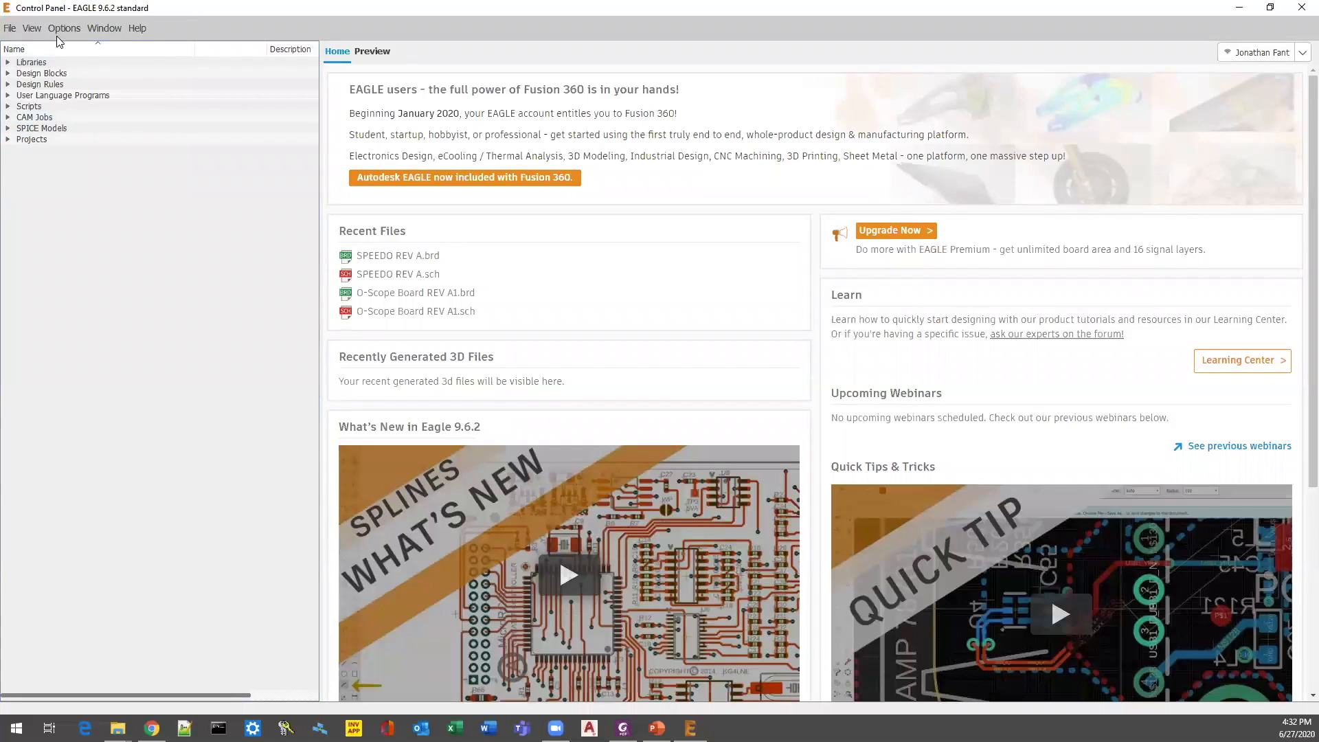
# Create a new library and save it in the libraries folder as NEWLIBRARY.
pyautogui.click(6, 29)
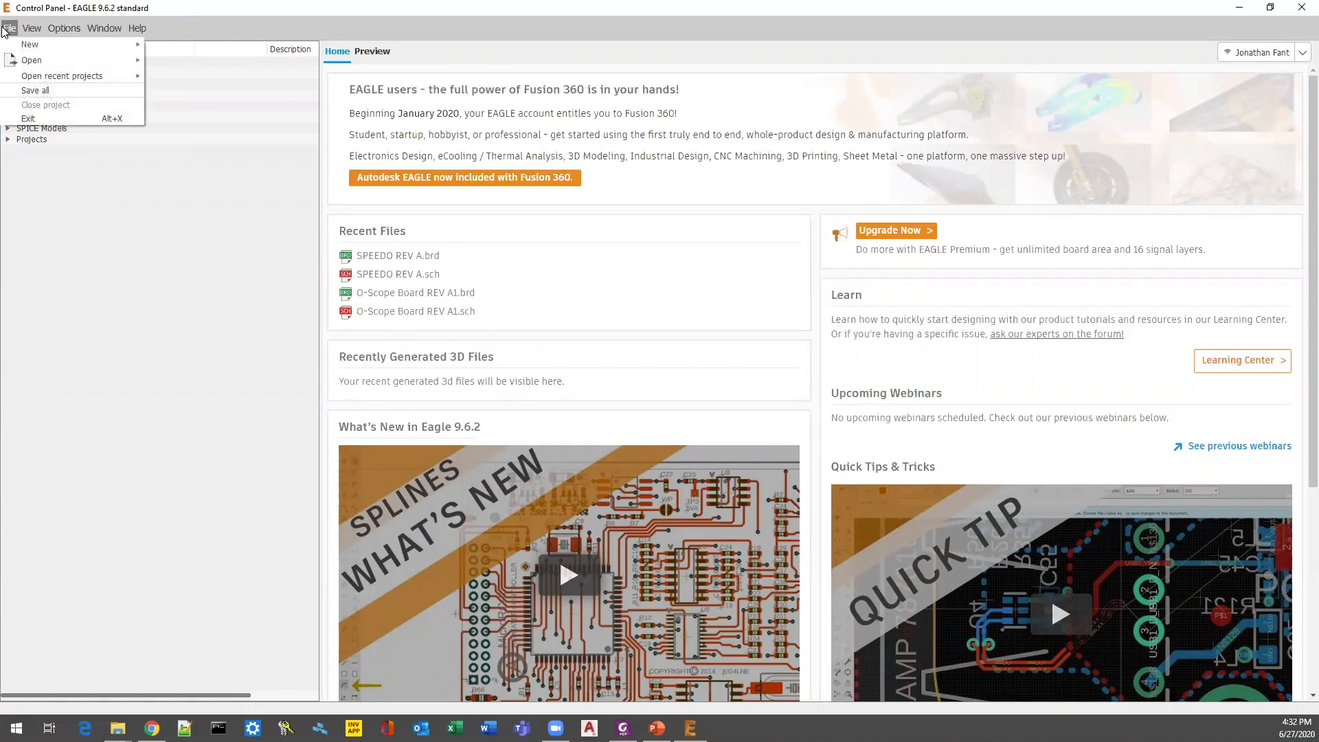
pyautogui.moveTo(11, 46)
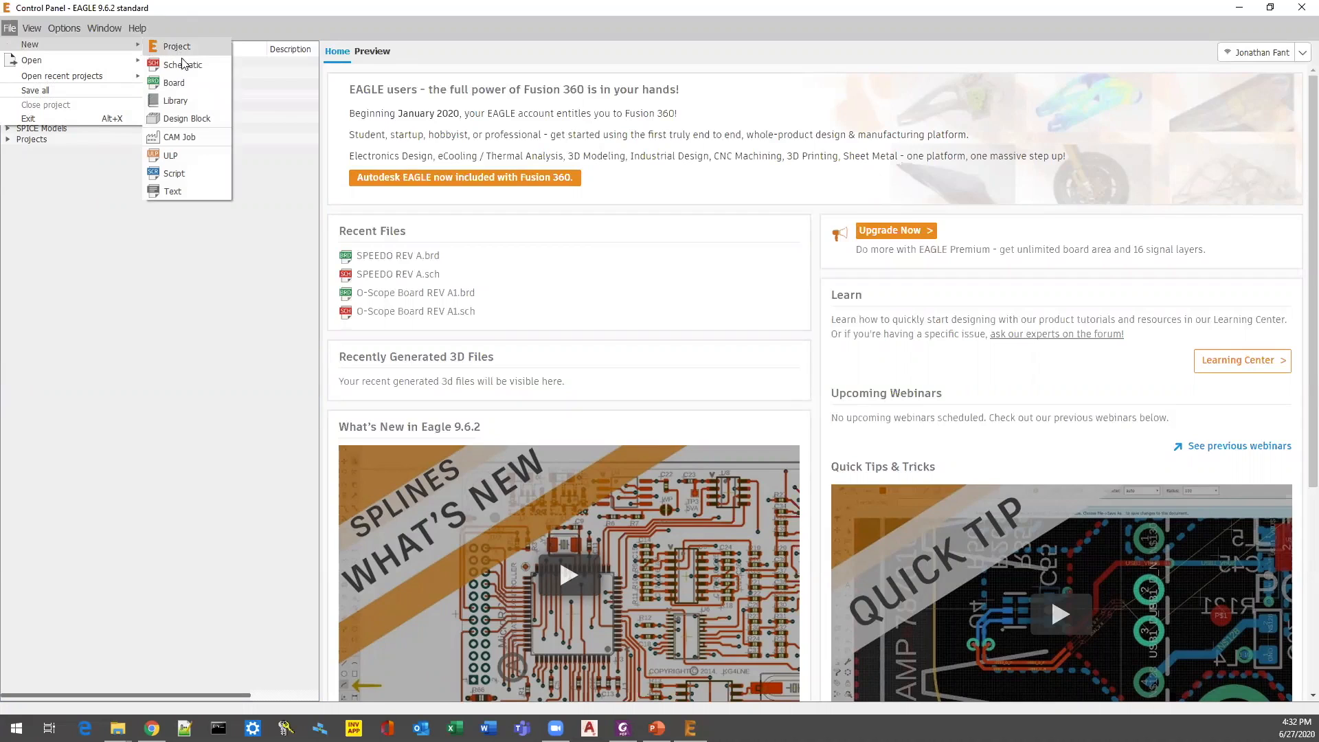
pyautogui.click(175, 101)
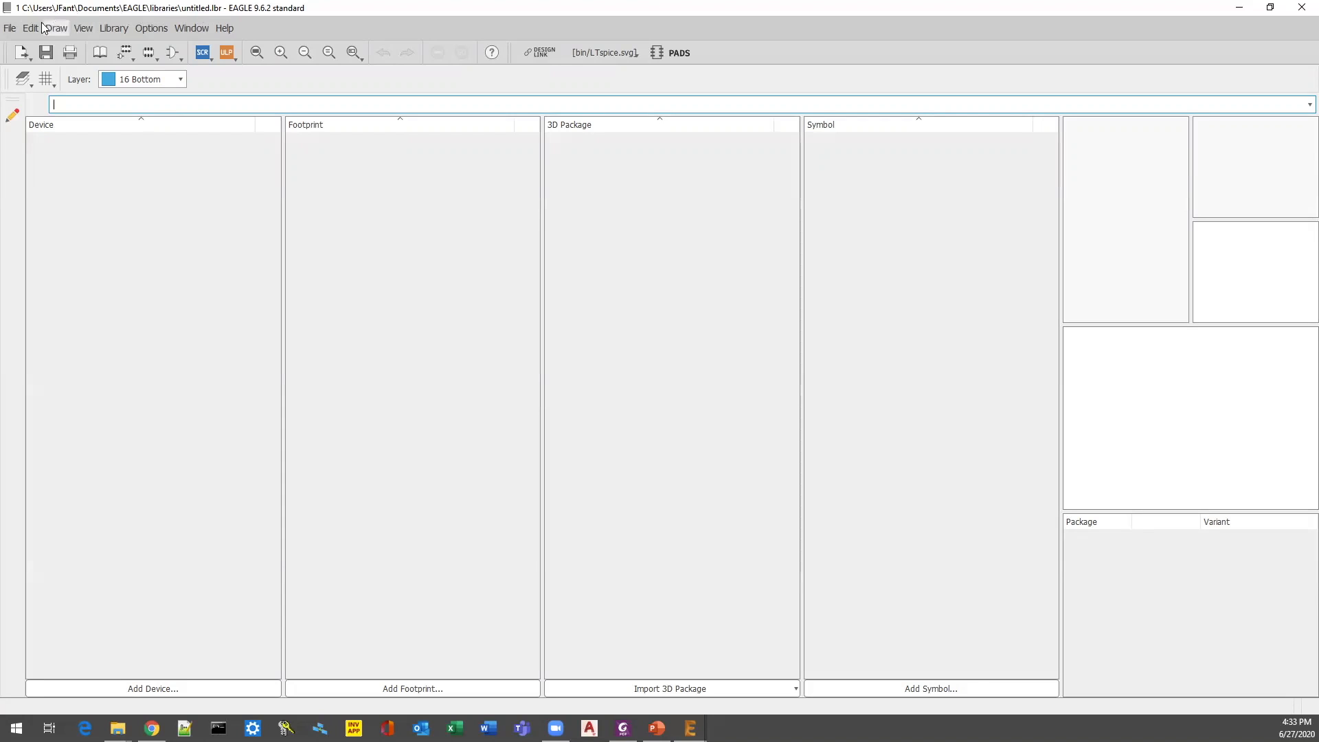
pyautogui.click(10, 29)
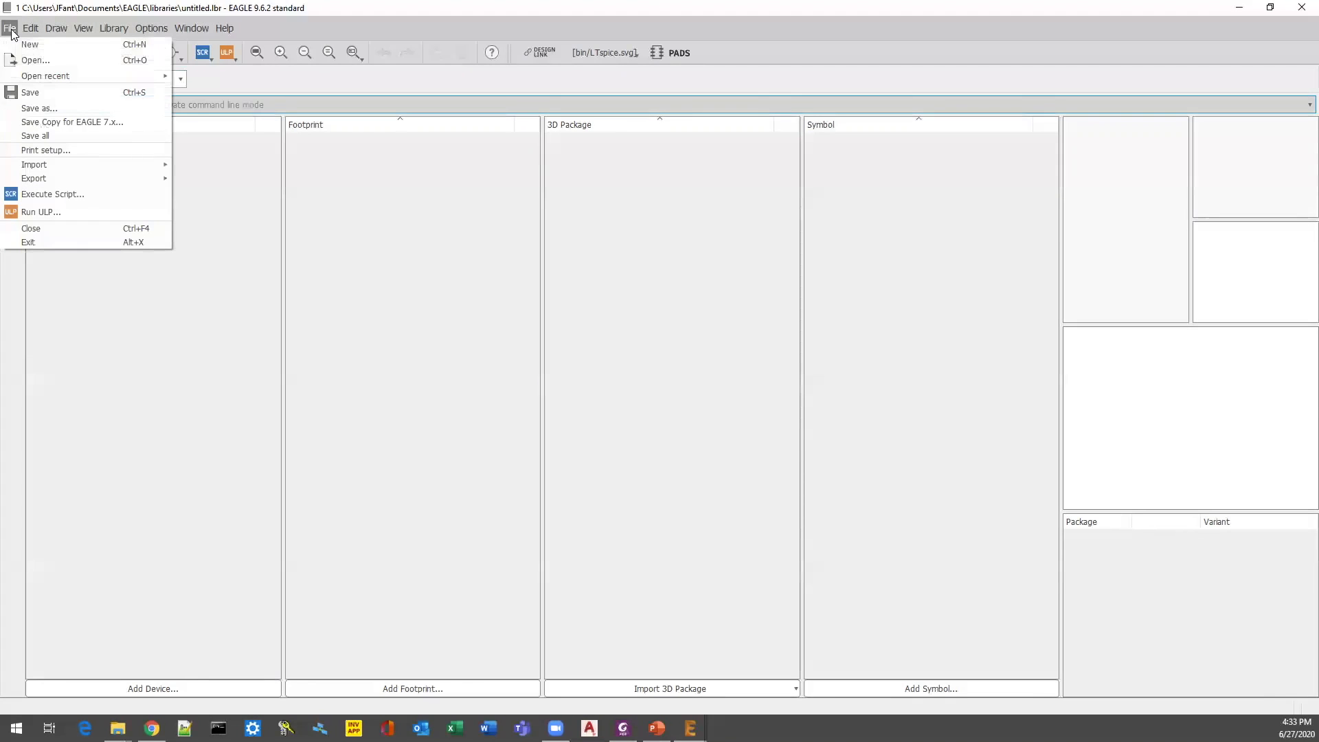
pyautogui.click(39, 108)
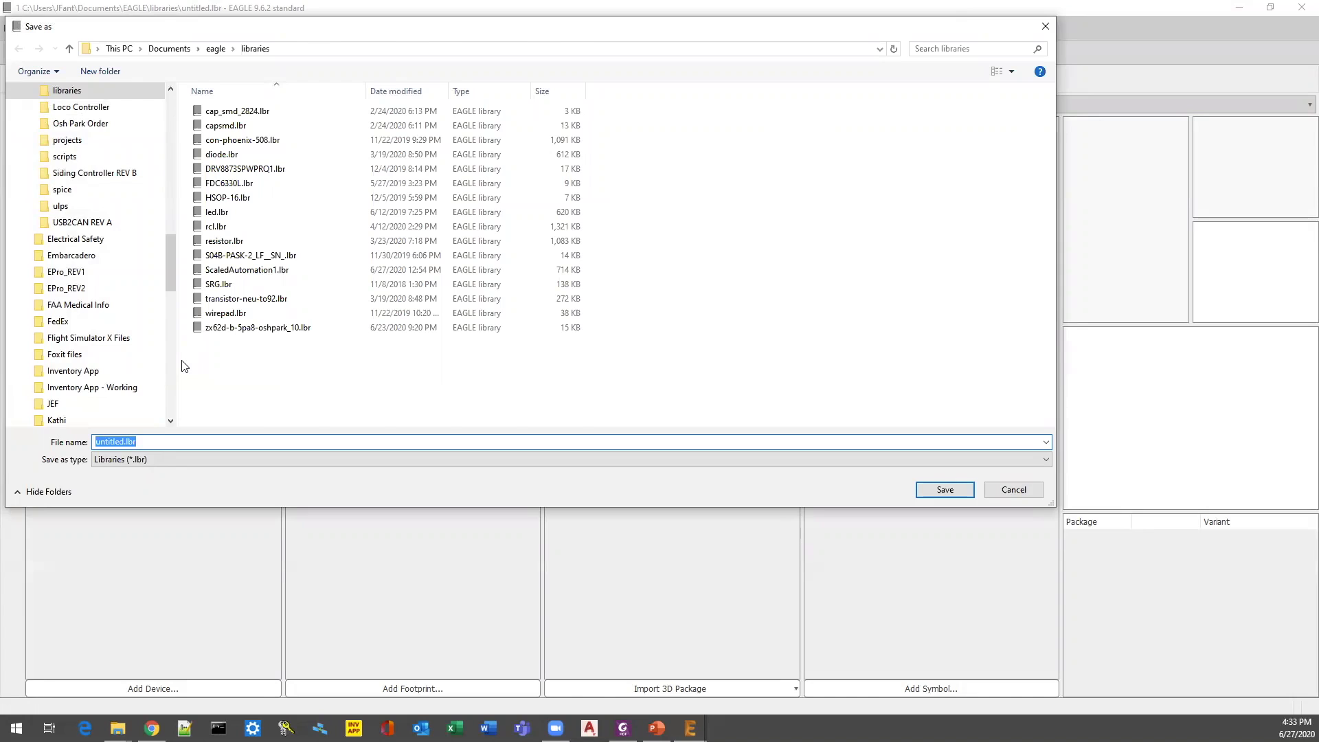
pyautogui.write('NEWLIBRARY')
pyautogui.click(946, 490)
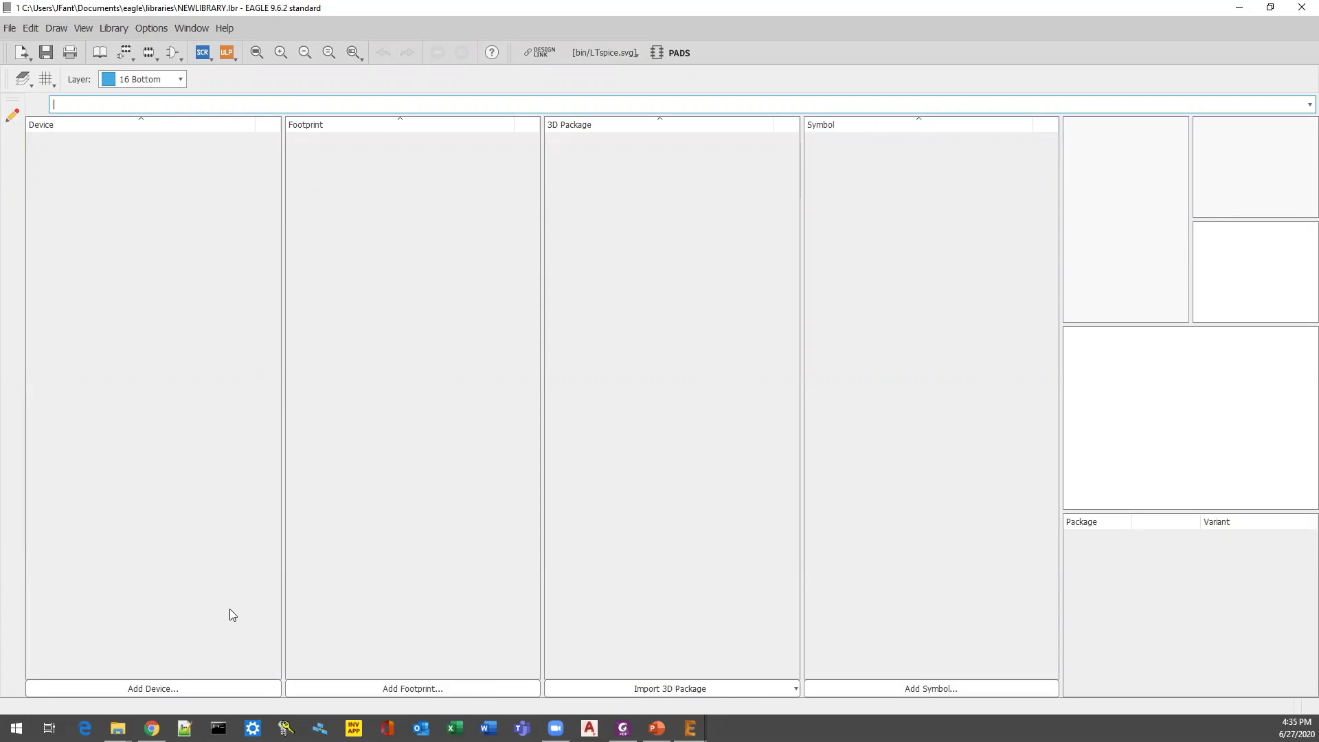
# Import the ZX62D-B-5PA8 device from the zx62d-b-5pa8-oshpark_10 library and enlarge its footprint preview.
pyautogui.click(171, 689)
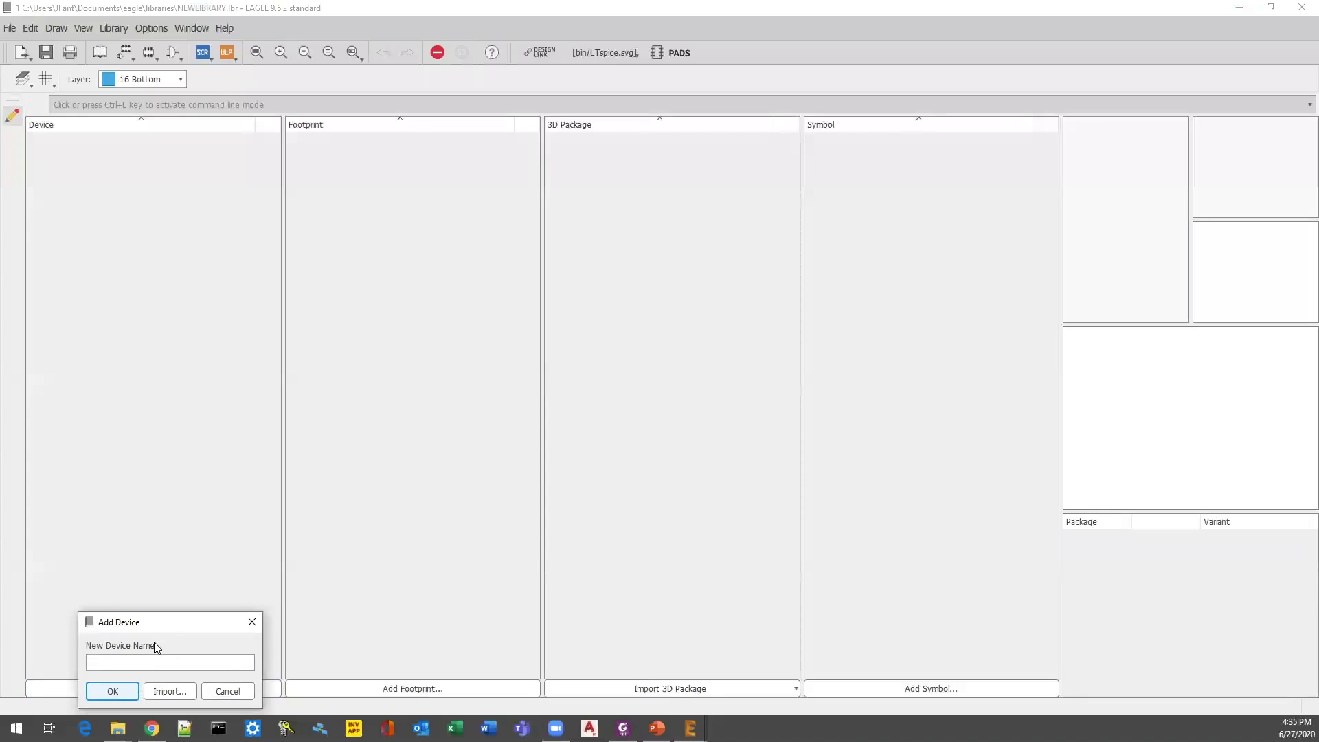
pyautogui.moveTo(163, 622); pyautogui.dragTo(173, 597)
pyautogui.click(159, 632)
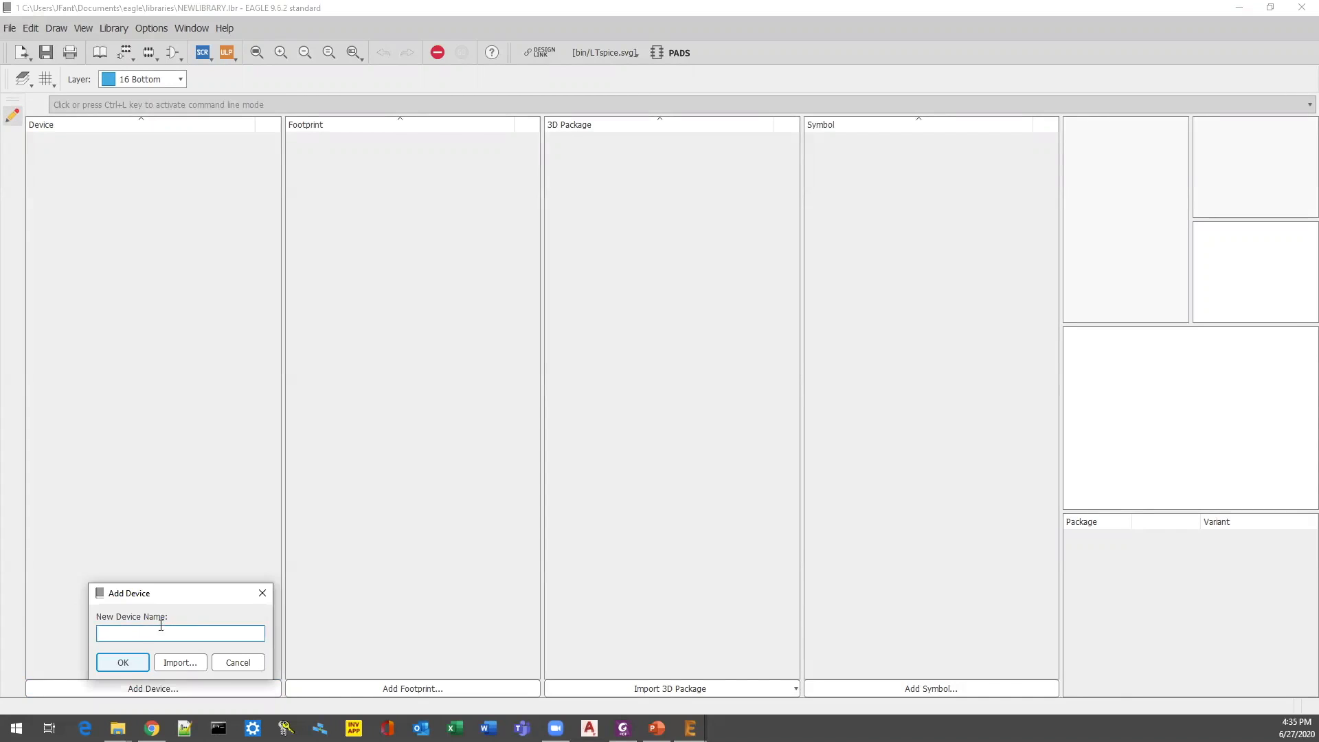
pyautogui.click(177, 662)
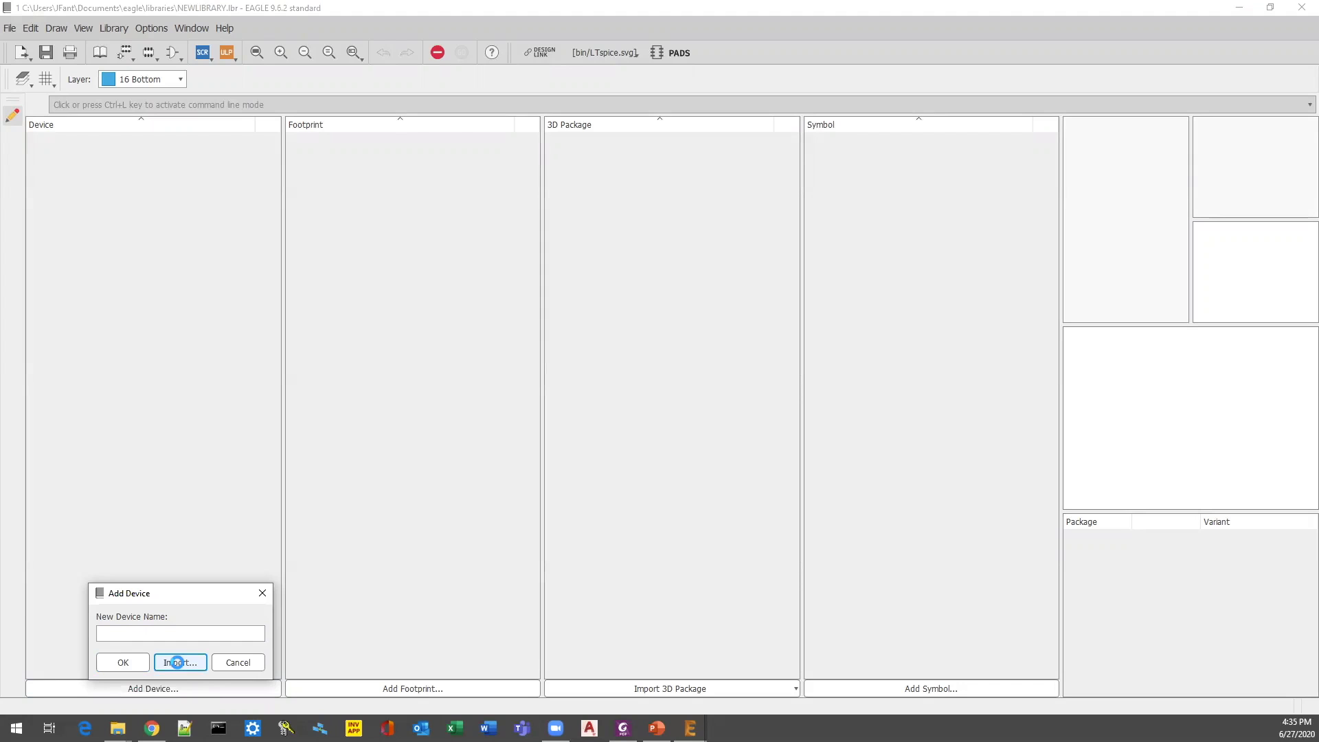
pyautogui.click(178, 662)
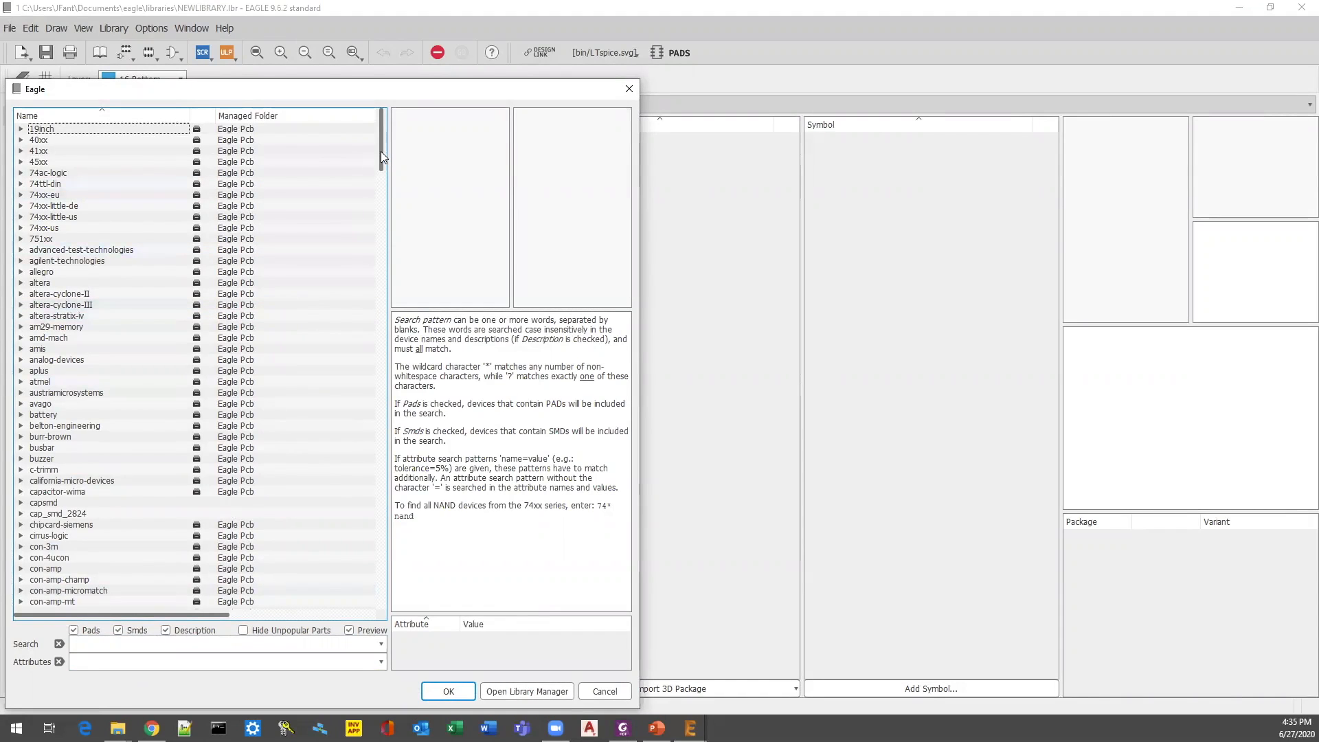
pyautogui.moveTo(380, 152); pyautogui.dragTo(376, 589)
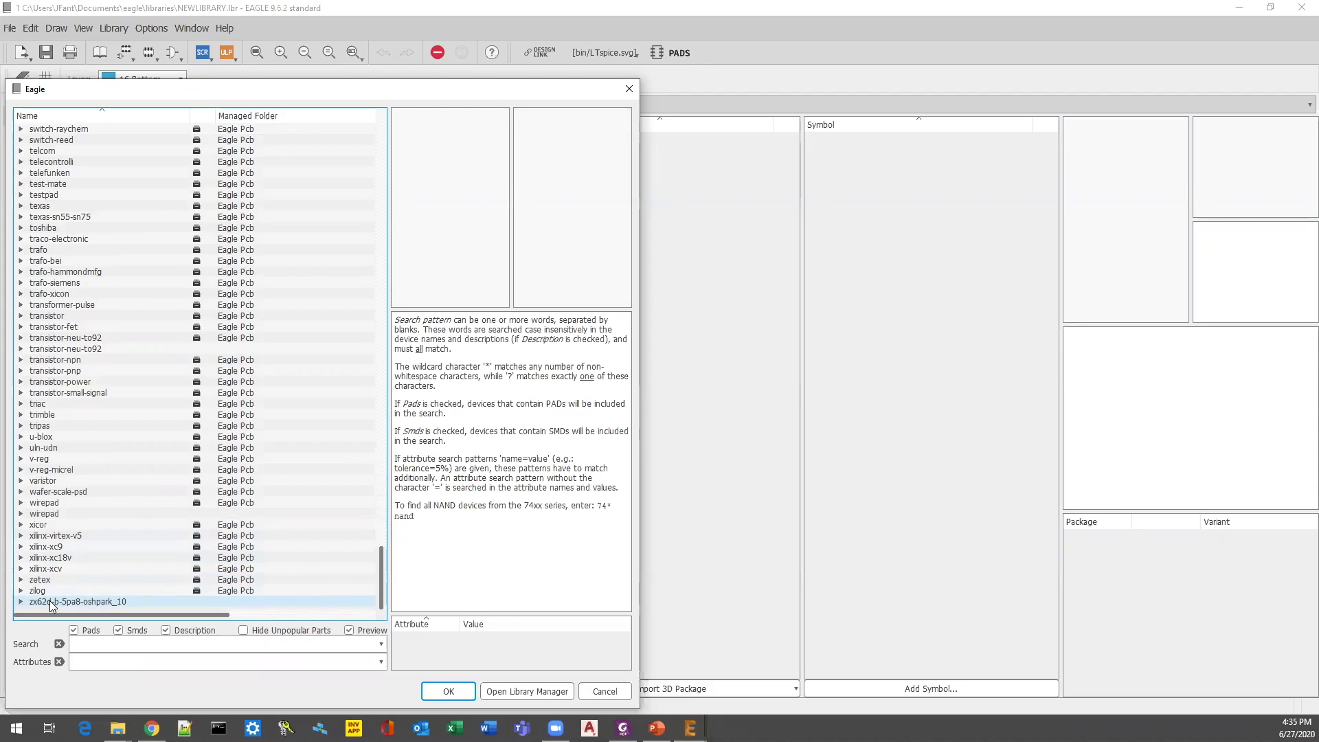
pyautogui.click(20, 601)
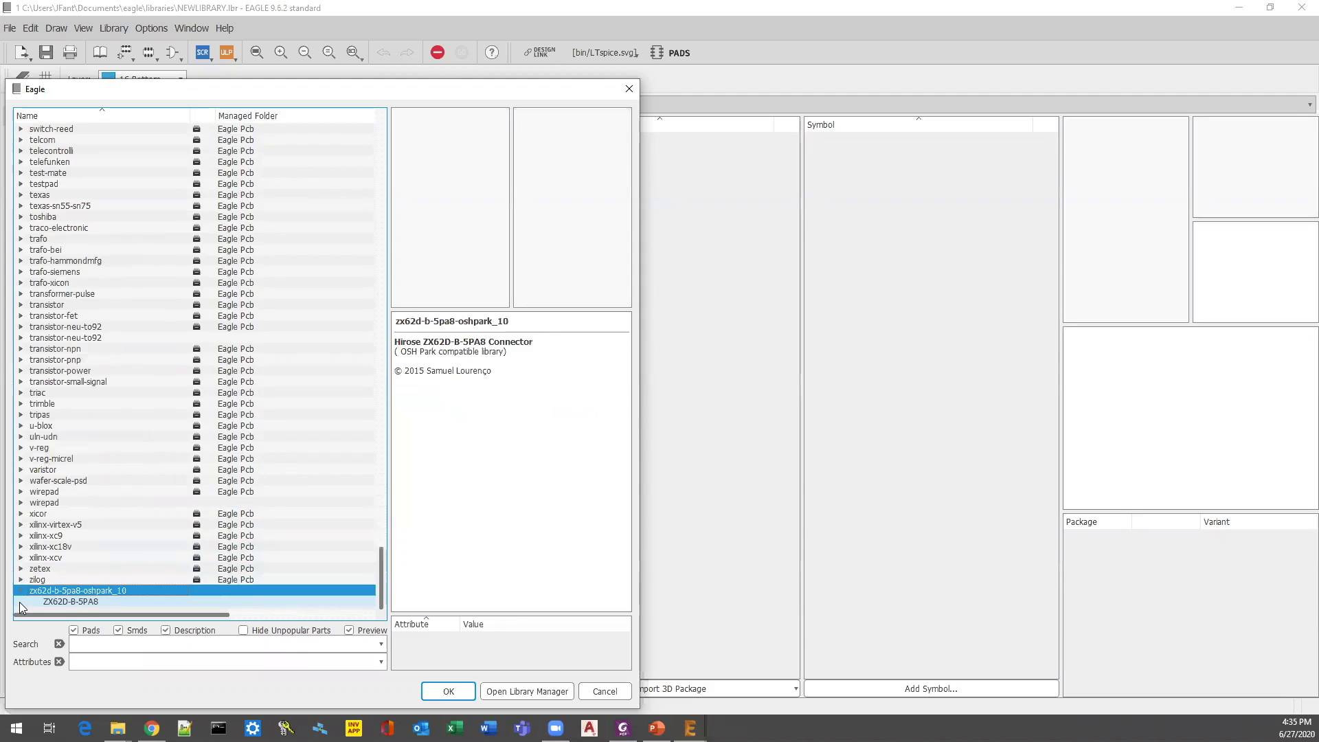
pyautogui.click(71, 602)
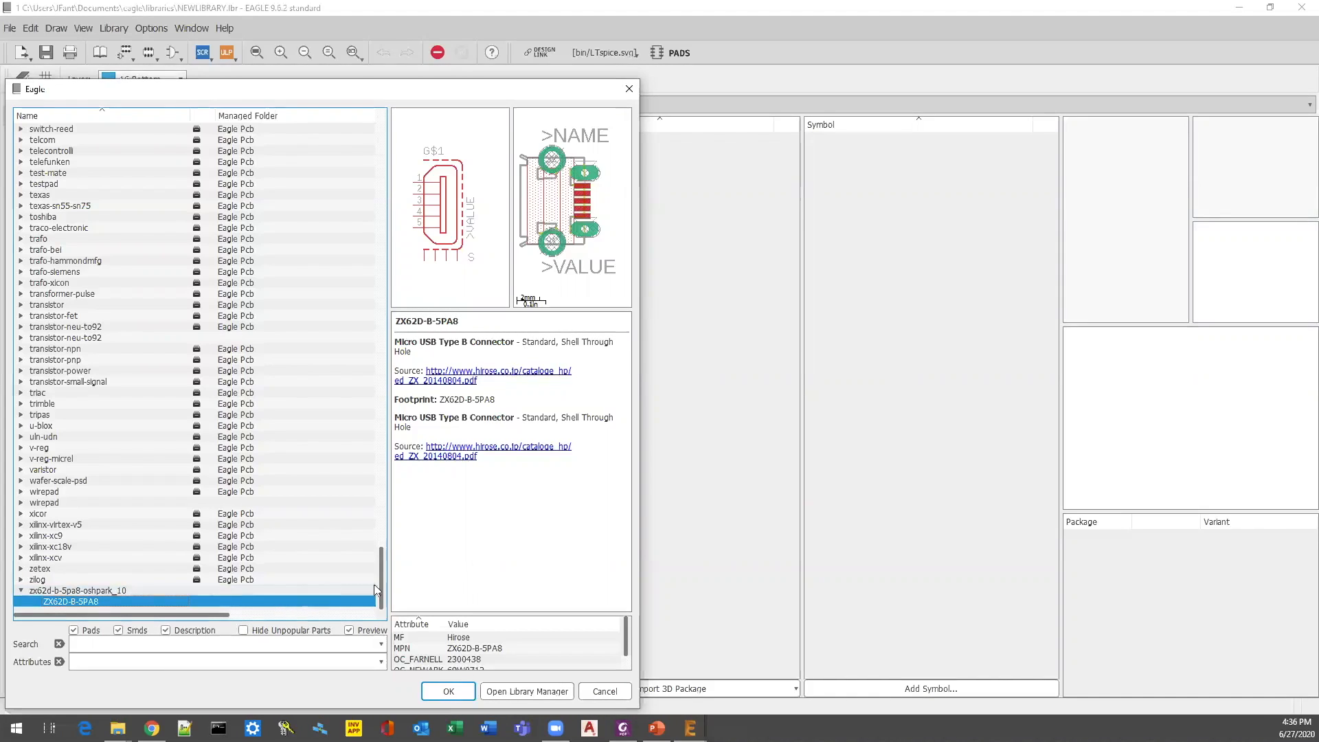
pyautogui.click(447, 692)
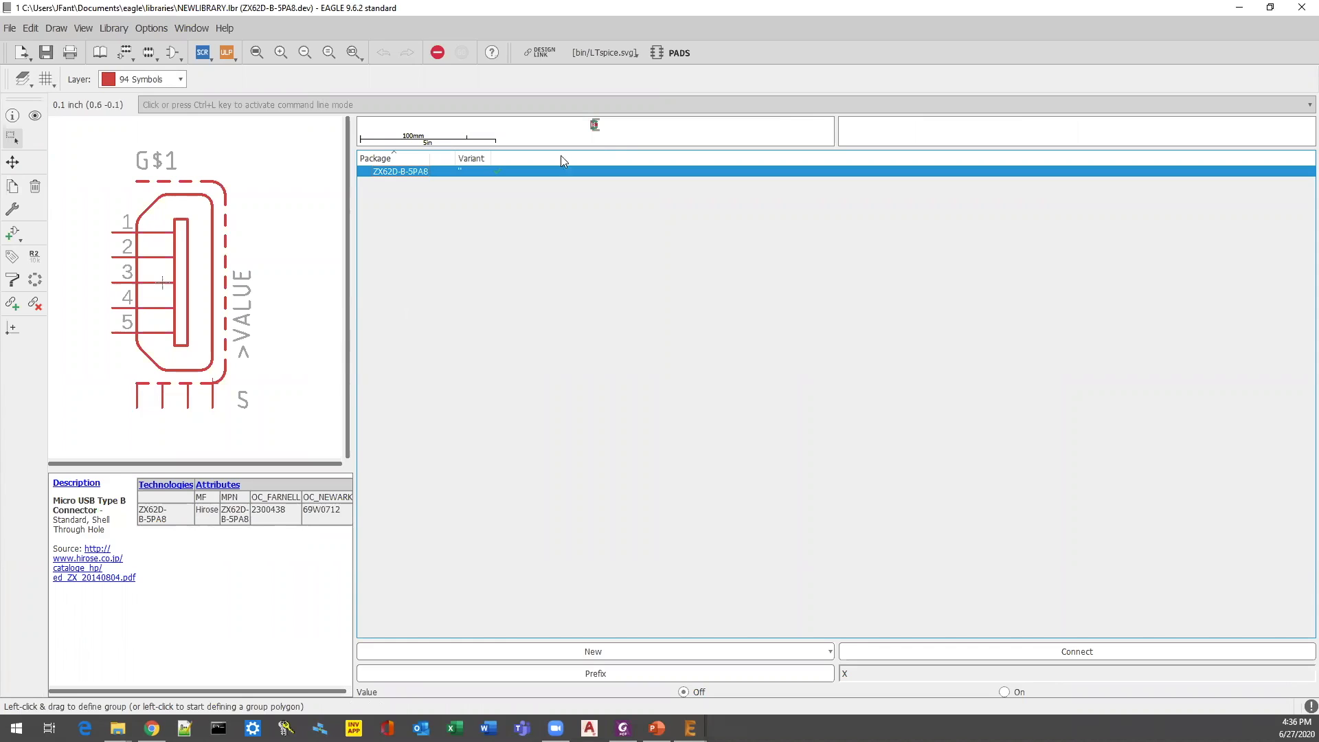
pyautogui.moveTo(598, 145); pyautogui.dragTo(604, 265)
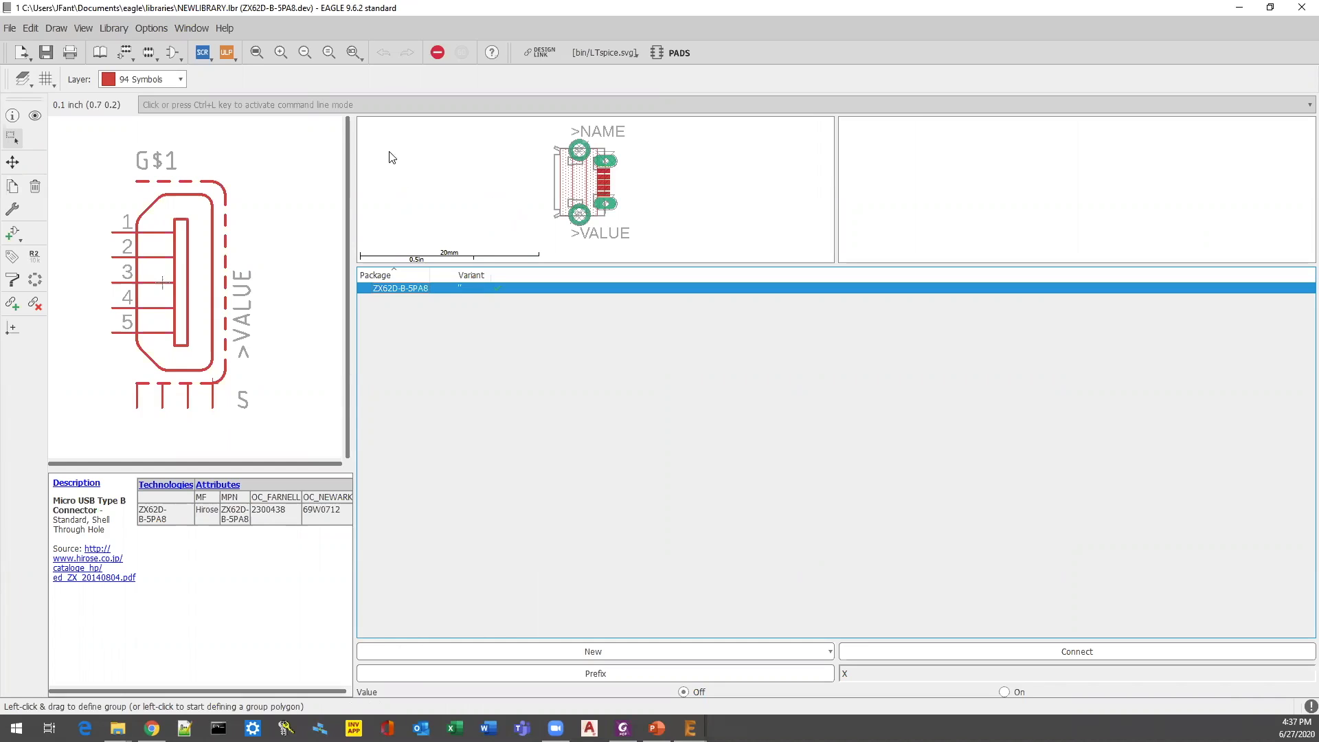
# Start another device import and compare the PINHD-1X2 and PINHD-1X2/90 variants in the pinhead library.
pyautogui.click(101, 52)
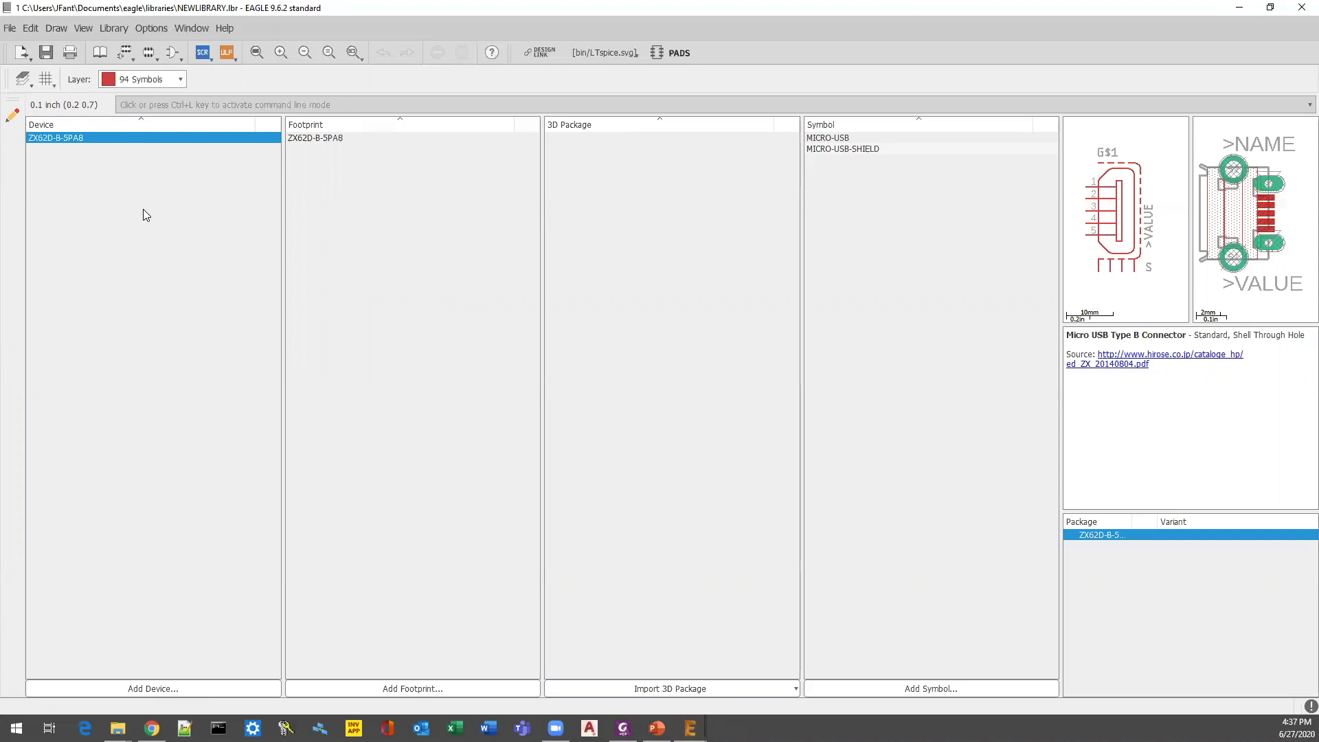
pyautogui.click(134, 689)
pyautogui.click(170, 691)
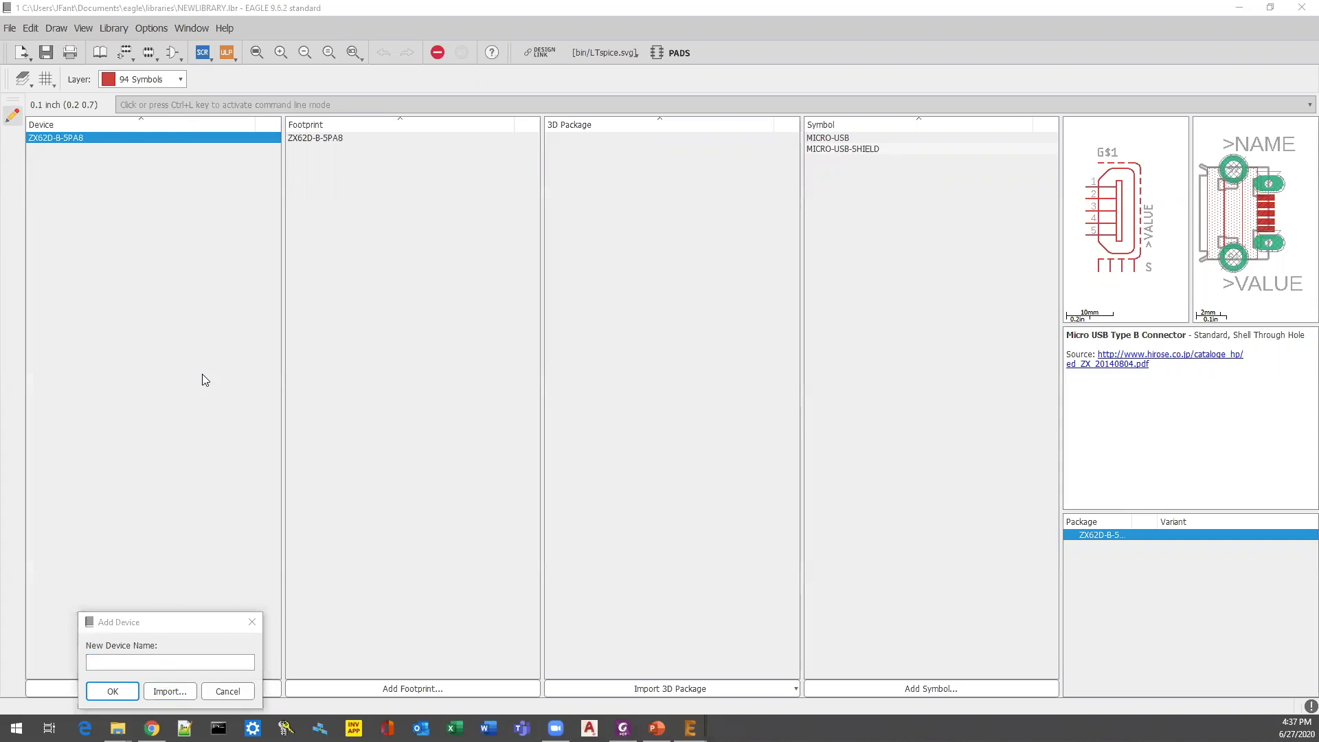
pyautogui.scroll(-10, 202, 380)
pyautogui.scroll(-20, 203, 378)
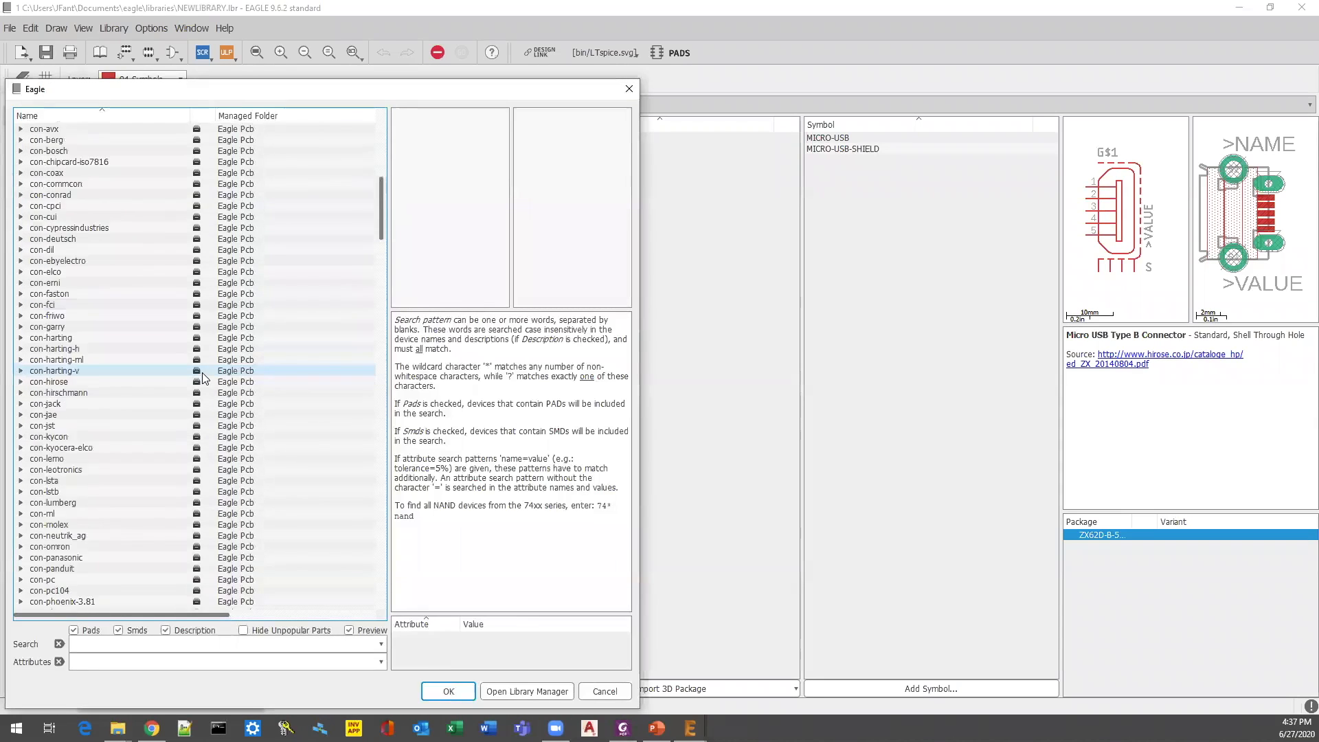
pyautogui.scroll(-20, 205, 378)
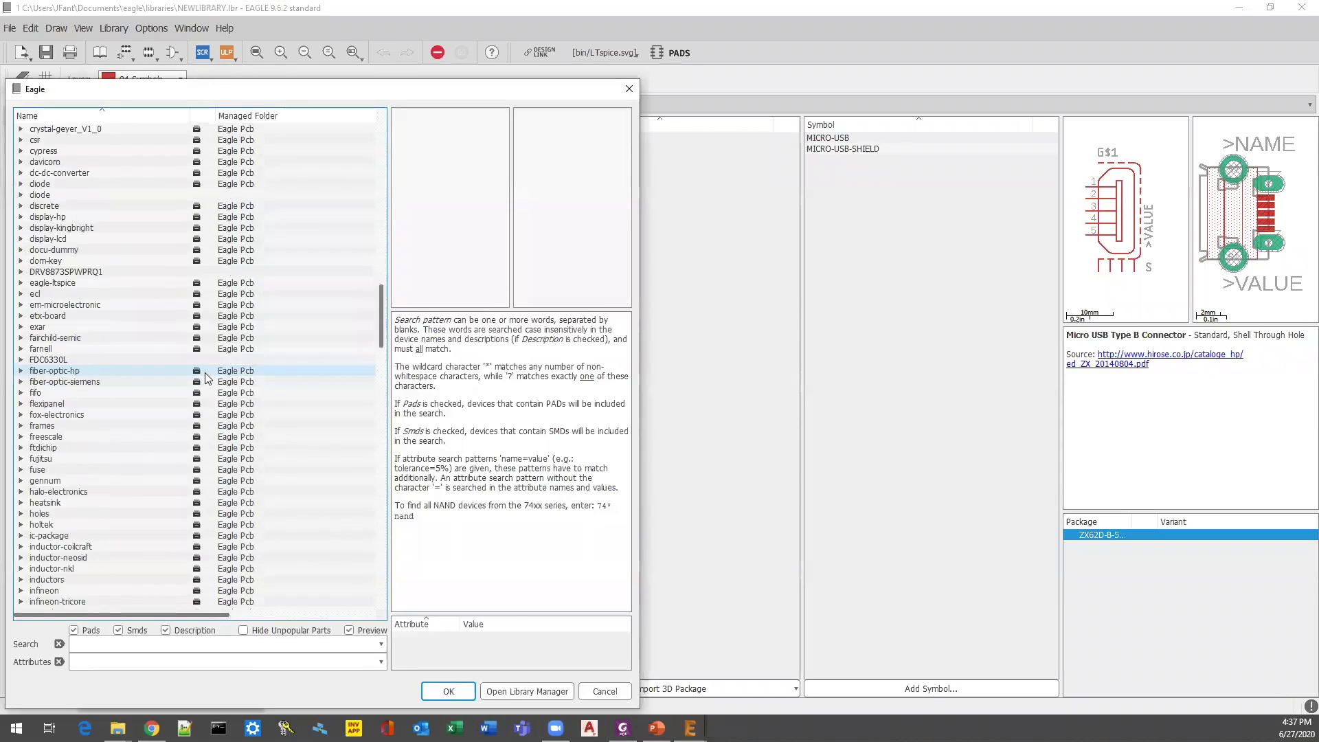
pyautogui.scroll(-20, 204, 377)
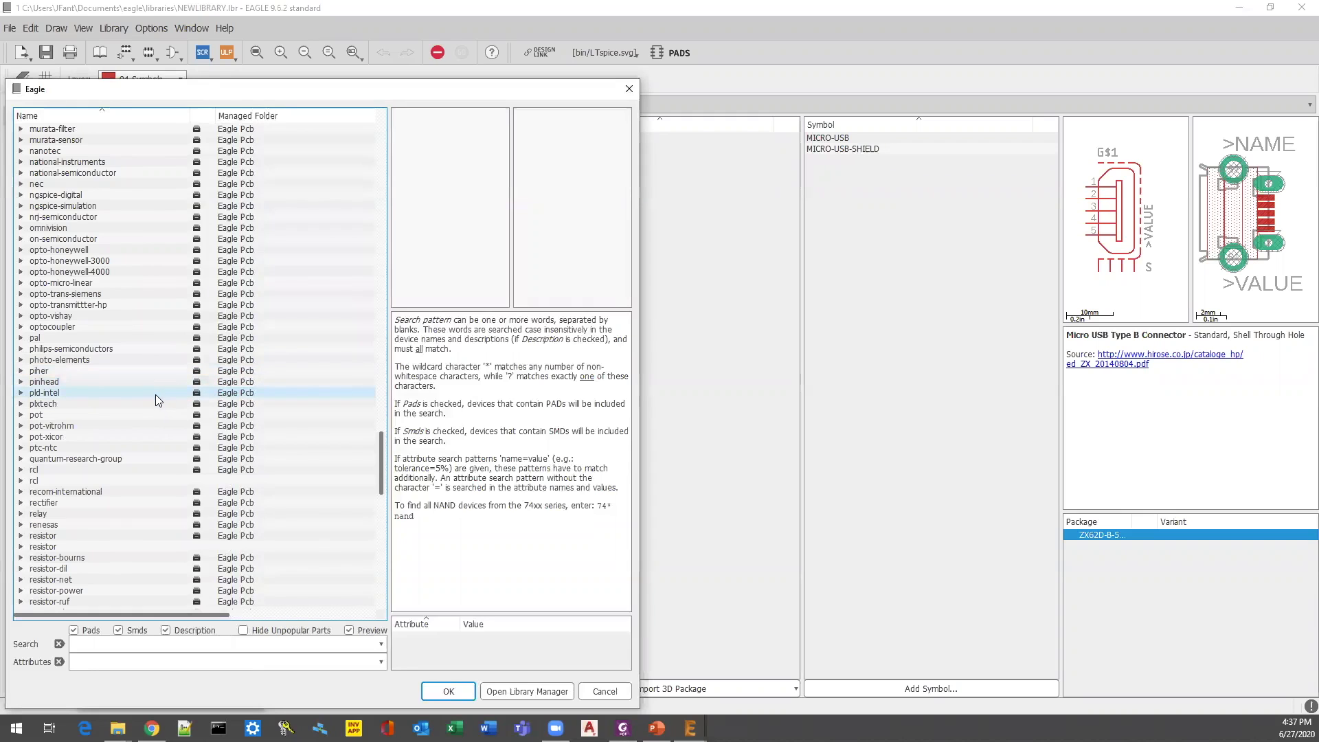
pyautogui.click(20, 381)
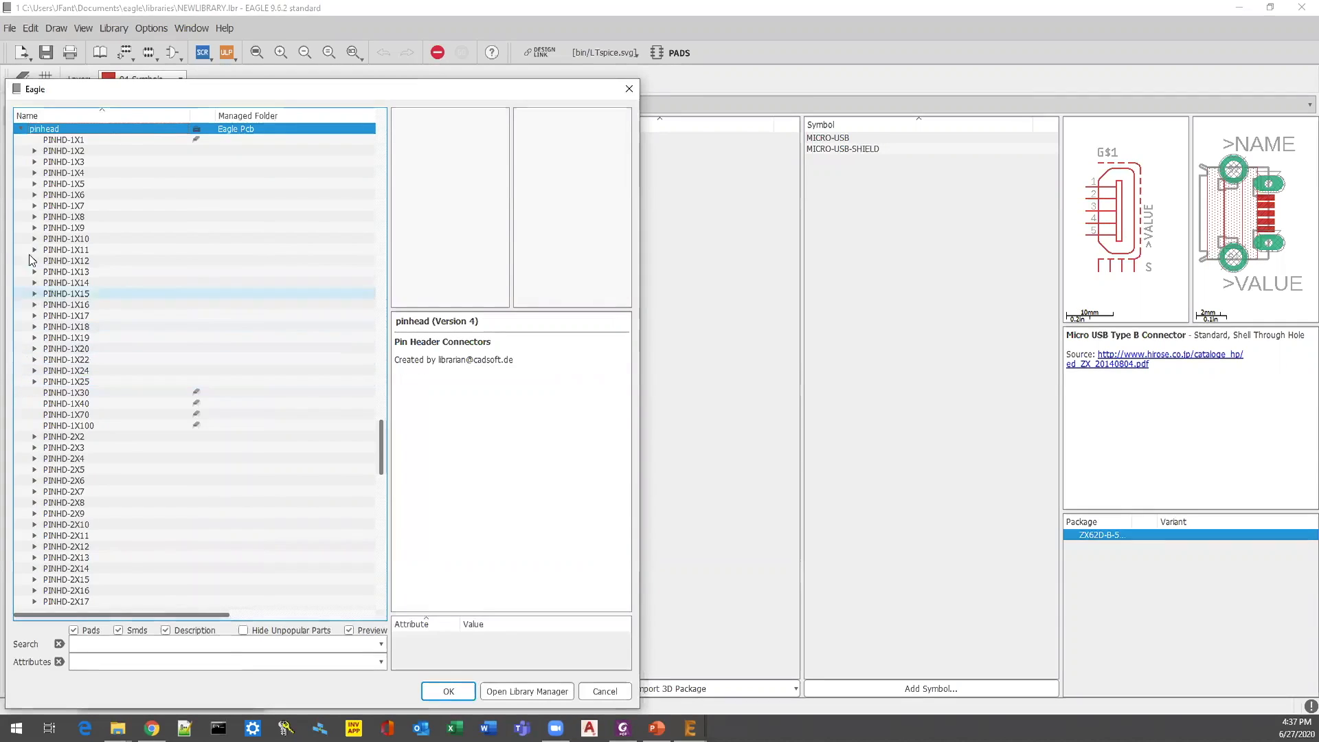
pyautogui.click(34, 151)
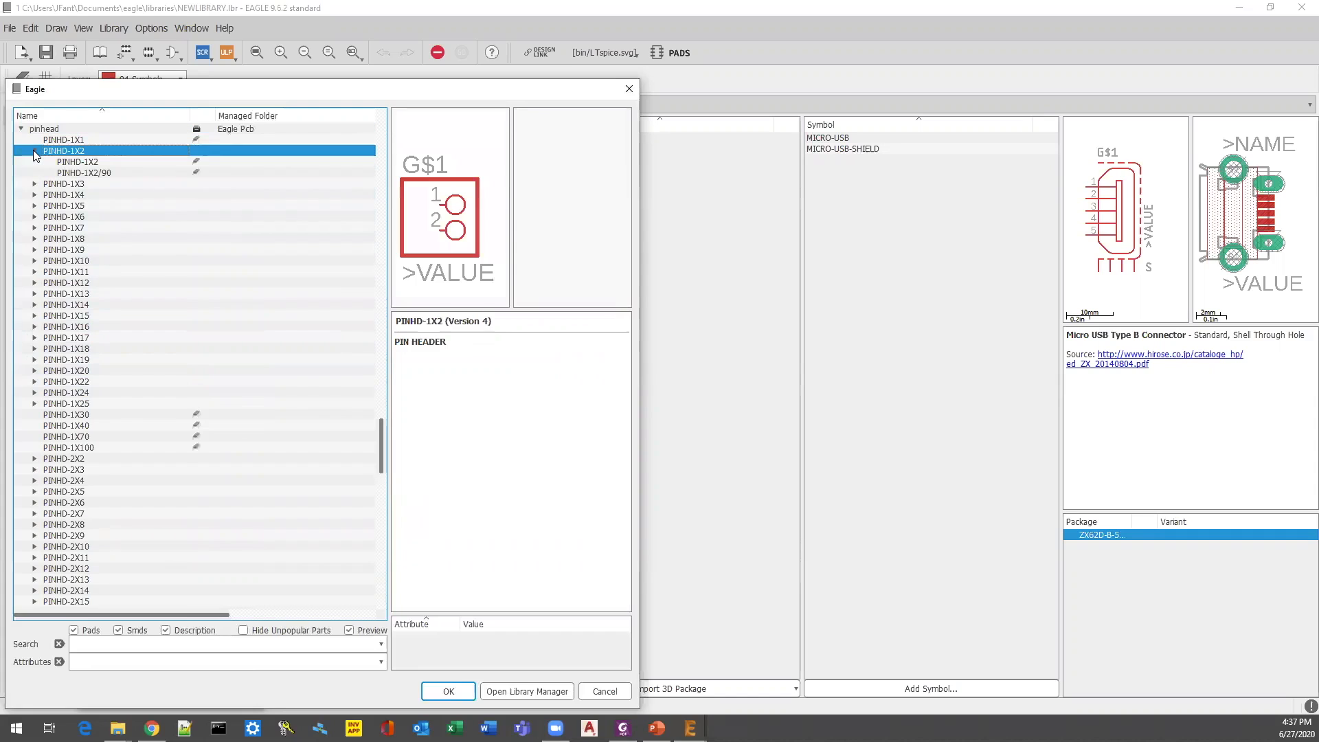
pyautogui.click(82, 162)
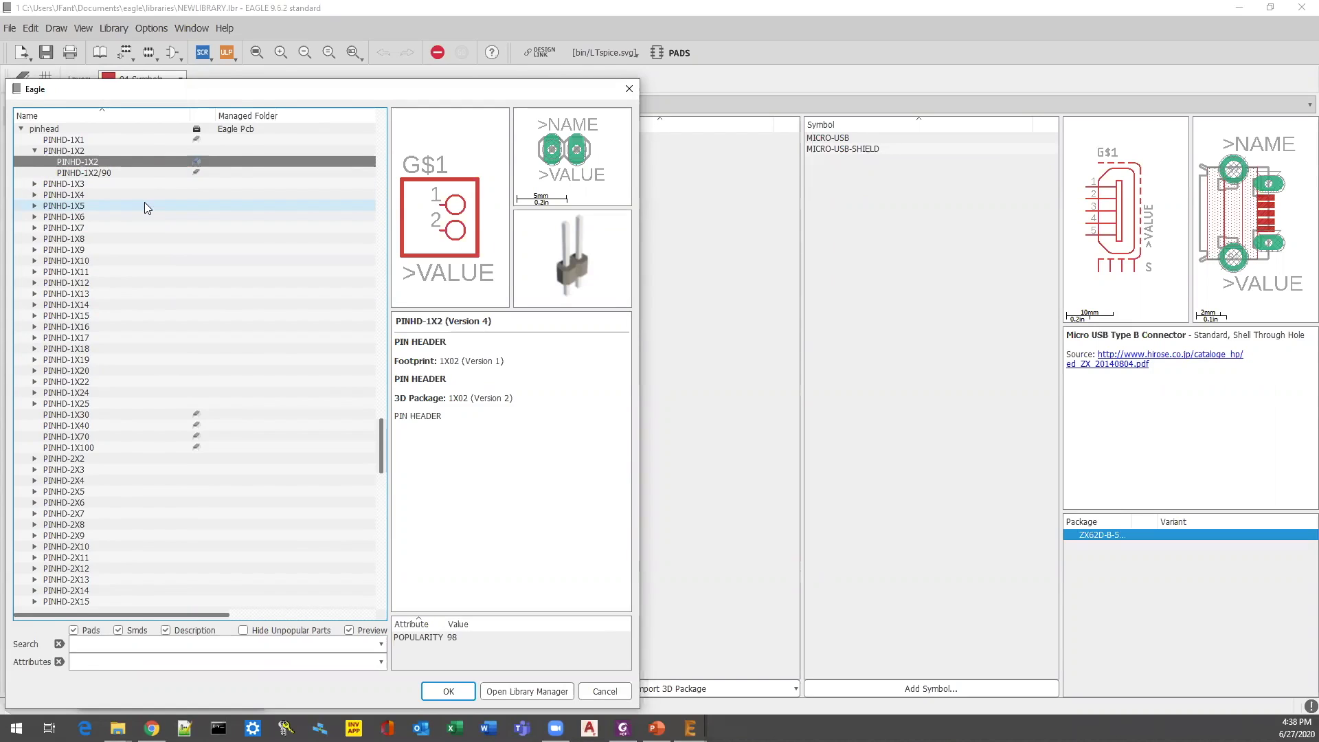
pyautogui.click(125, 173)
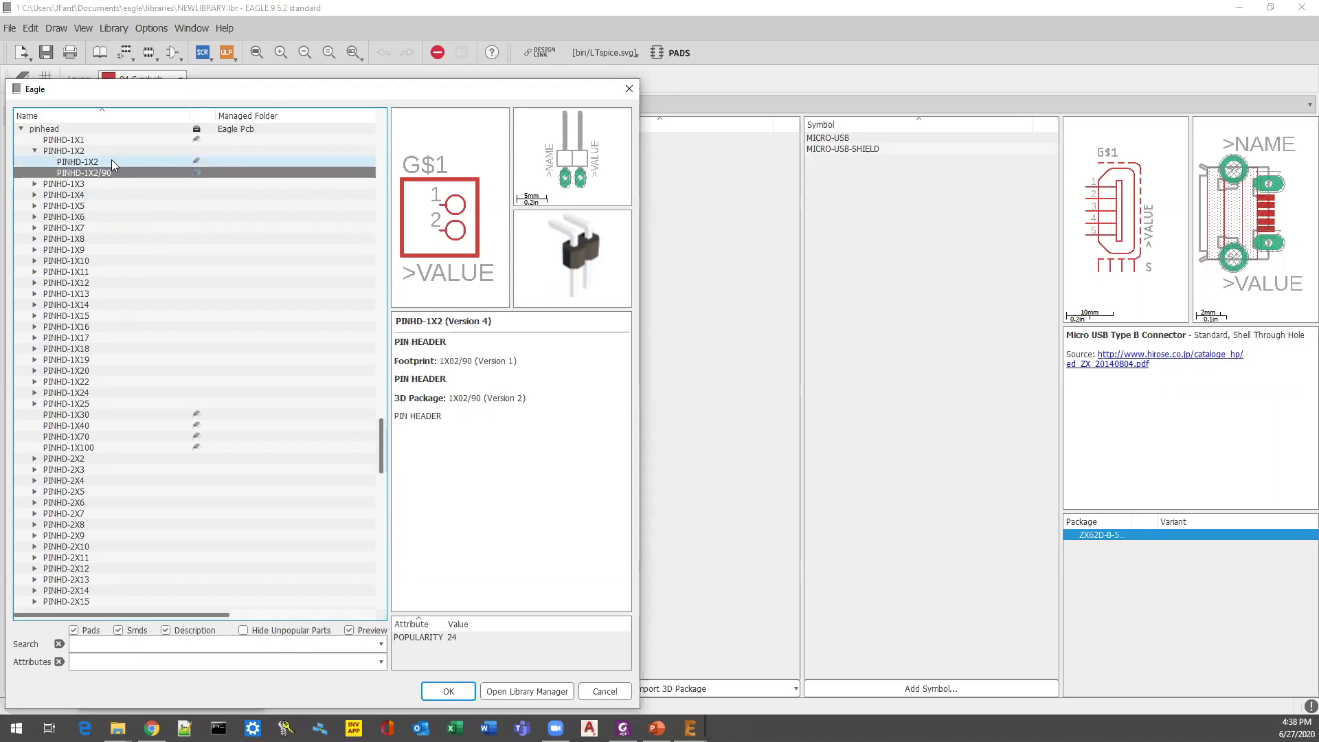
pyautogui.click(111, 161)
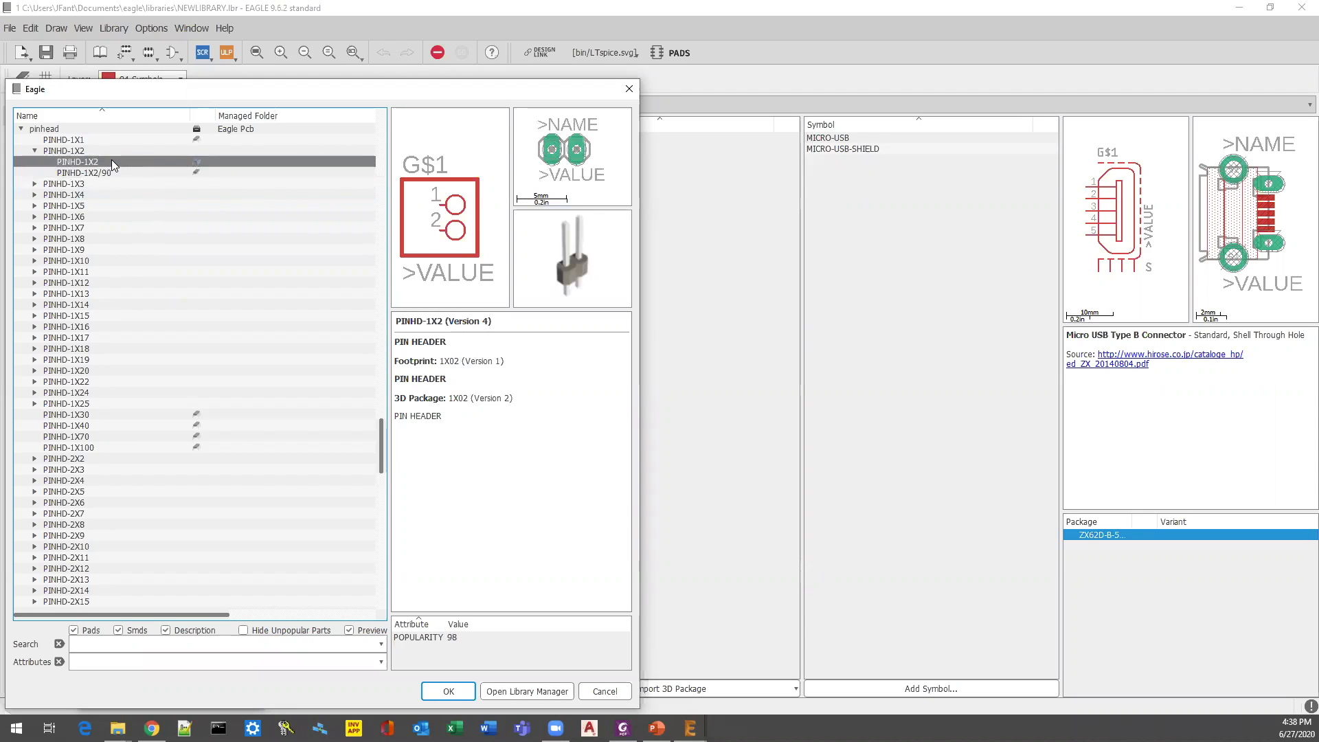
# Import the PINHD-1X2 and PINHD-1X4 devices together from the pinhead library.
pyautogui.click(35, 196)
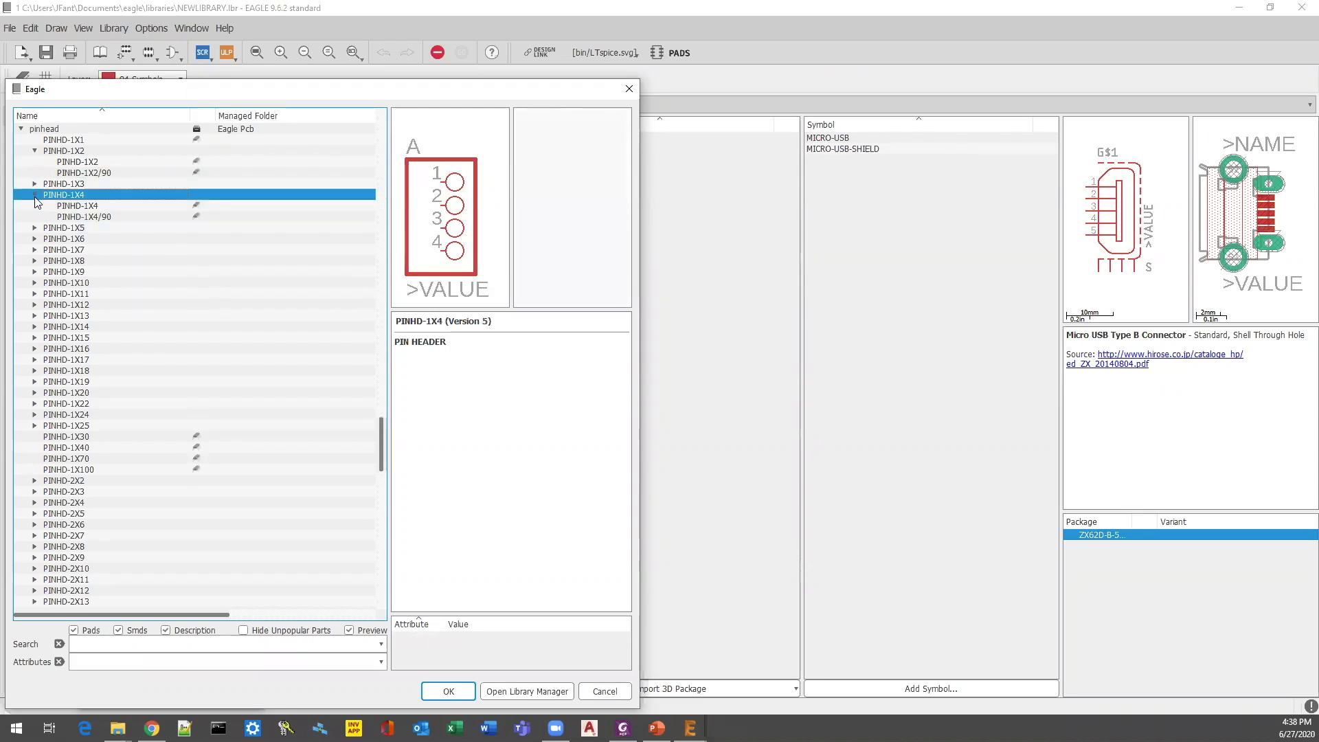
pyautogui.click(82, 165)
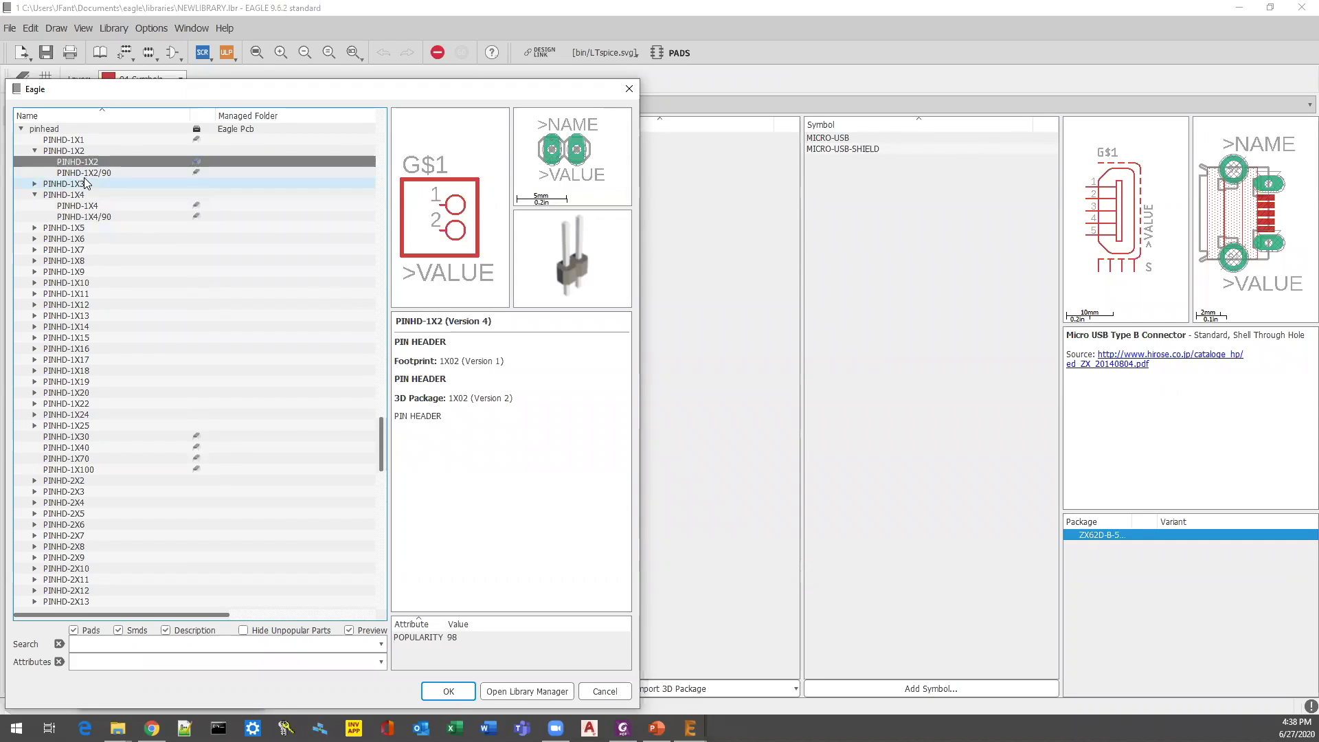
pyautogui.click(82, 207)
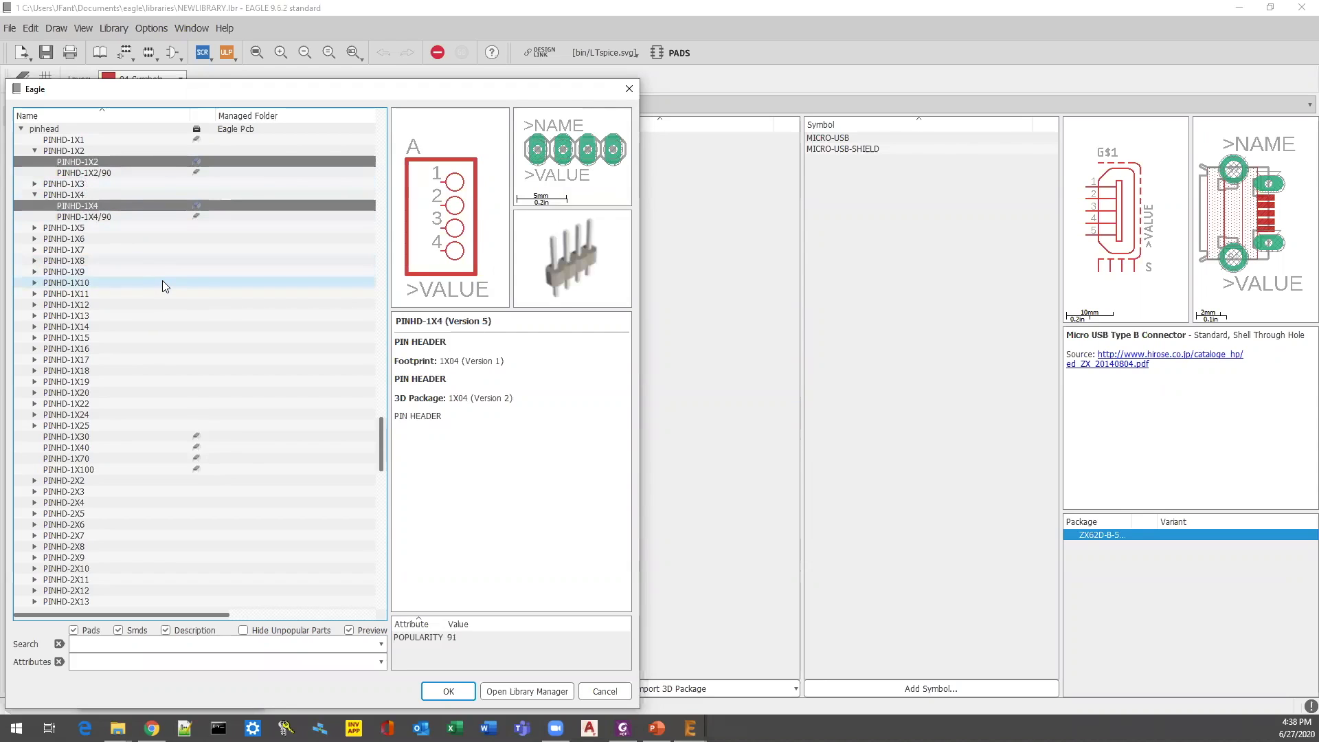
pyautogui.click(445, 692)
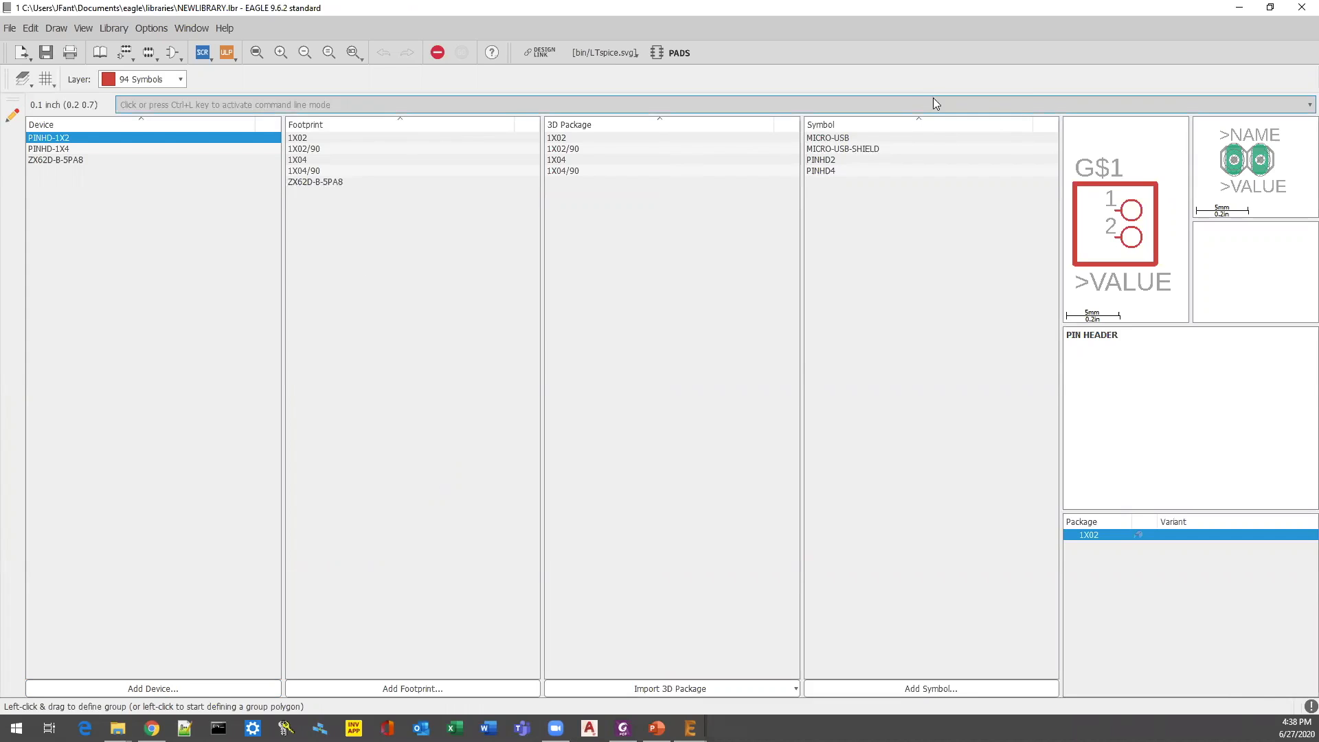
# Minimize the library window and switch to the slide presentation.
pyautogui.click(1239, 9)
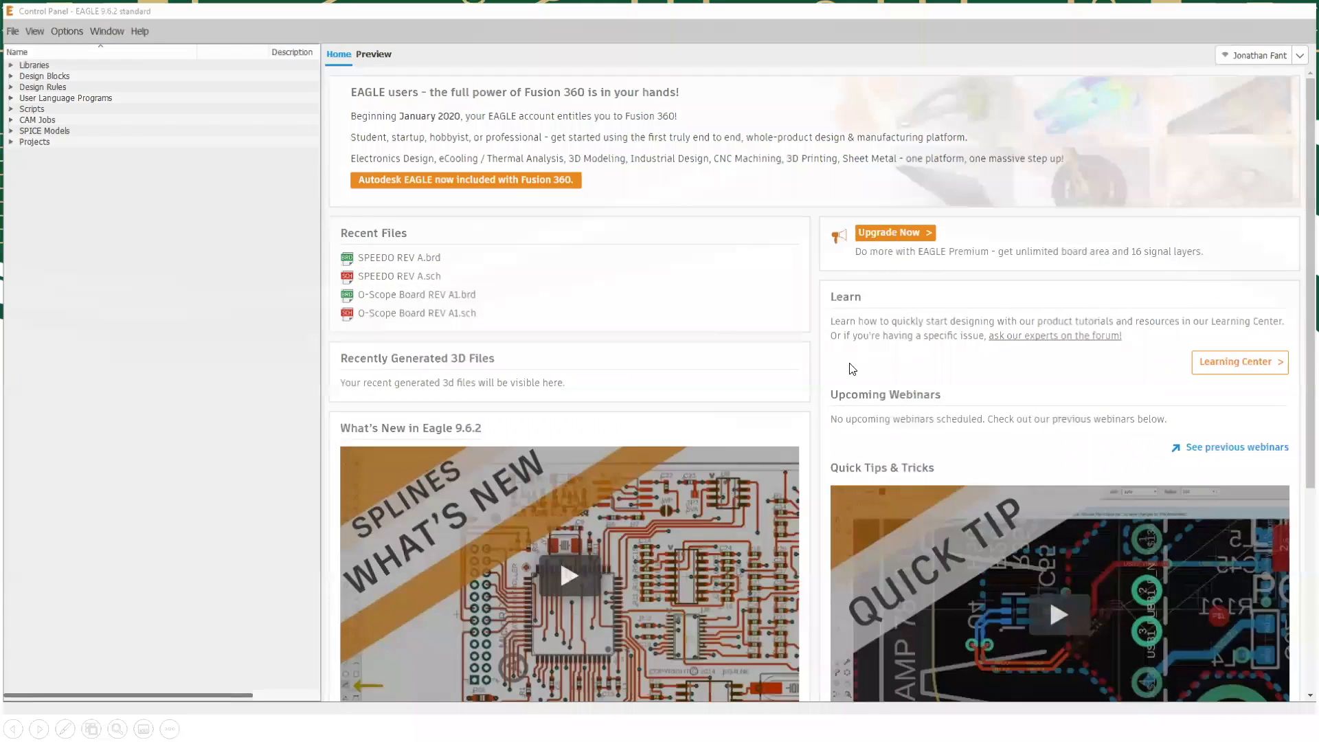
pyautogui.click(852, 369)
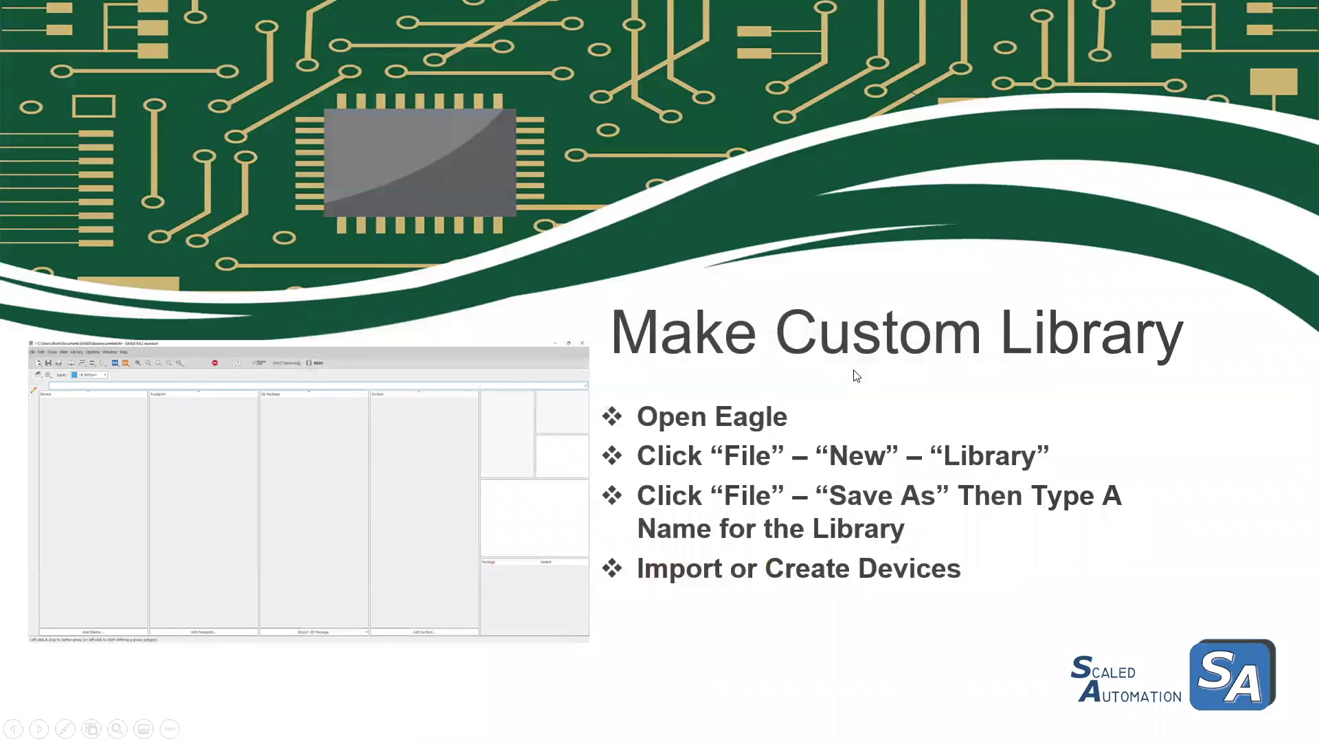
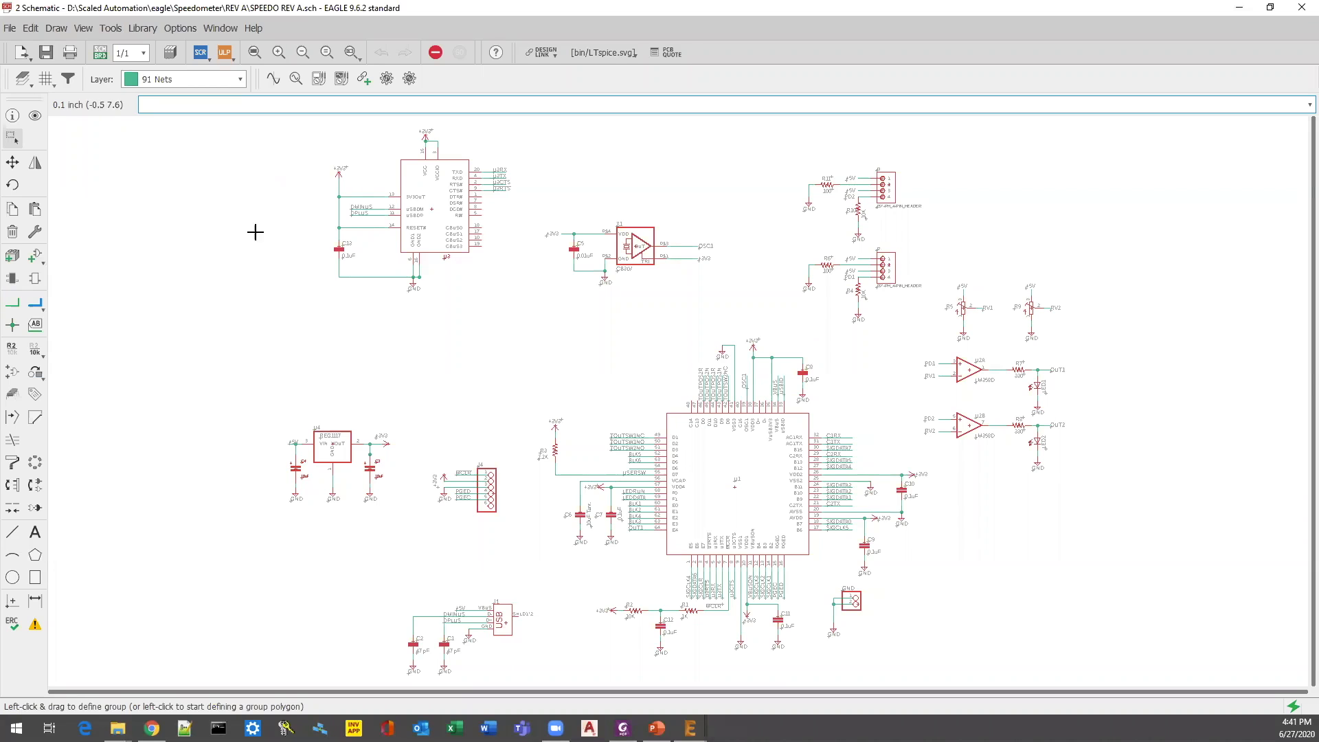
# Switch from the schematic to the SPEEDO REV A board and examine the parts around R1, R2 and R6 closely.
pyautogui.click(220, 27)
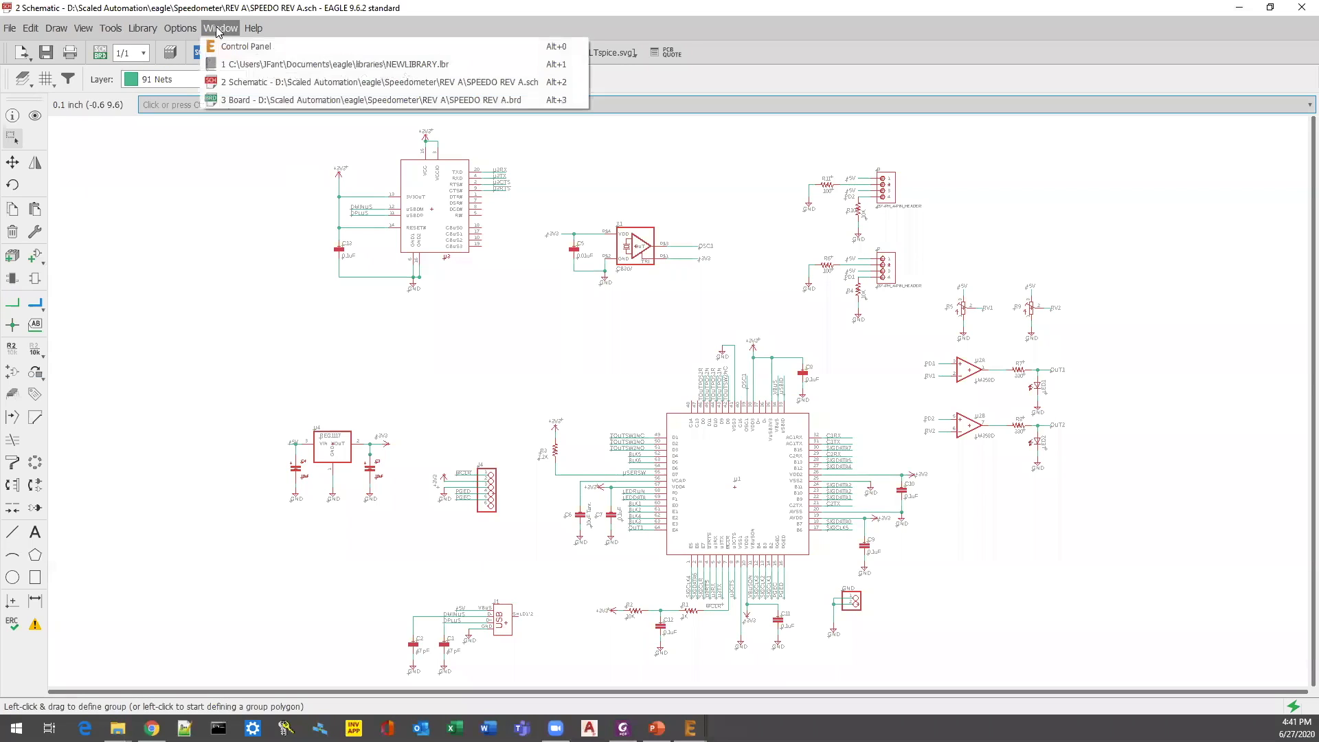
pyautogui.click(231, 101)
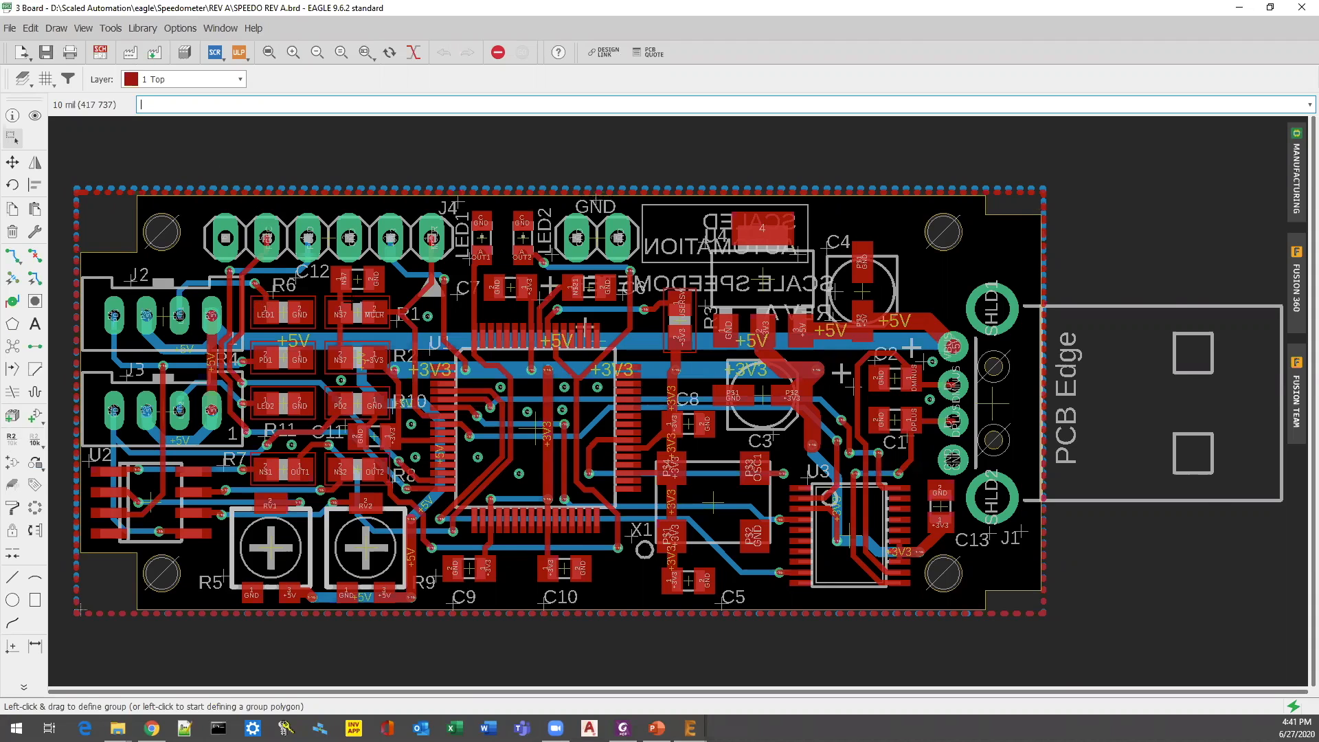
pyautogui.scroll(1, 264, 305)
pyautogui.scroll(5, 252, 302)
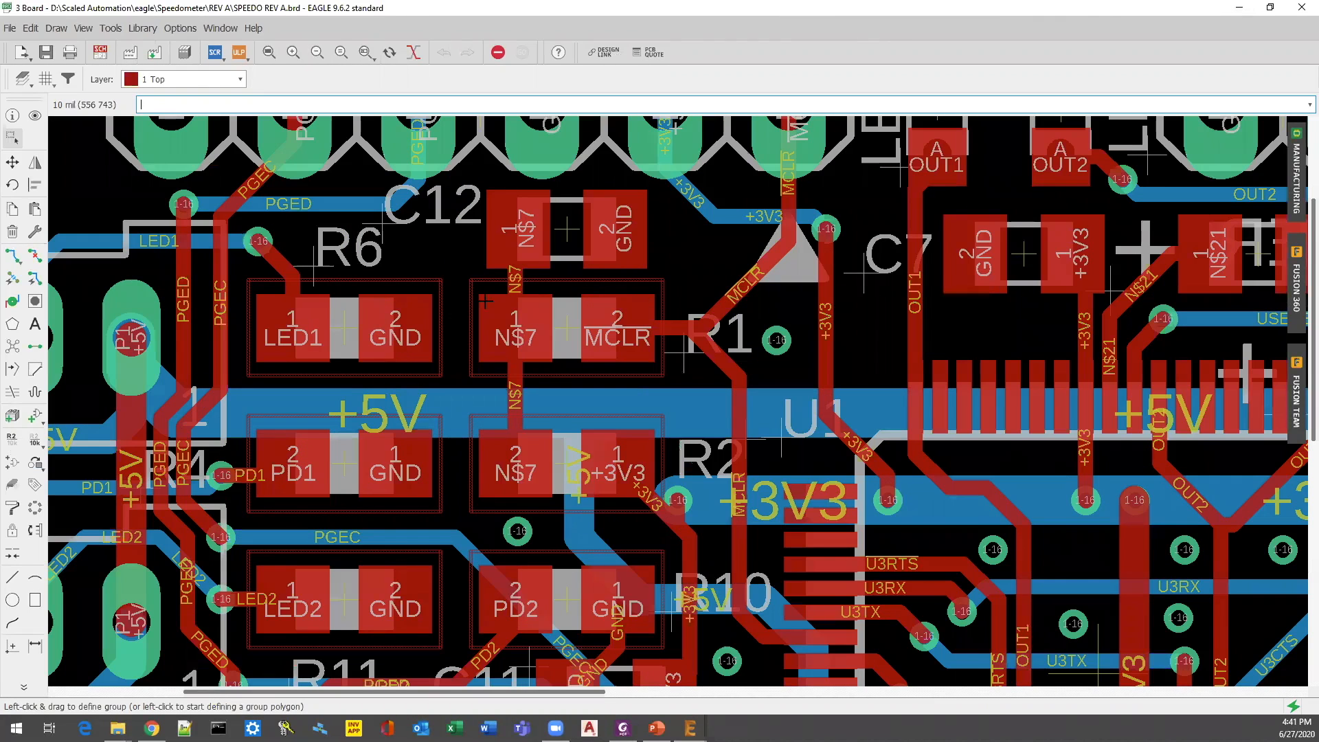
# Open an enlarged manufacturing preview of the board's top side and examine the silkscreen around resistors R1, R2 and R6.
pyautogui.click(1297, 175)
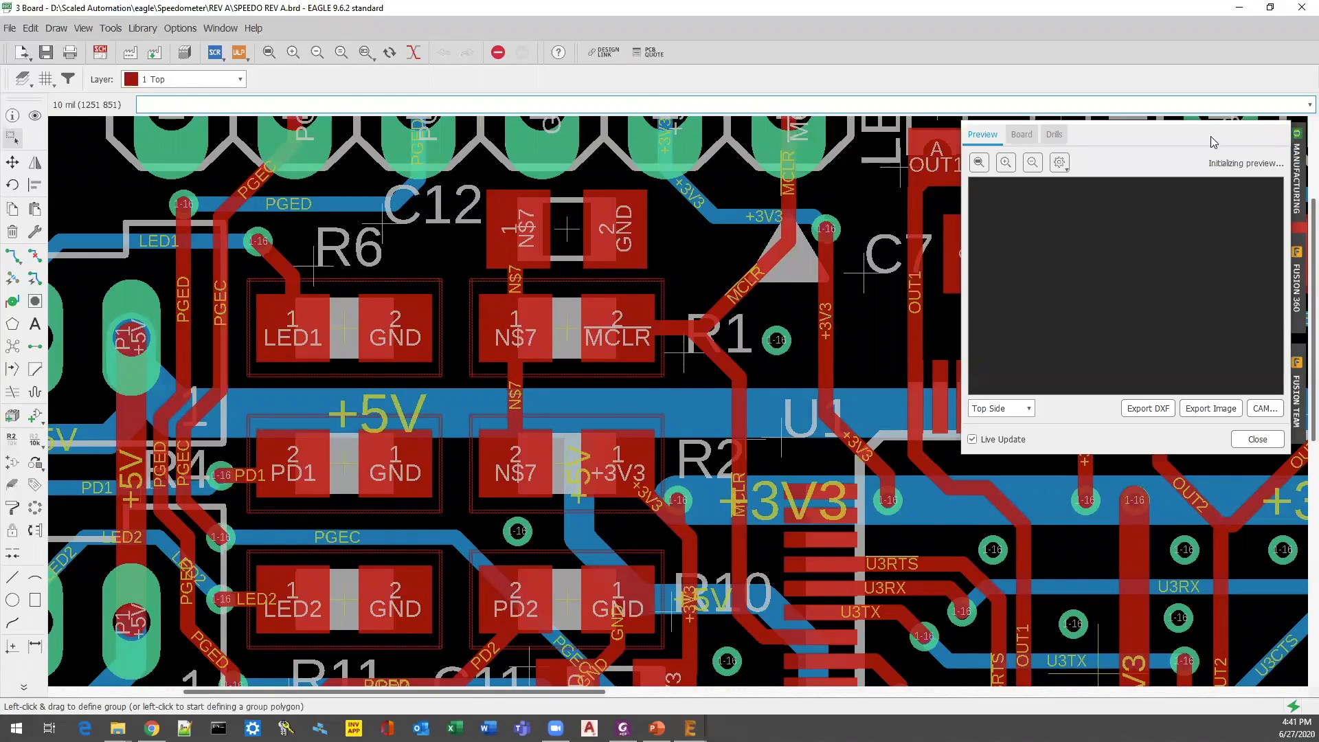
pyautogui.moveTo(493, 135); pyautogui.dragTo(358, 83)
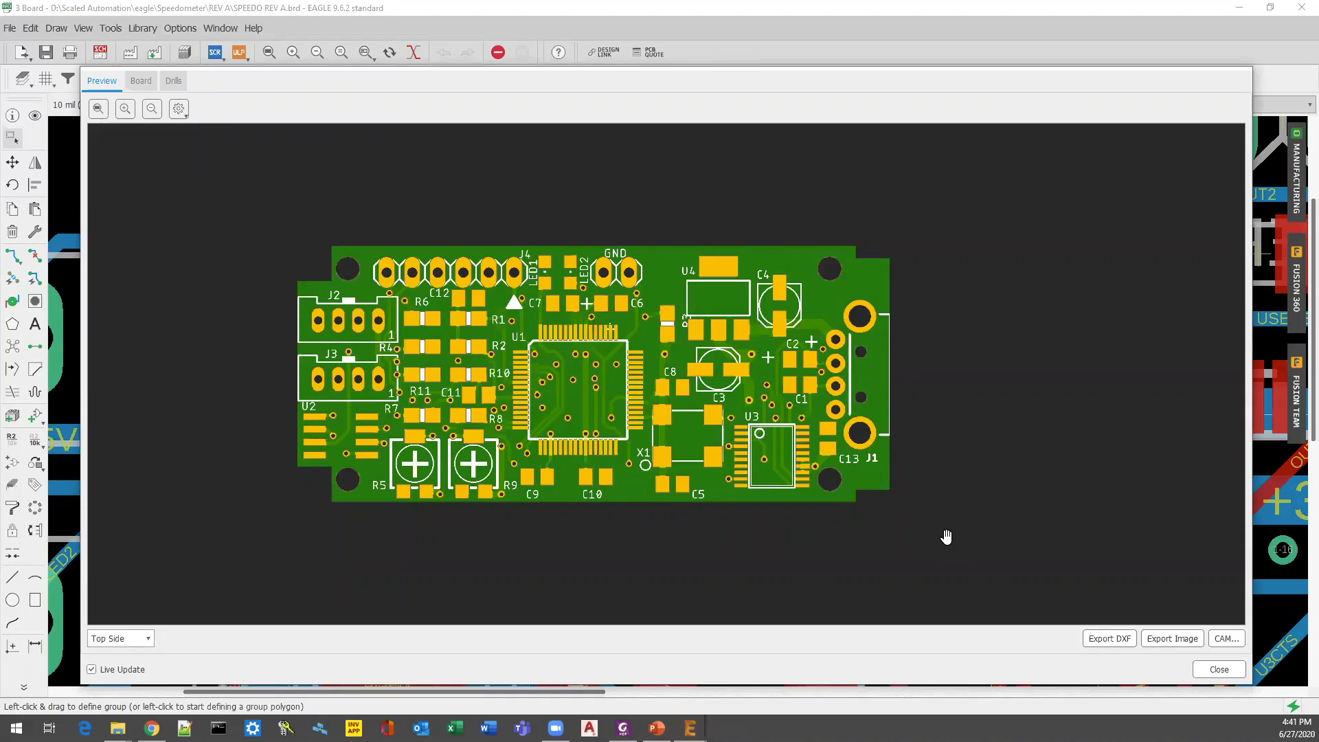
pyautogui.scroll(2, 466, 361)
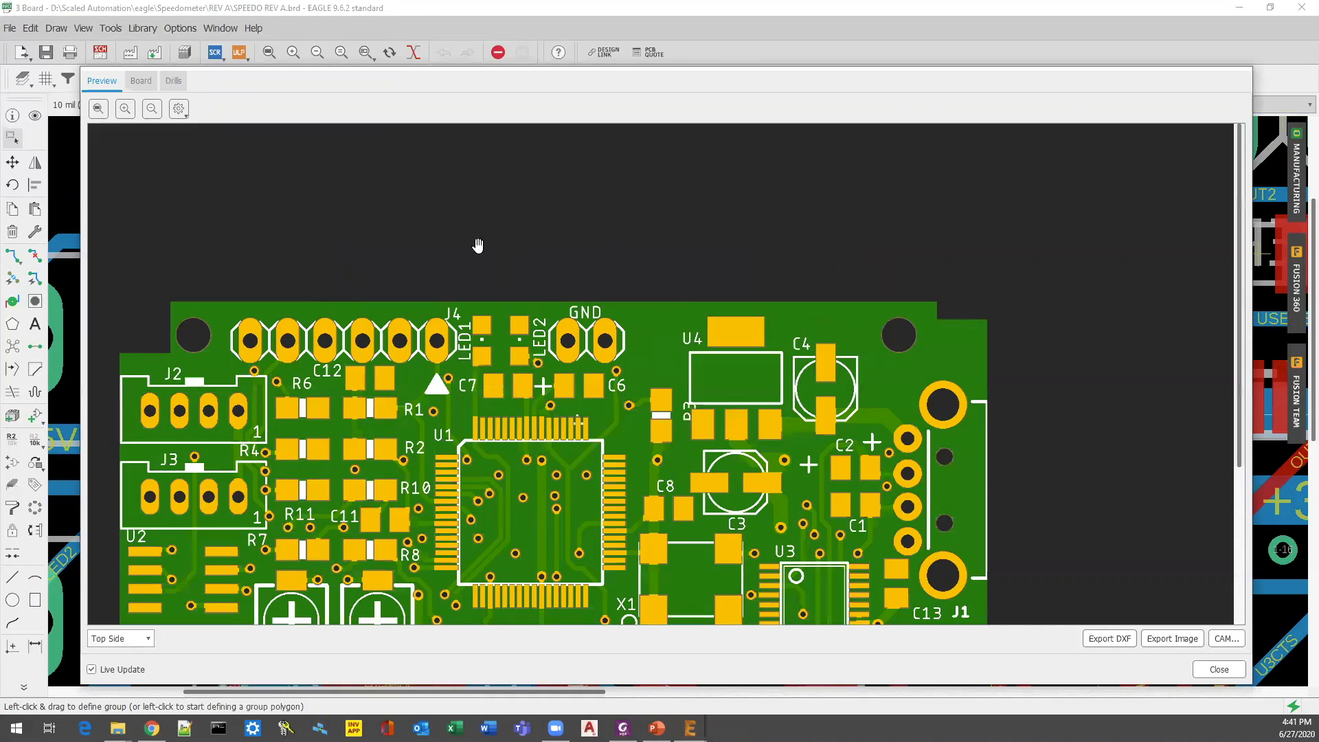
pyautogui.scroll(1, 286, 321)
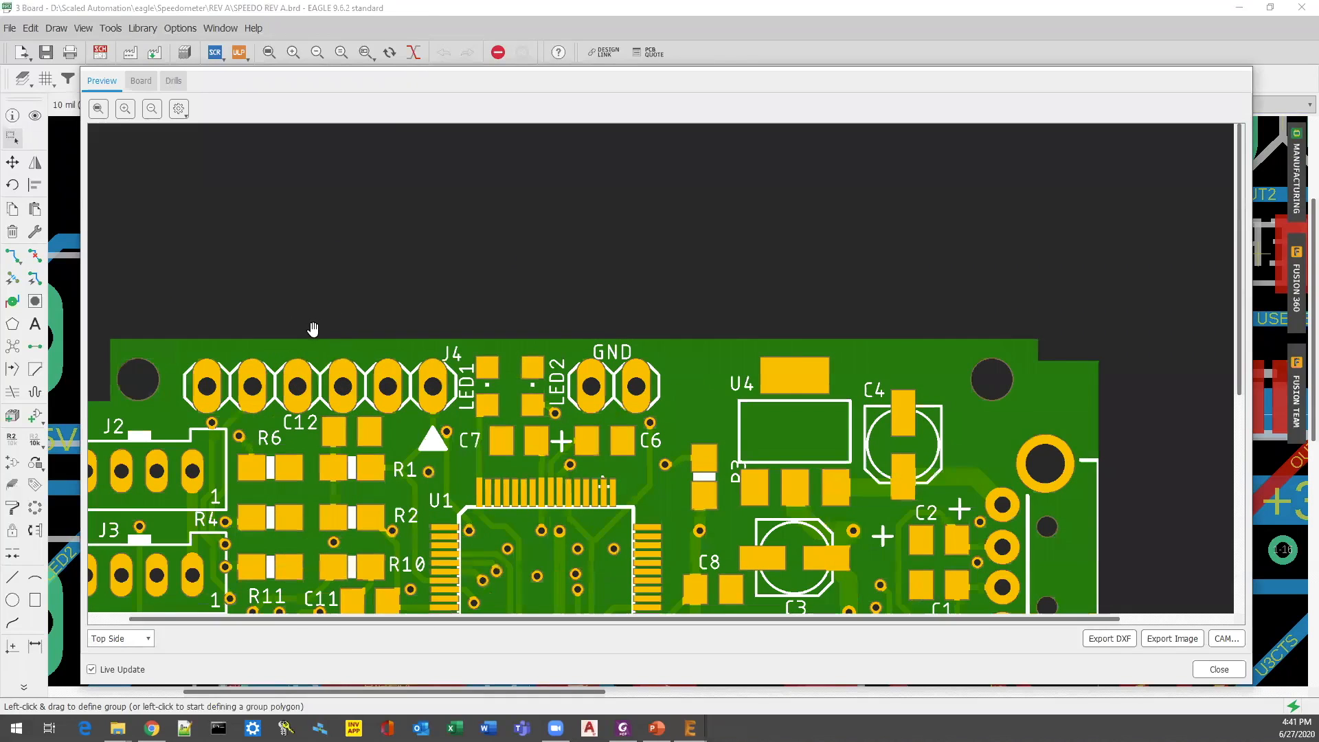
pyautogui.moveTo(265, 487); pyautogui.dragTo(313, 330)
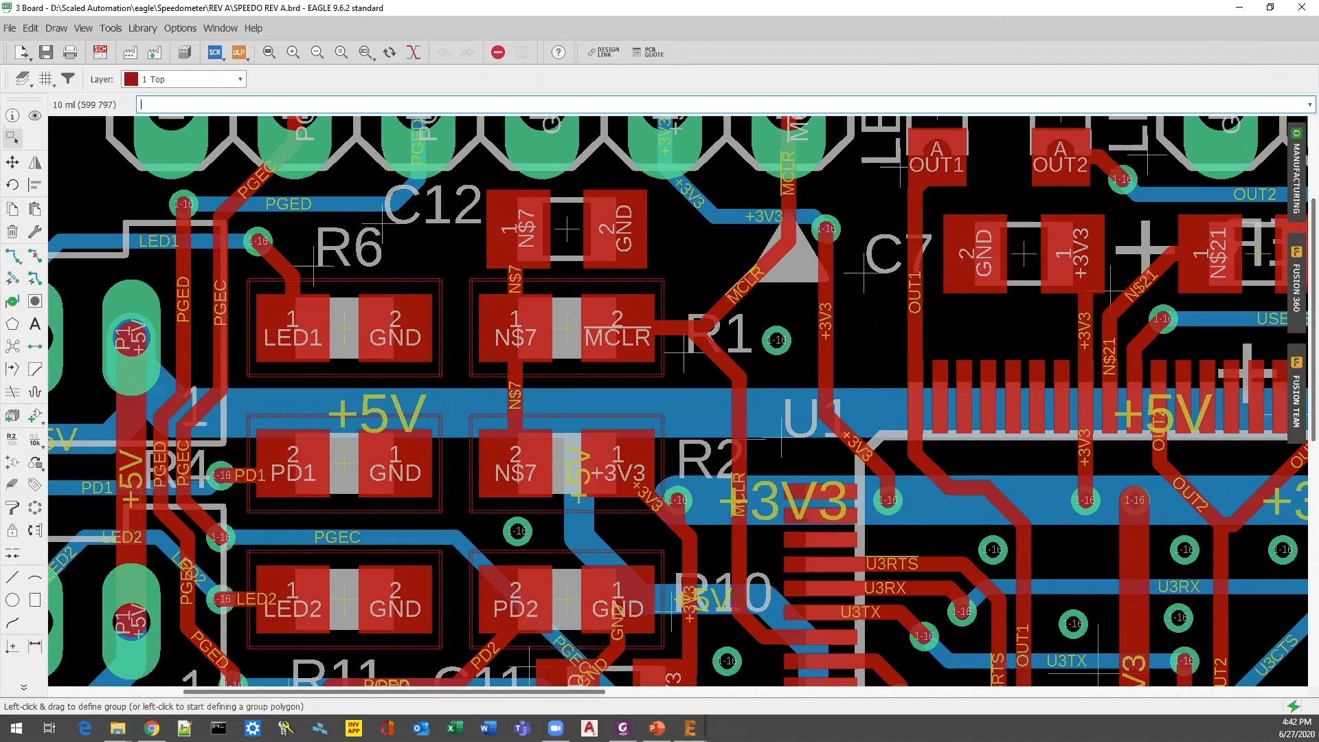
# Check the properties of resistor R6 for its footprint and source library, leaving them unedited.
pyautogui.rightClick(345, 329)
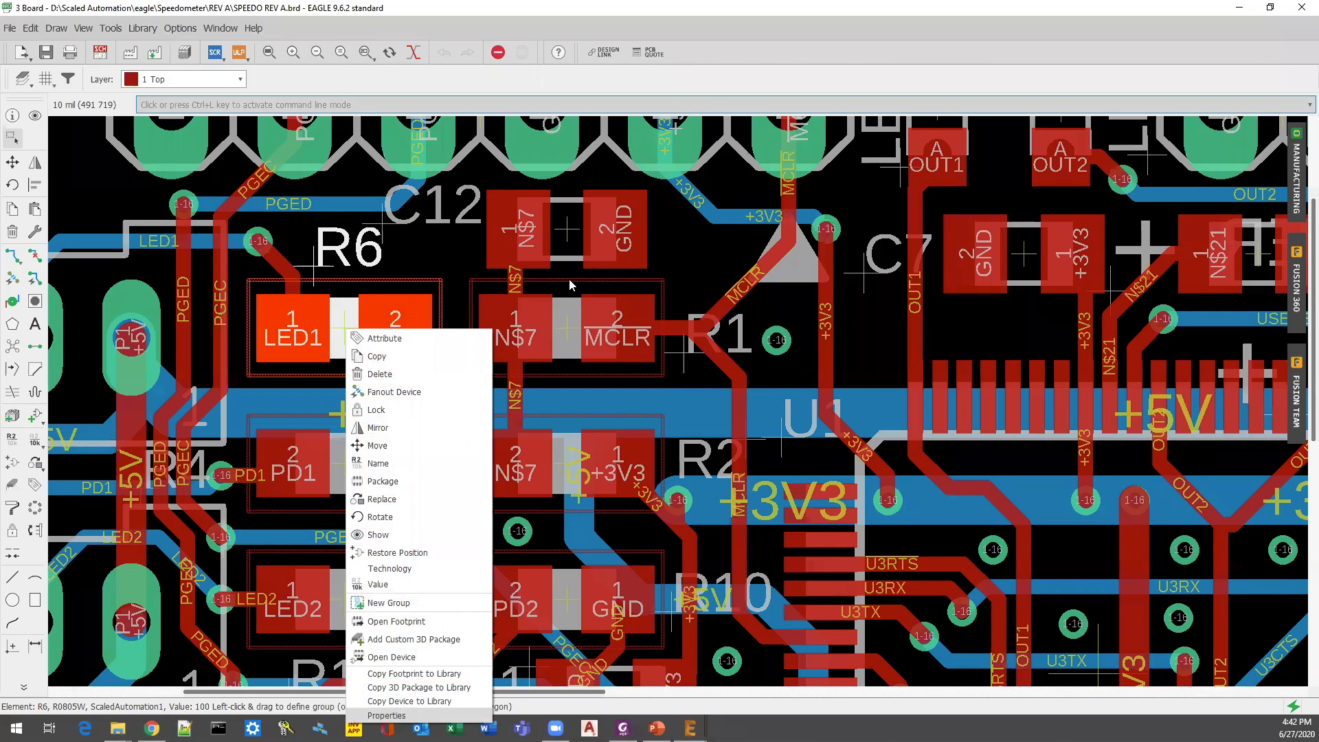
pyautogui.press('Return')
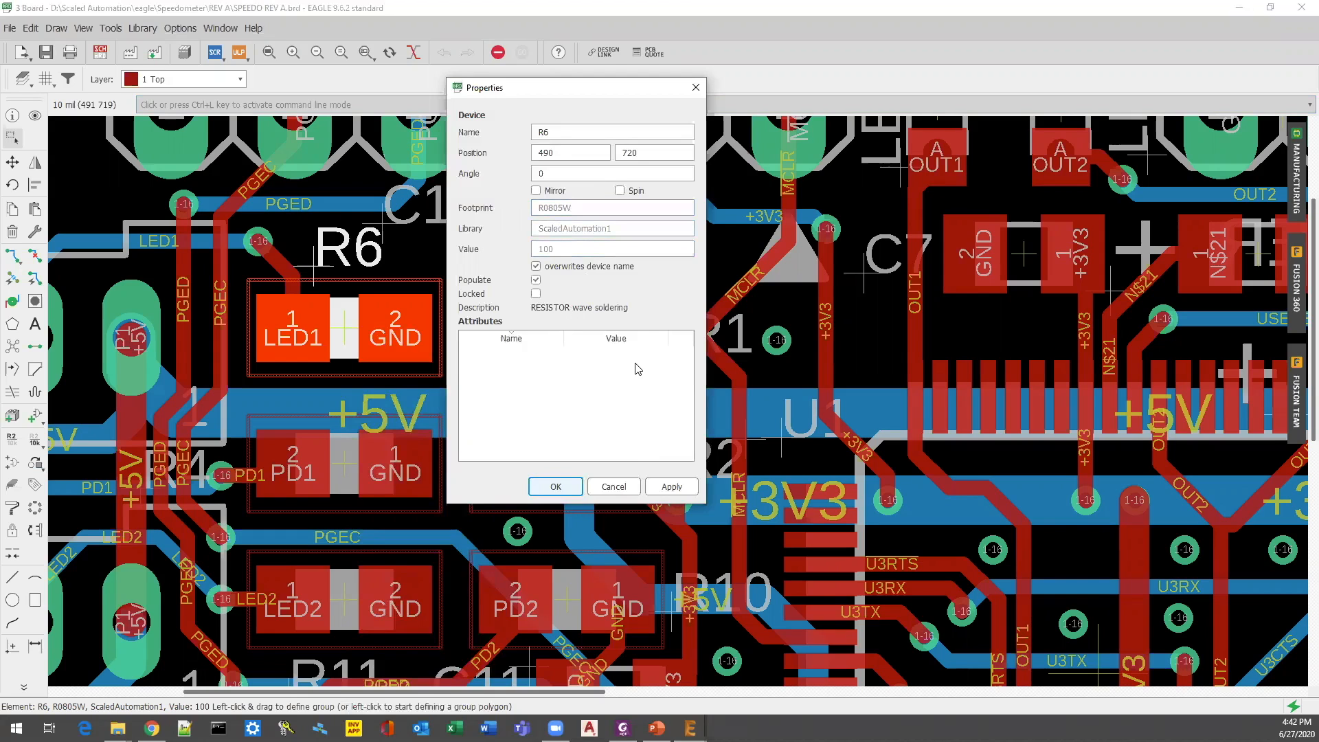
pyautogui.click(610, 485)
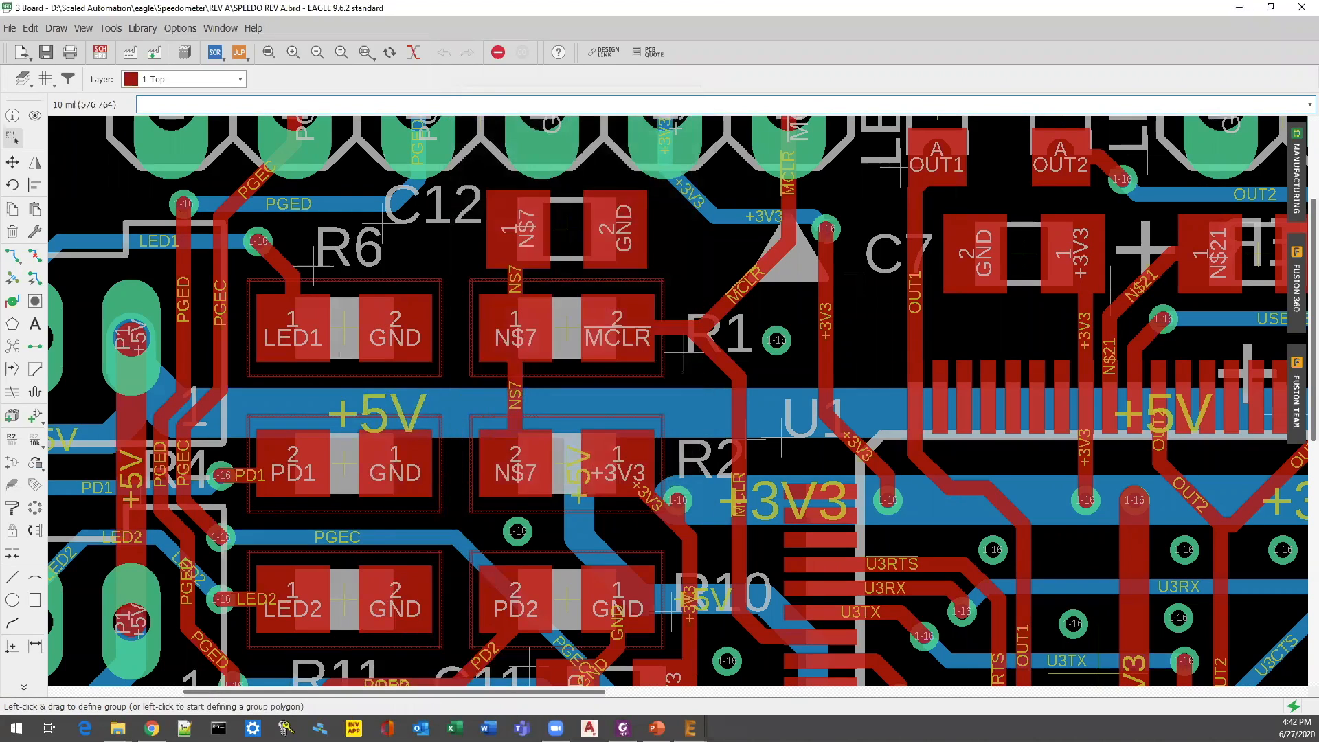
# Open the ScaledAutomation1.lbr library from the libraries folder in place of NEWLIBRARY.lbr.
pyautogui.click(143, 28)
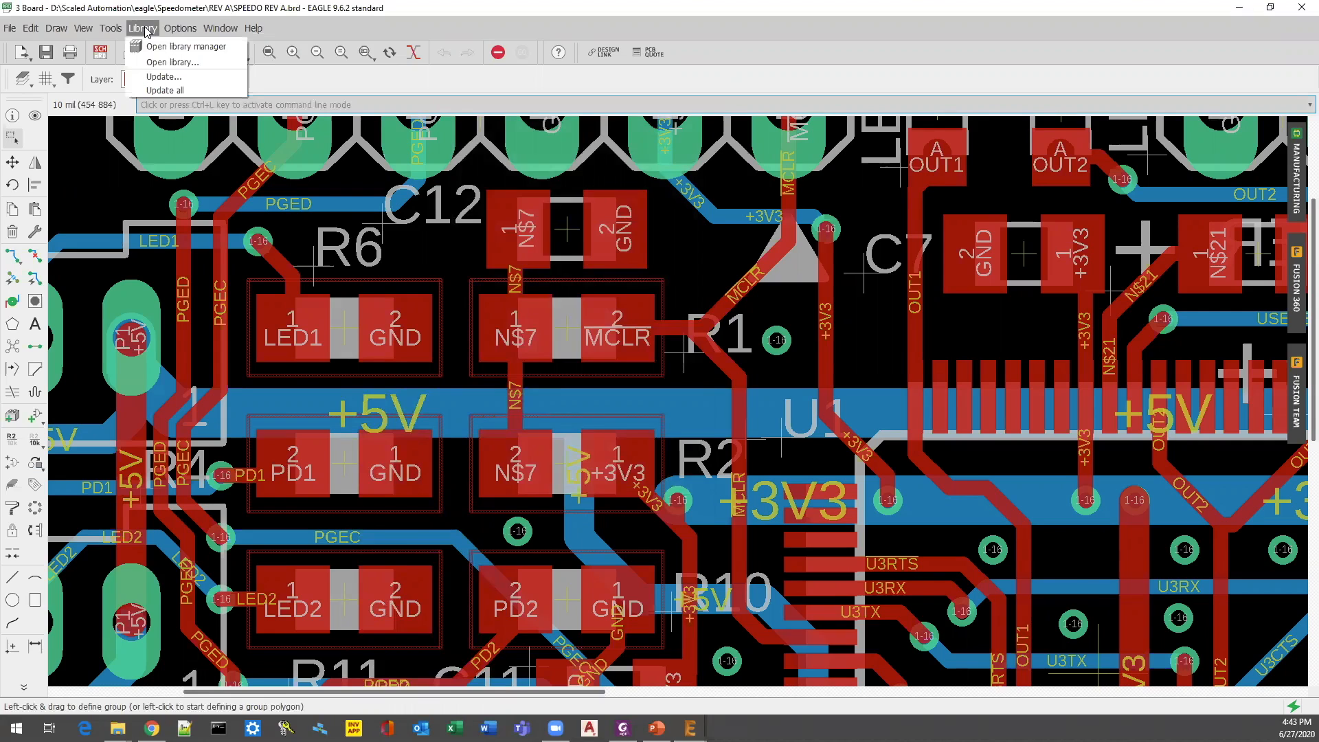
pyautogui.click(153, 63)
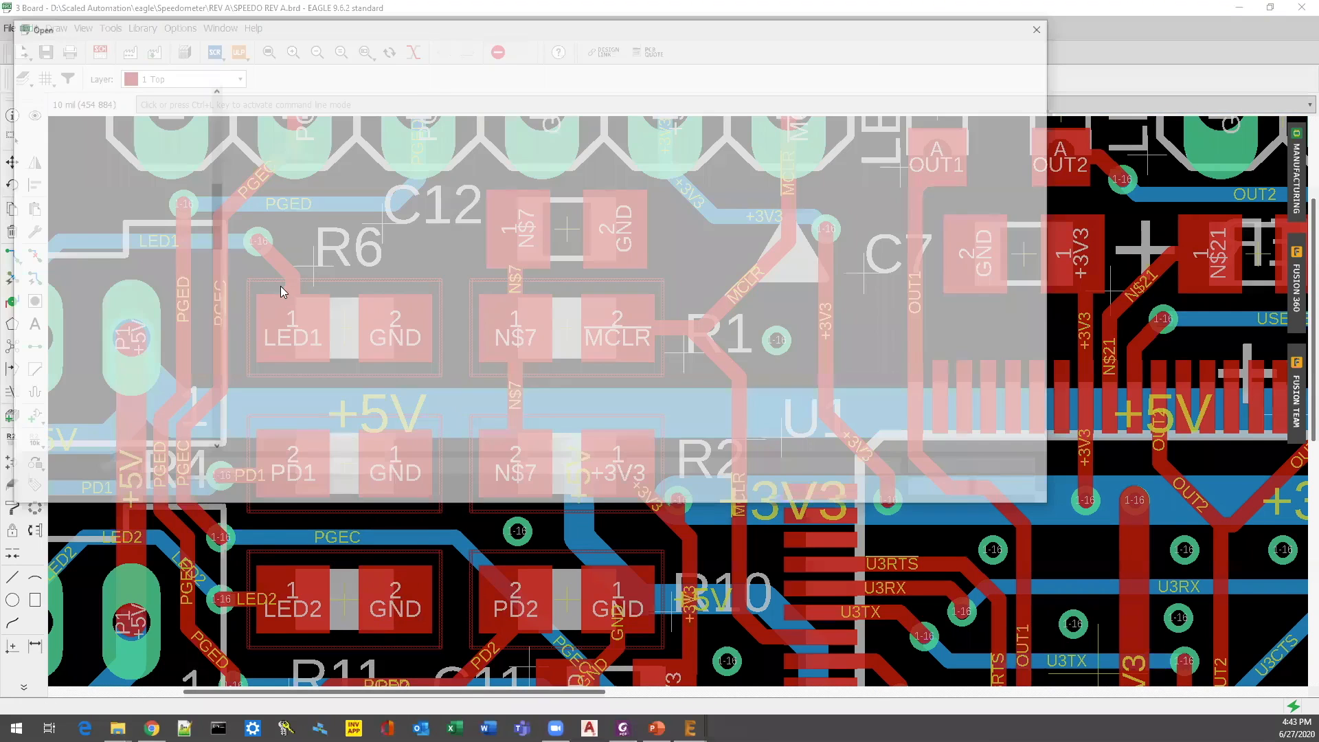
pyautogui.click(281, 285)
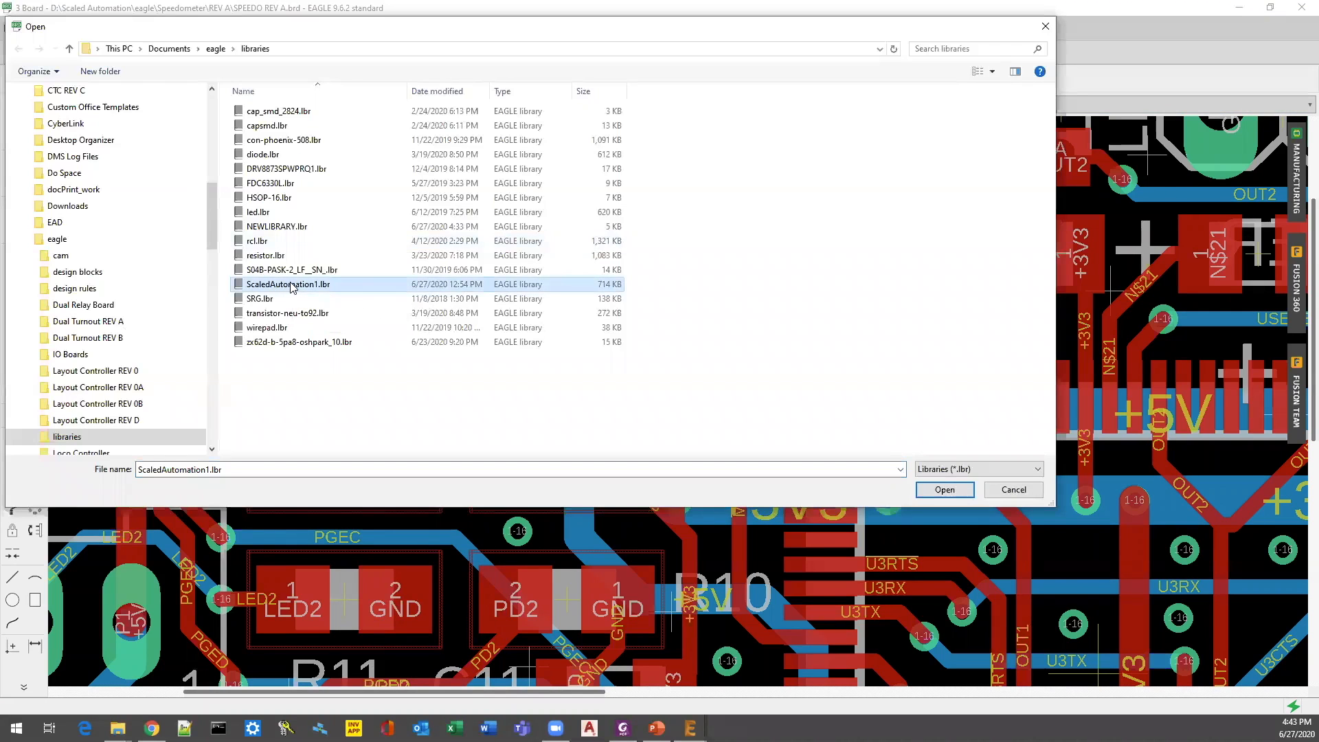
pyautogui.click(944, 490)
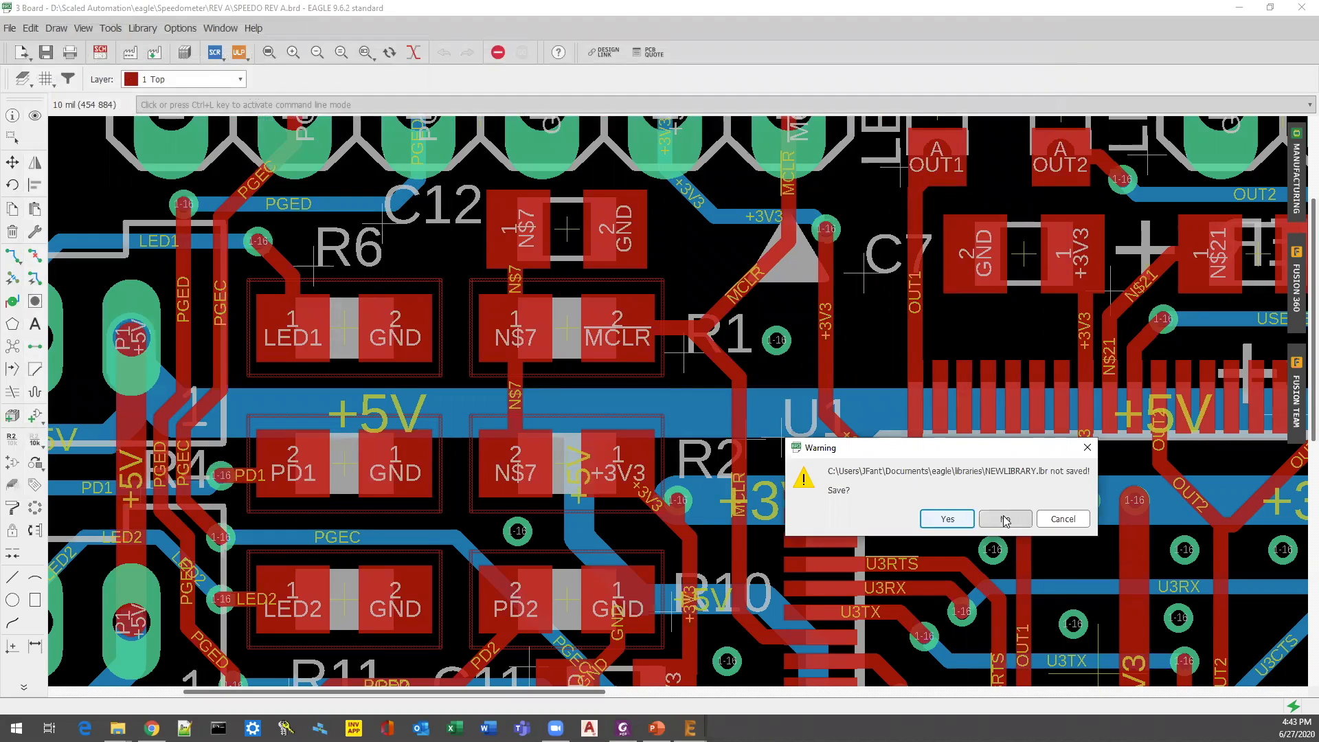
pyautogui.click(949, 509)
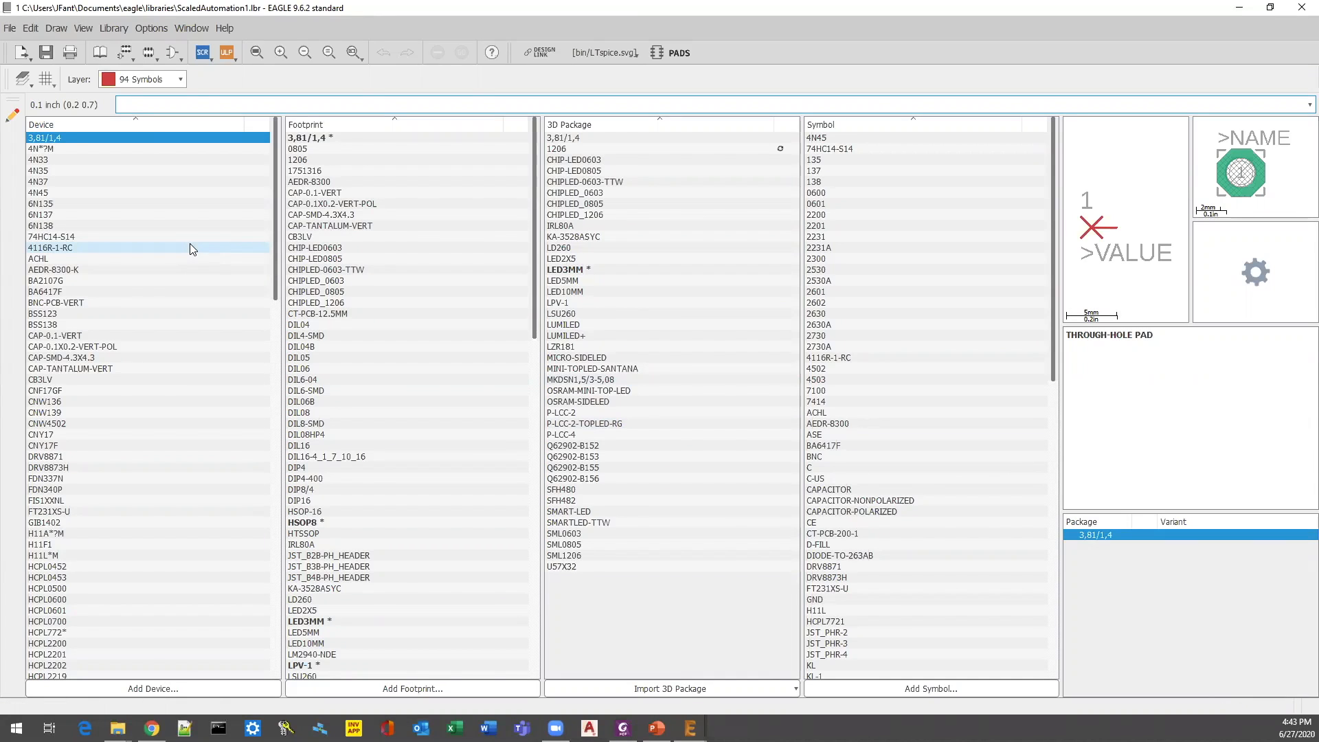
# Find the RESISTOR-SMD-0805 device in the library and open its R0805W footprint for editing.
pyautogui.scroll(-17, 191, 245)
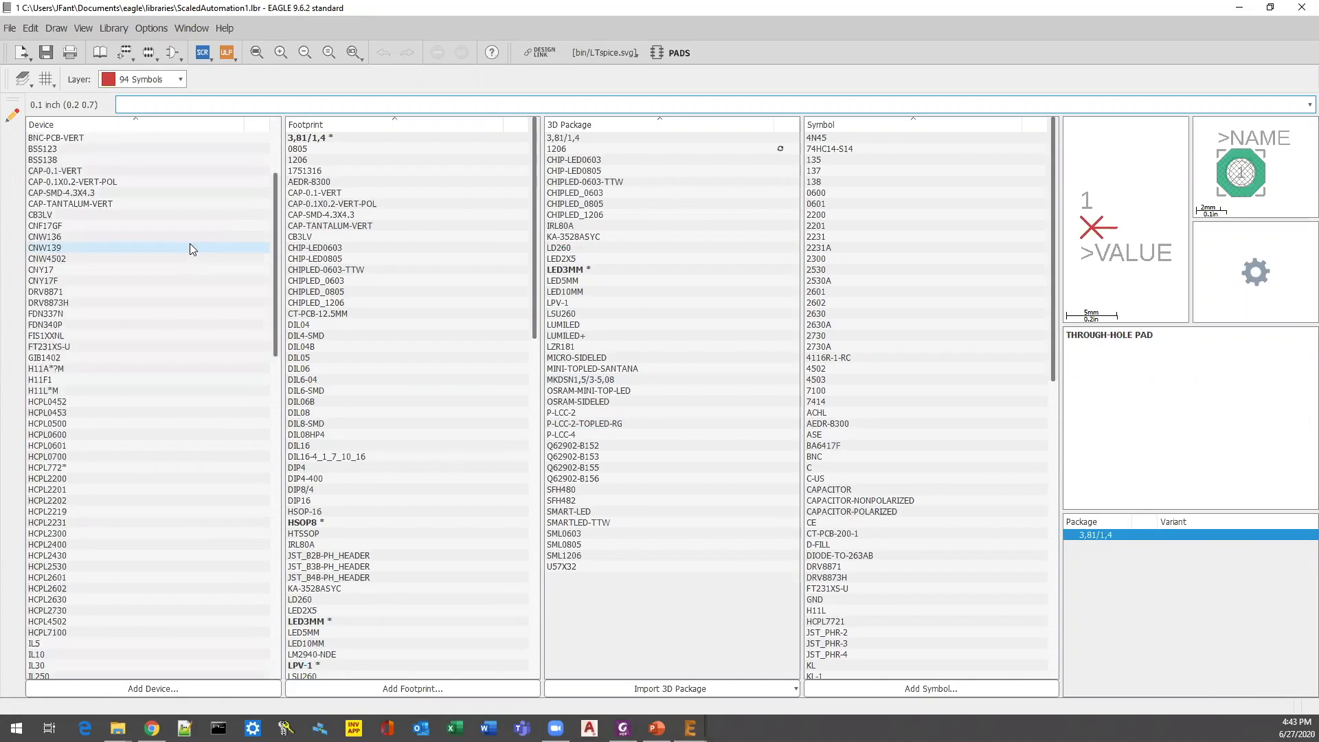
pyautogui.scroll(-8, 191, 248)
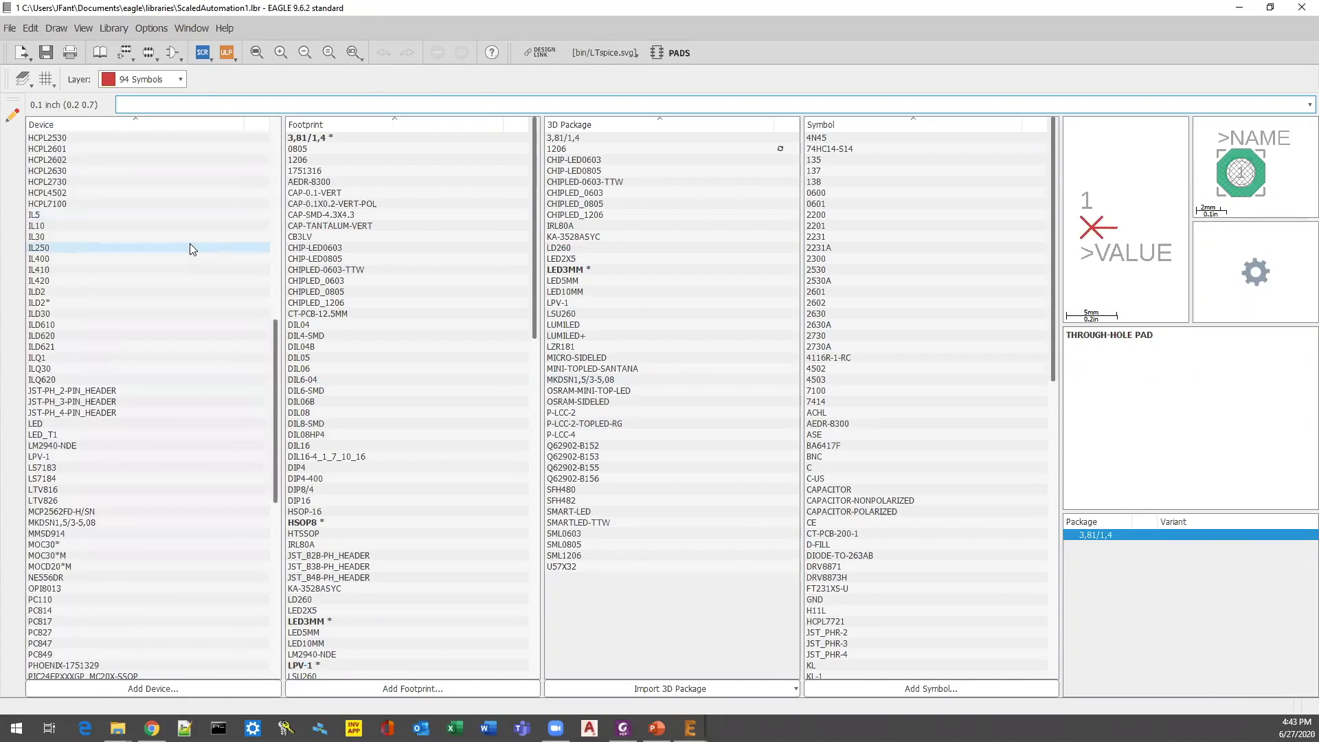
pyautogui.scroll(-2, 189, 249)
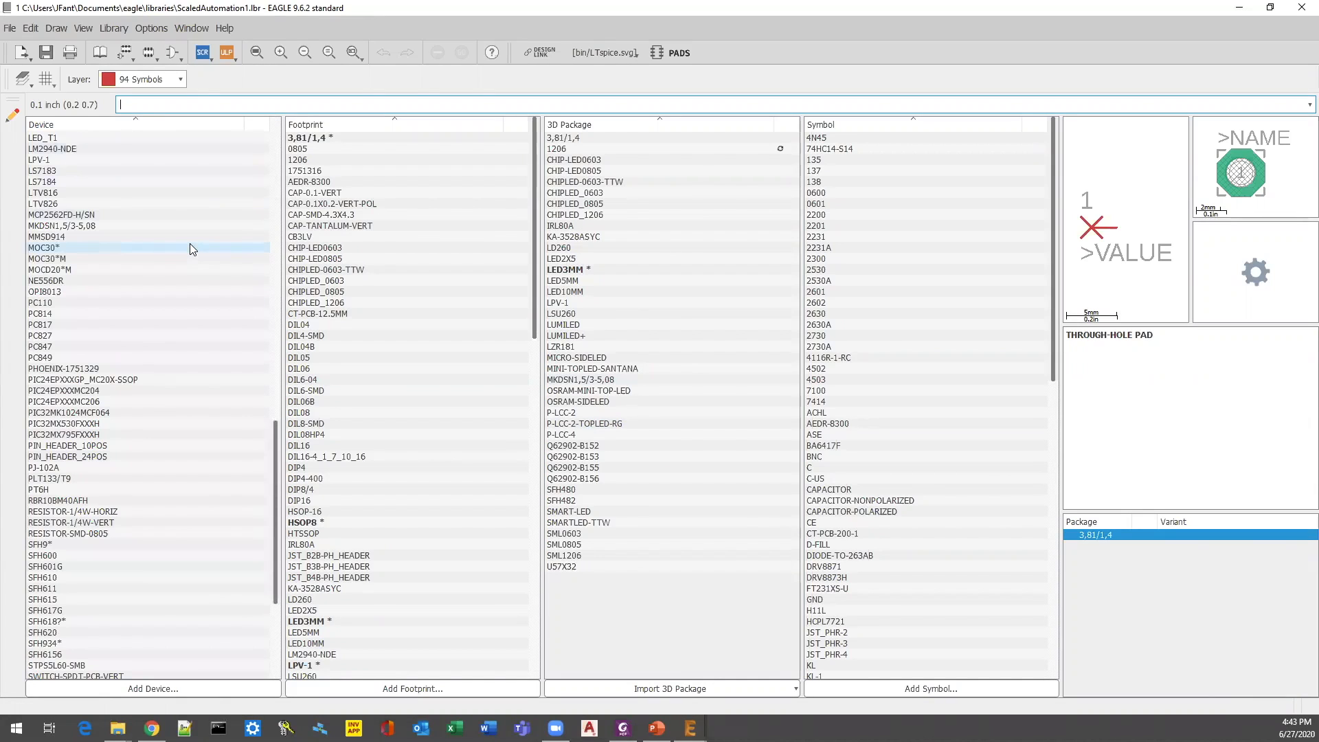
pyautogui.click(88, 533)
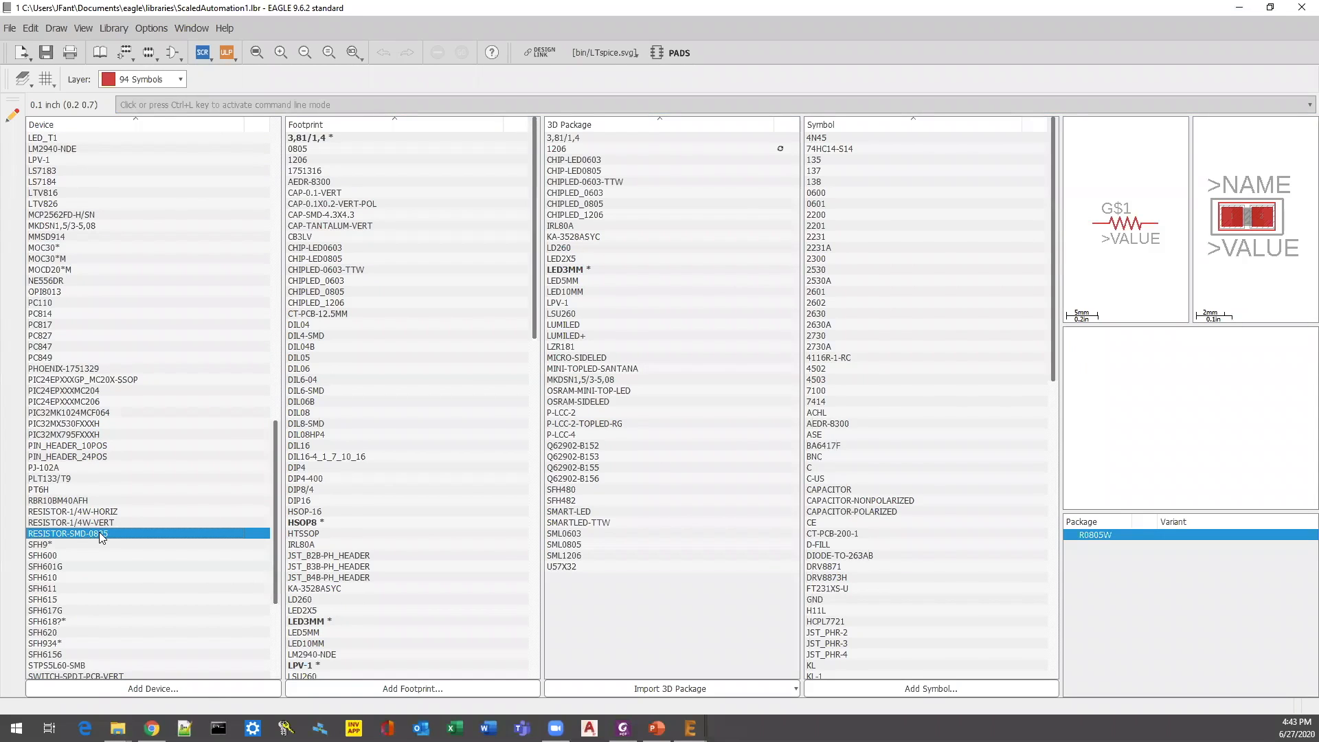
pyautogui.scroll(-9, 409, 374)
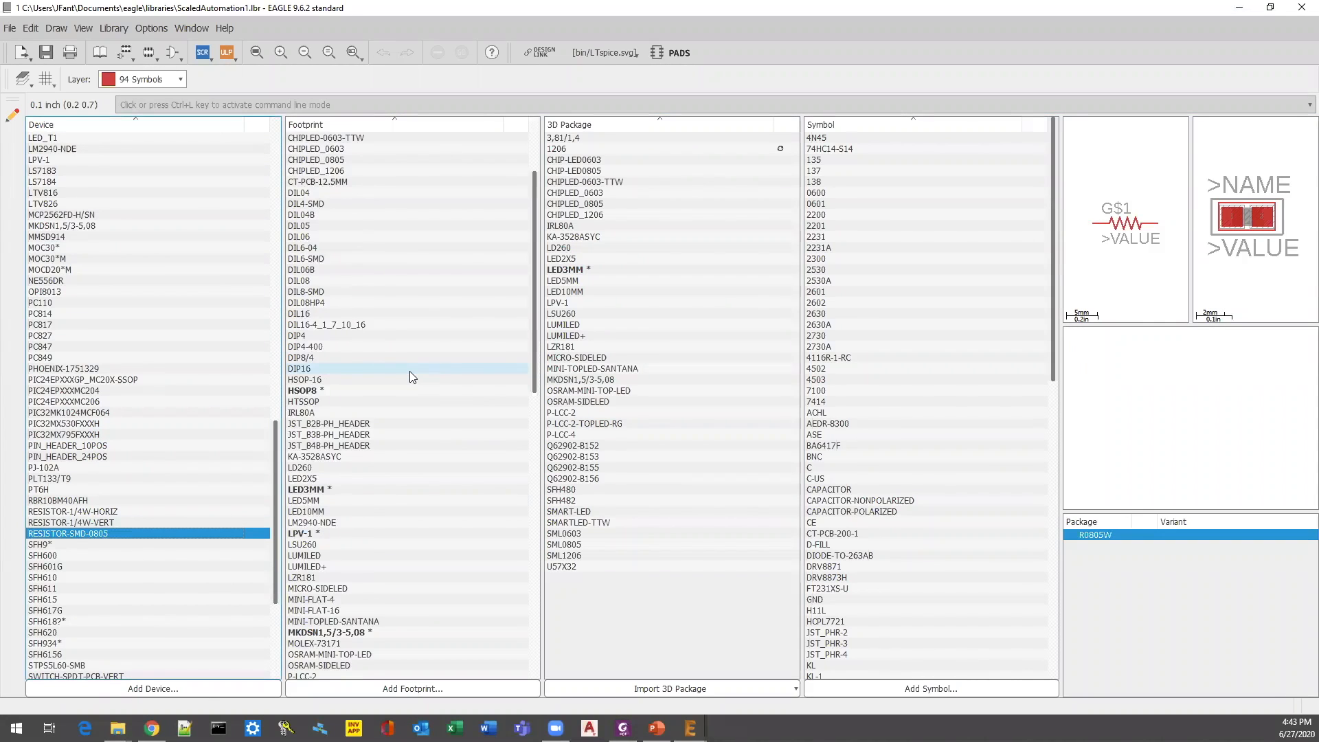
pyautogui.scroll(-8, 410, 372)
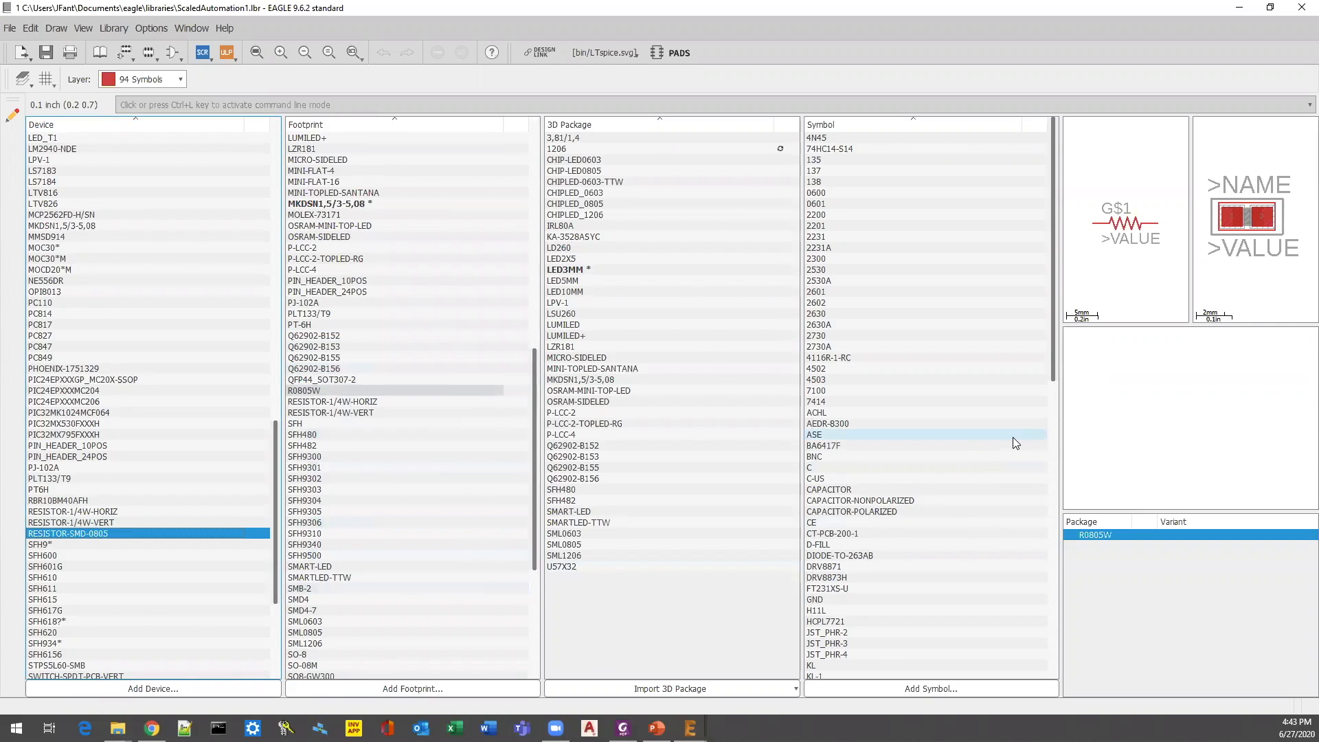
pyautogui.click(383, 390)
pyautogui.doubleClick(384, 390)
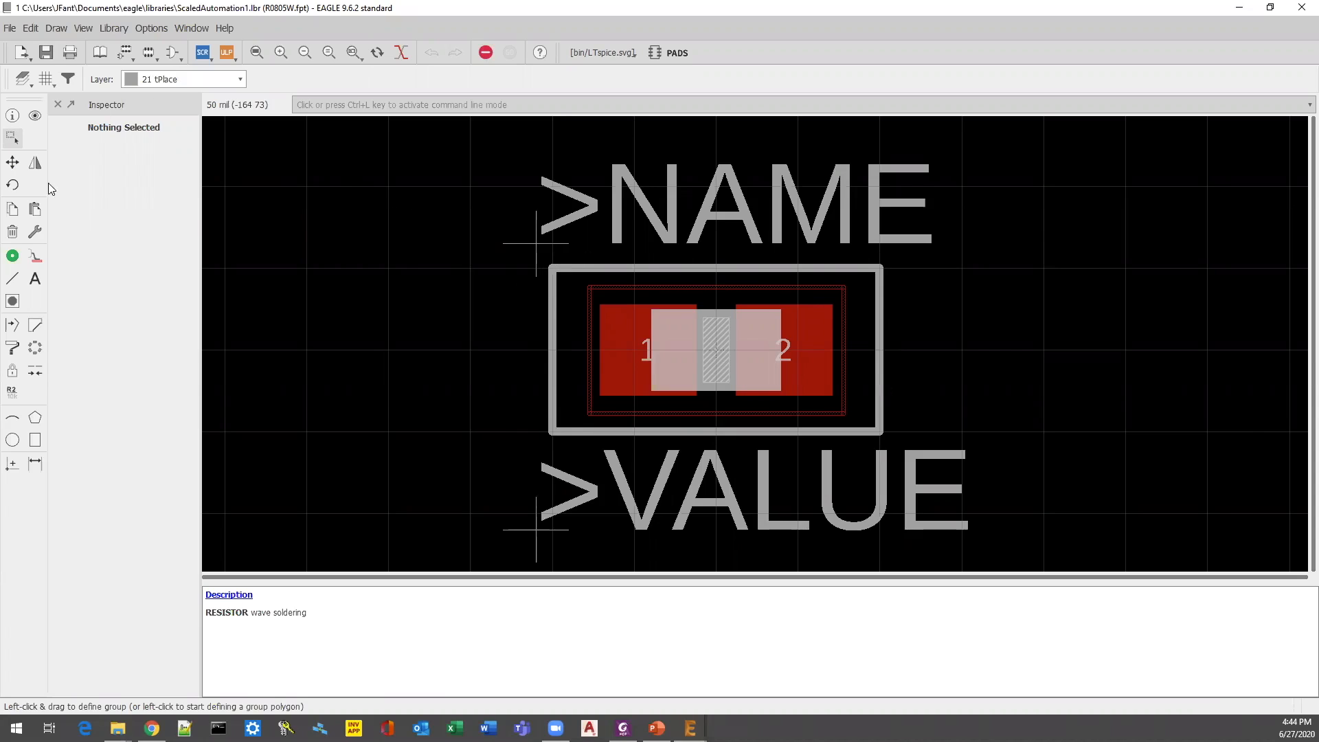
# Delete the four silkscreen outline lines surrounding the pads of the R0805W footprint.
pyautogui.click(12, 234)
pyautogui.click(597, 268)
pyautogui.click(552, 308)
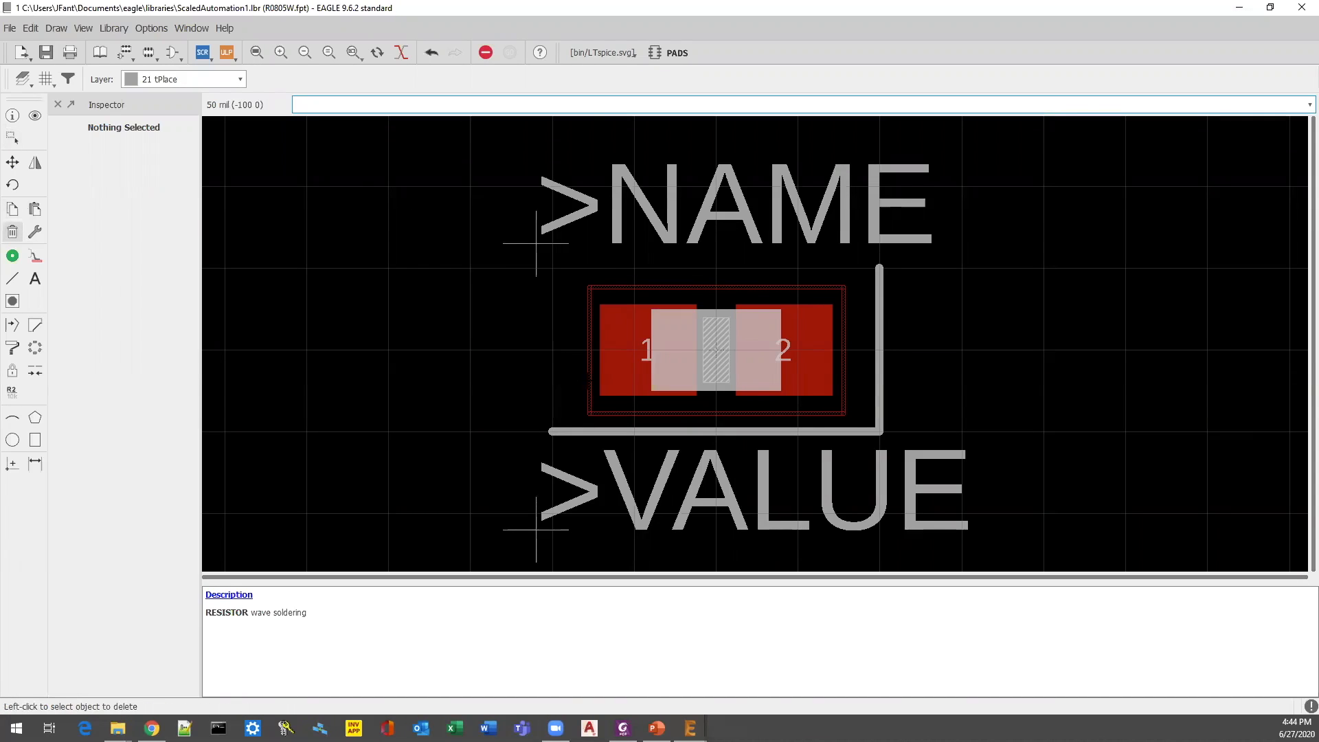
pyautogui.click(618, 433)
pyautogui.click(821, 420)
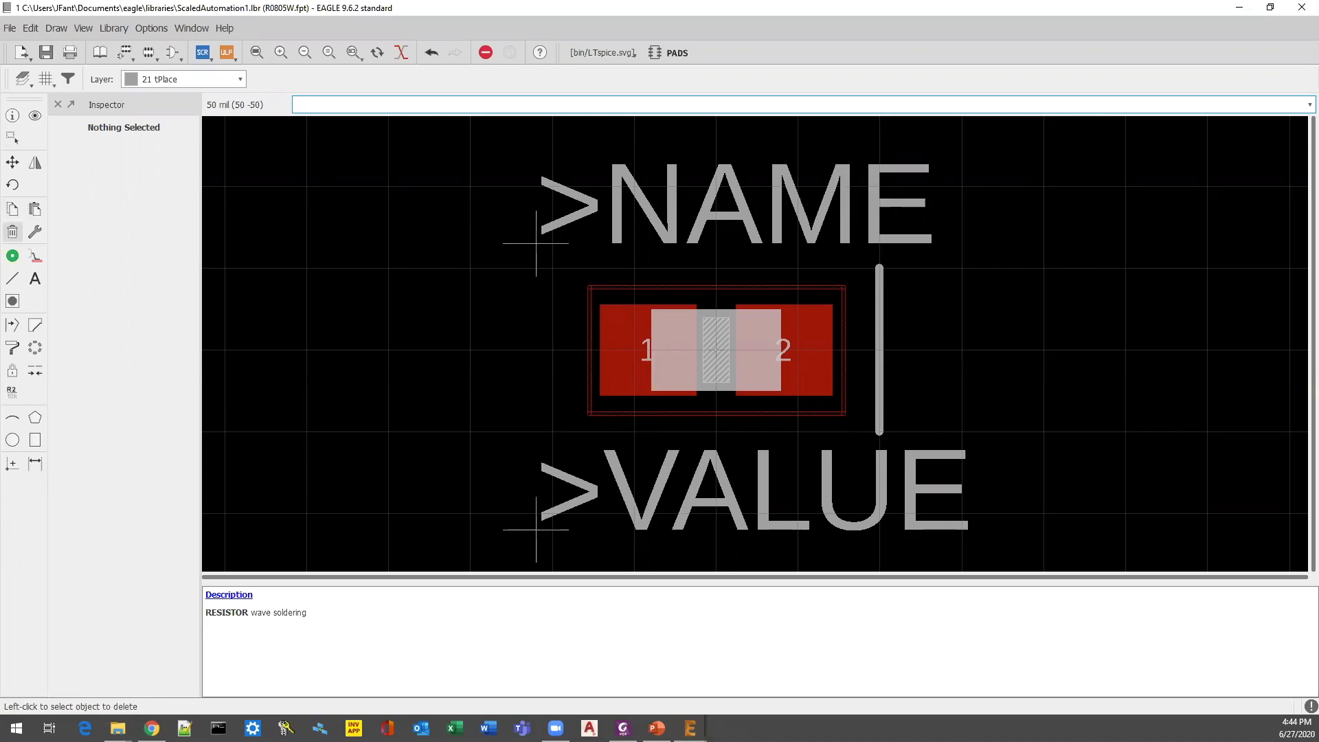
pyautogui.click(879, 399)
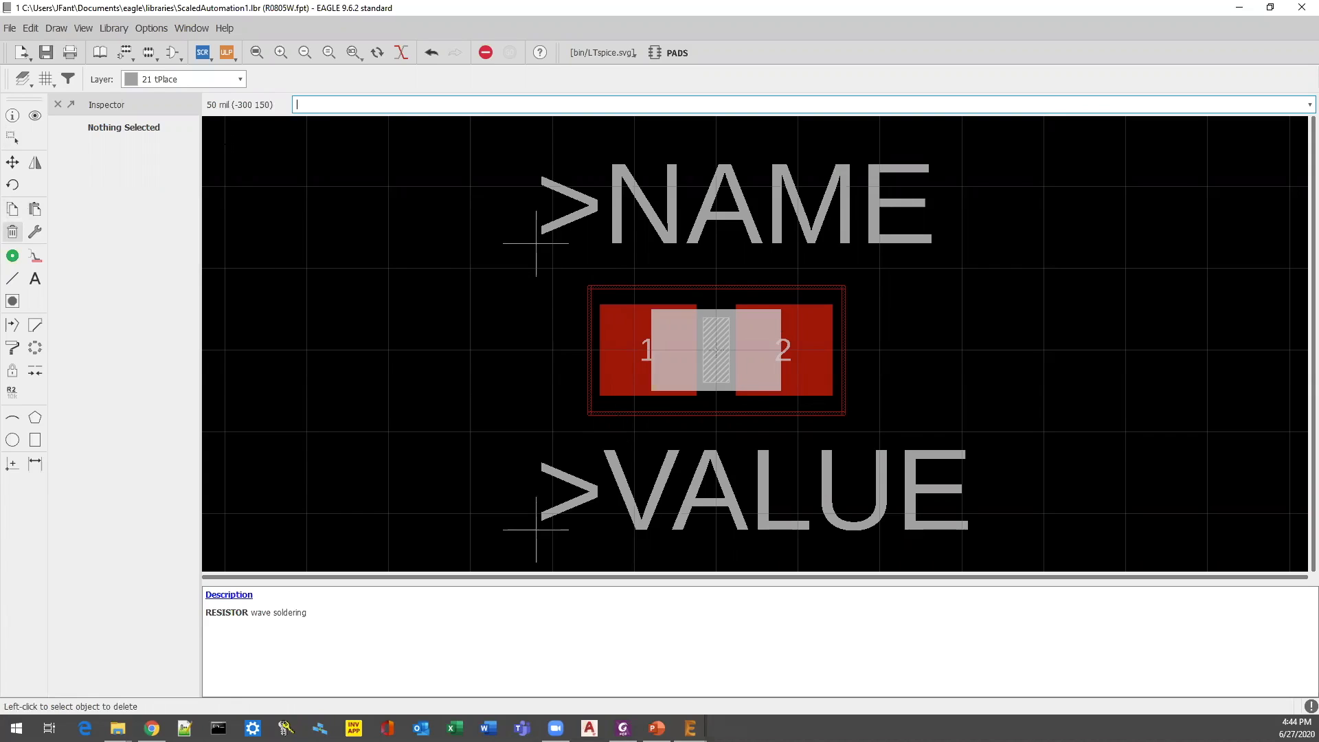
# Start the Line tool on layer 21 tPlace and set the footprint editor's grid size to 5 mil.
pyautogui.click(12, 281)
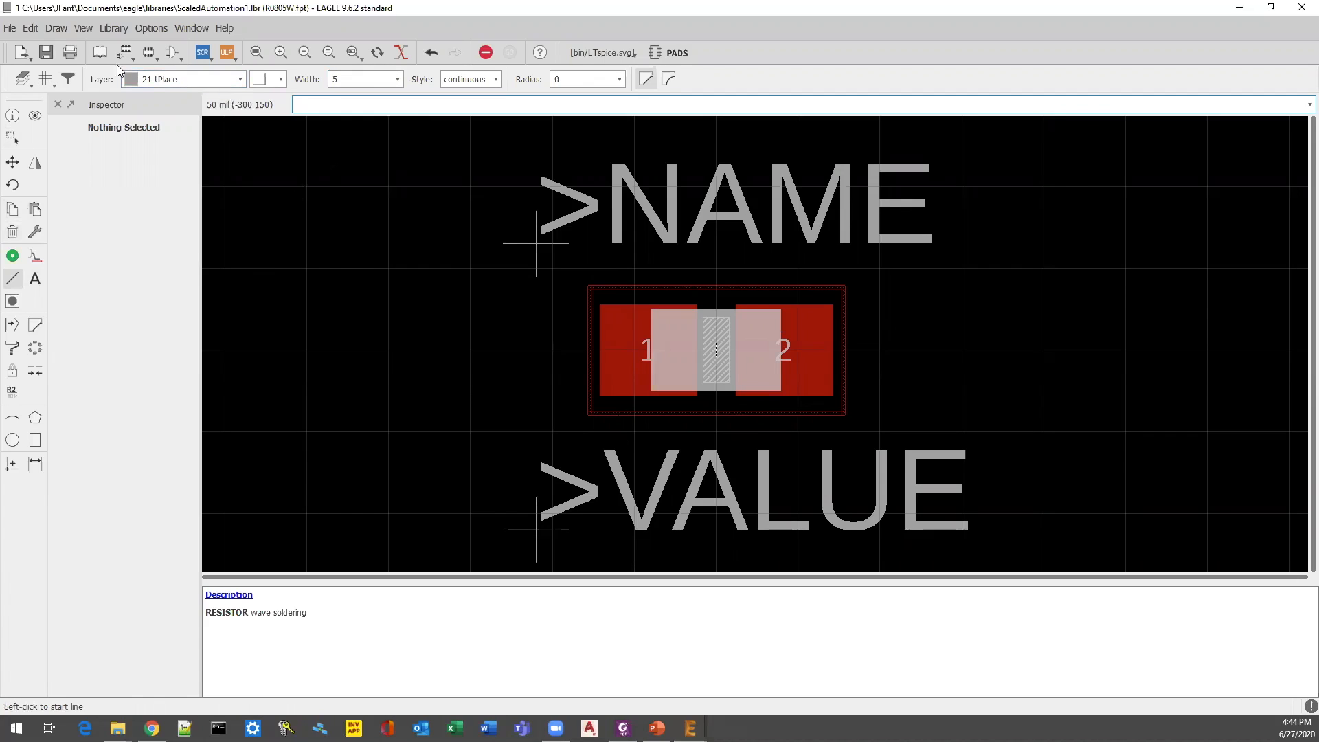
pyautogui.click(44, 80)
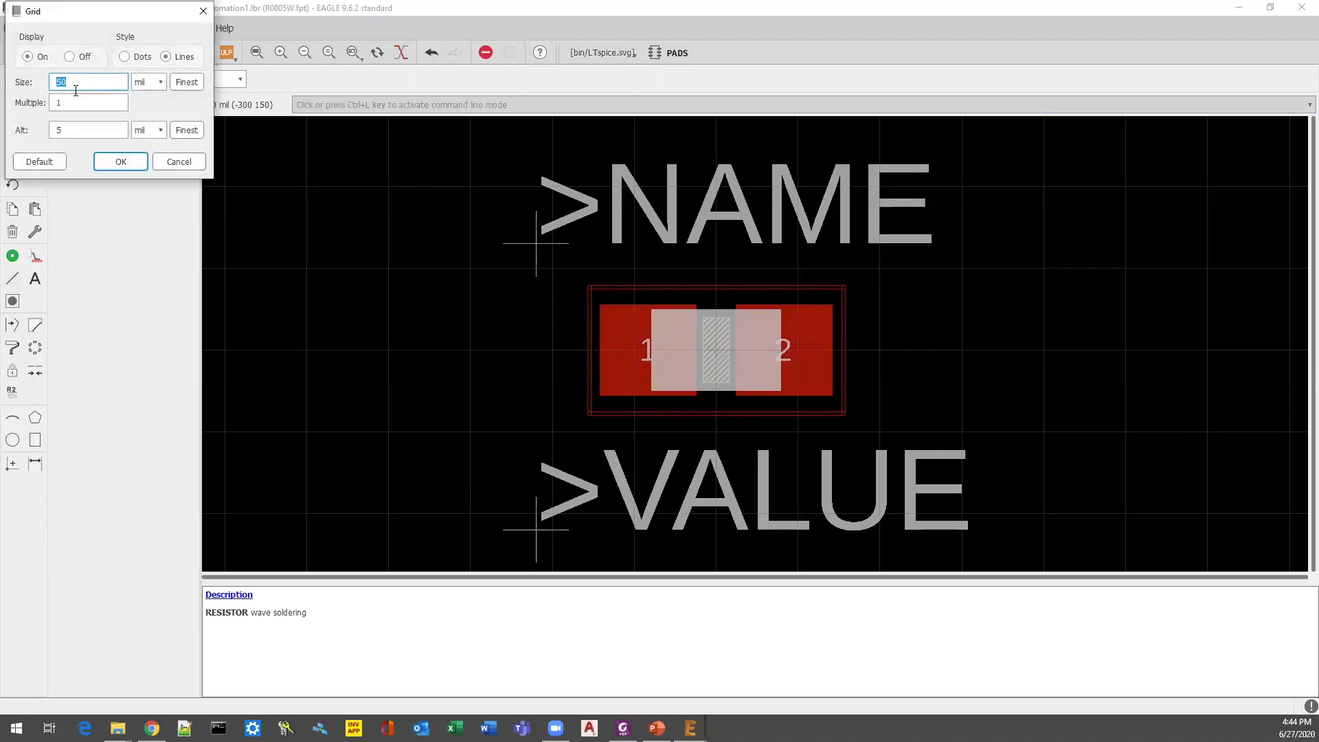
pyautogui.click(62, 83)
pyautogui.press('BackSpace')
pyautogui.click(118, 164)
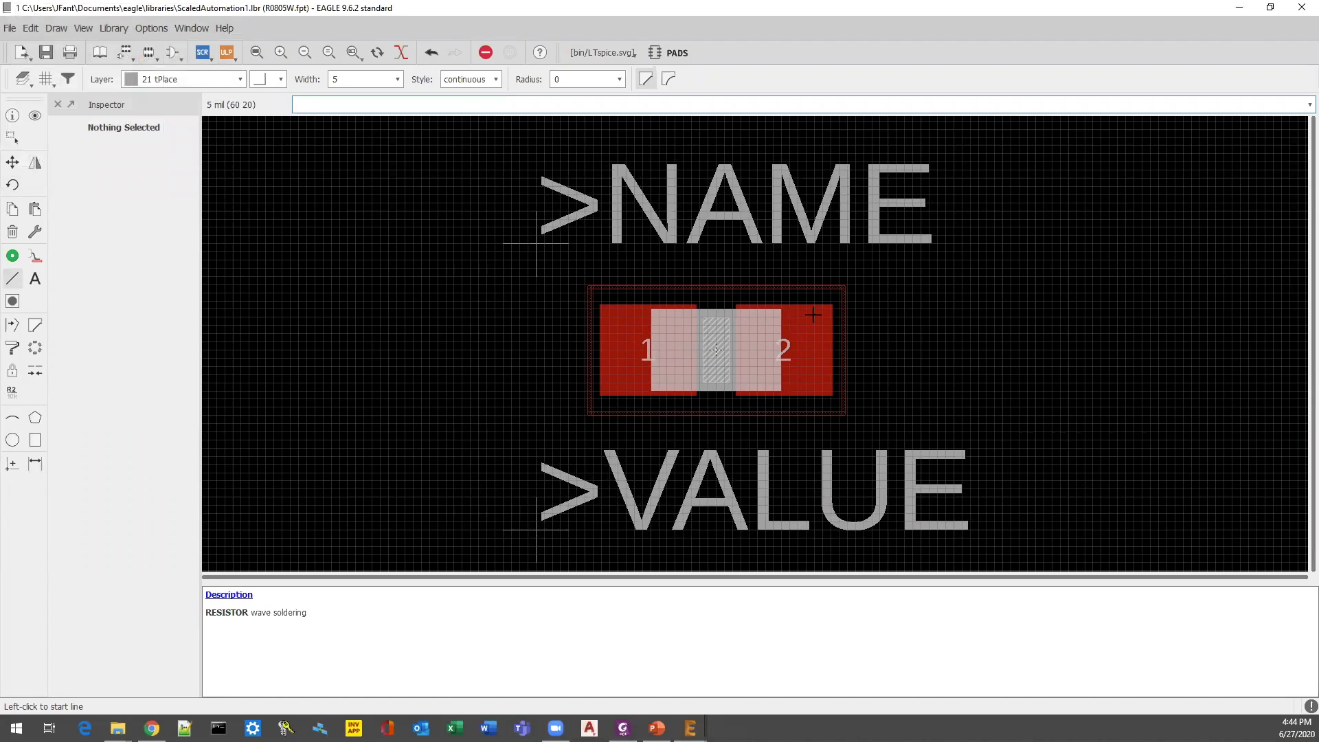
# Draw a closed rectangular outline about 170 by 90 mil around both pads on layer 21 tPlace with line width 5.
pyautogui.scroll(2, 809, 315)
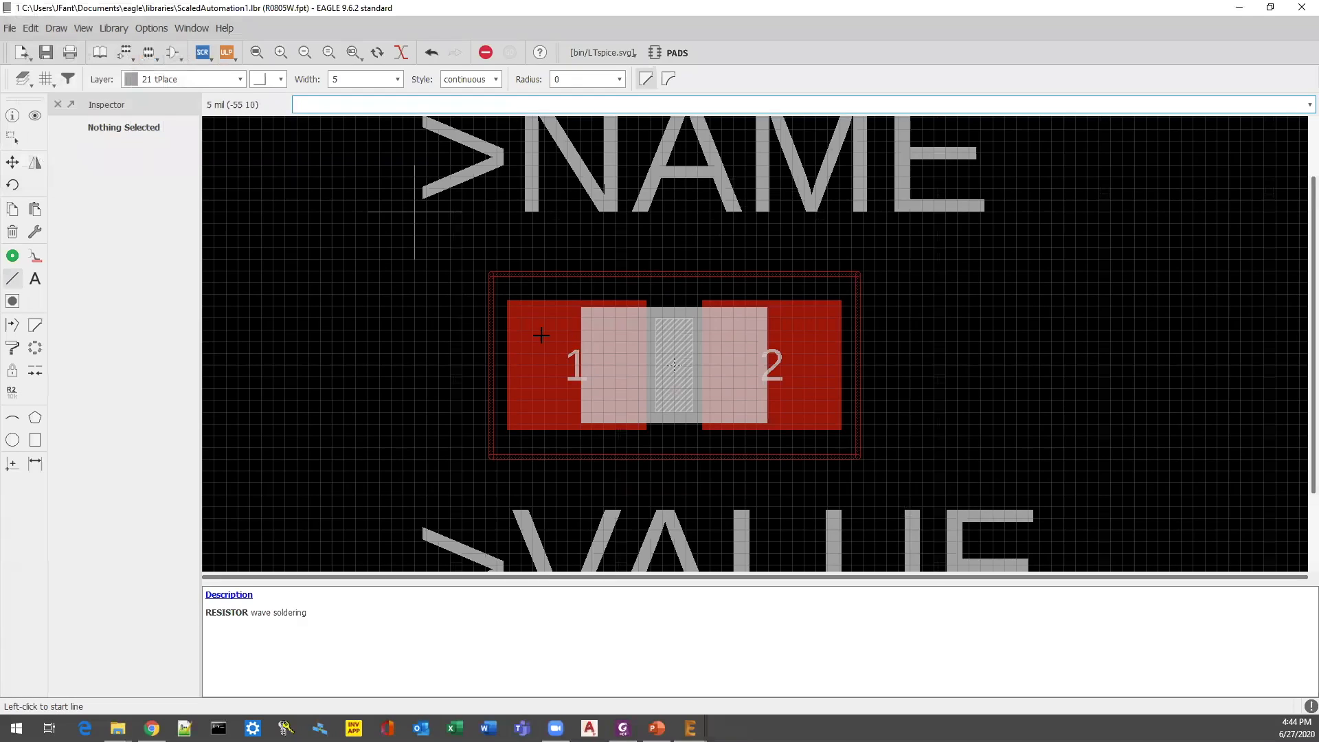
pyautogui.scroll(1, 414, 212)
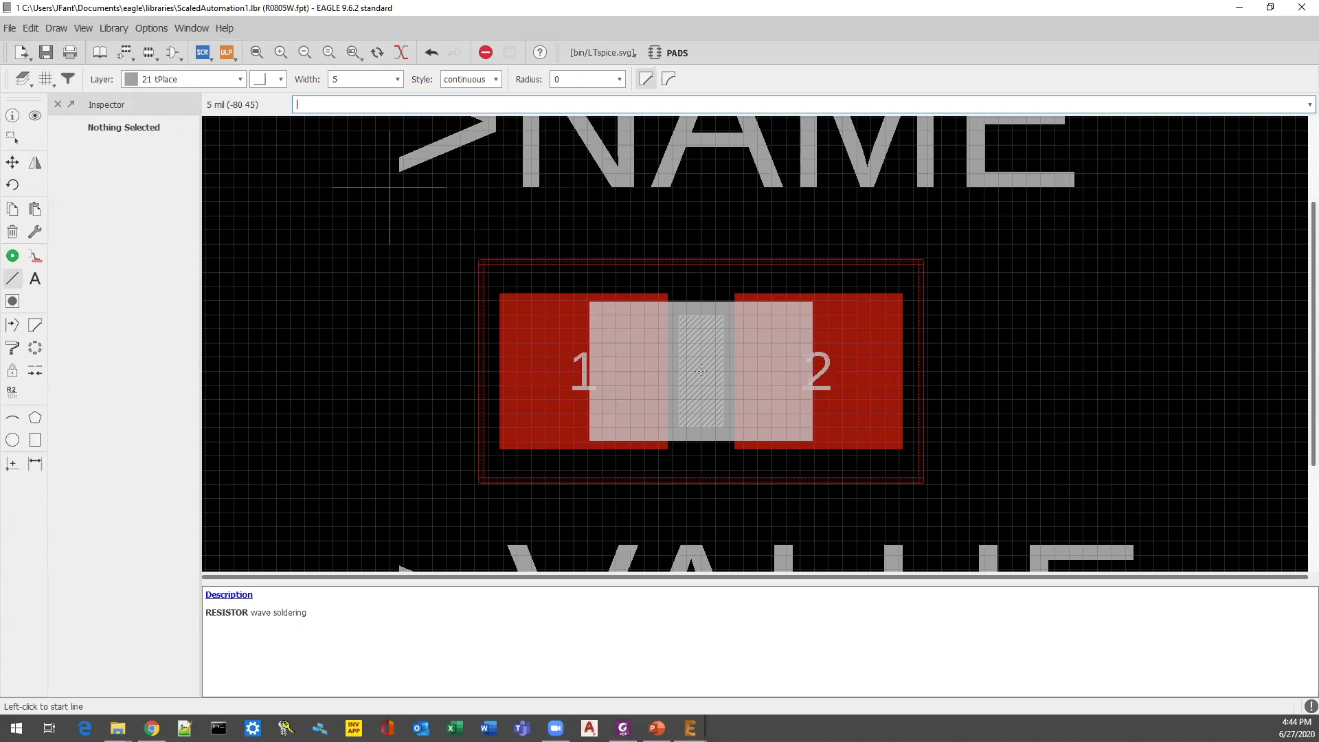
pyautogui.click(459, 244)
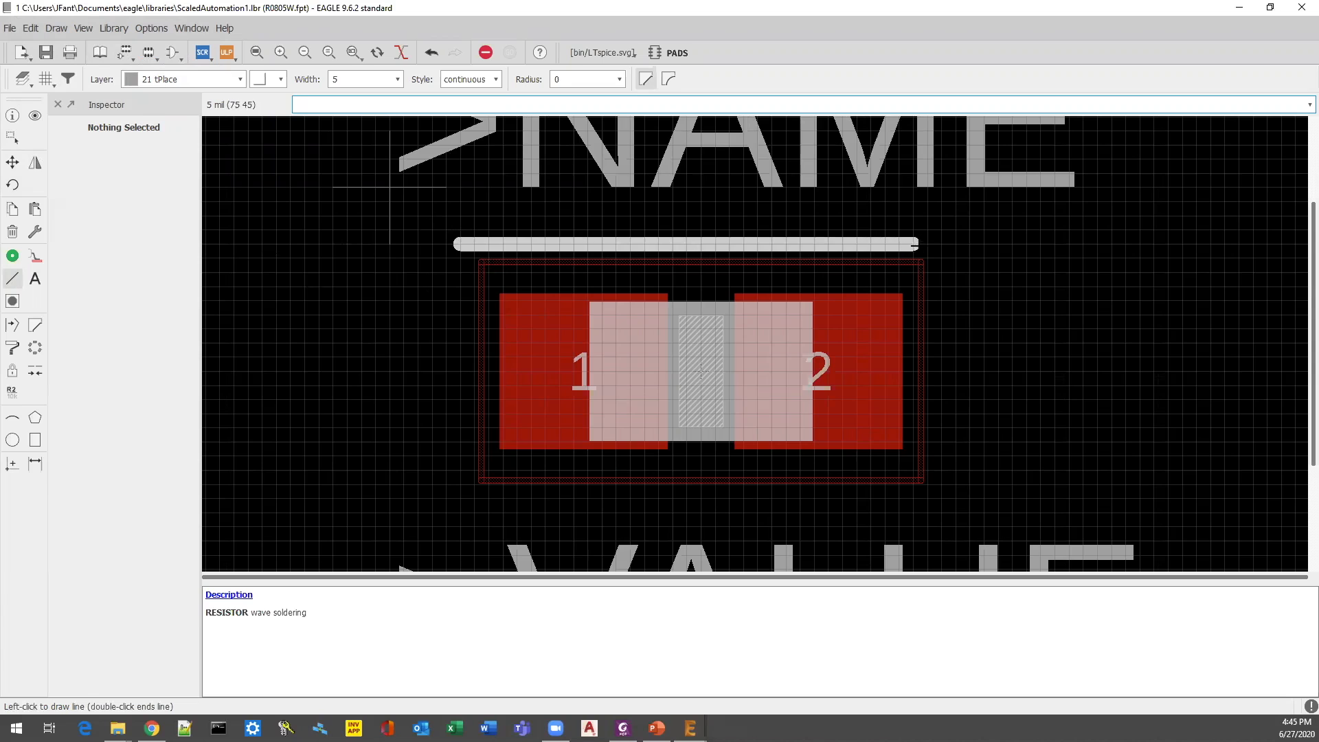
pyautogui.click(939, 244)
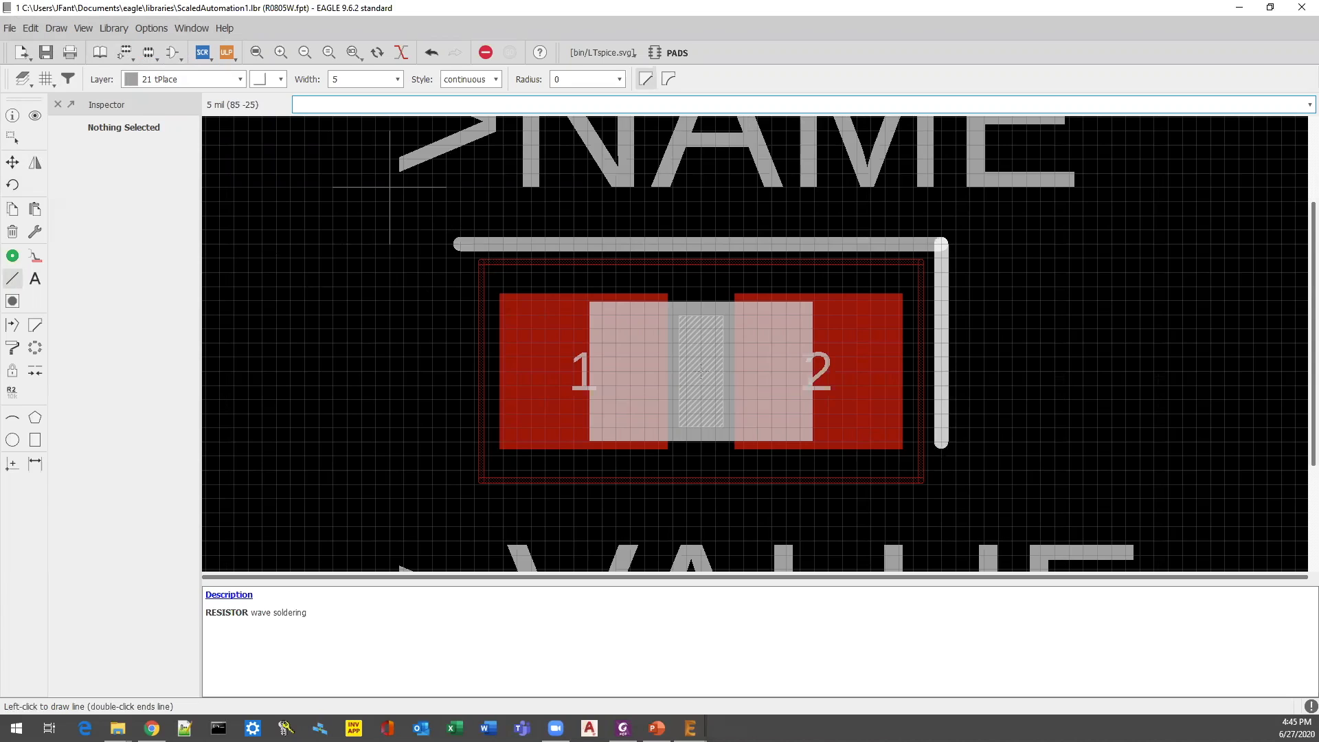
pyautogui.click(941, 496)
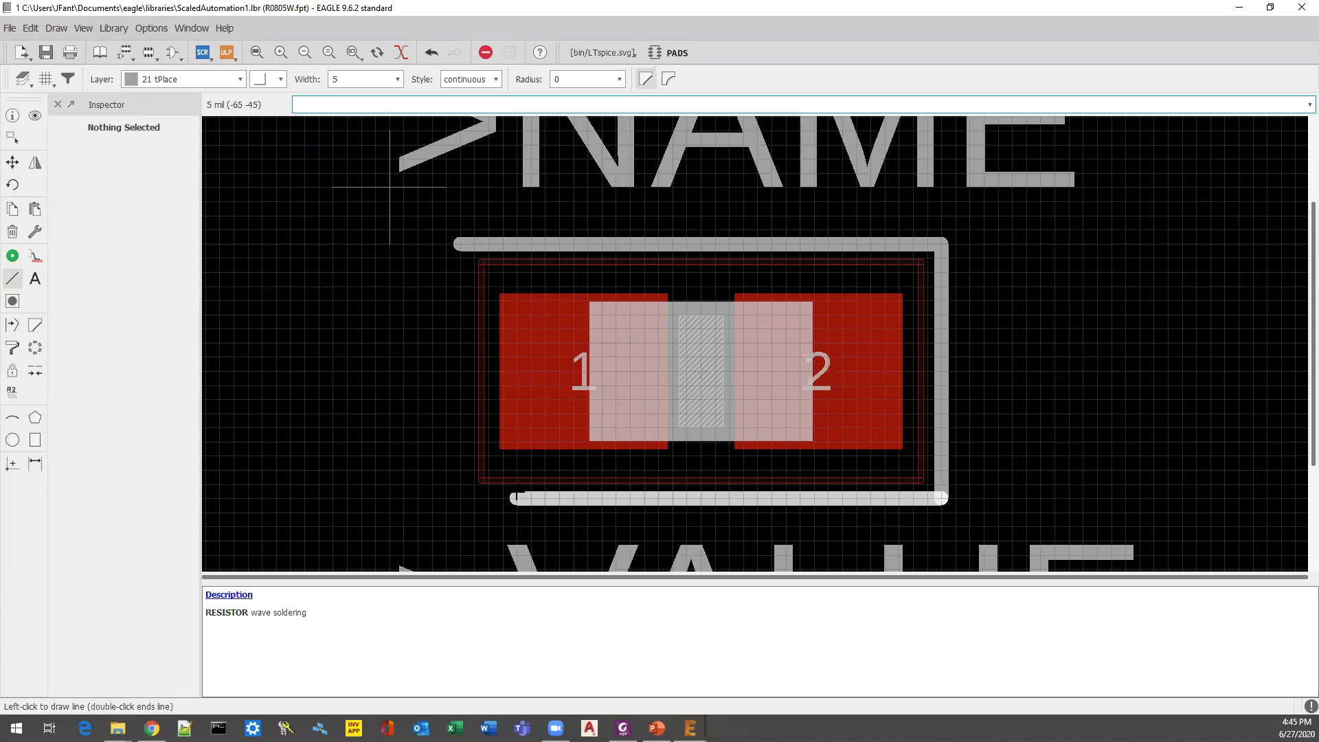
pyautogui.click(465, 496)
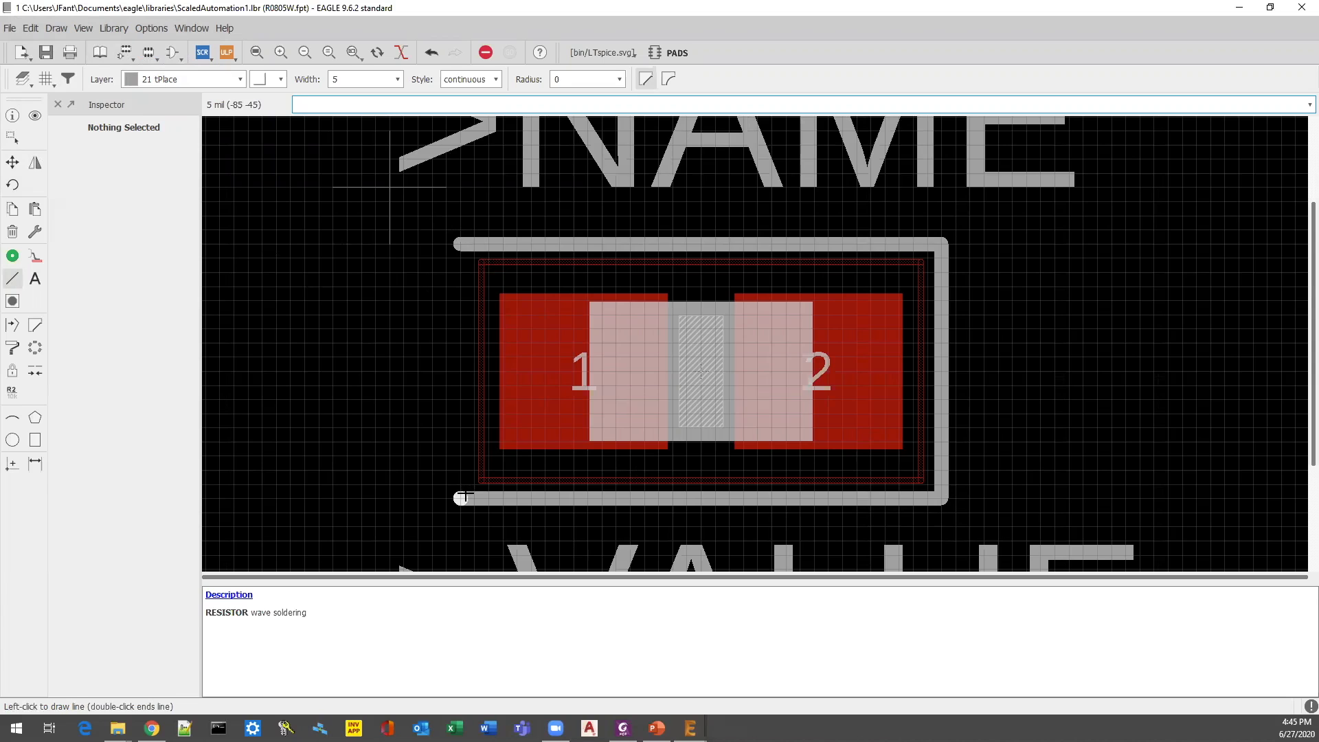
pyautogui.click(458, 245)
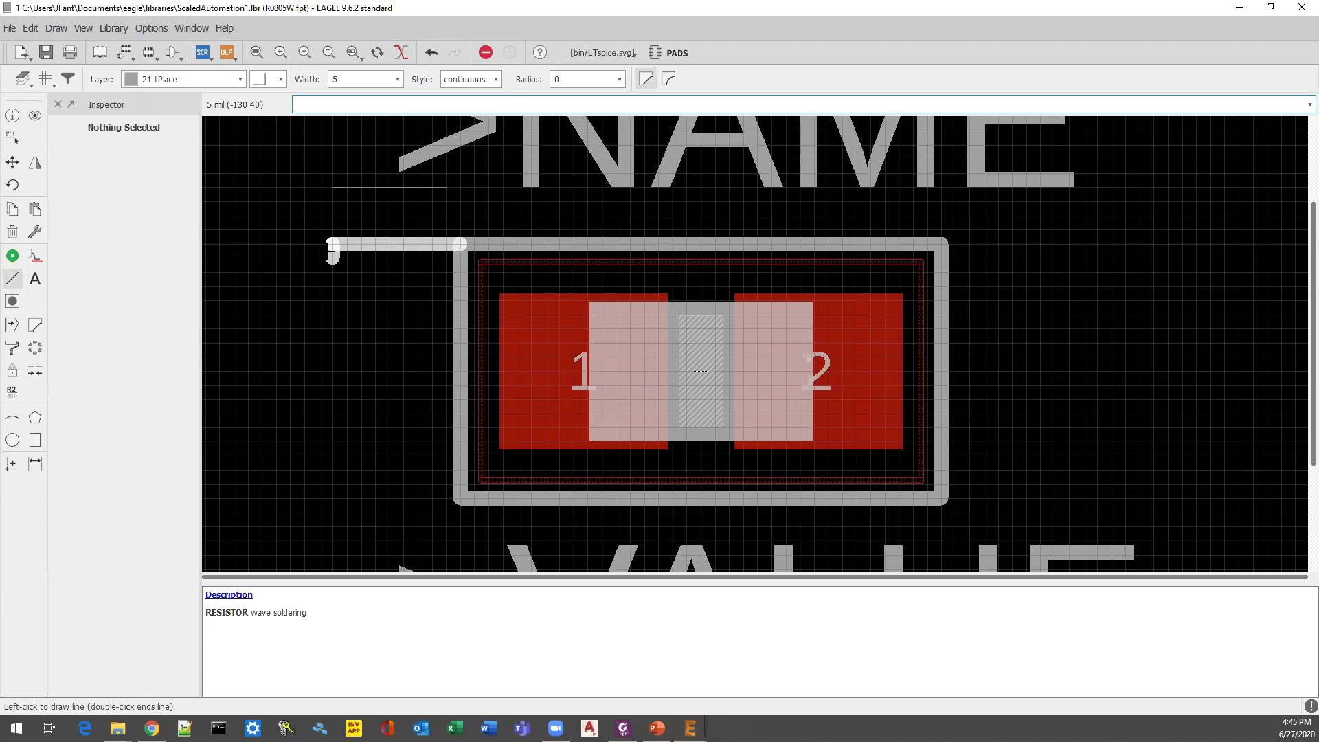
pyautogui.press('Escape')
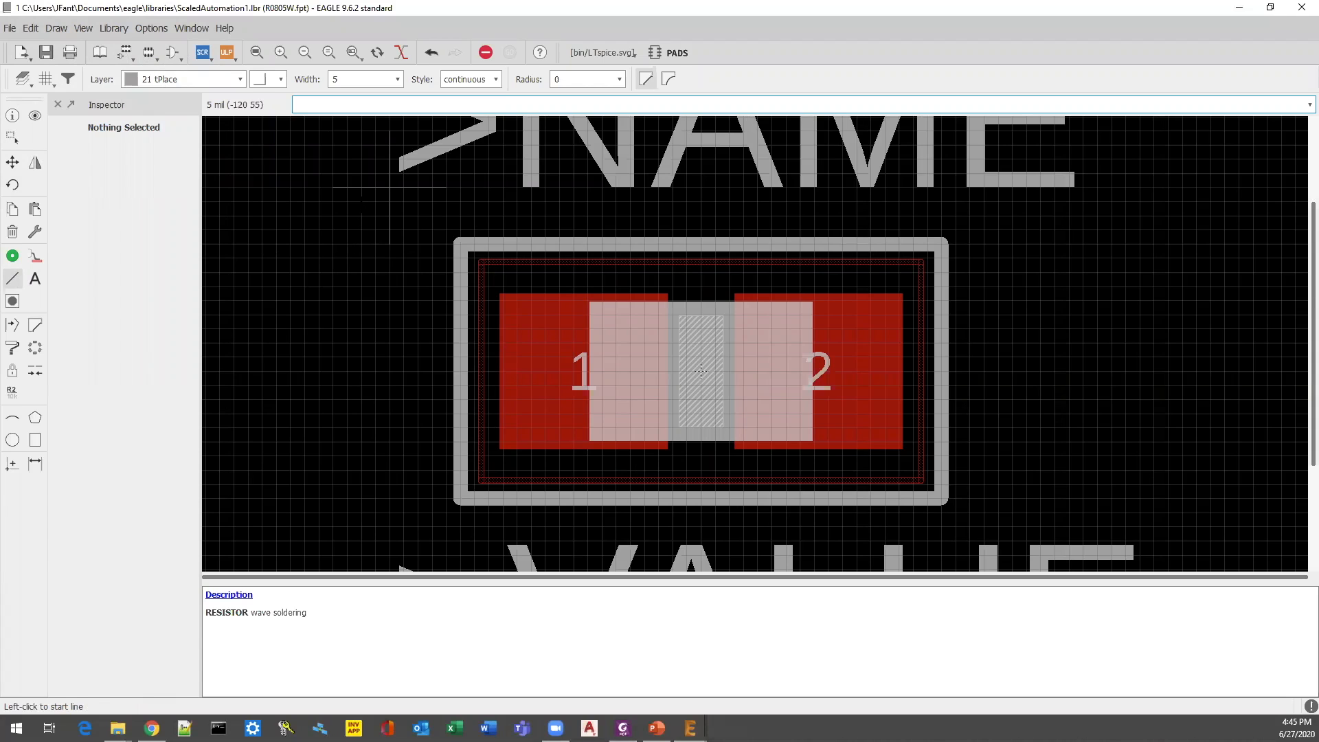
pyautogui.scroll(-1, 358, 221)
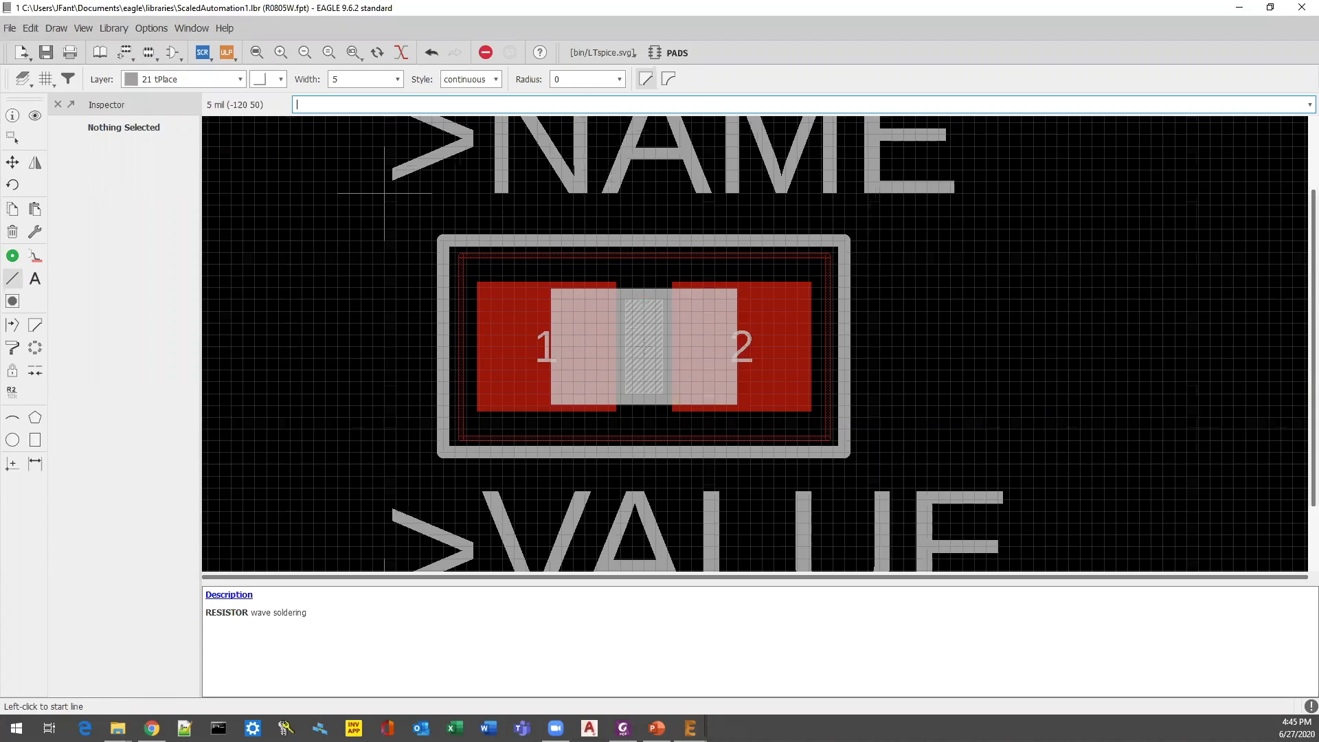
# Save the ScaledAutomation1 library with the edited R0805W footprint and switch to the SPEEDO REV A board.
pyautogui.click(11, 28)
pyautogui.click(27, 92)
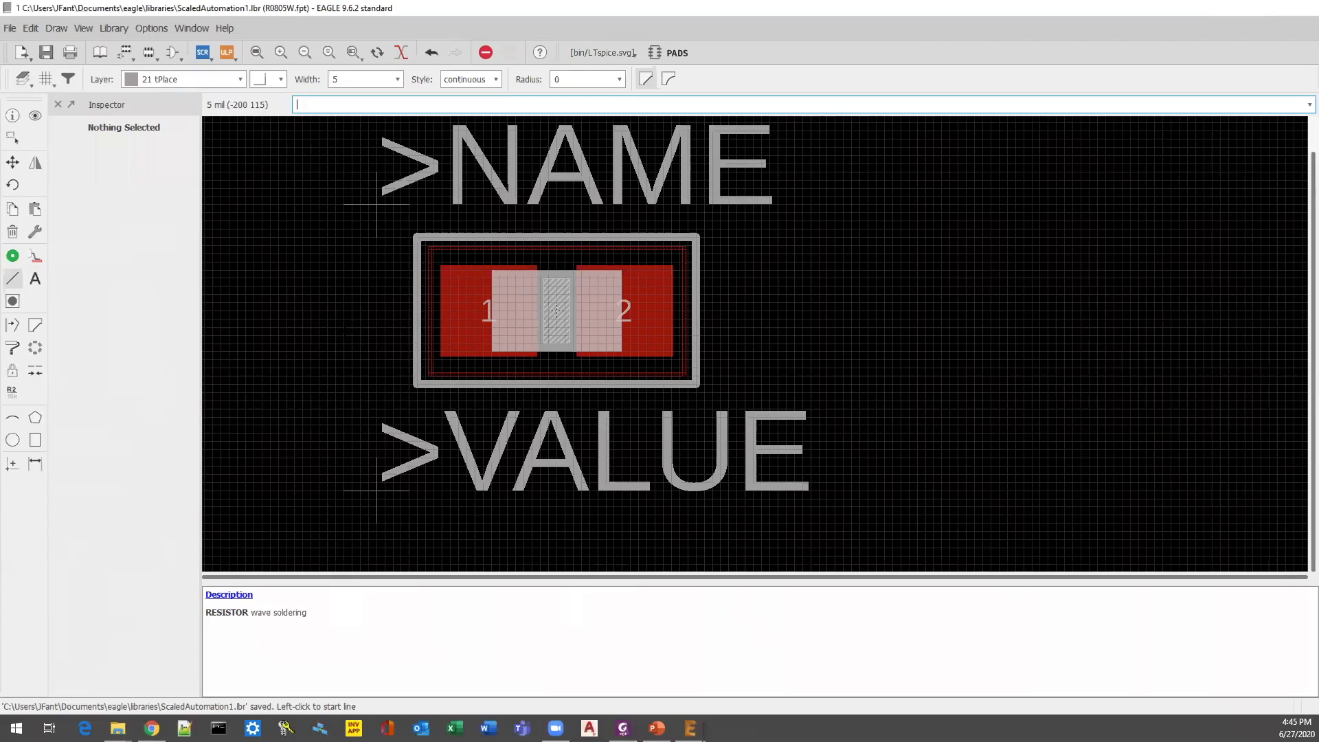
pyautogui.hotkey('alt', 'Tab')
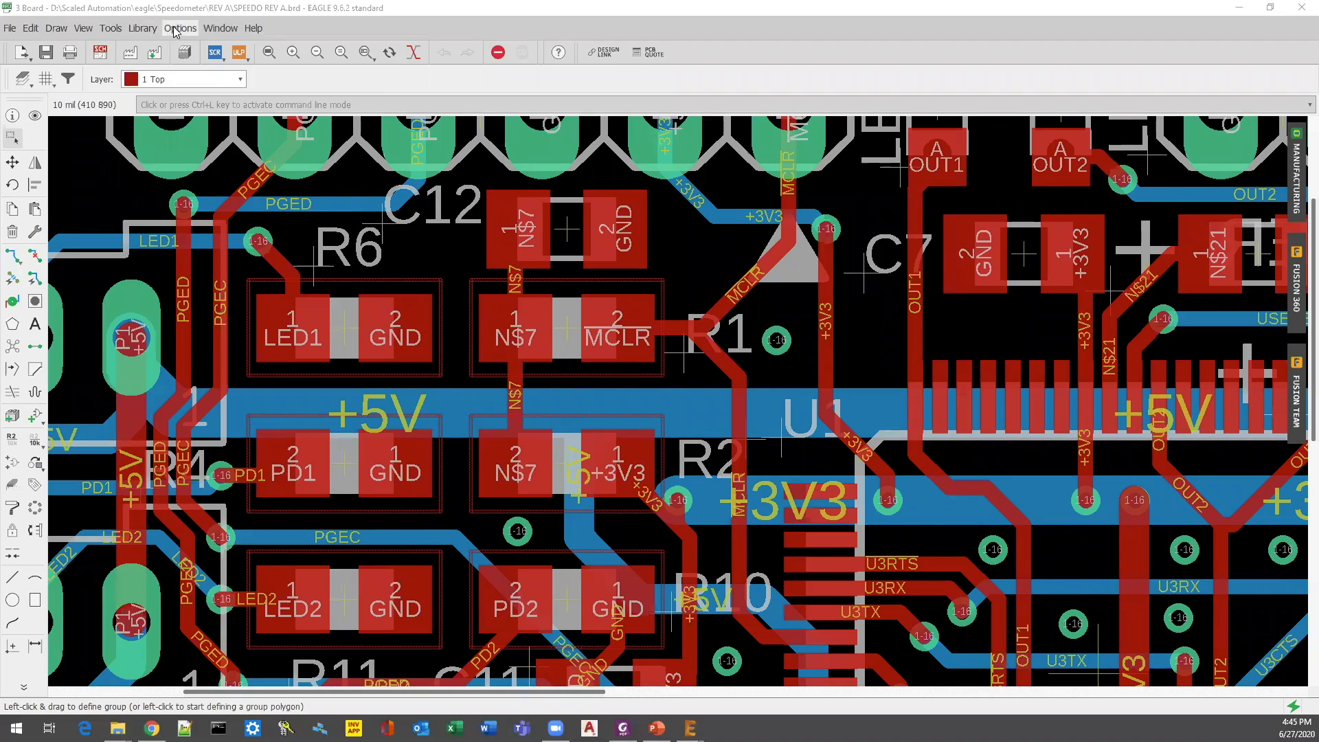
# Update the board's library objects from the ScaledAutomation1 library and acknowledge the design rule check reminder.
pyautogui.click(142, 31)
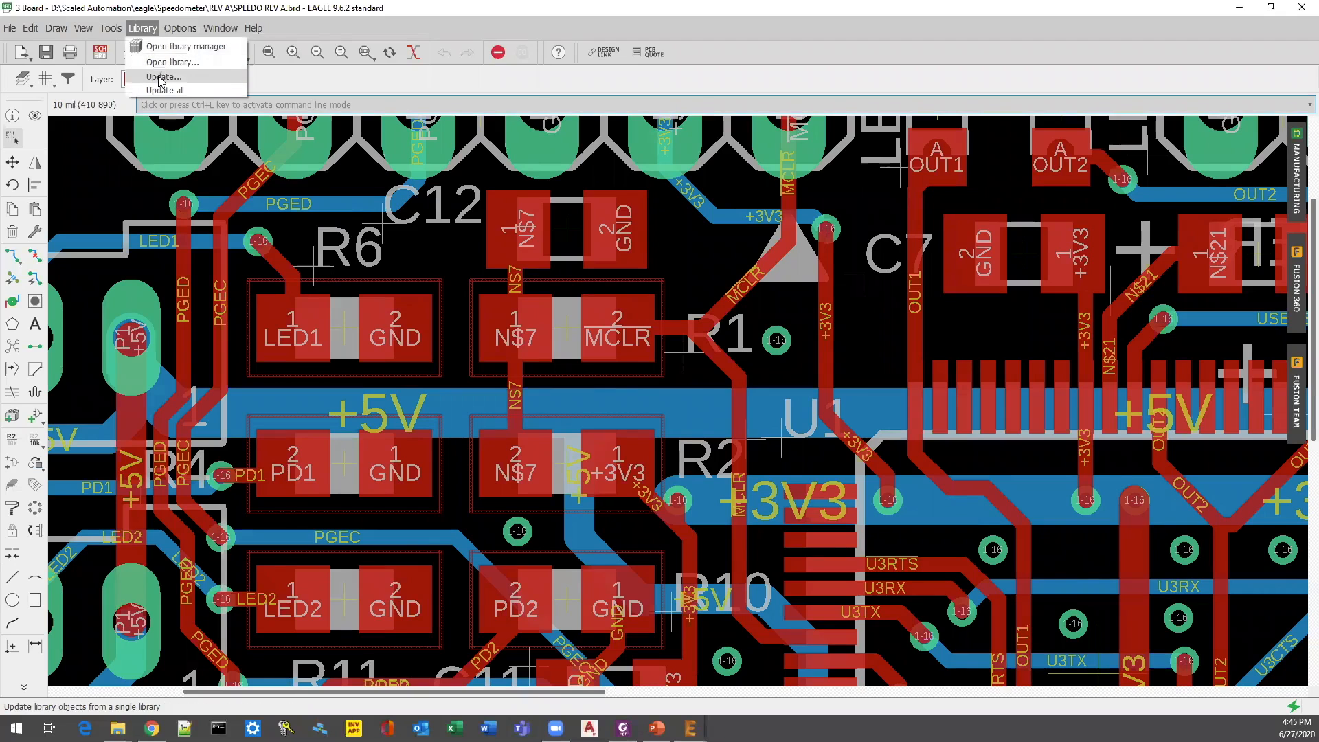
pyautogui.click(162, 77)
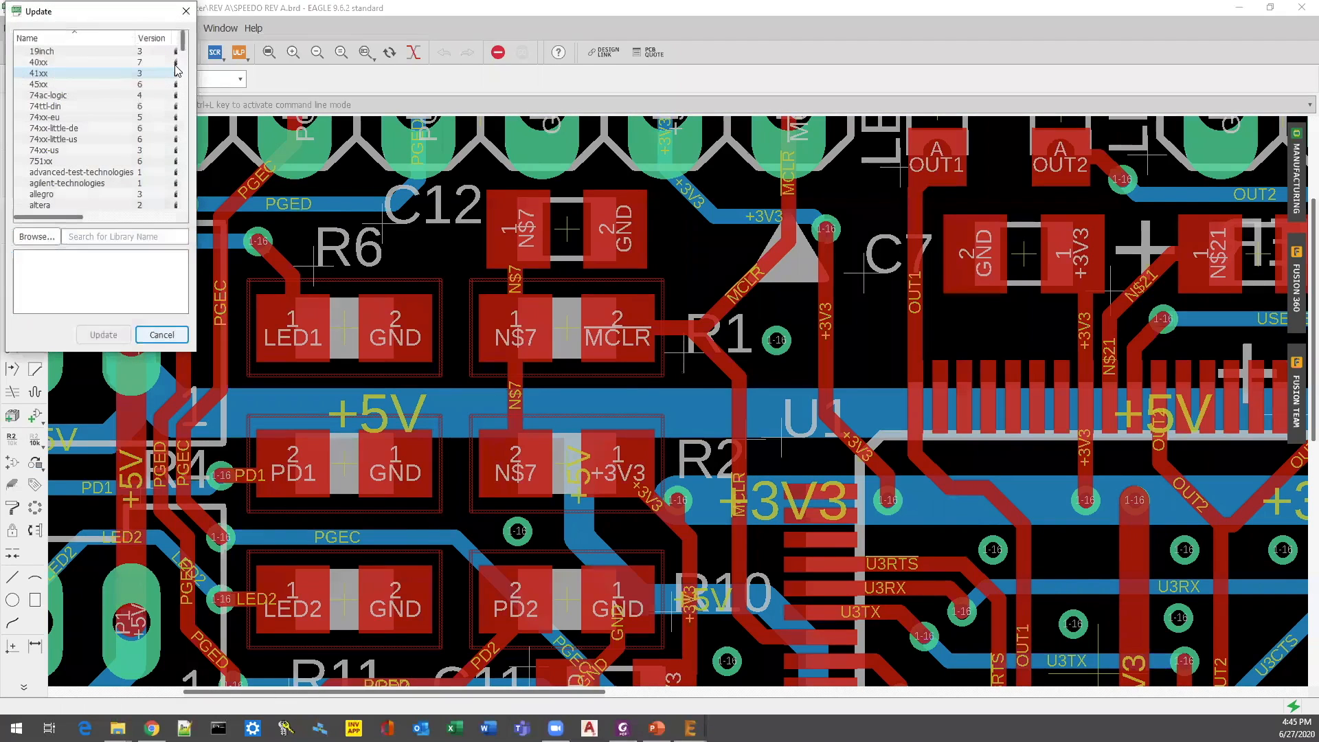
pyautogui.moveTo(184, 50); pyautogui.dragTo(188, 180)
pyautogui.scroll(2, 51, 87)
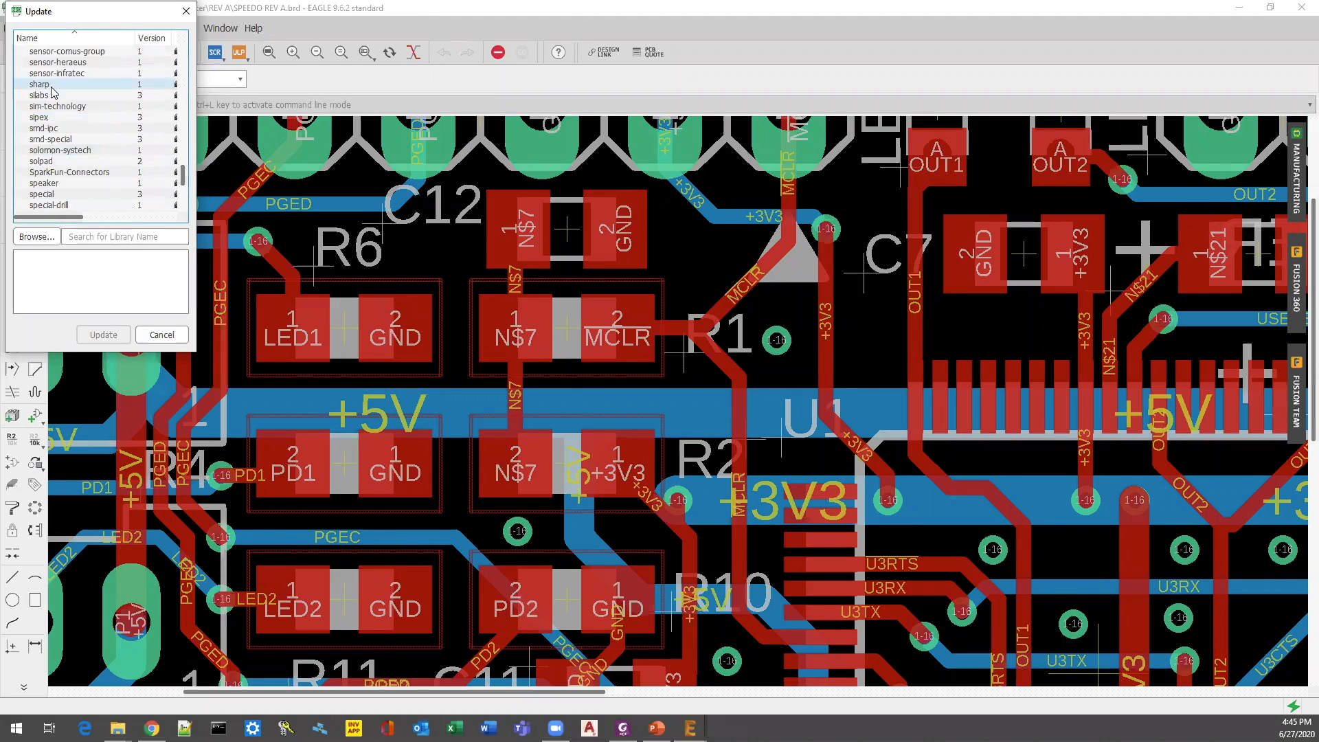
pyautogui.scroll(1, 69, 103)
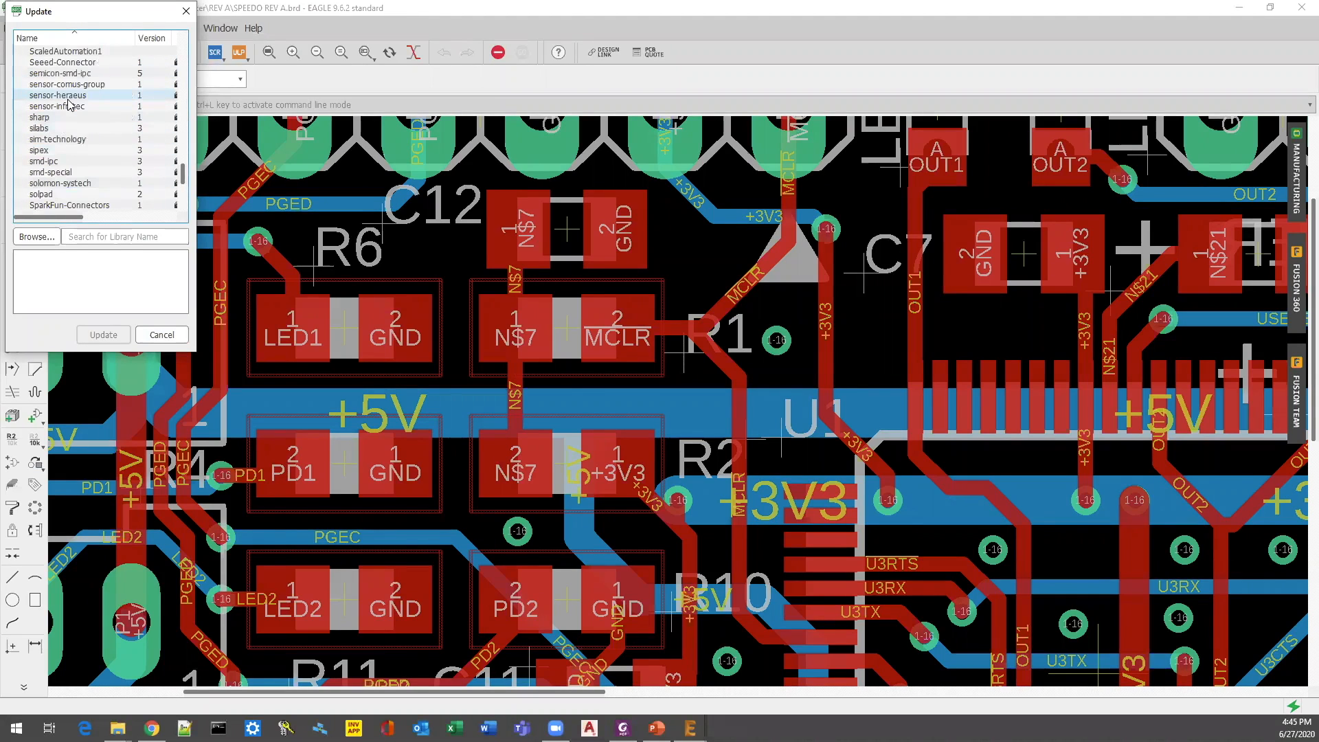
pyautogui.scroll(1, 68, 102)
pyautogui.click(66, 84)
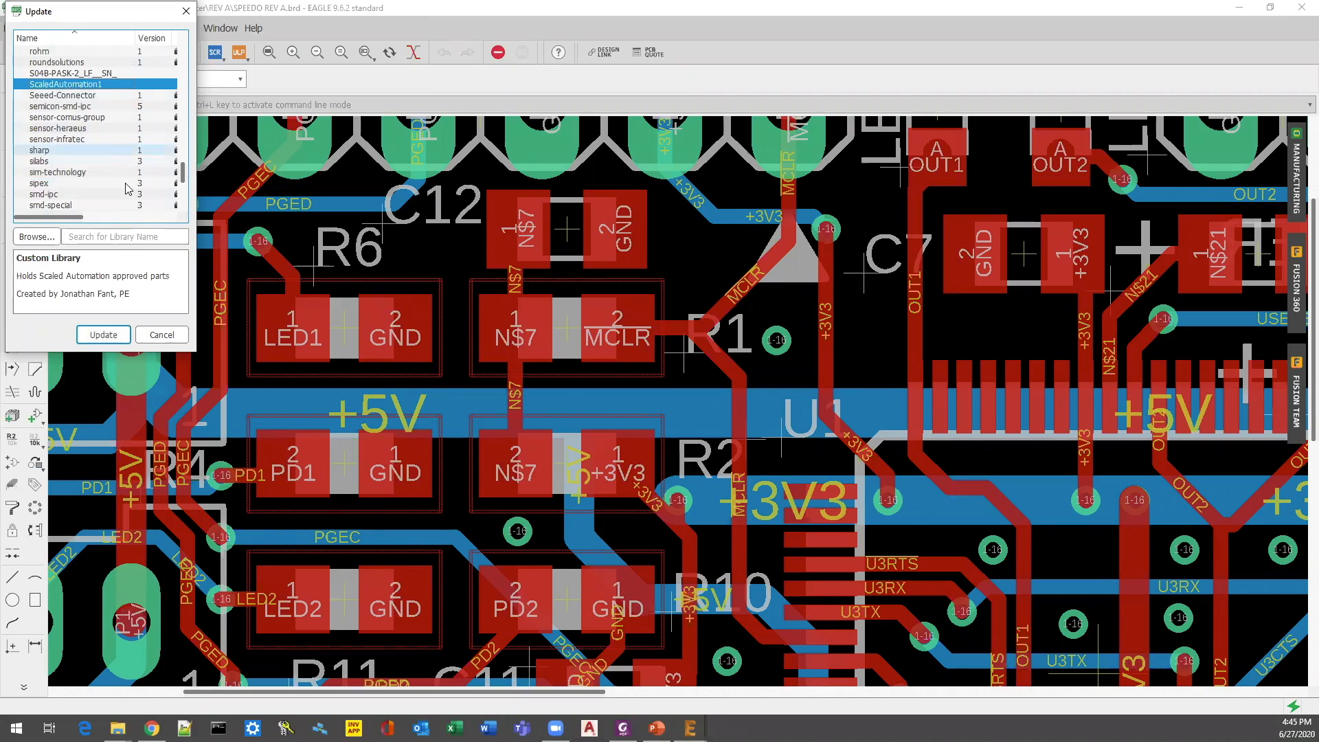
pyautogui.click(100, 335)
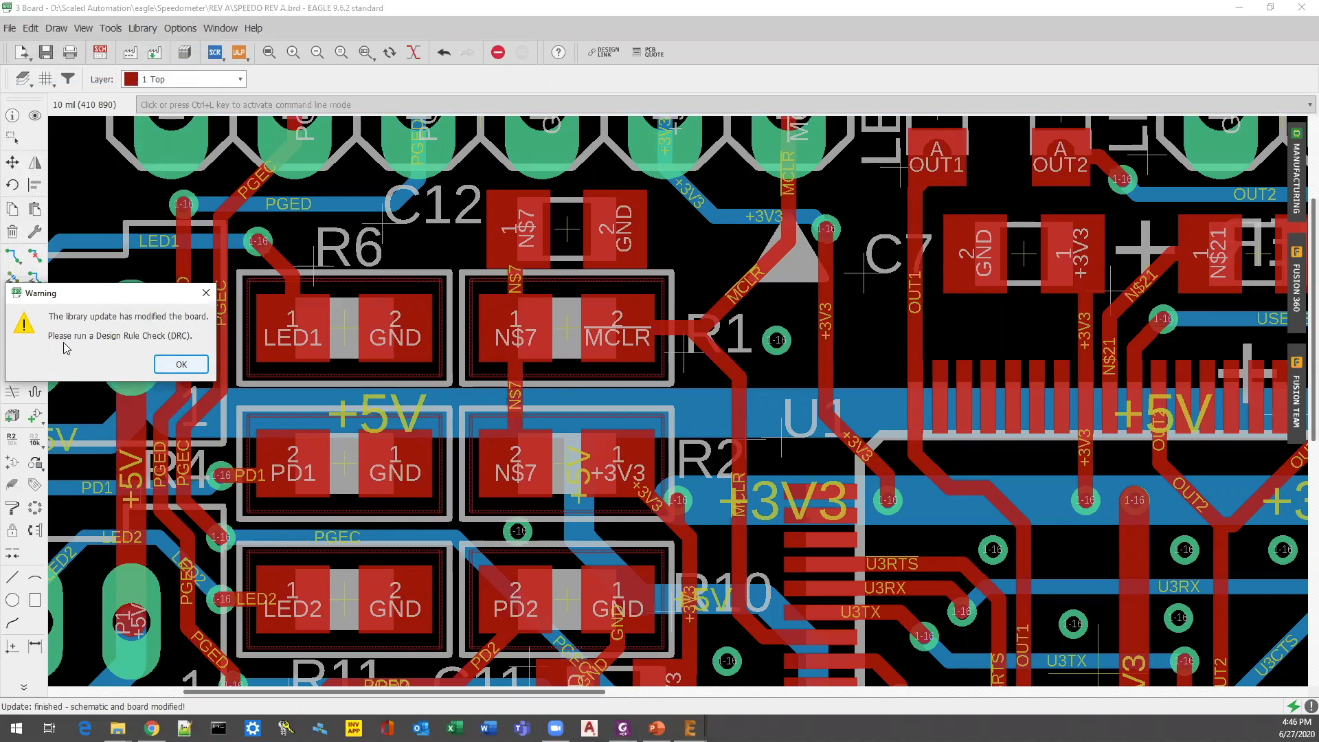
pyautogui.click(182, 364)
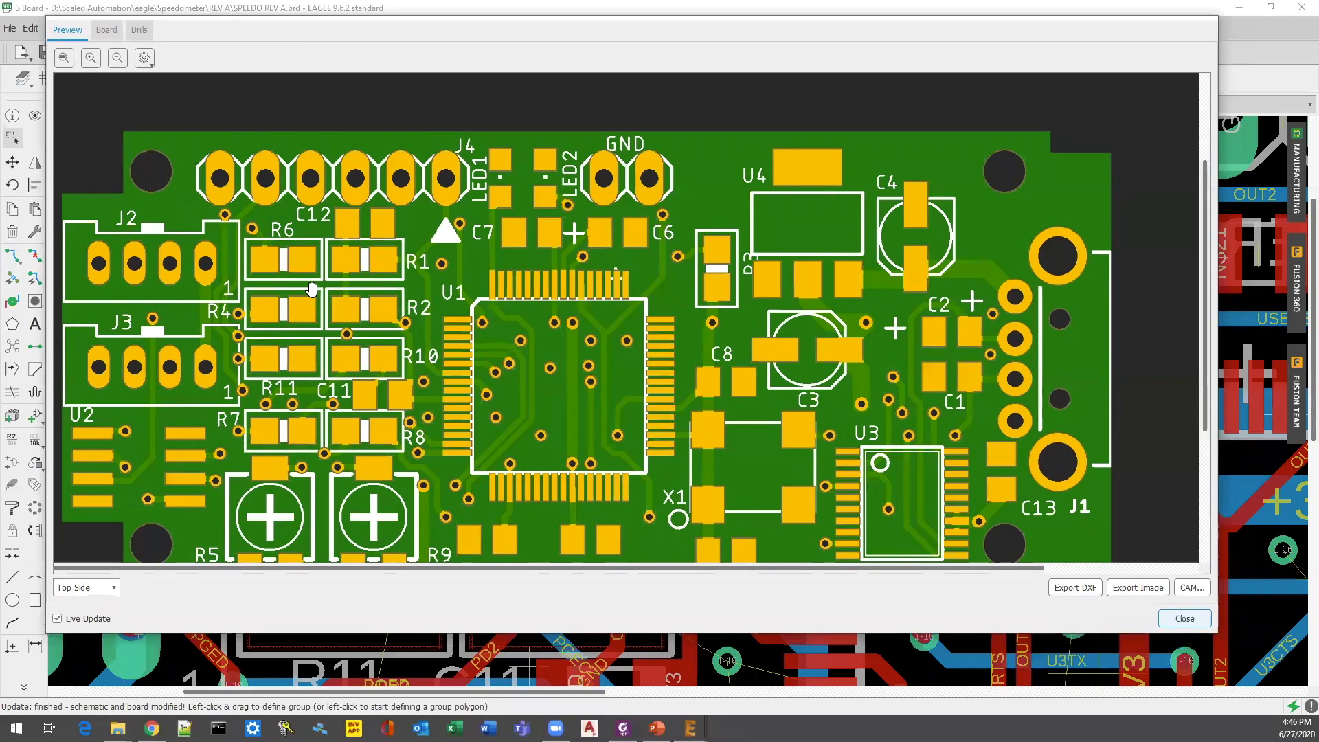
# Examine the silkscreen outlines around the resistors and nearby parts in the manufacturing preview, and close it.
pyautogui.scroll(2, 242, 313)
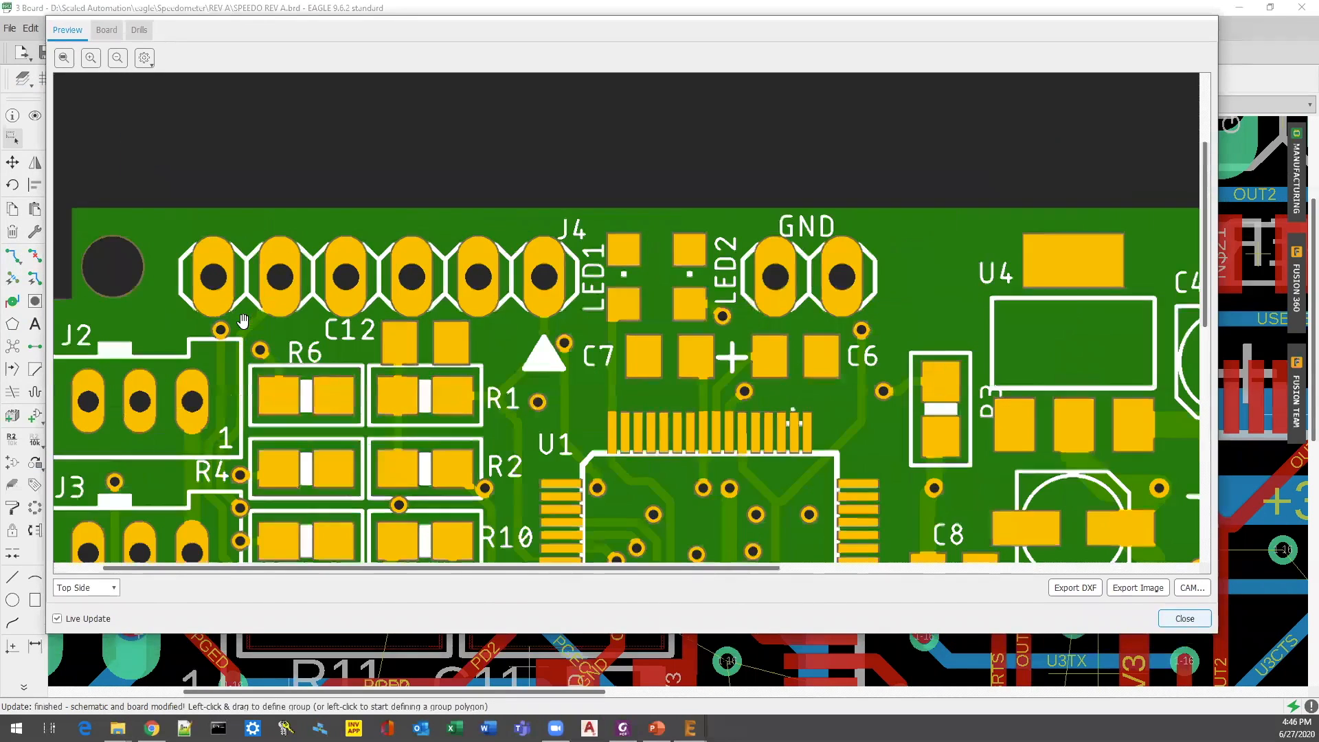
pyautogui.scroll(-1, 250, 355)
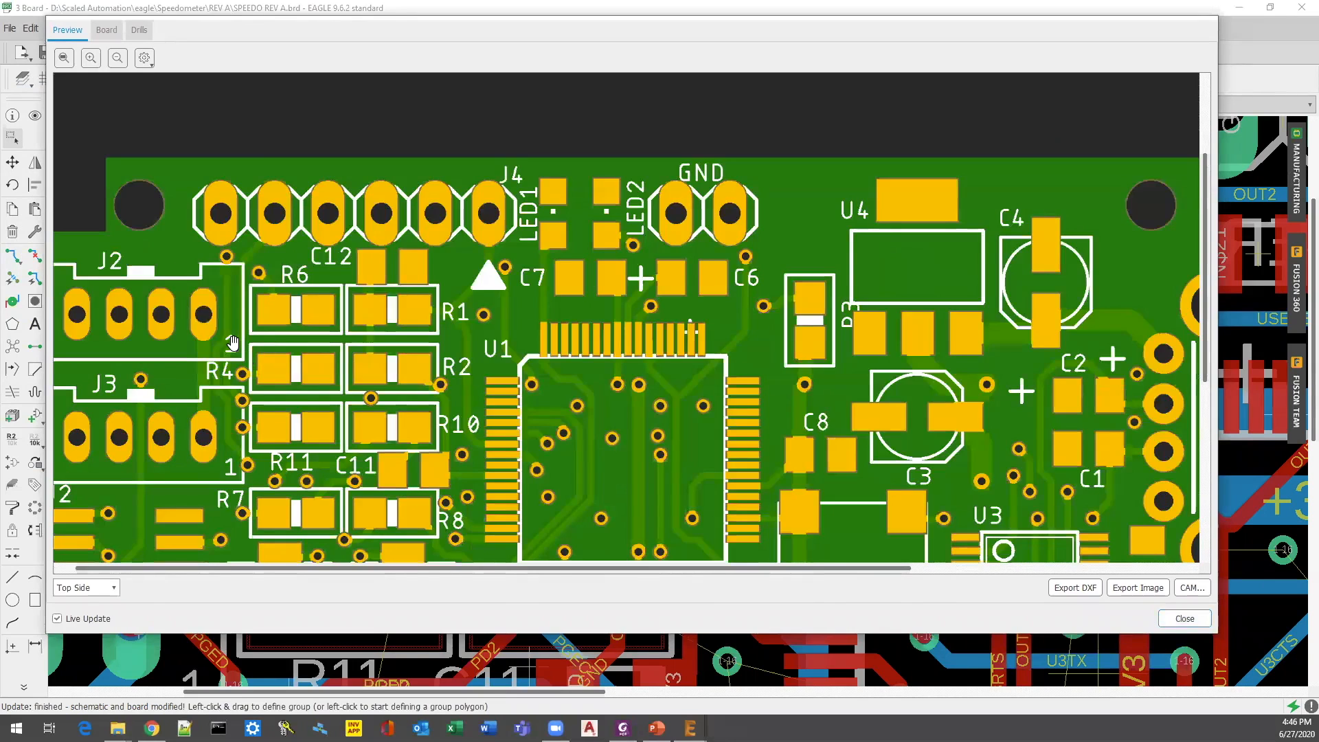
pyautogui.scroll(-1, 836, 245)
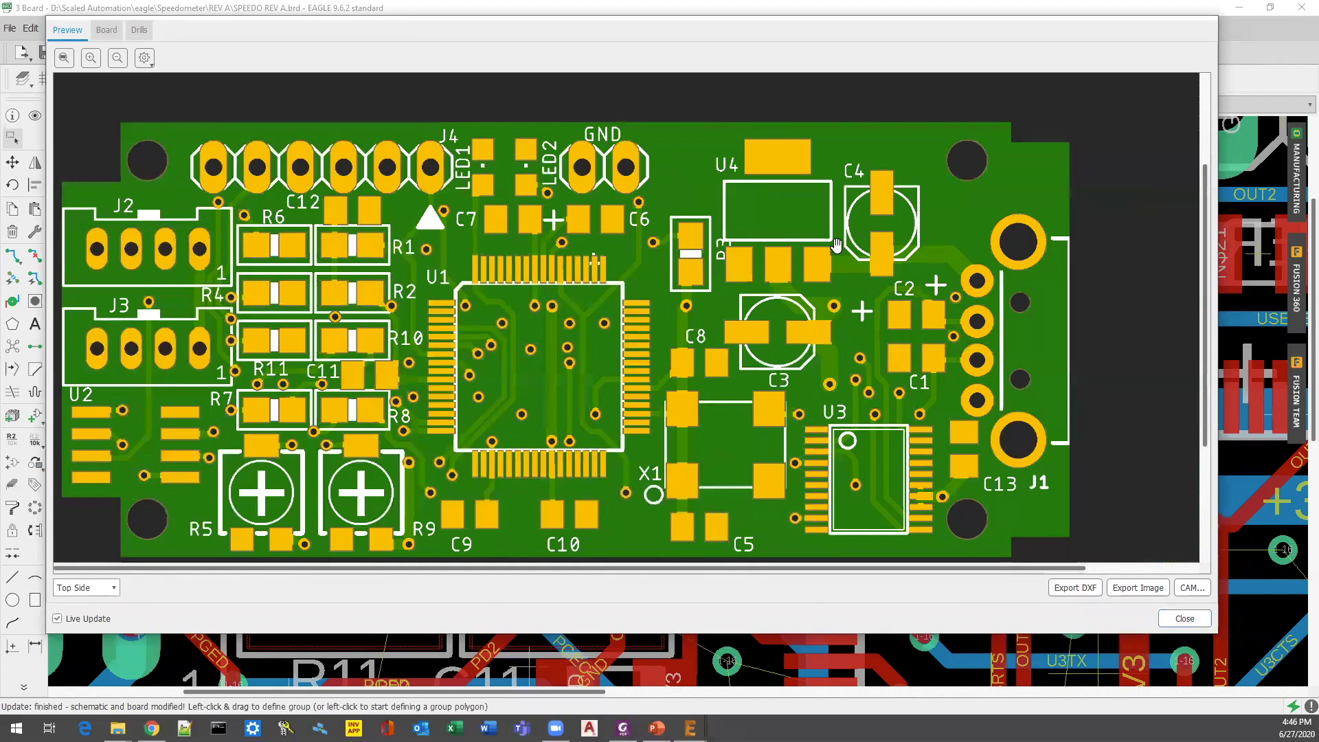
pyautogui.scroll(-1, 845, 283)
pyautogui.scroll(2, 752, 354)
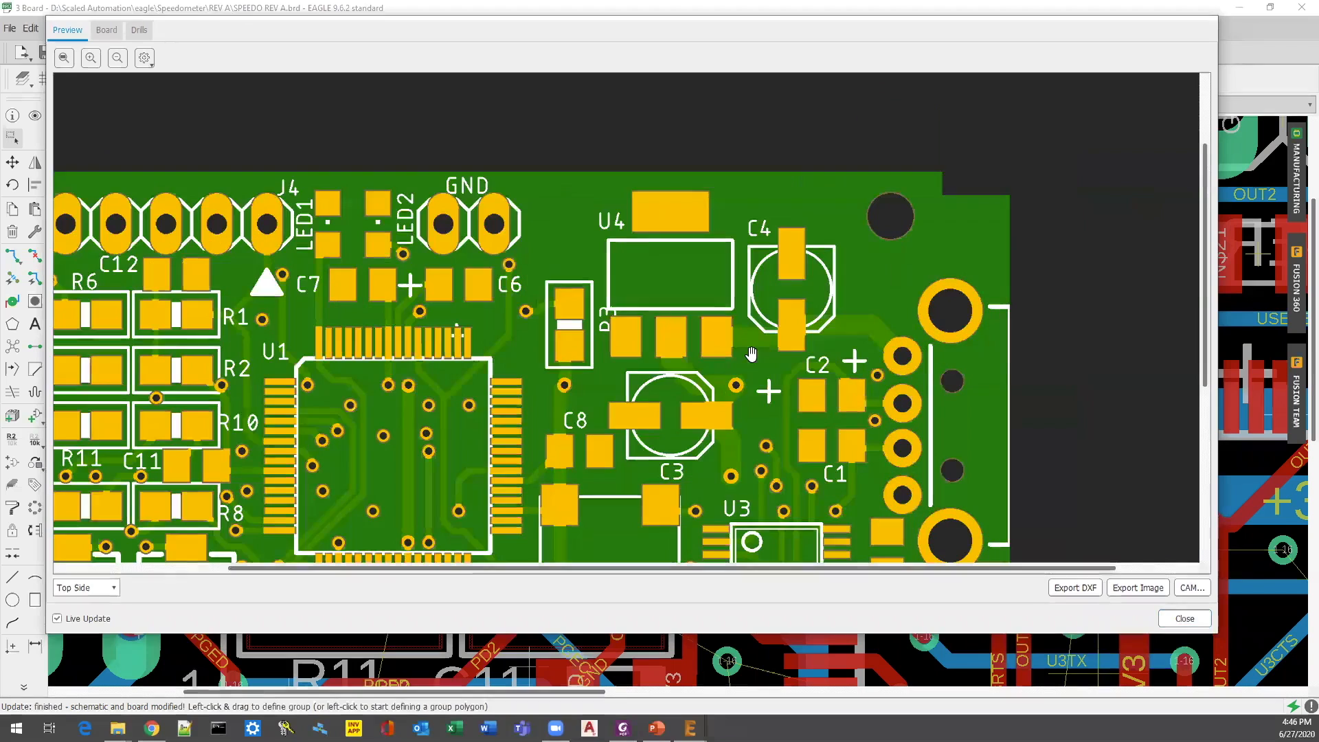
pyautogui.moveTo(777, 358); pyautogui.dragTo(721, 311)
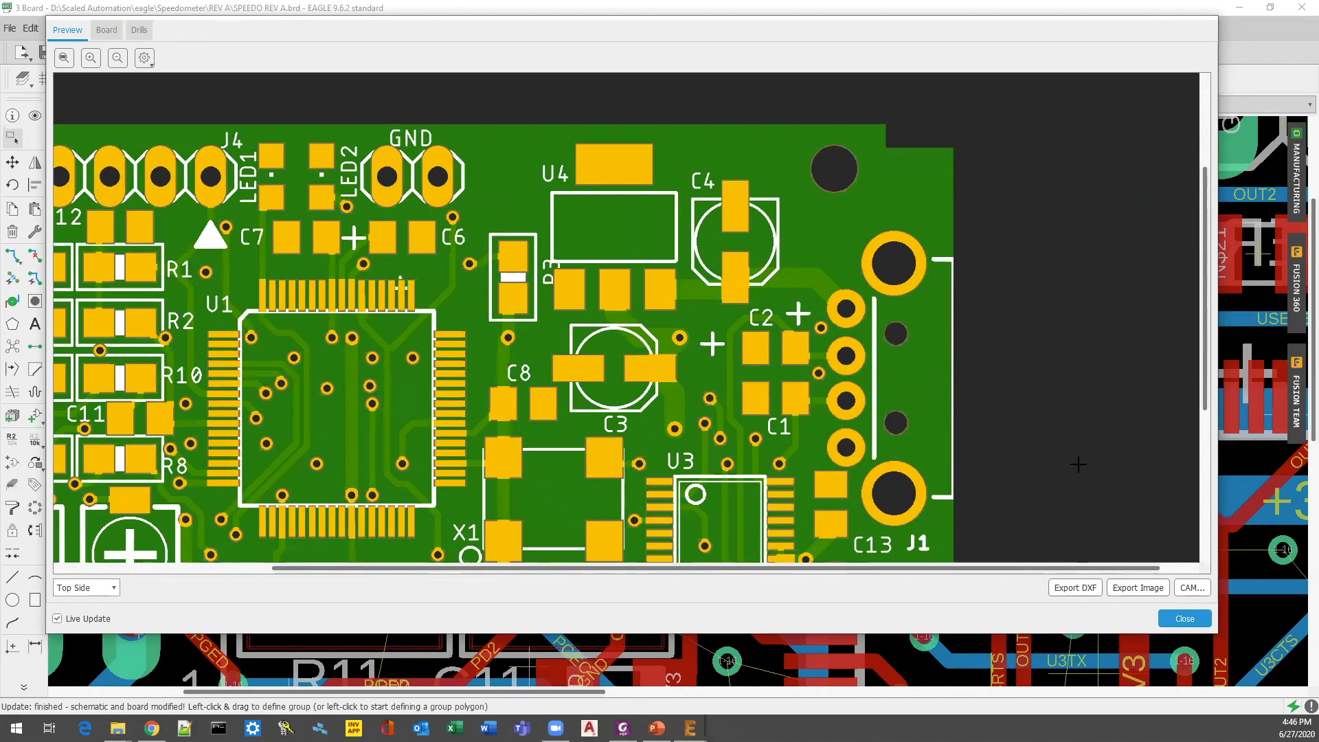
pyautogui.press('Escape')
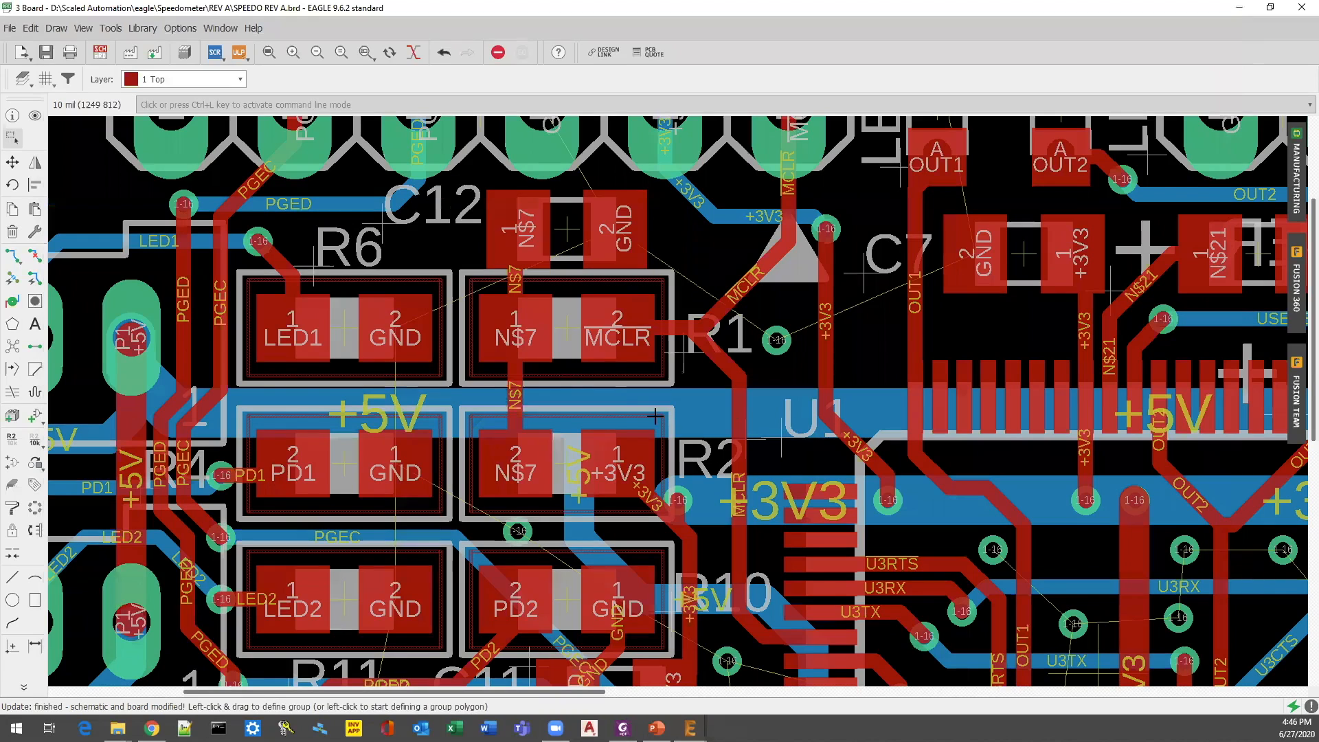
# Check capacitor C2's properties on the board for its footprint and source library.
pyautogui.scroll(-3, 1129, 433)
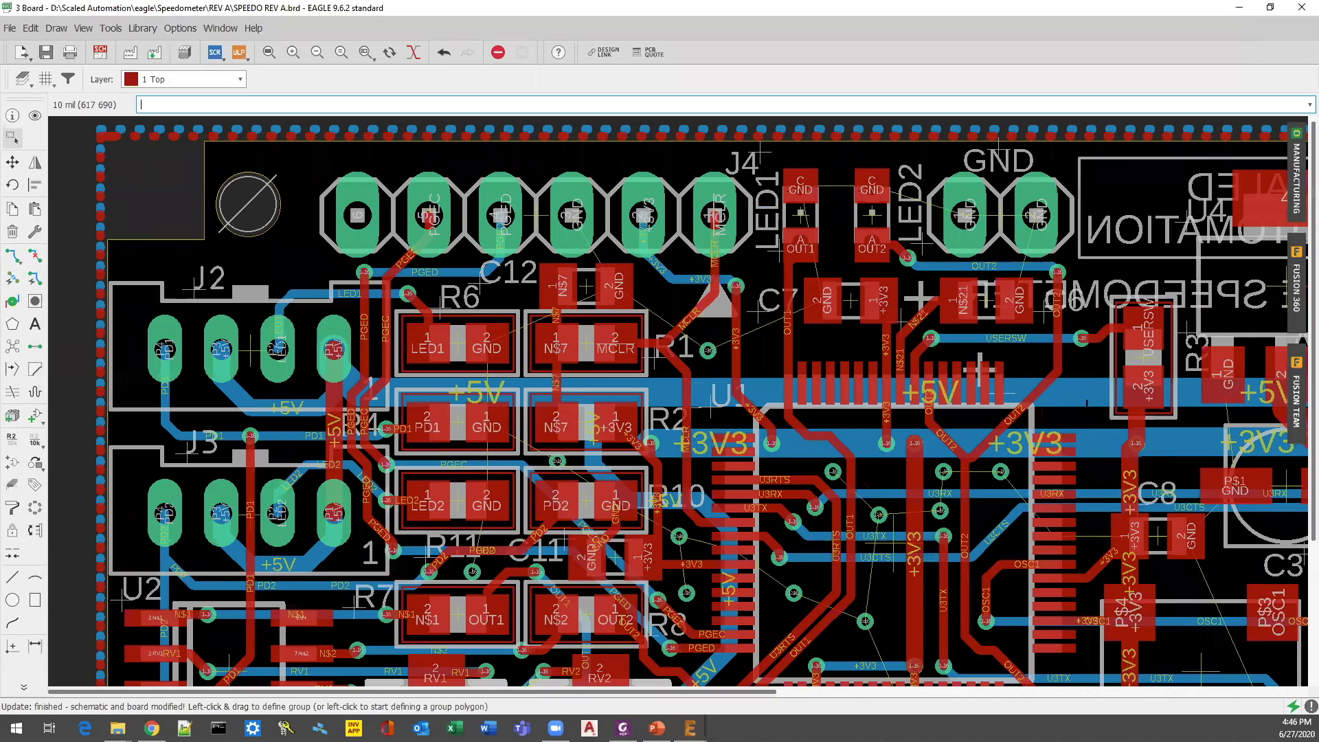
pyautogui.moveTo(1058, 396); pyautogui.dragTo(636, 349, button='middle')
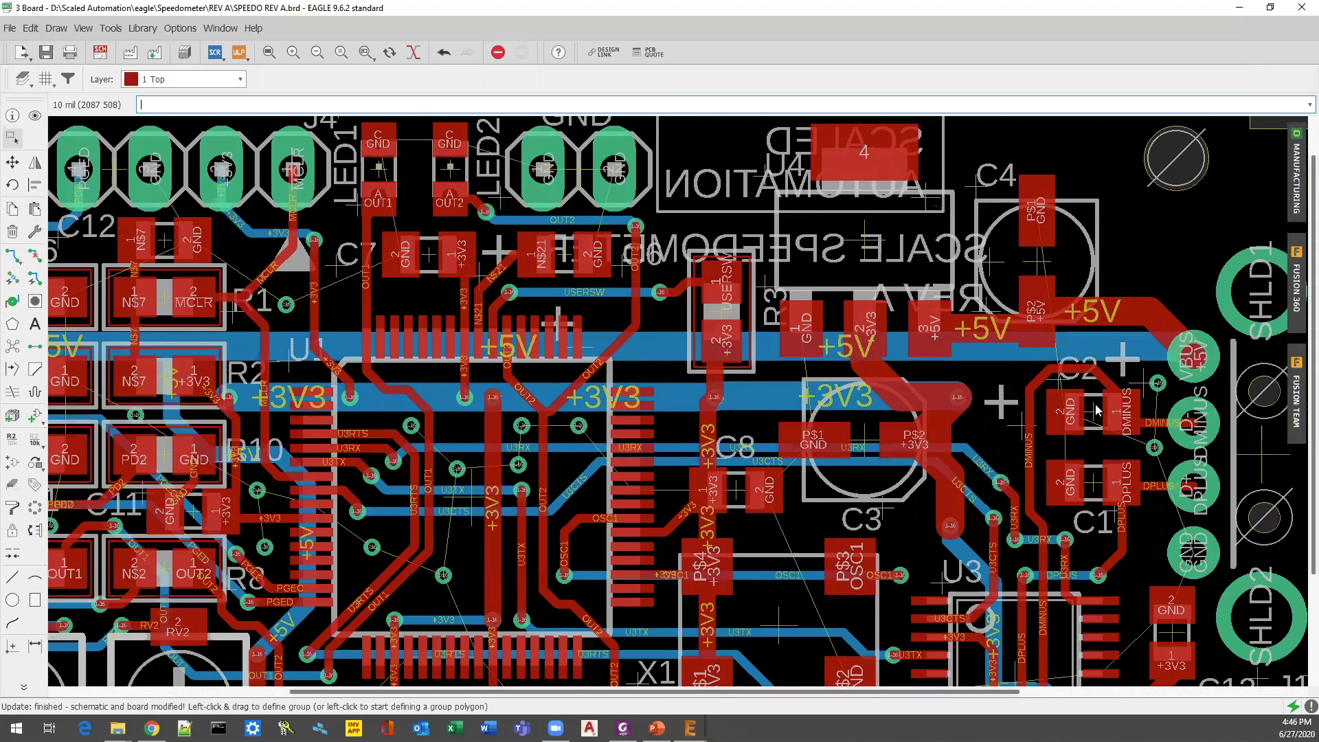
pyautogui.scroll(2, 1096, 405)
pyautogui.rightClick(1059, 397)
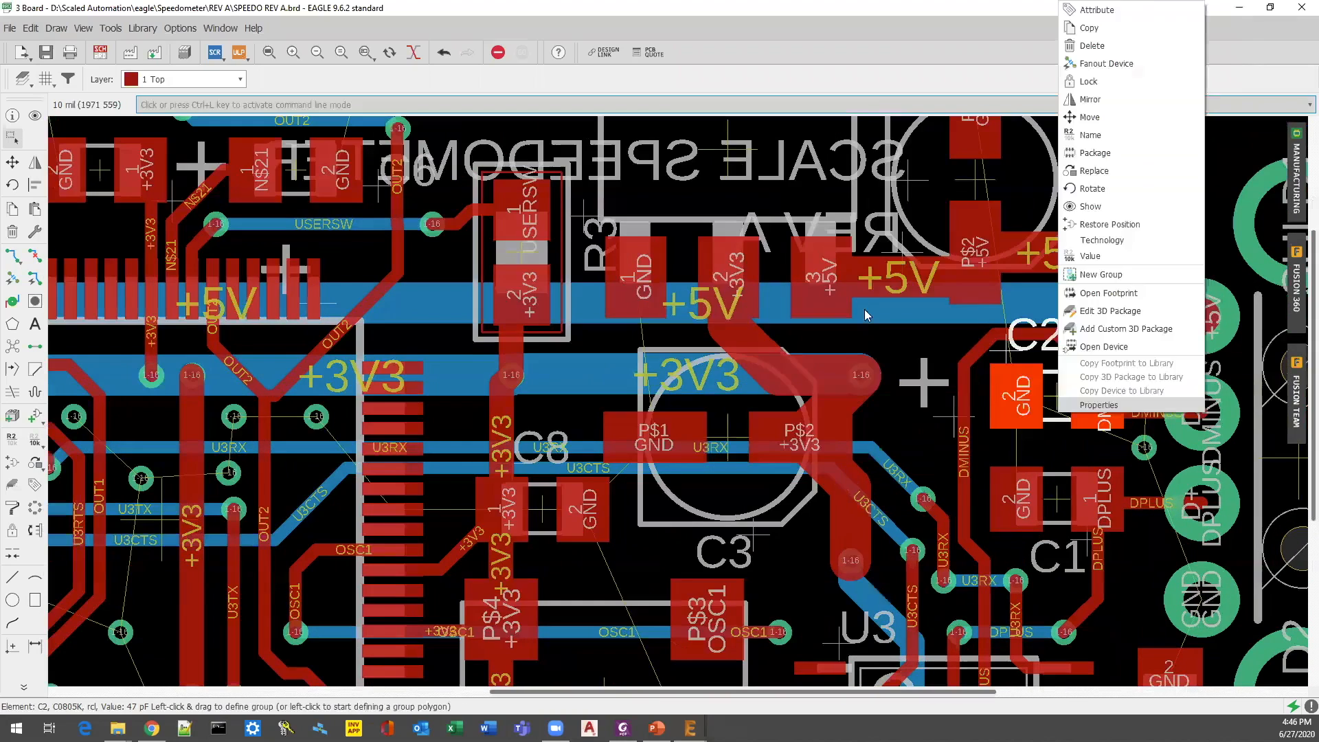
pyautogui.click(1099, 405)
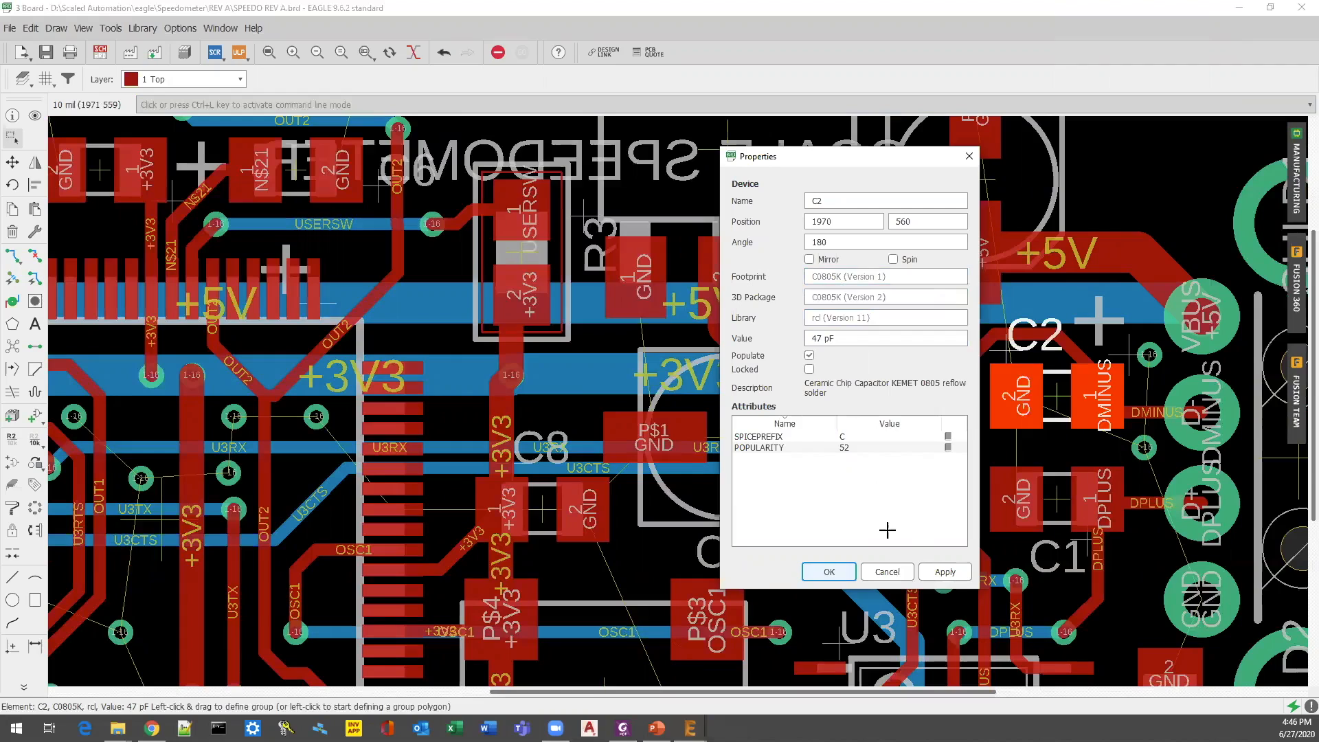
pyautogui.click(887, 572)
# Open ScaledAutomation1.lbr from the board and look through its footprint list for the 0805 capacitor.
pyautogui.click(140, 28)
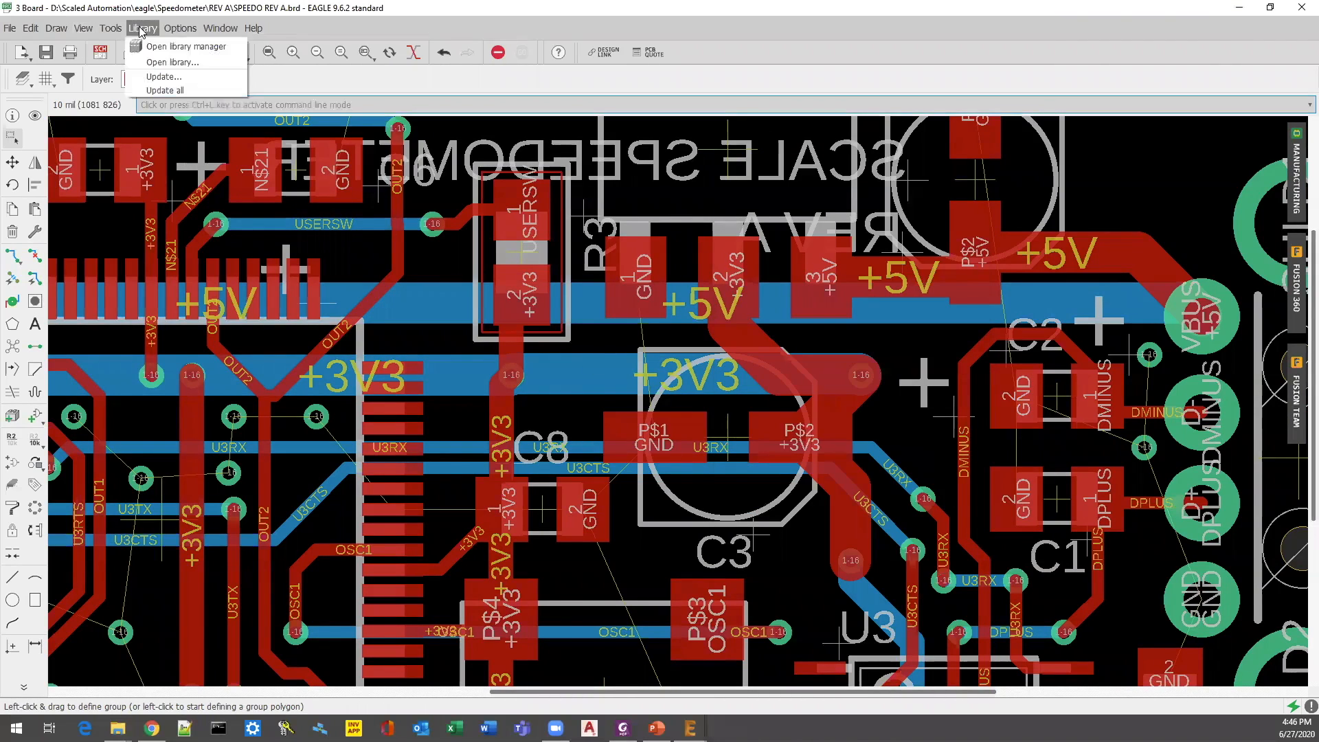
pyautogui.click(152, 62)
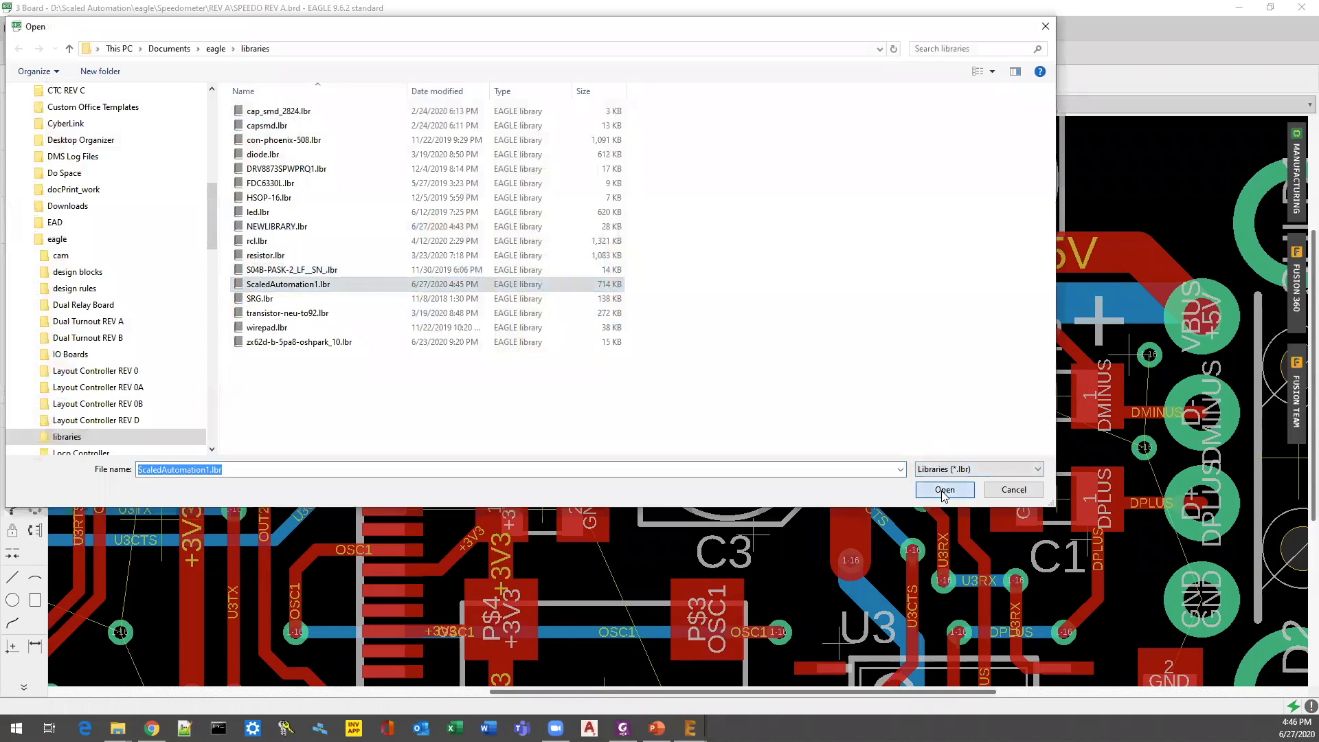
pyautogui.doubleClick(310, 285)
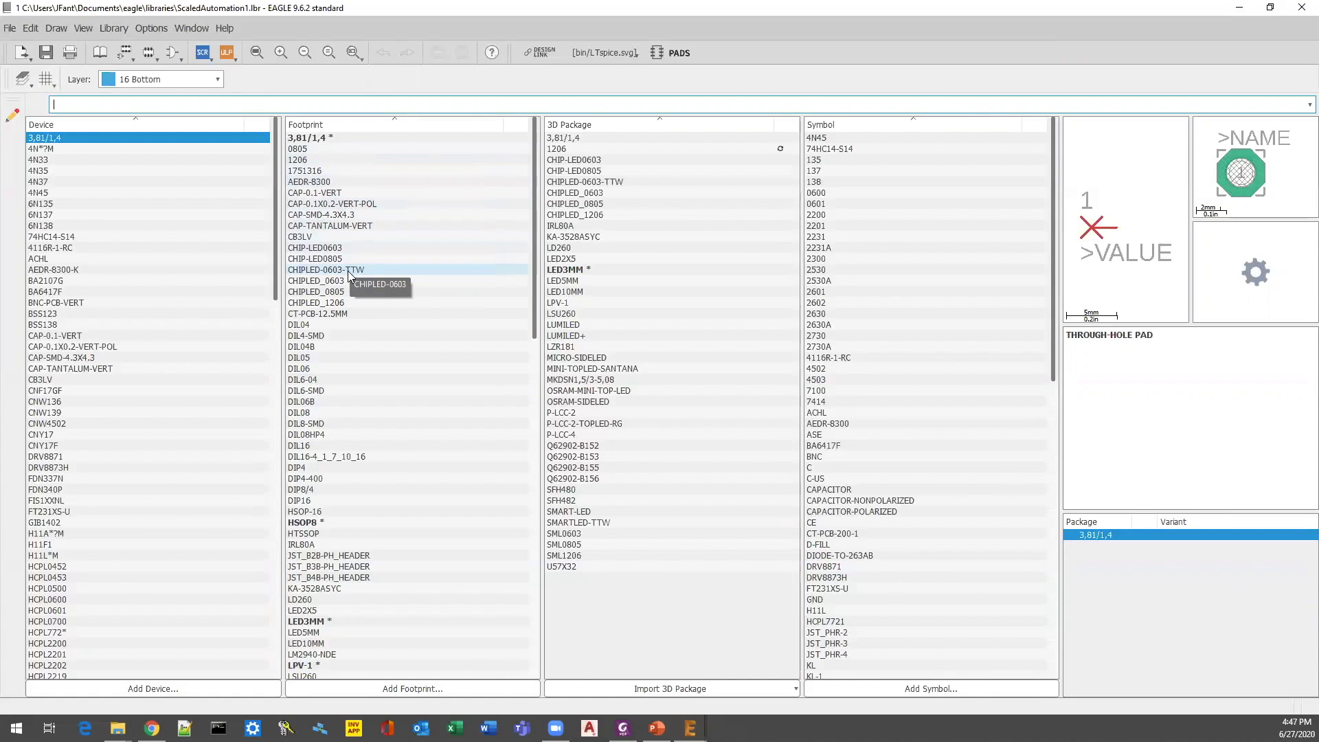
pyautogui.scroll(-5, 347, 270)
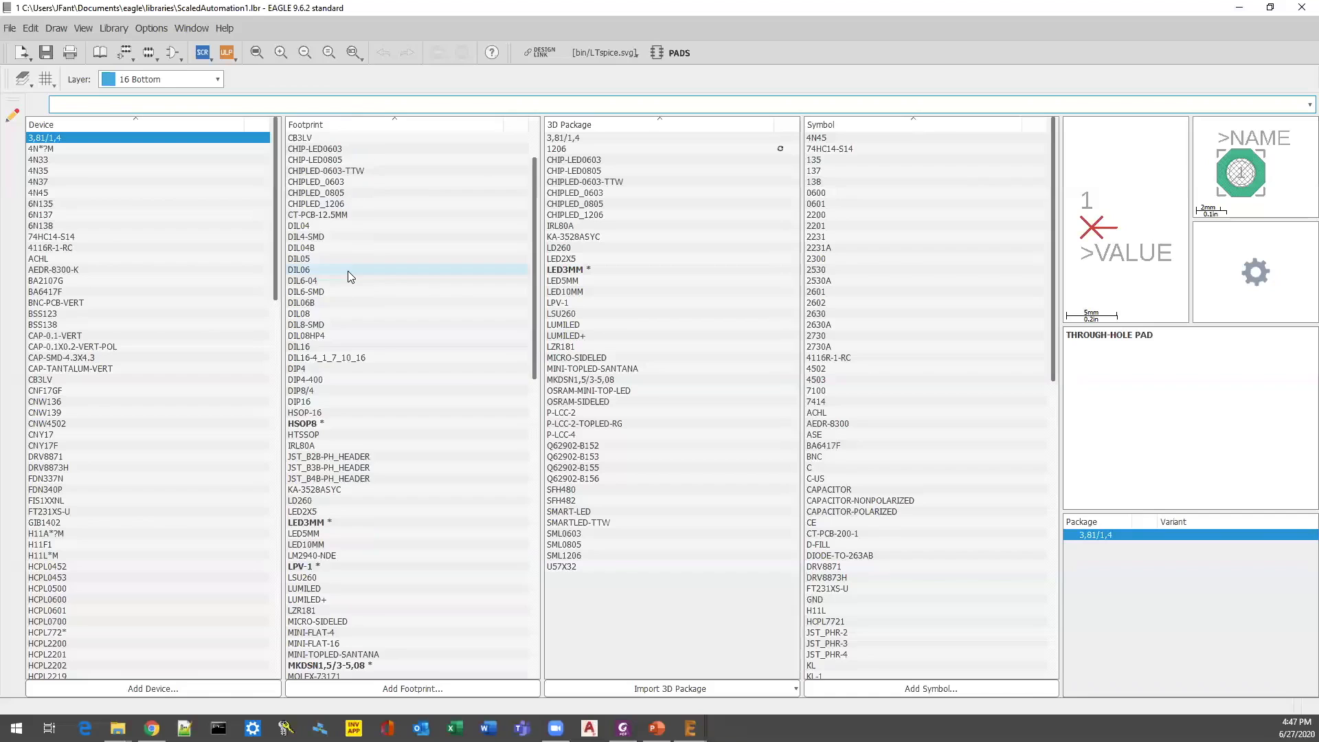
pyautogui.scroll(-6, 348, 271)
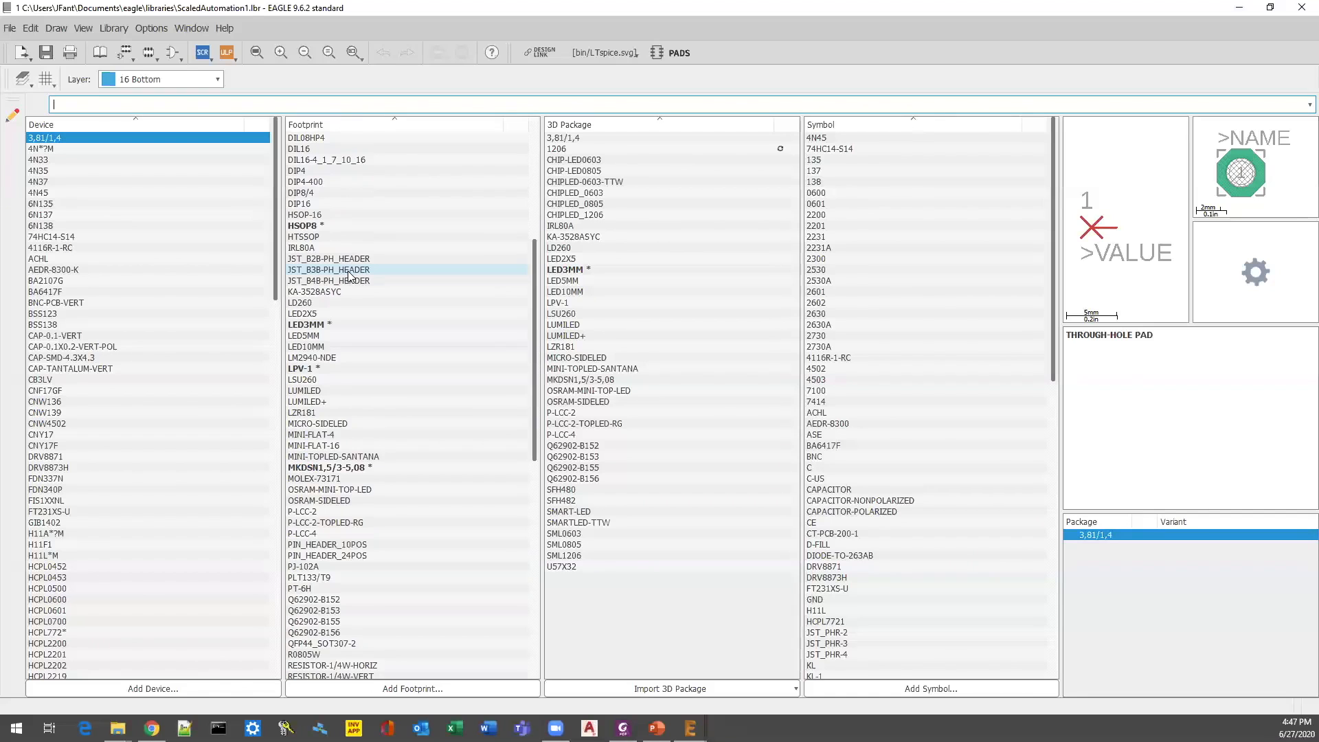
pyautogui.scroll(9, 349, 271)
pyautogui.scroll(2, 349, 271)
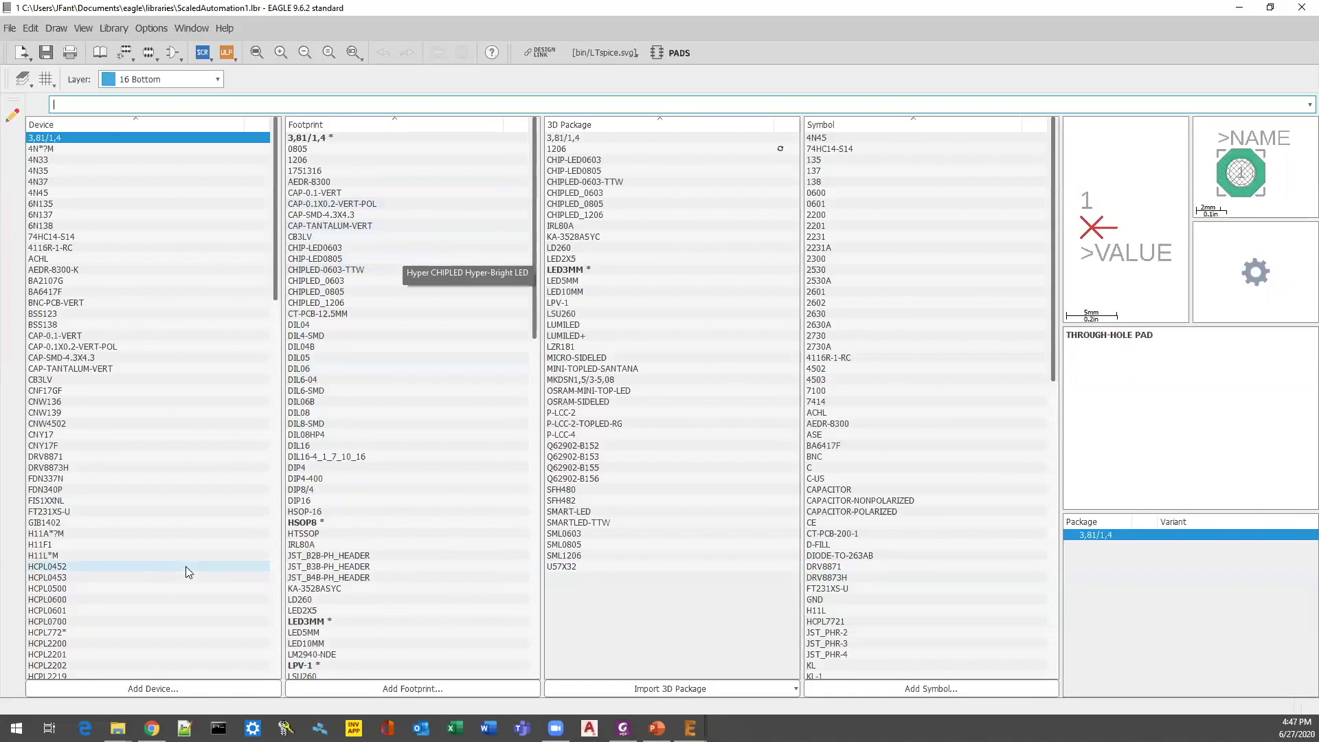
# Try to import a capacitor device into the library by searching the available libraries for C0805K.
pyautogui.click(151, 688)
pyautogui.click(150, 691)
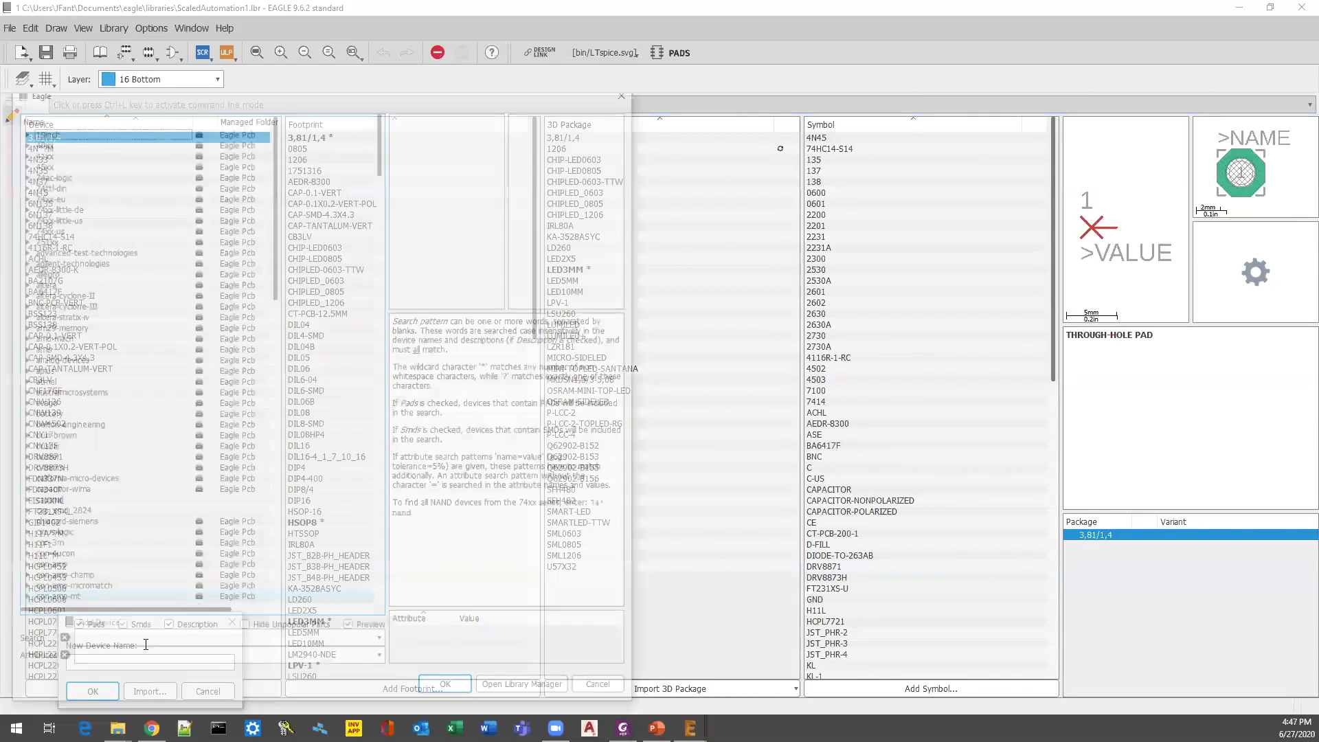
pyautogui.write('c0805K')
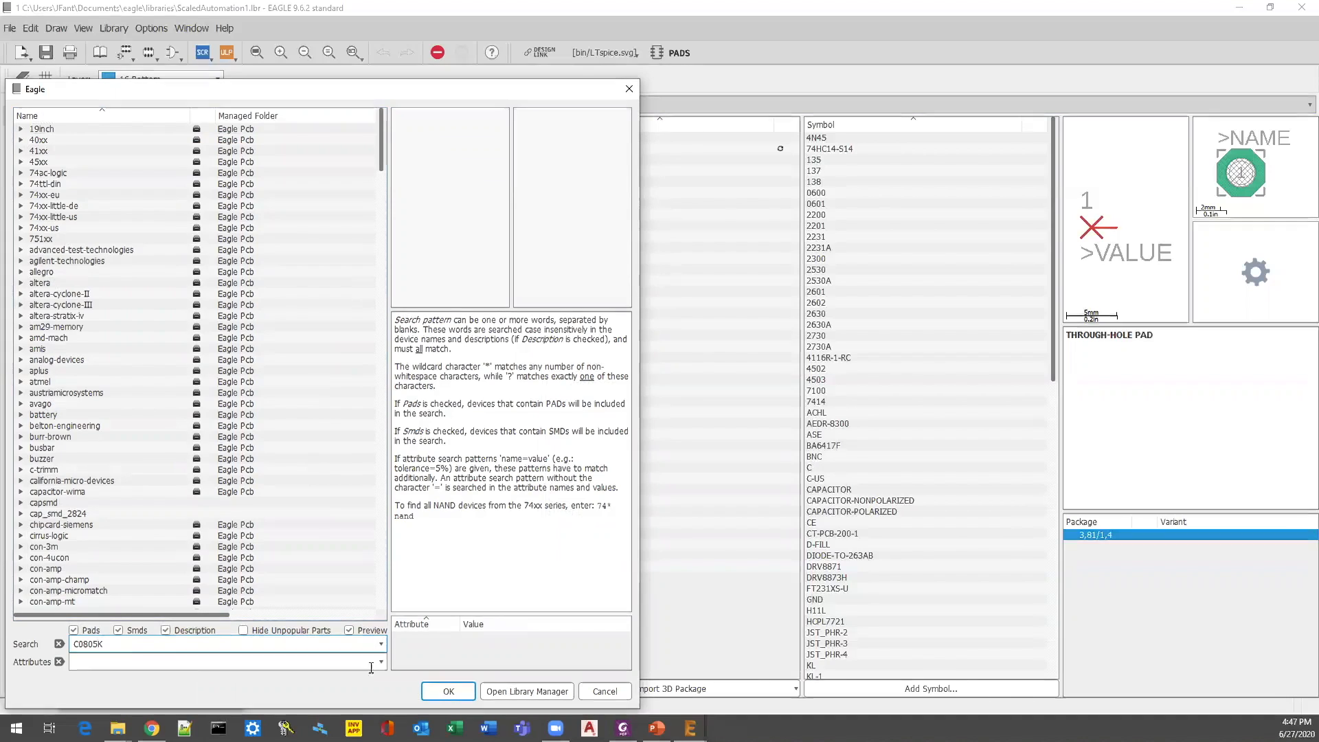
pyautogui.click(436, 692)
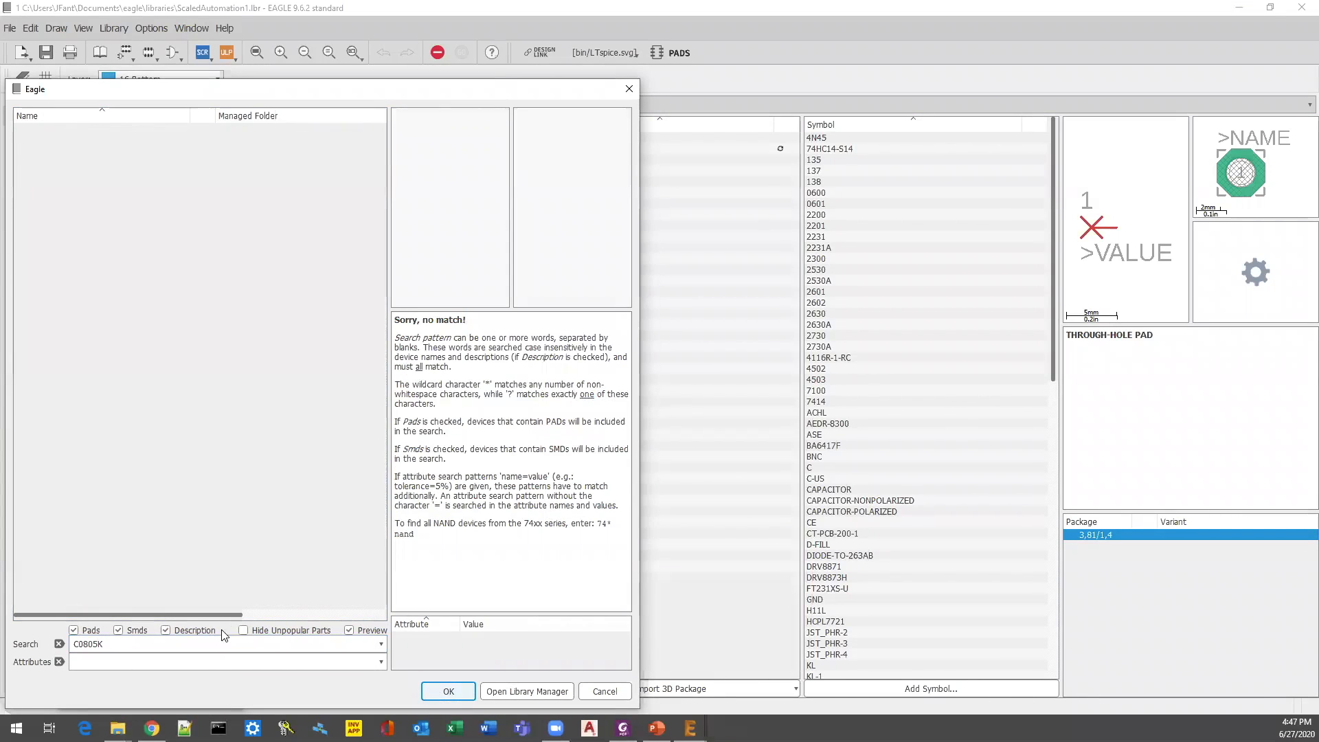
pyautogui.moveTo(108, 645); pyautogui.dragTo(60, 645)
pyautogui.click(58, 643)
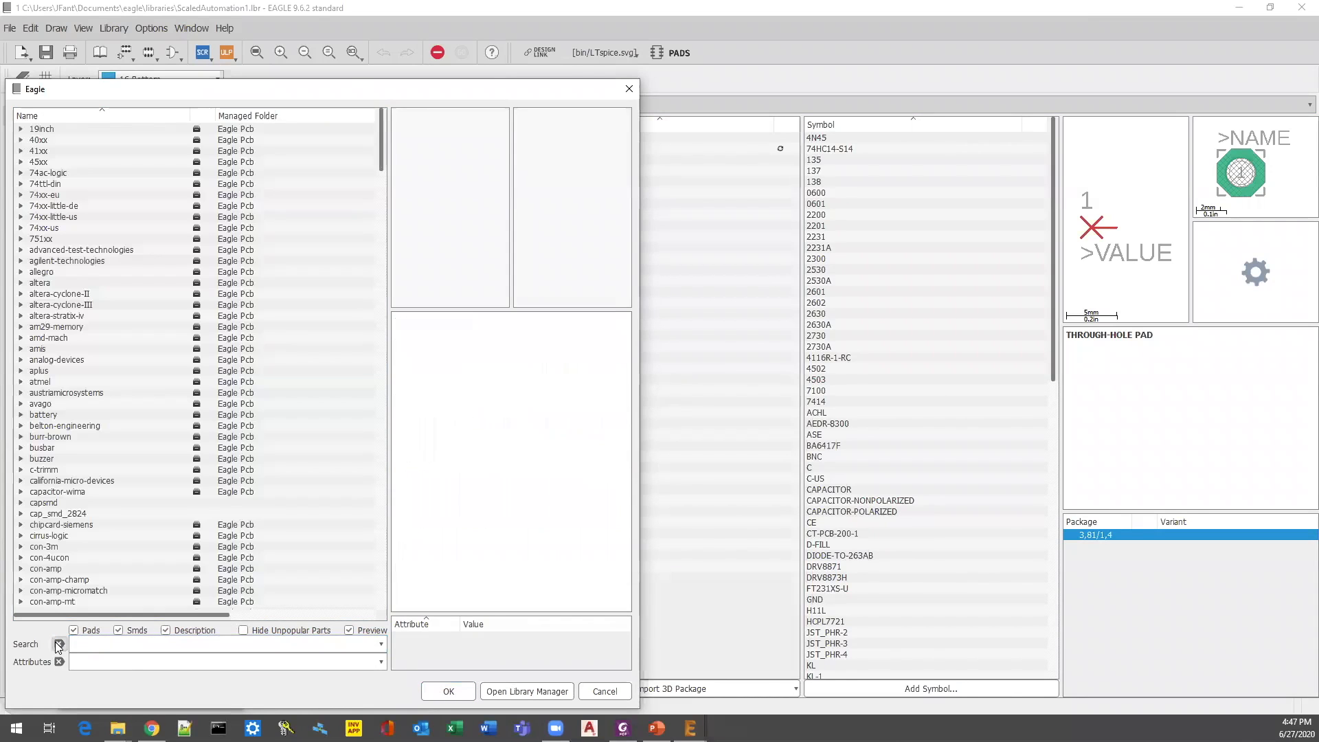
pyautogui.write('C')
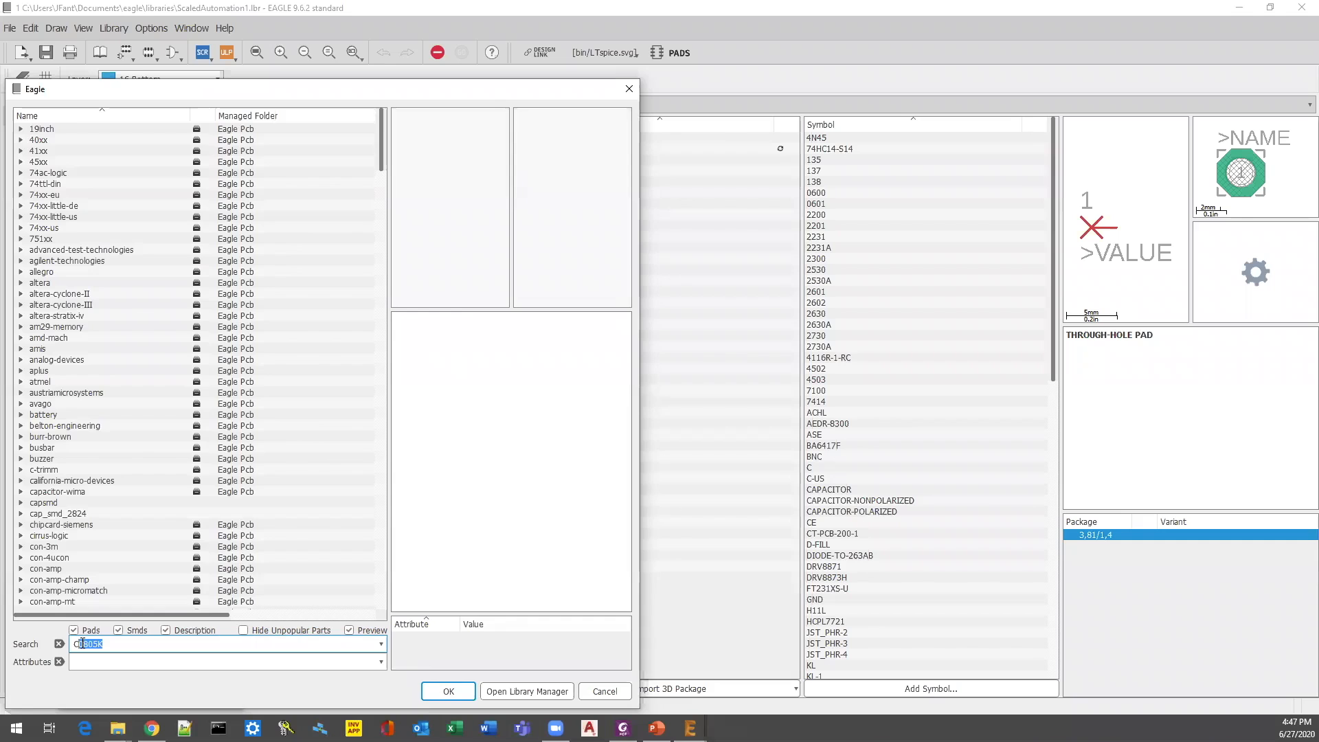
pyautogui.write('0805')
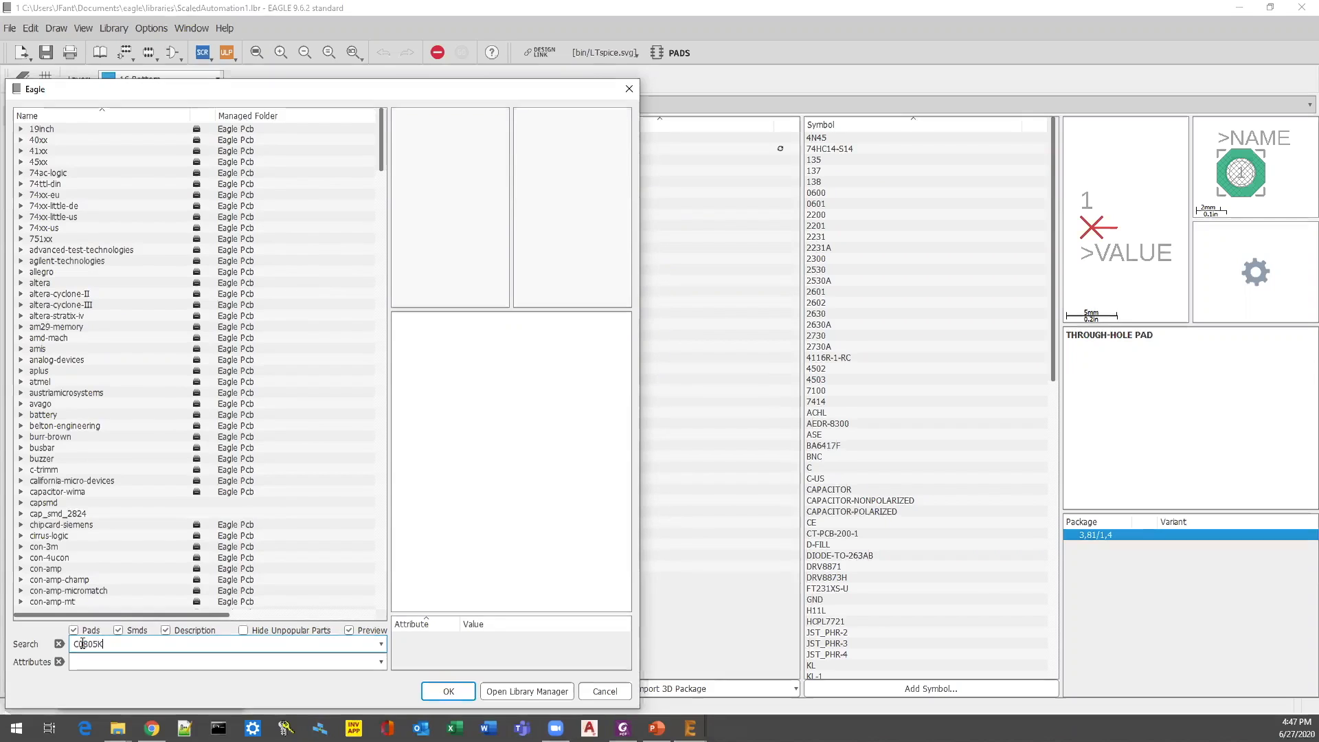
pyautogui.write('K')
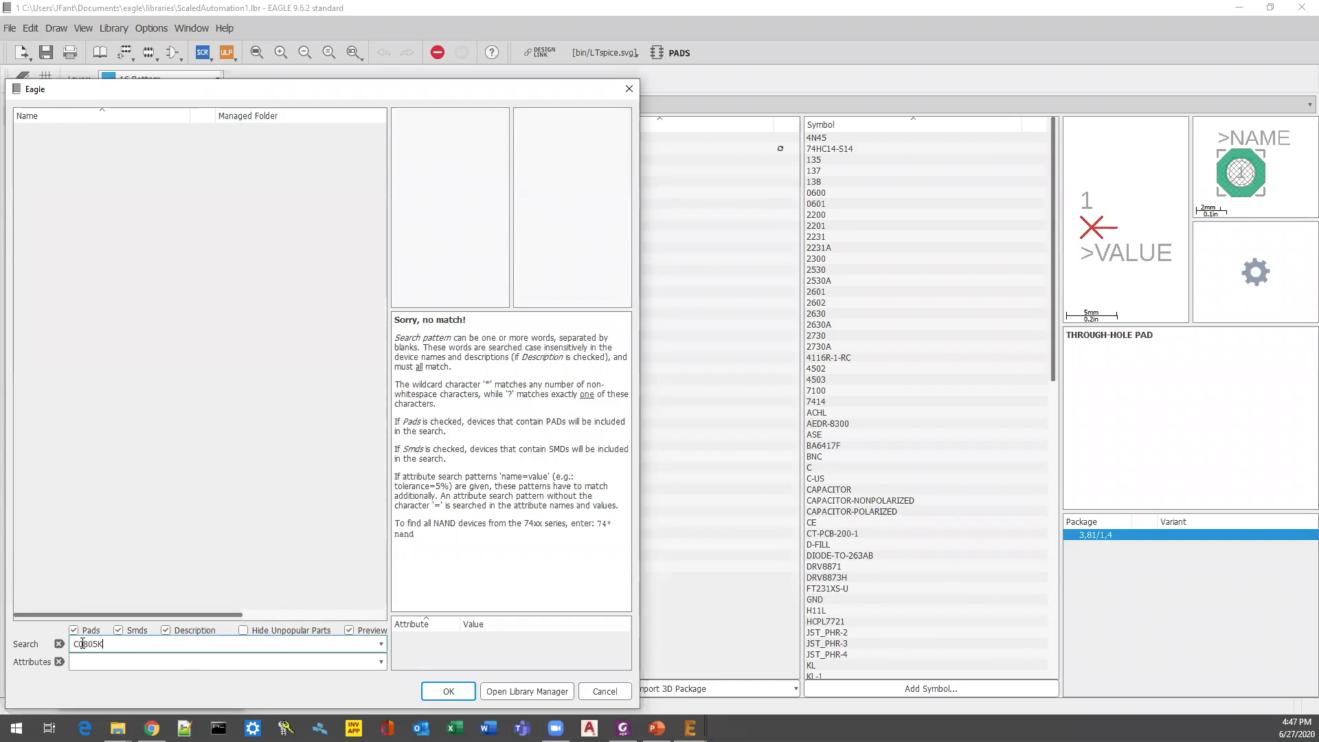
pyautogui.click(586, 693)
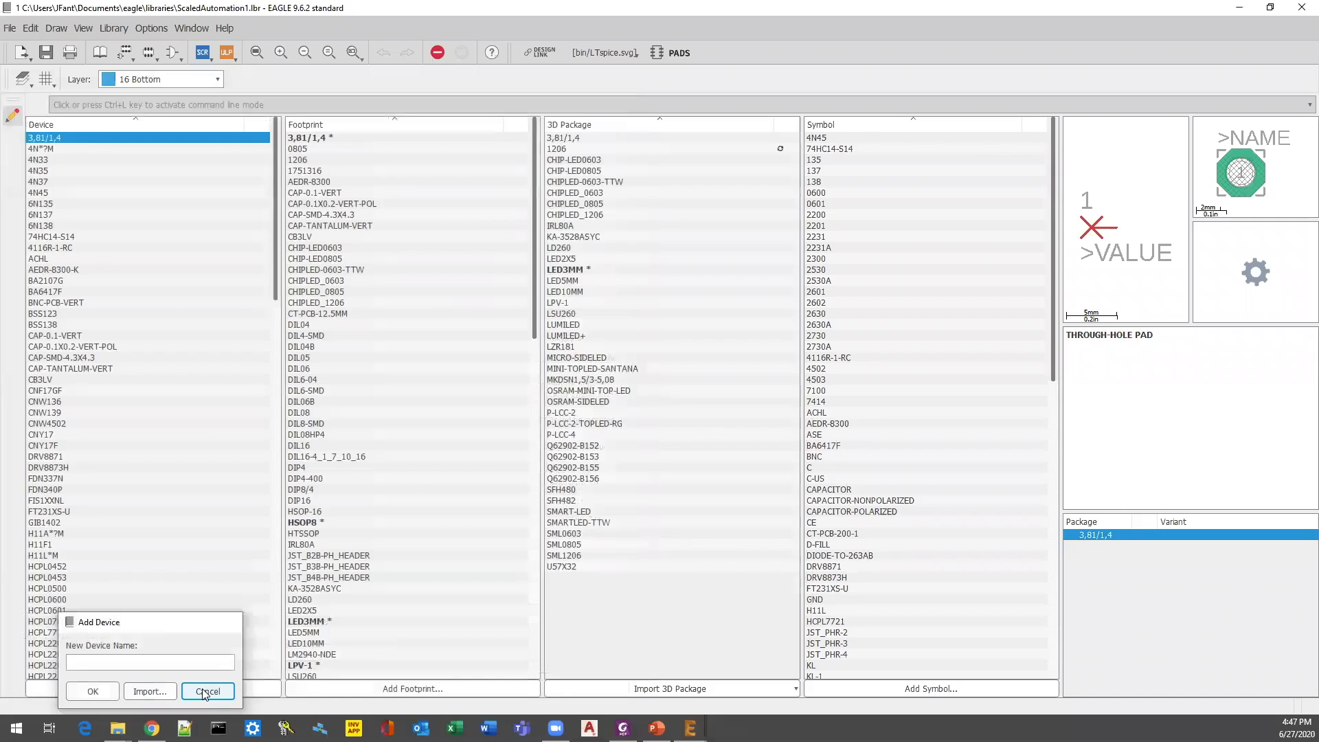
pyautogui.click(204, 688)
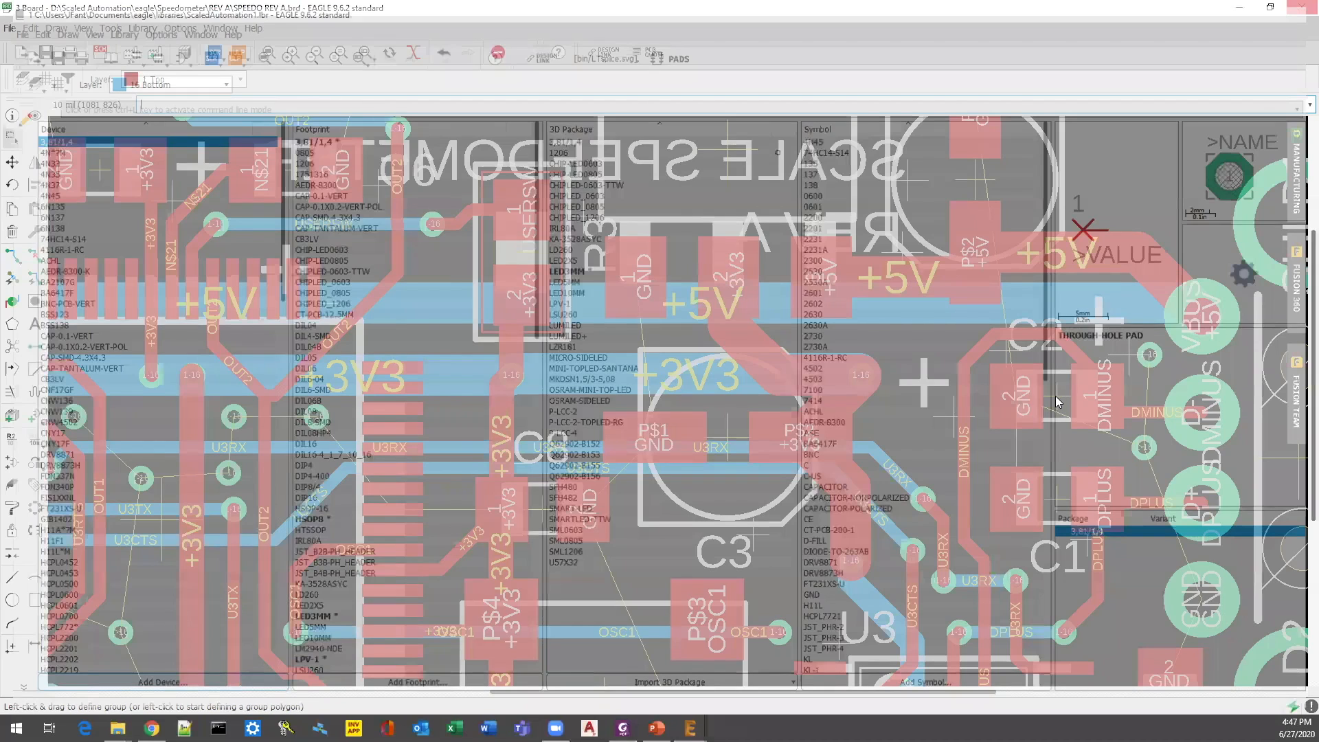
# Start replacing capacitor C2 on the board and look through the replacement library list for the SPEEDO REV A library.
pyautogui.rightClick(1056, 402)
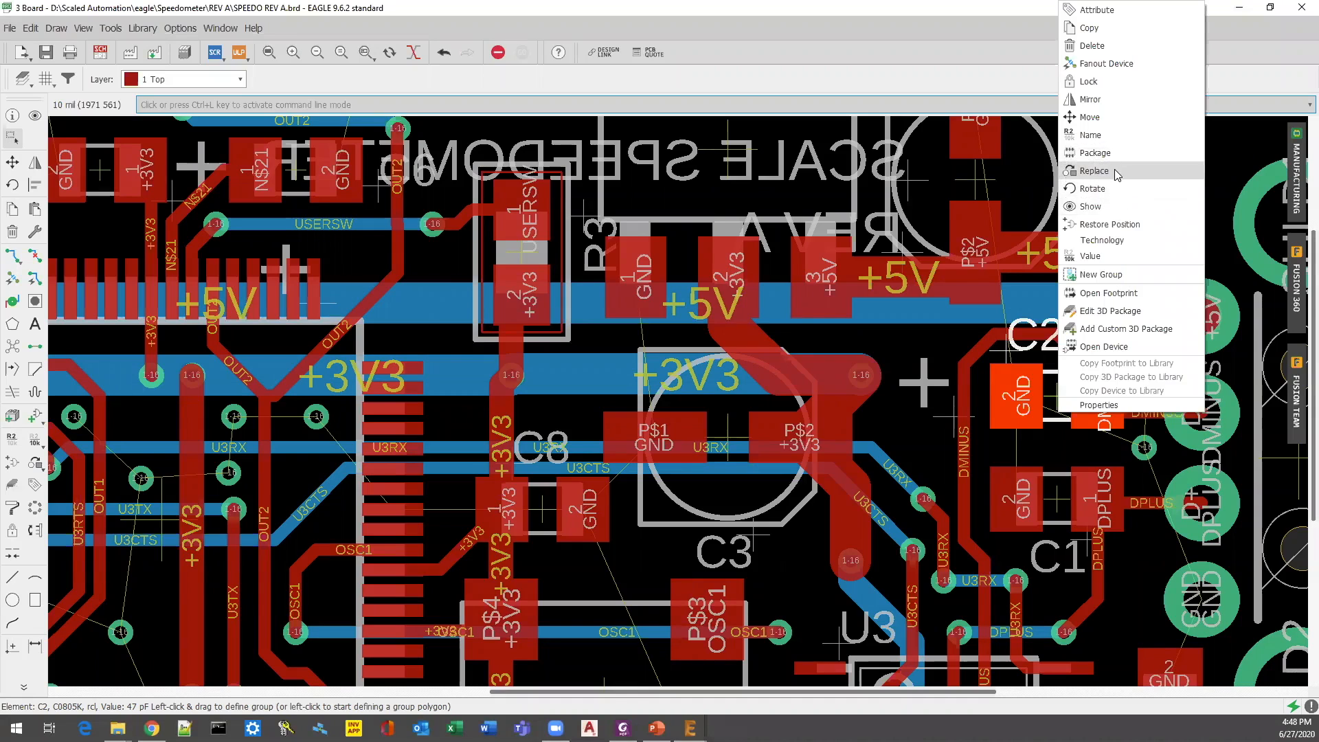
pyautogui.click(1114, 171)
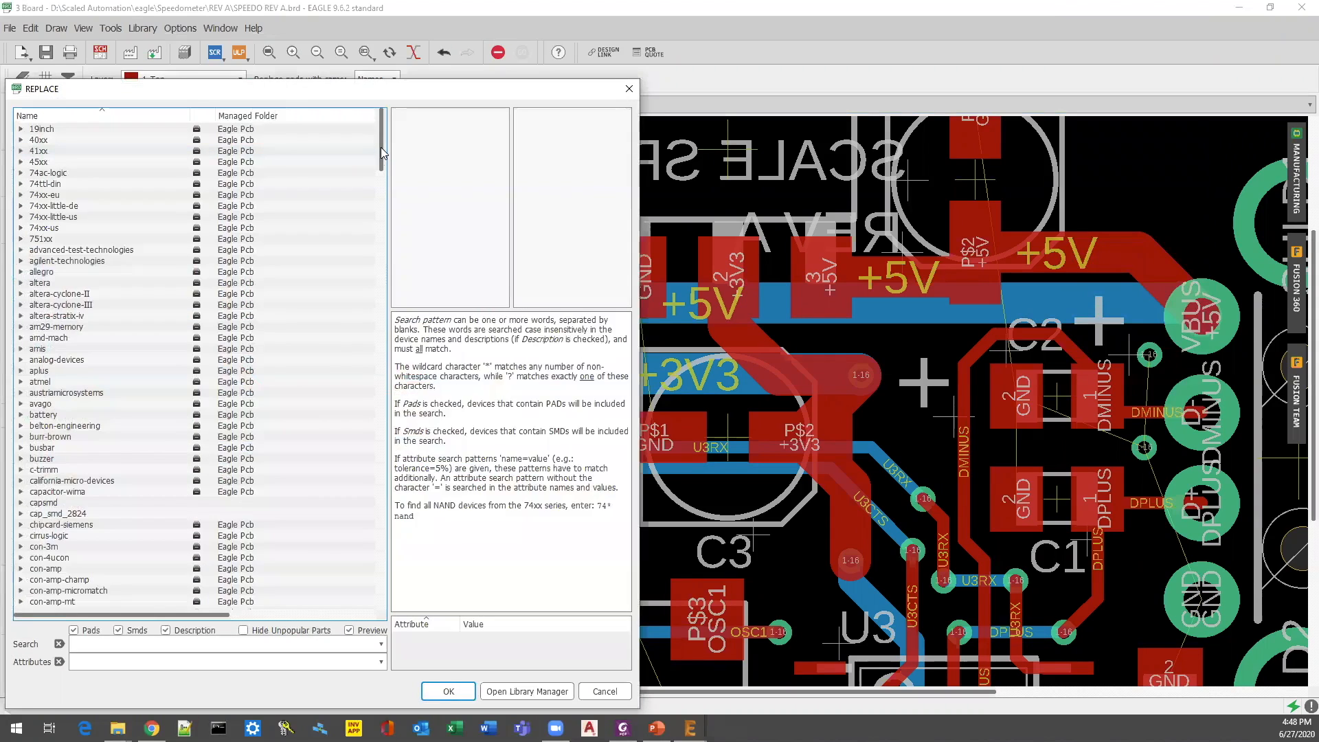
pyautogui.scroll(-20, 369, 435)
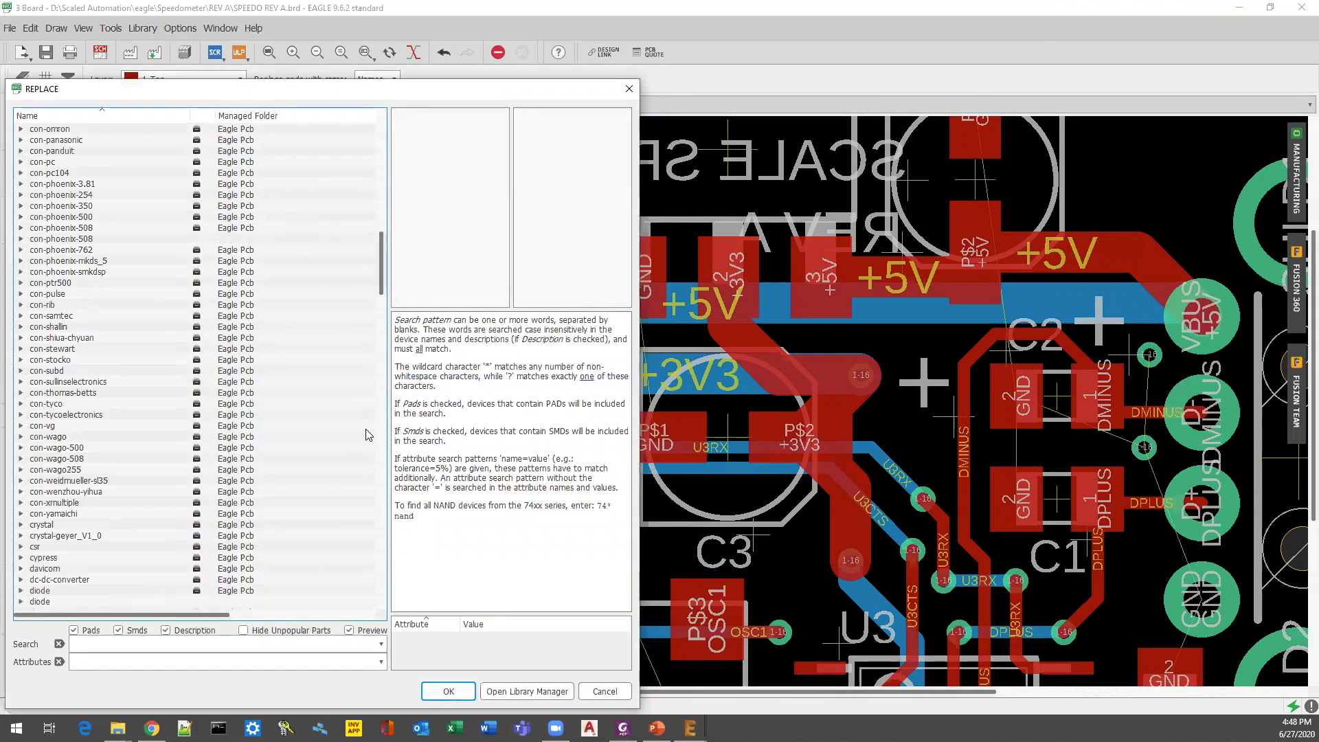
pyautogui.scroll(-20, 353, 486)
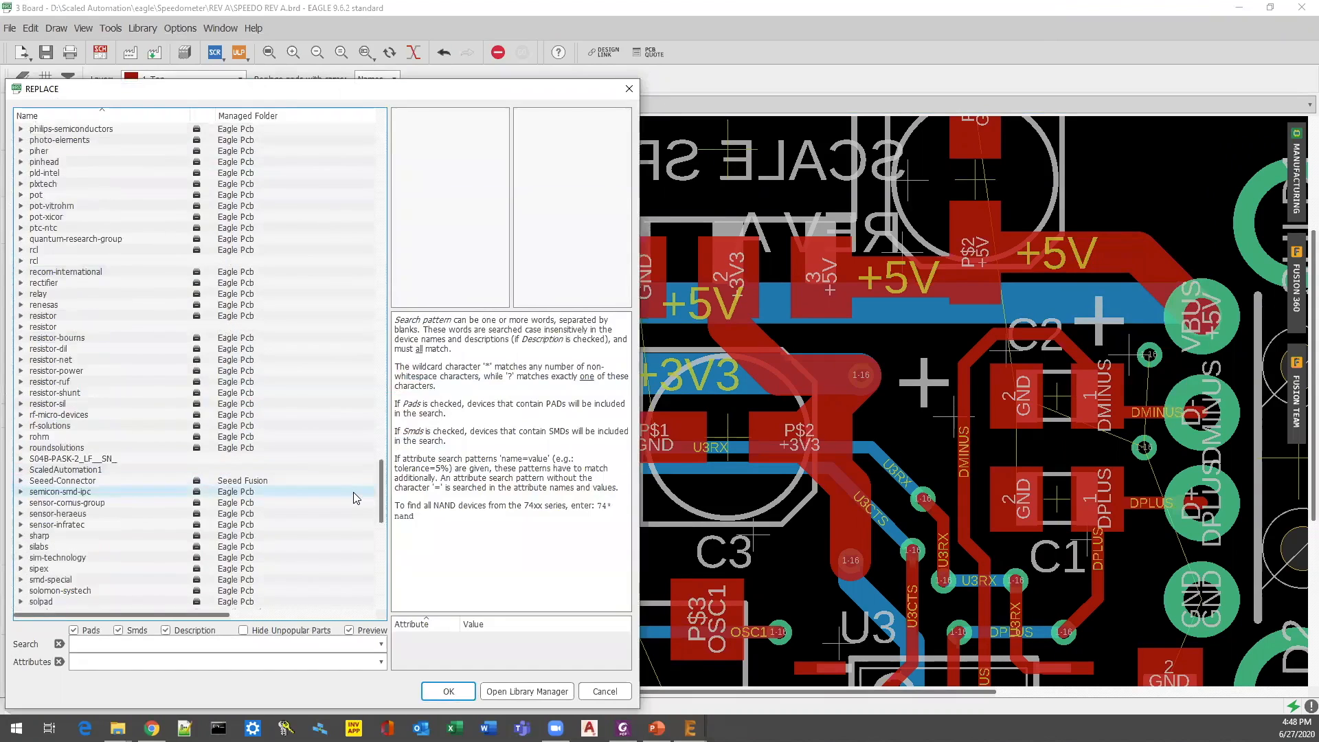
pyautogui.scroll(-2, 352, 496)
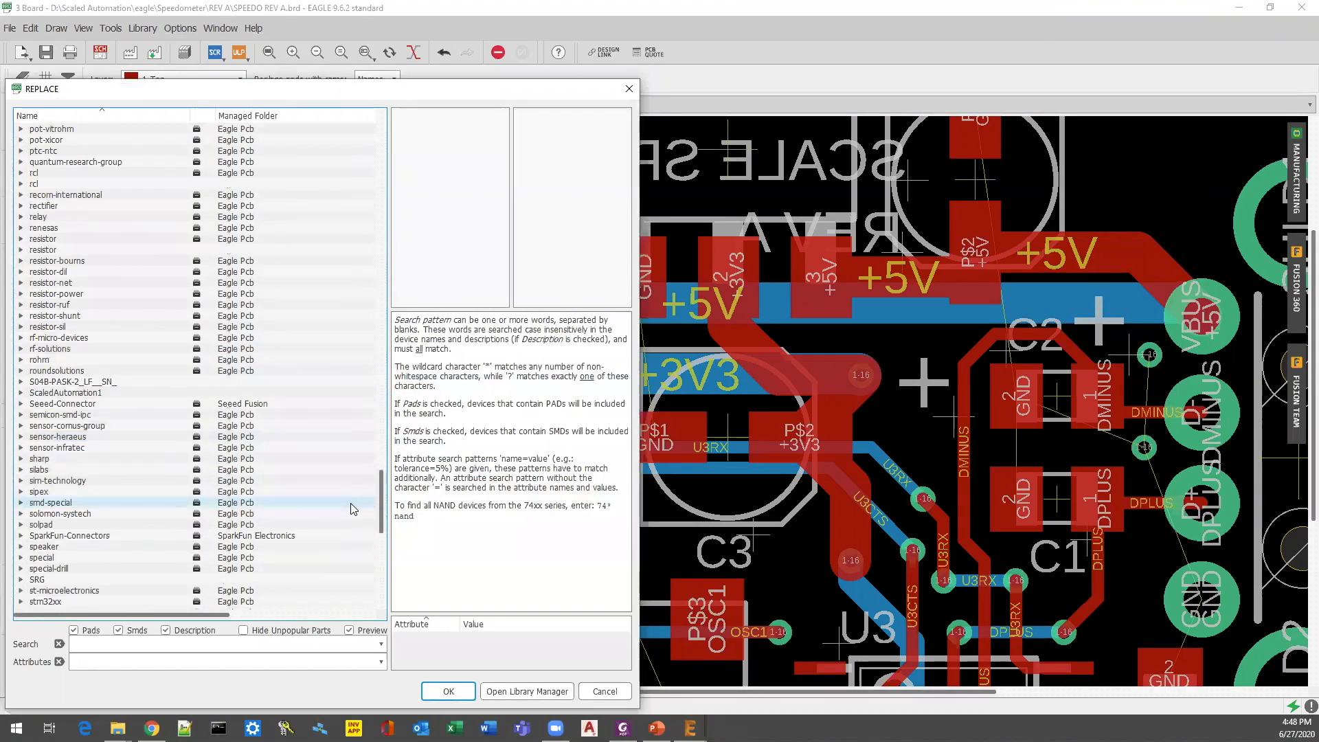
pyautogui.scroll(-1, 354, 508)
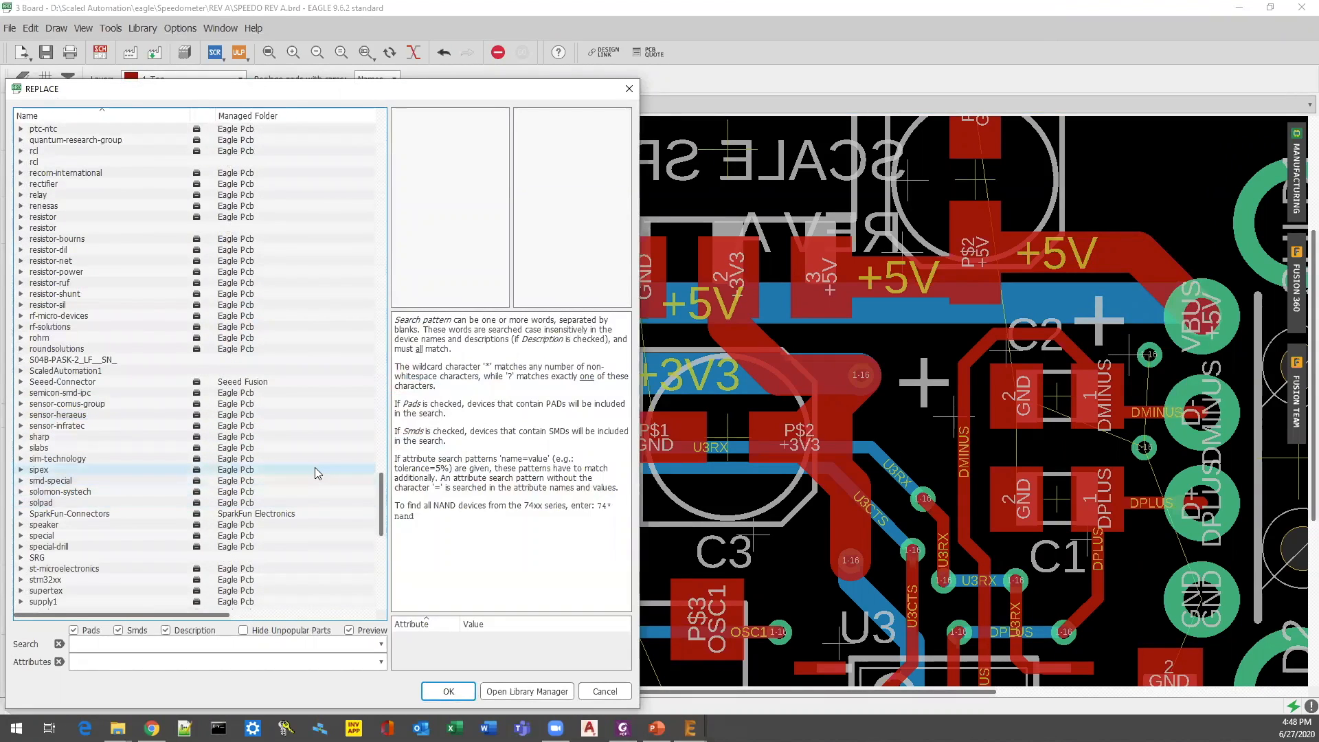
pyautogui.scroll(-1, 315, 468)
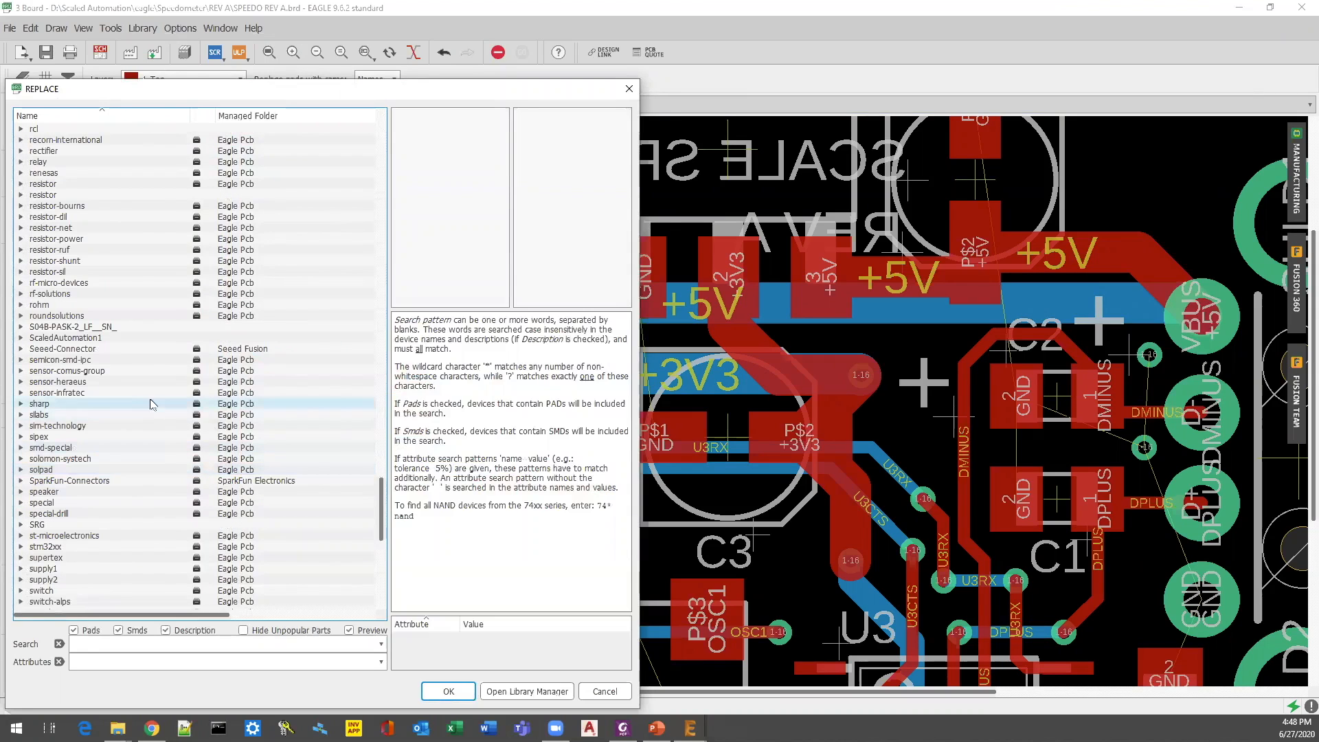
pyautogui.scroll(-3, 144, 384)
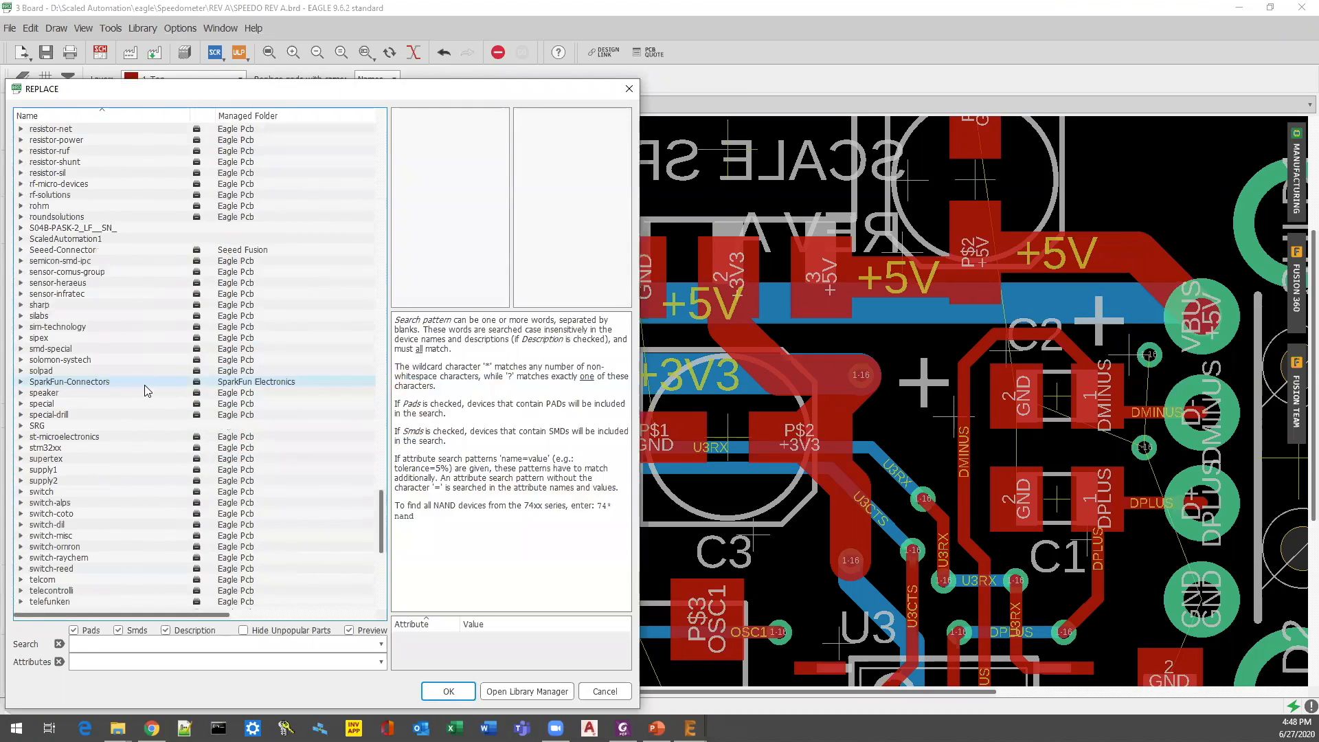
pyautogui.scroll(-1, 144, 385)
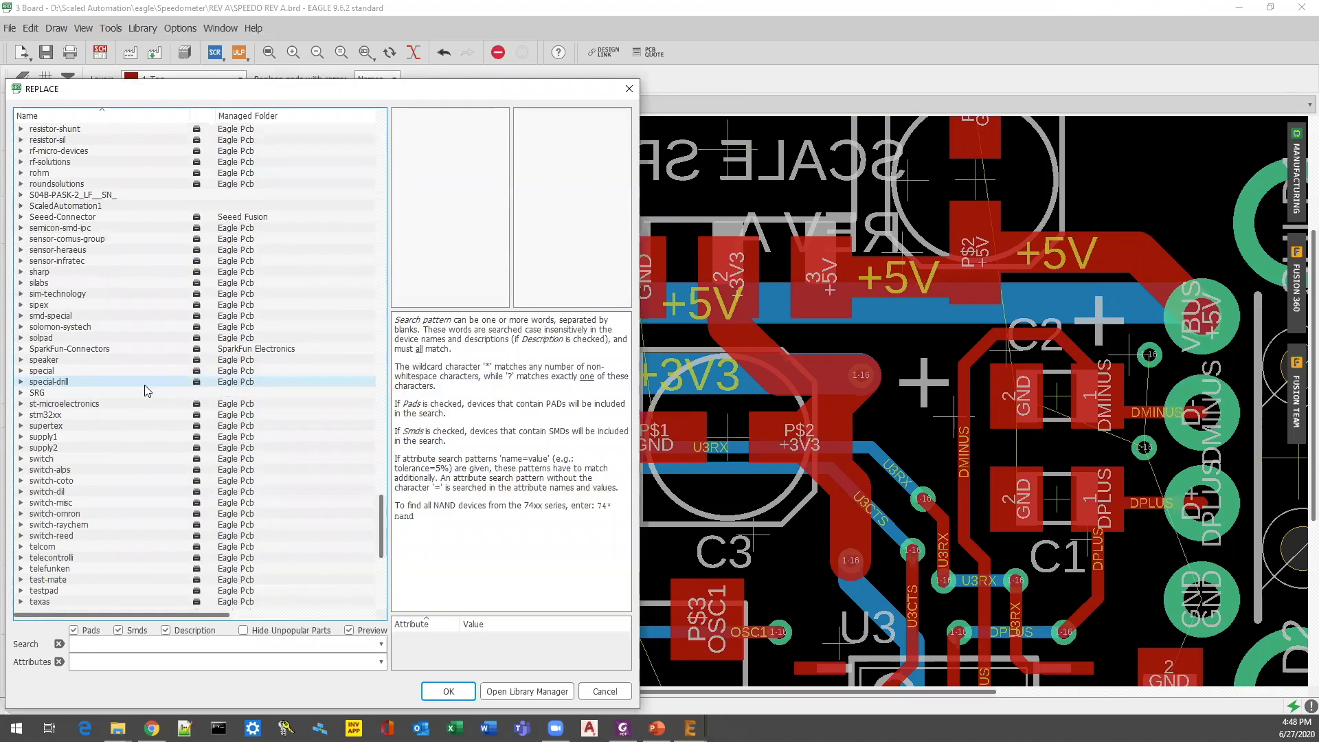
pyautogui.scroll(-4, 146, 391)
pyautogui.scroll(-2, 146, 391)
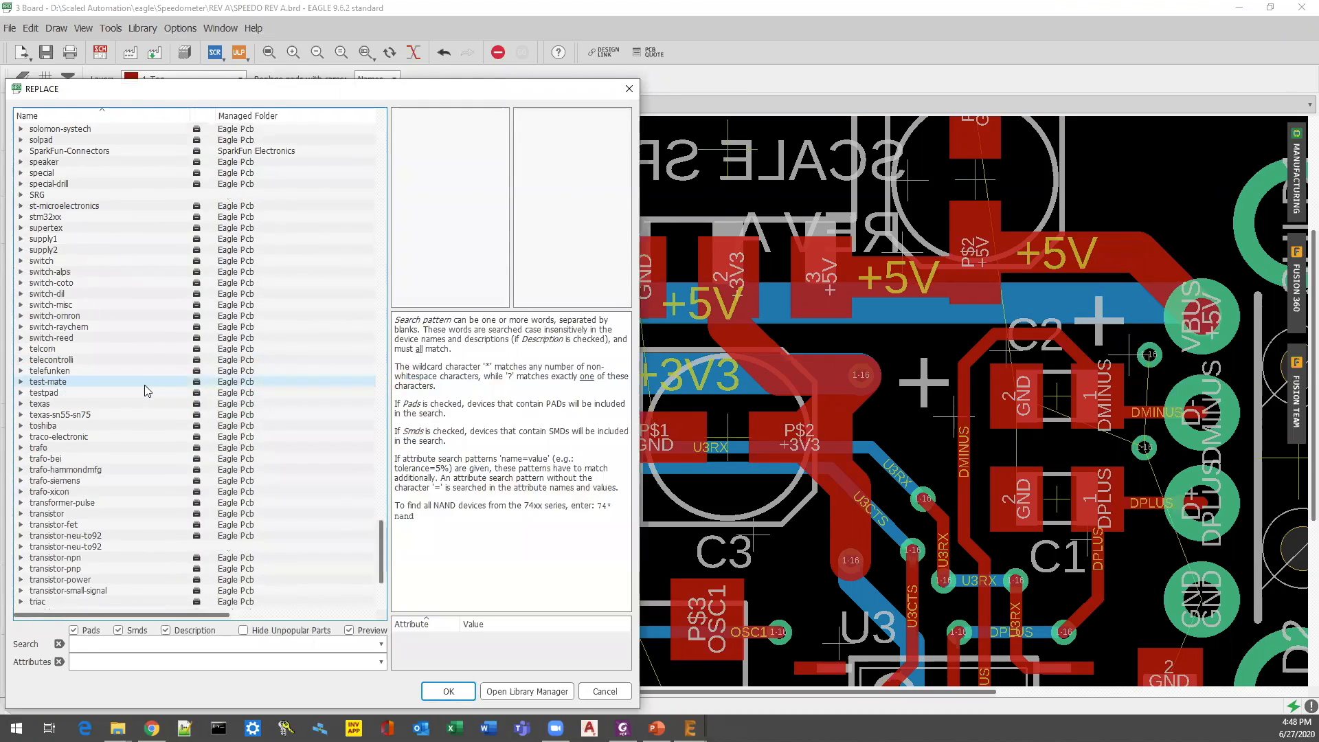
pyautogui.scroll(-6, 145, 385)
pyautogui.scroll(6, 145, 385)
pyautogui.scroll(5, 146, 391)
pyautogui.scroll(1, 146, 390)
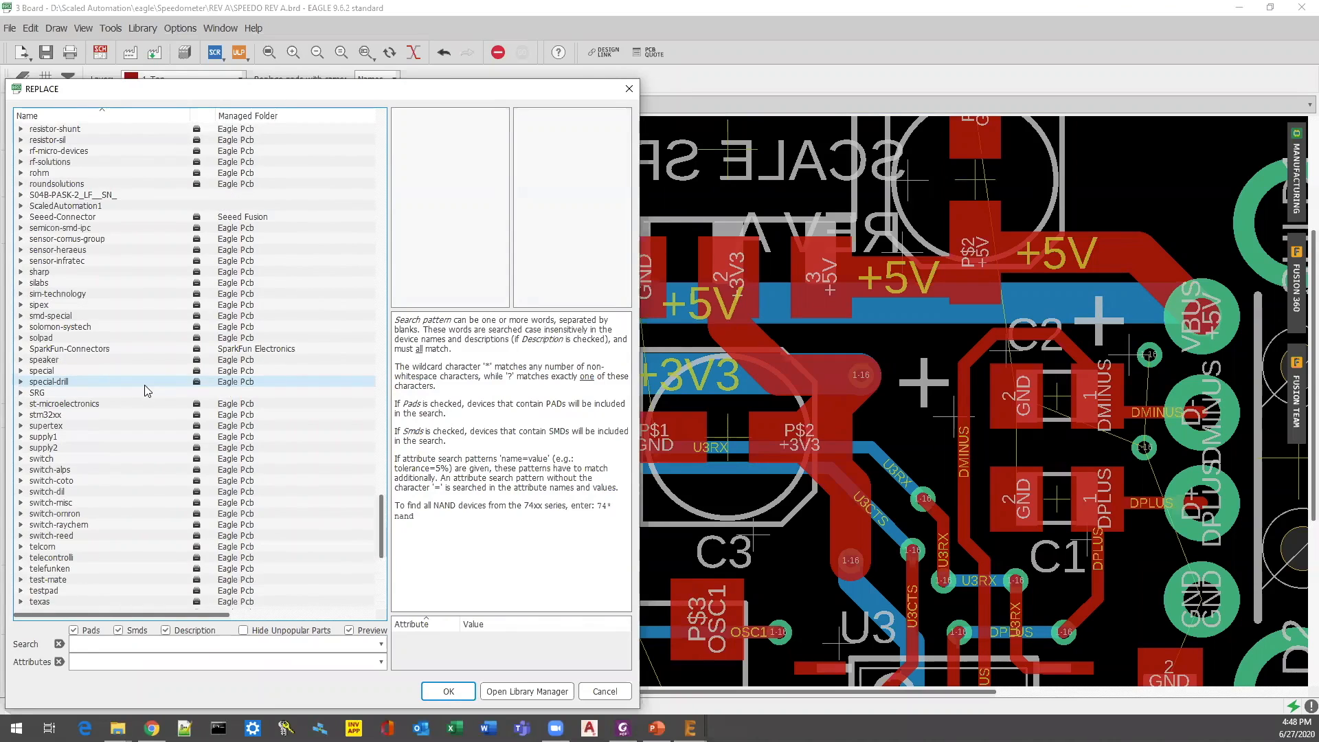
pyautogui.scroll(2, 145, 386)
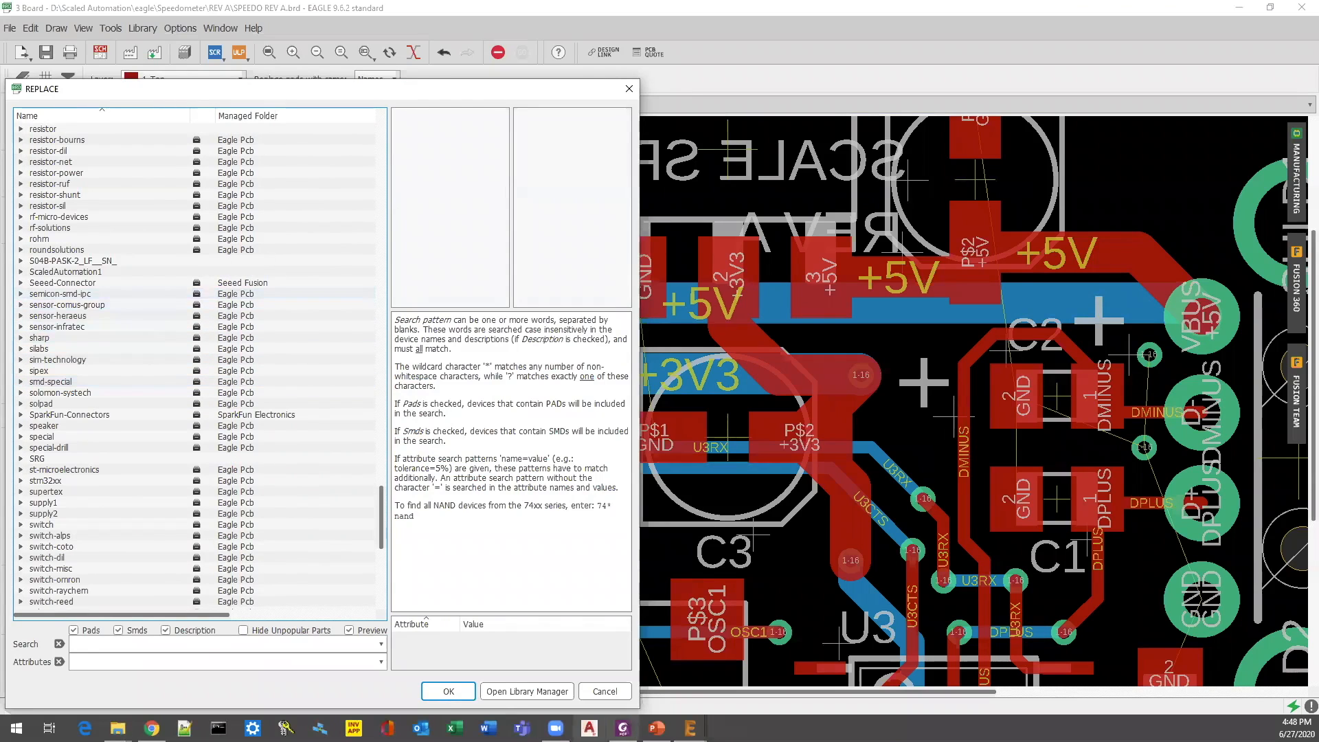
# Open the library manager from the replacement dialog and look through the available libraries for SPEEDO REV A.
pyautogui.click(501, 692)
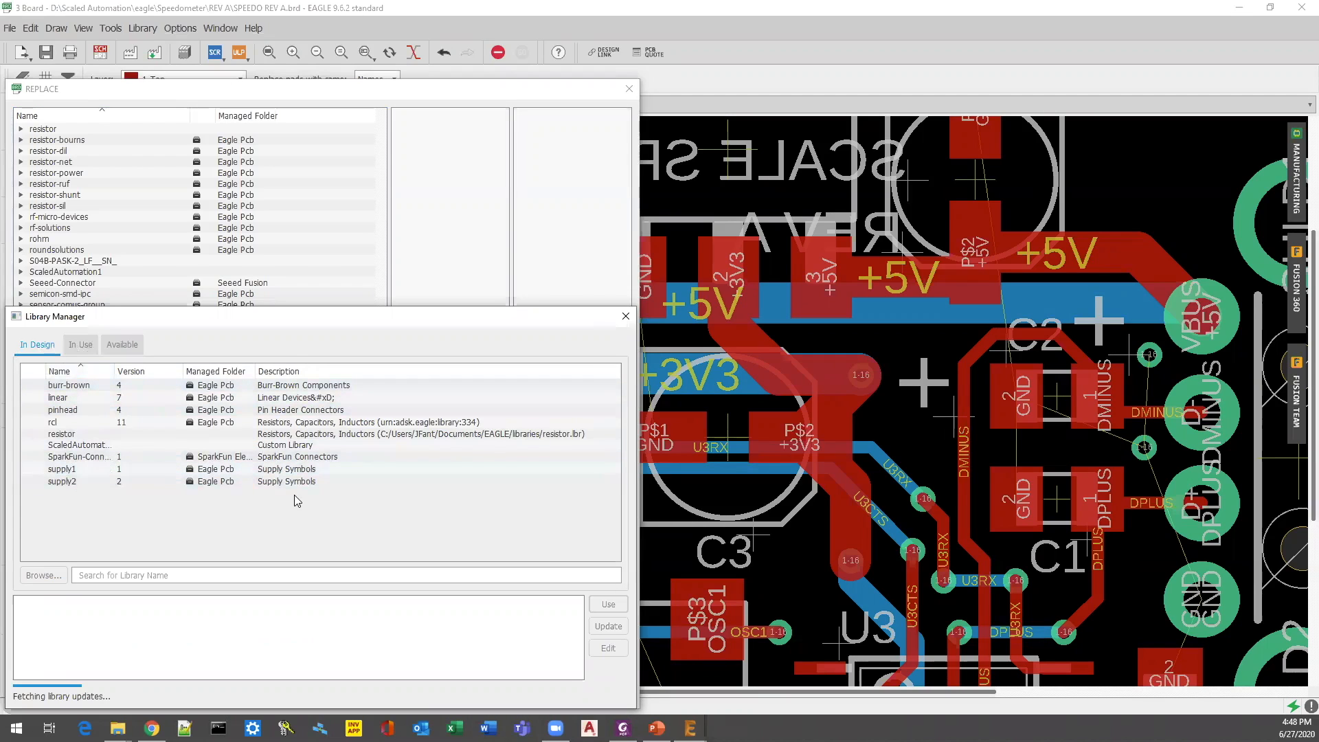
pyautogui.click(127, 348)
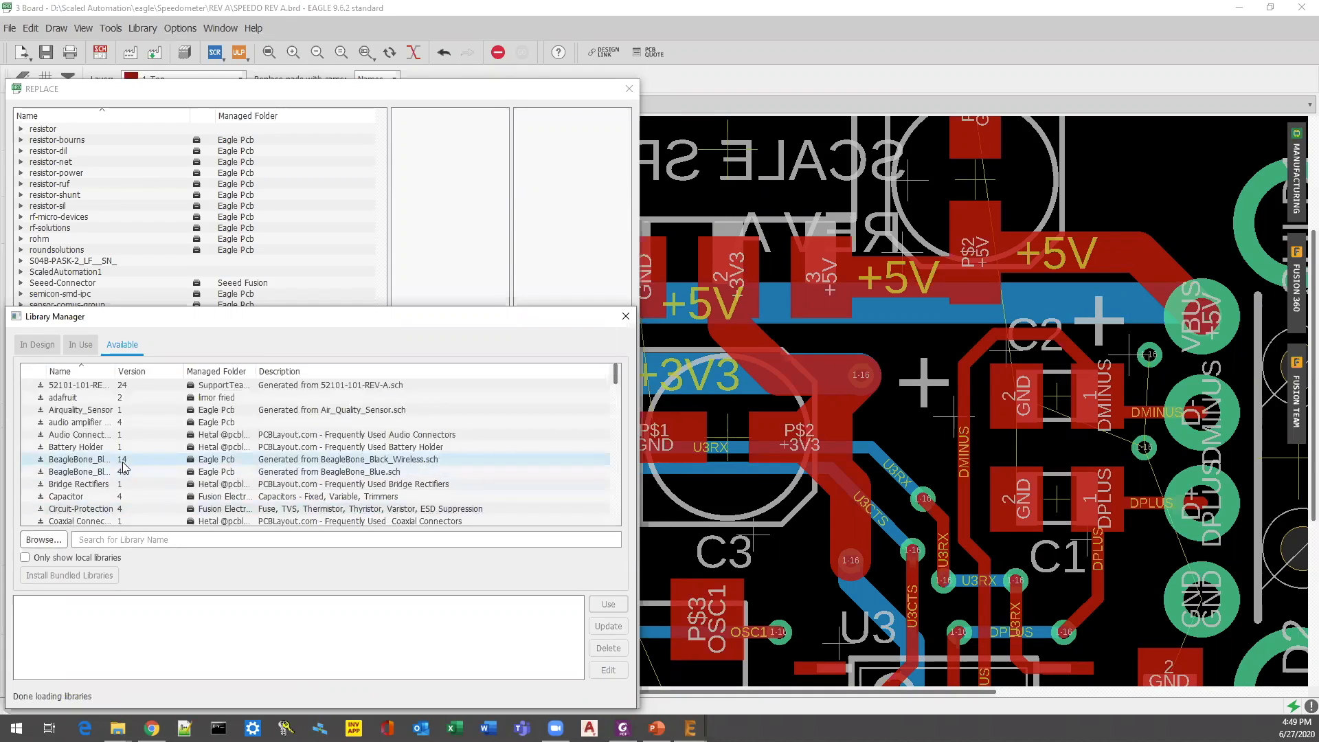
pyautogui.scroll(-12, 125, 467)
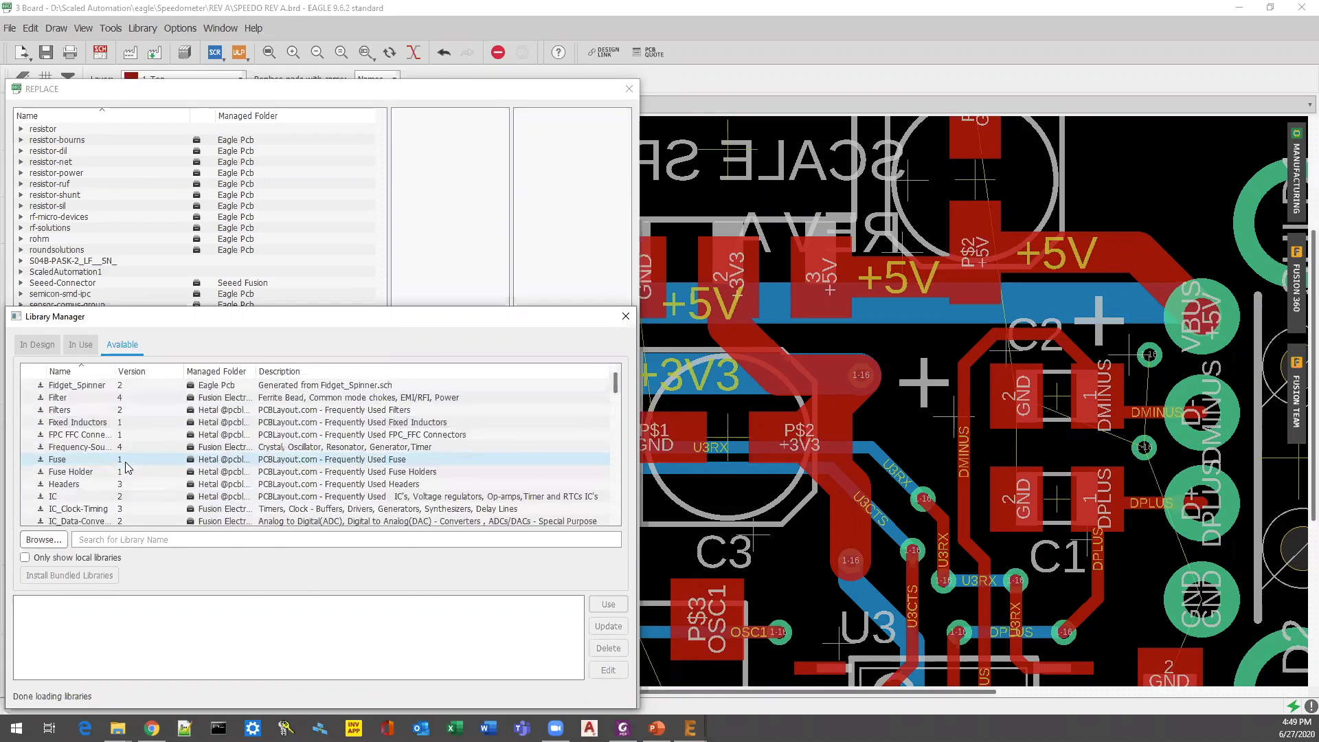
pyautogui.scroll(-15, 125, 468)
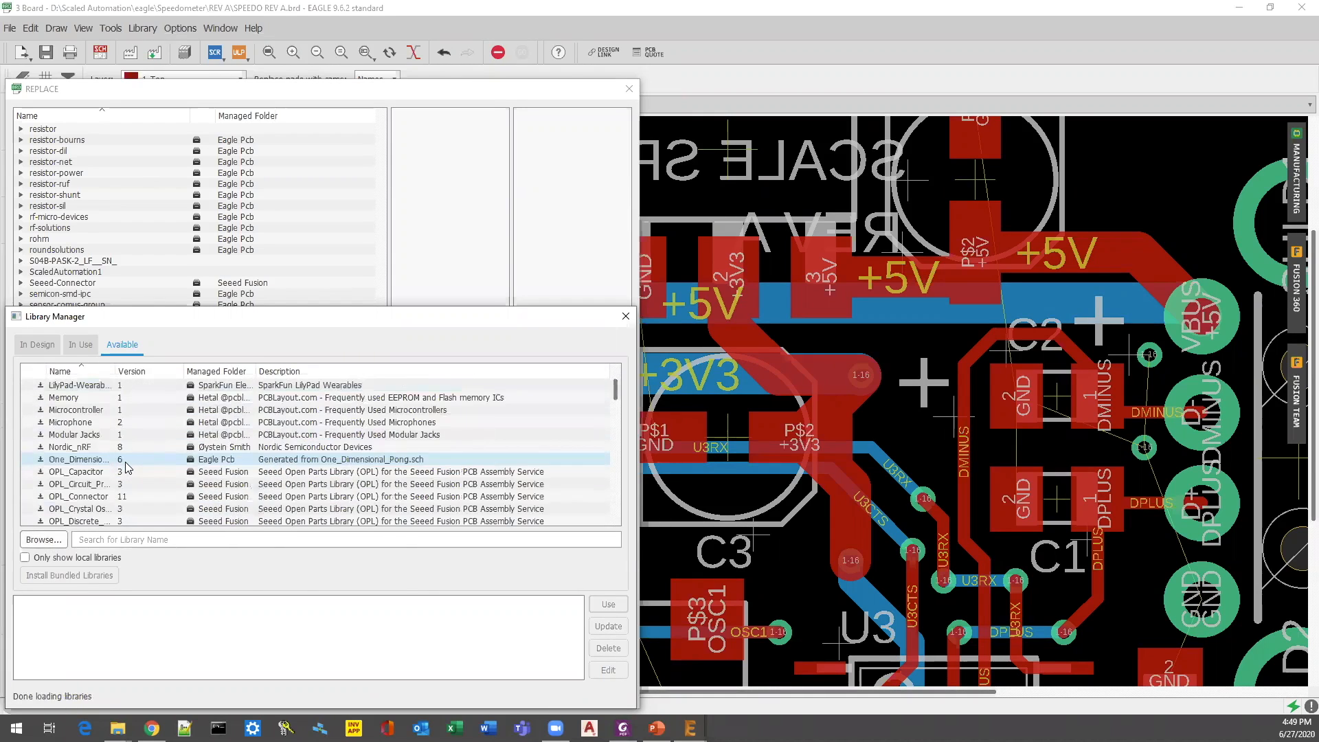
pyautogui.scroll(-15, 125, 467)
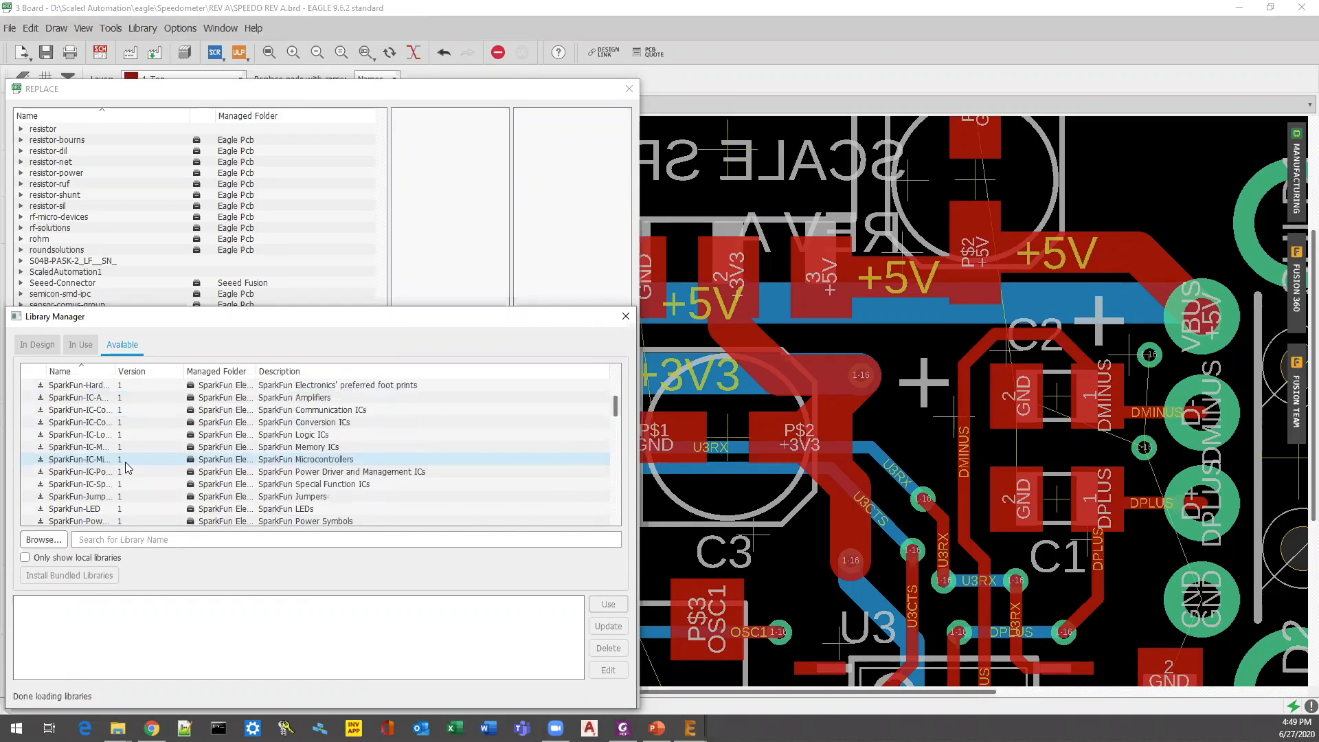
pyautogui.scroll(2, 126, 467)
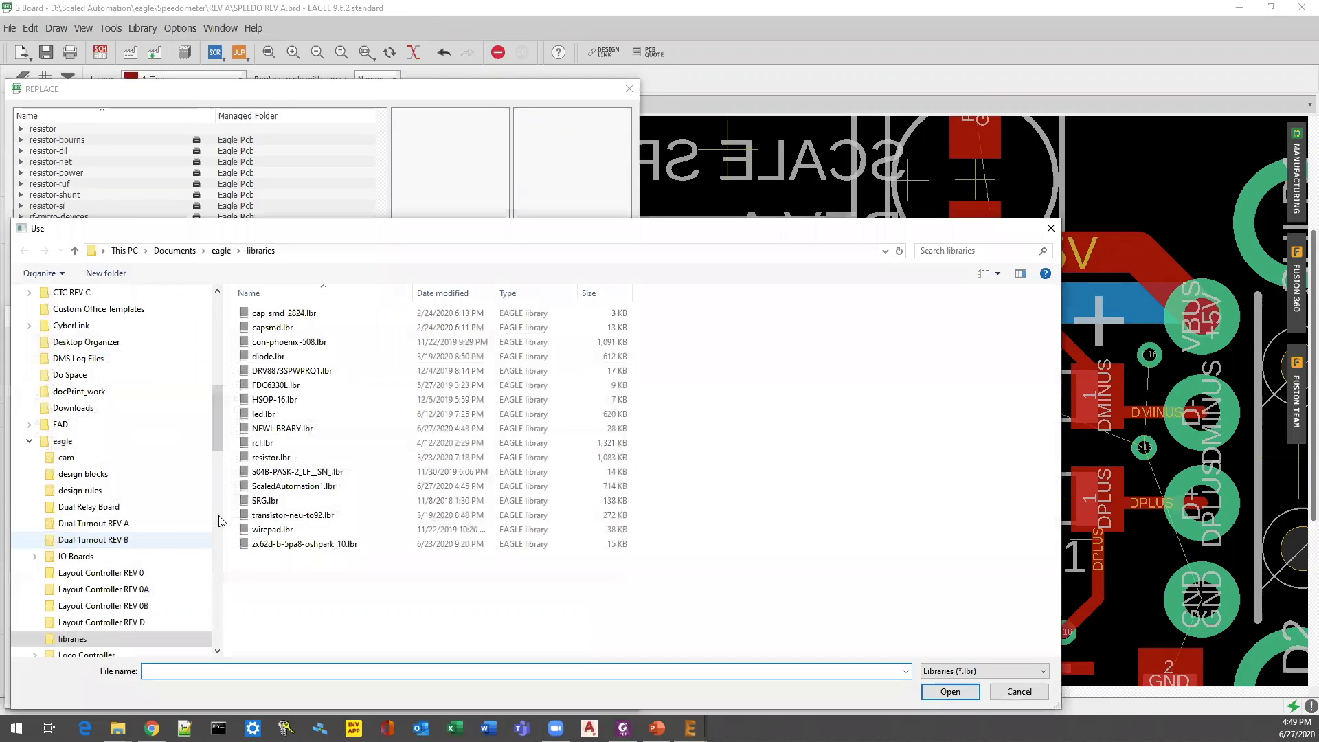
# Load SPEEDO REV A.lbr from the Scaled Automation\eagle\Speedometer\REV A folder on drive D, put it in use, and close the library manager.
pyautogui.scroll(-15, 221, 629)
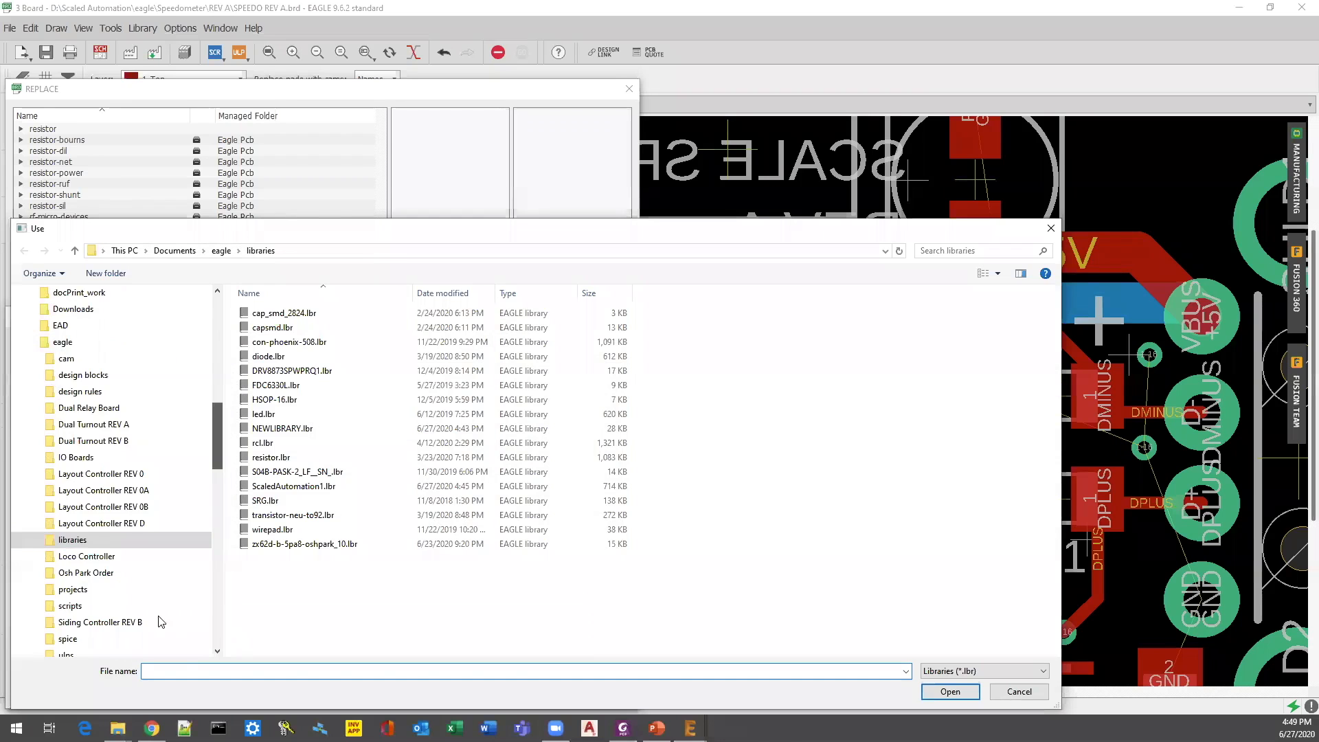
pyautogui.click(82, 595)
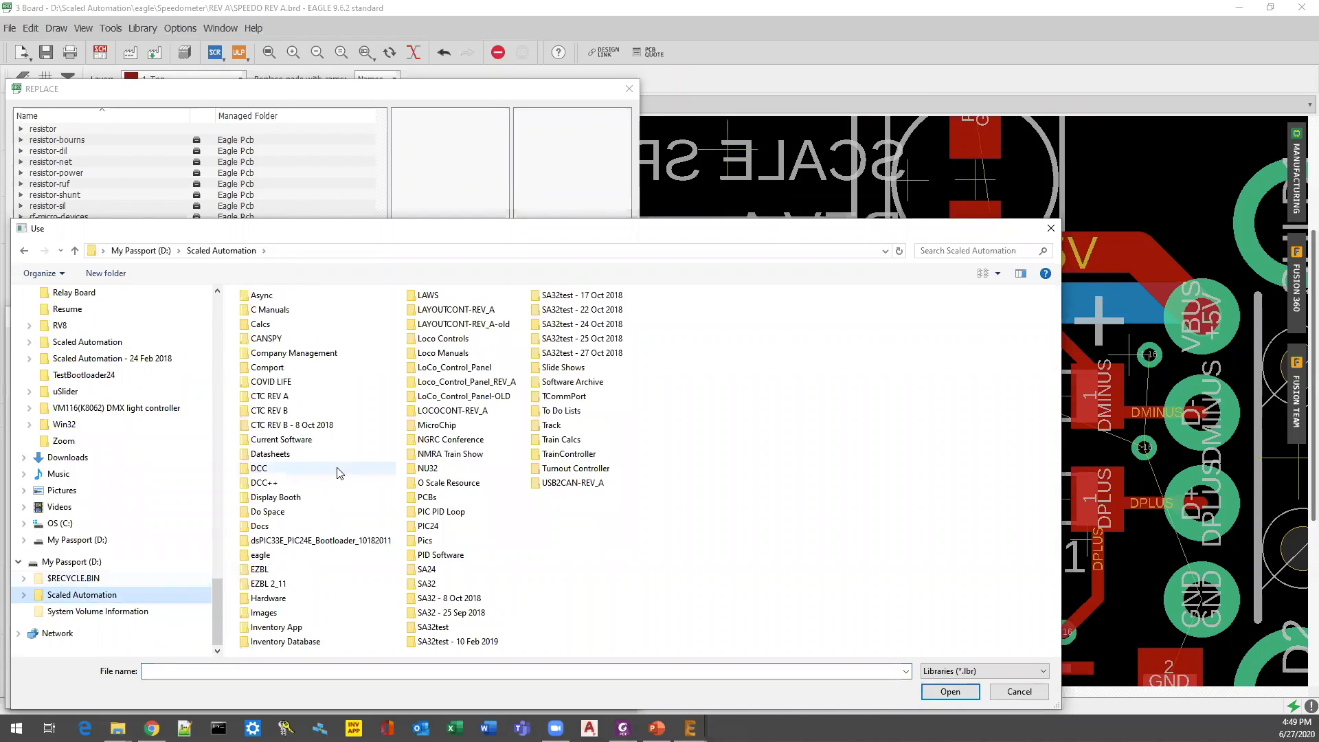
pyautogui.doubleClick(268, 555)
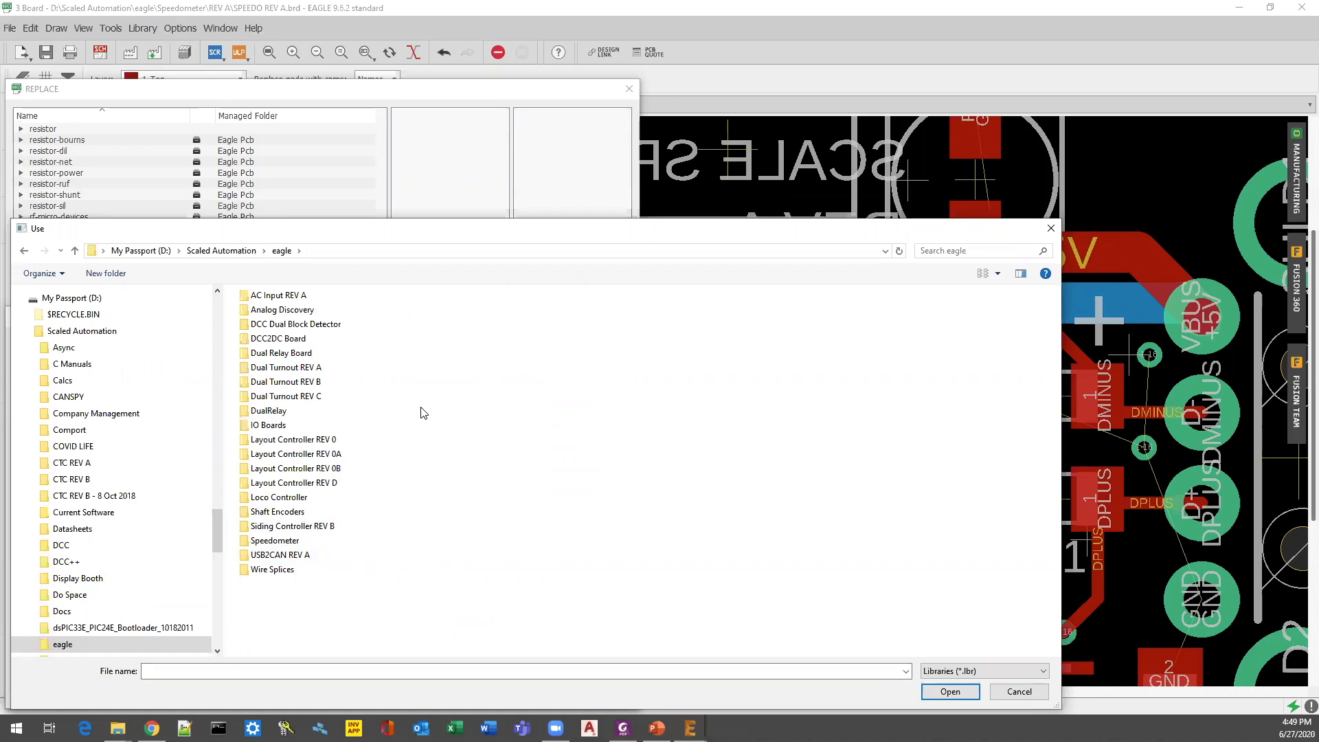
pyautogui.doubleClick(275, 541)
pyautogui.doubleClick(261, 315)
pyautogui.click(270, 319)
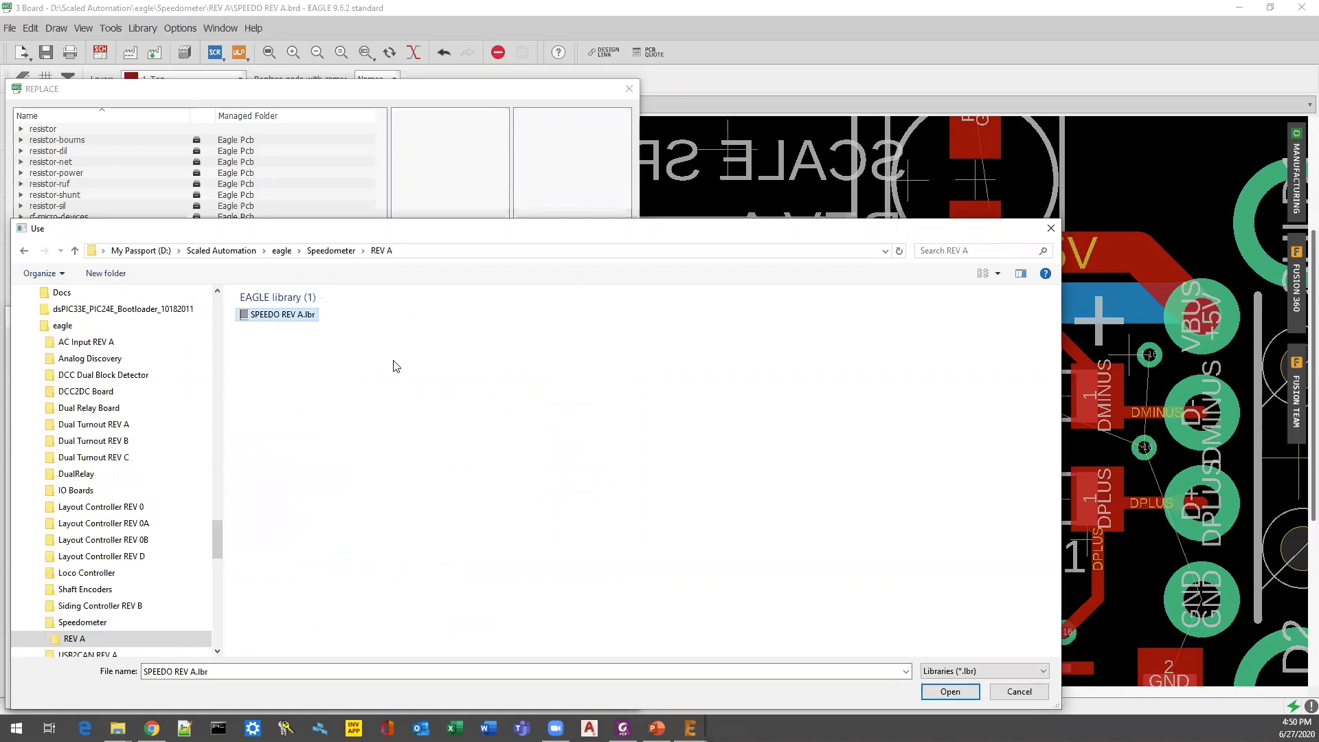
pyautogui.click(951, 692)
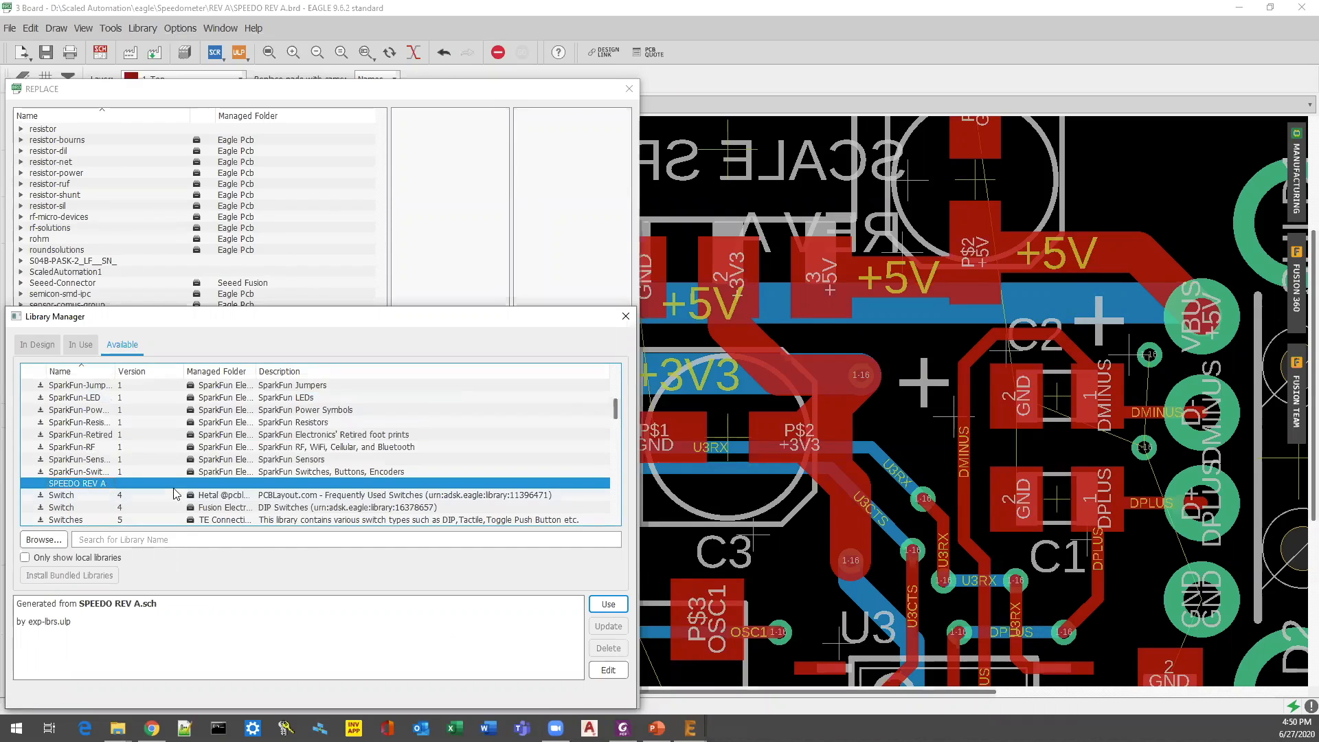
pyautogui.click(606, 605)
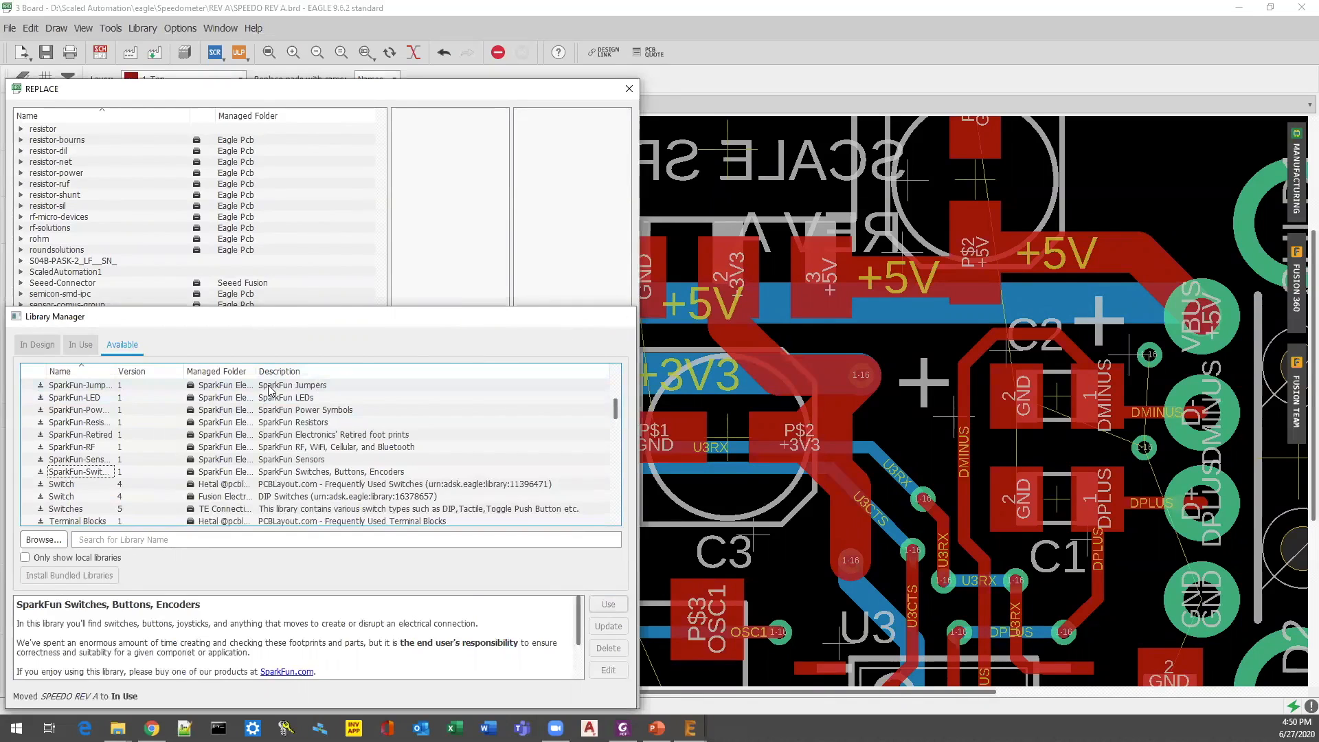
pyautogui.click(628, 318)
# Replace capacitor C2 with the C-EUC0805K device from the SPEEDO REV A library and end the Replace command.
pyautogui.click(43, 460)
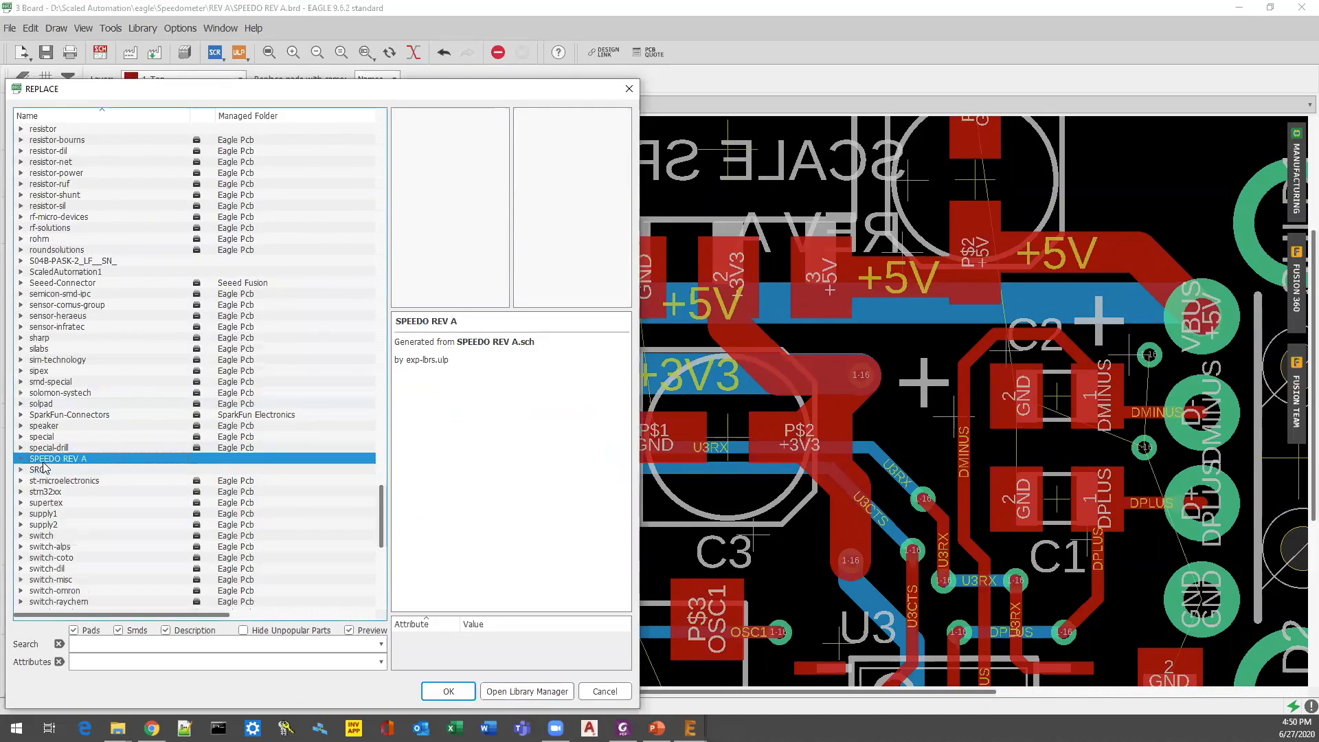
pyautogui.click(20, 459)
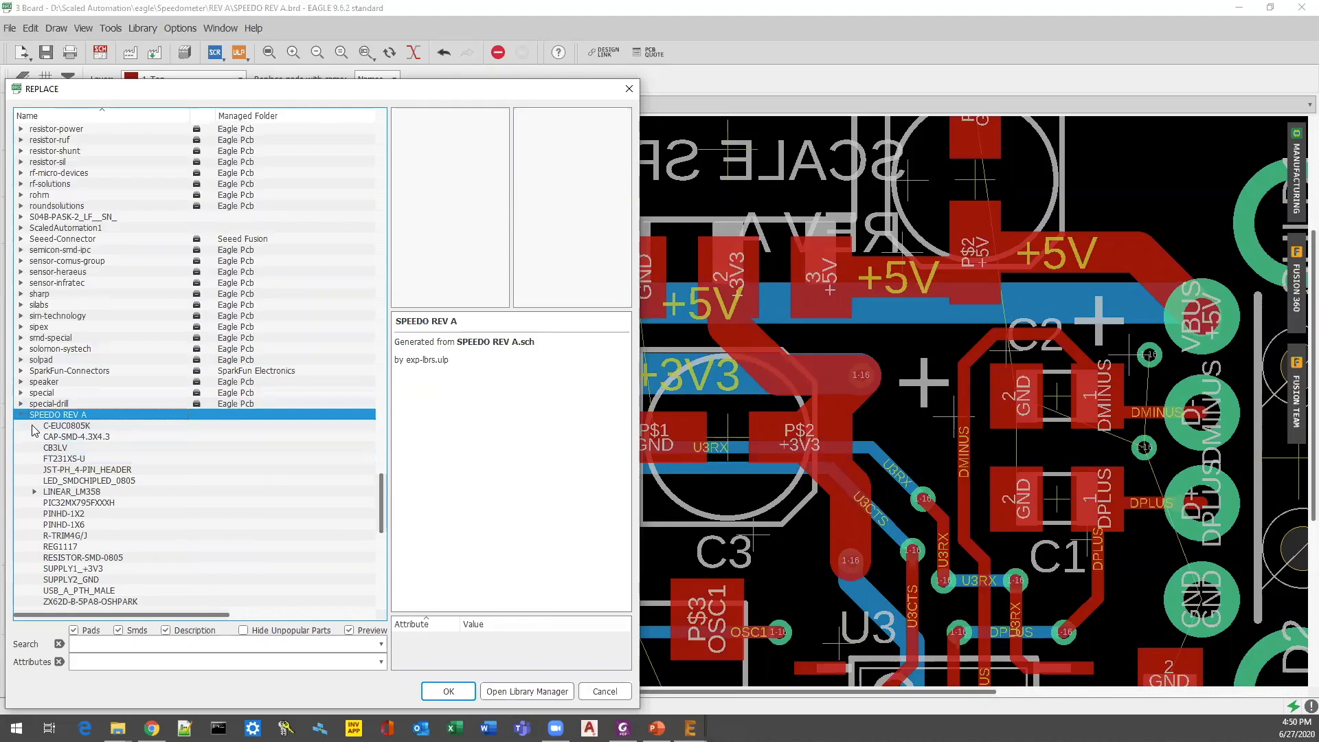
pyautogui.scroll(-1, 34, 430)
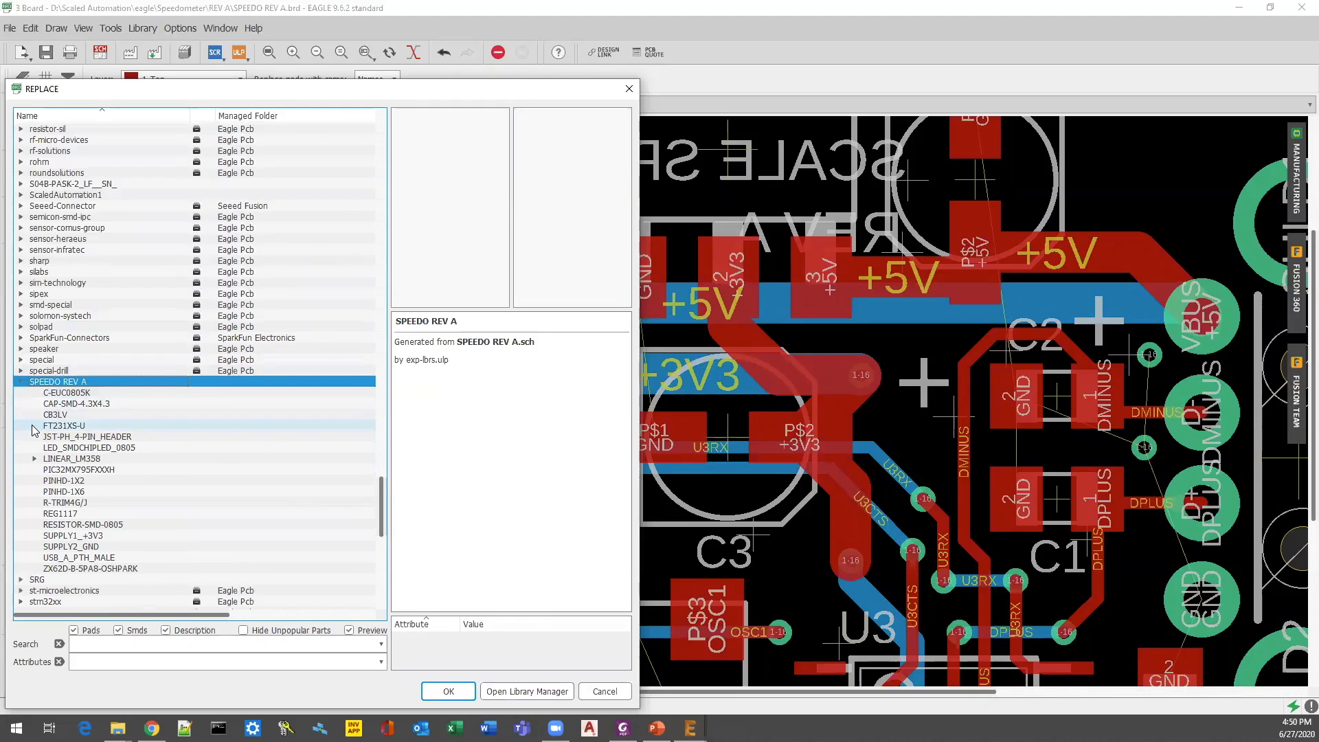
pyautogui.doubleClick(76, 385)
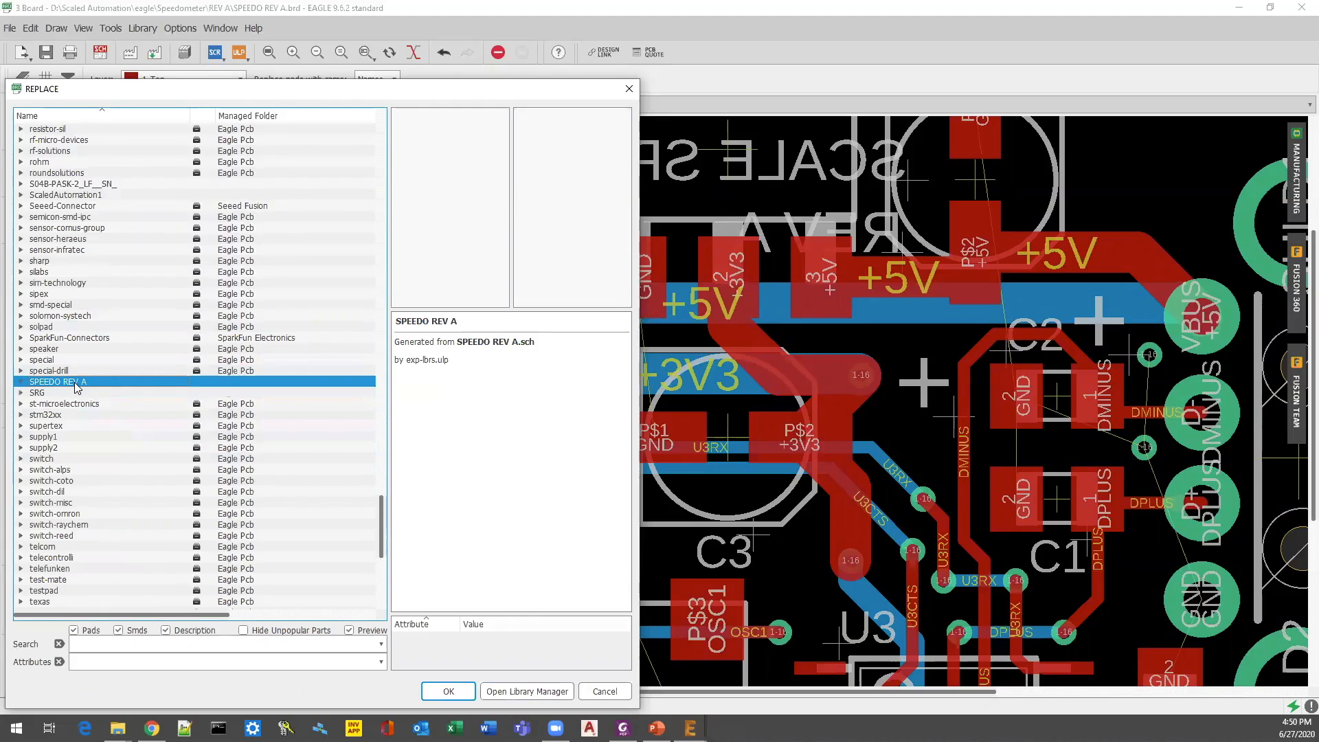
pyautogui.doubleClick(75, 385)
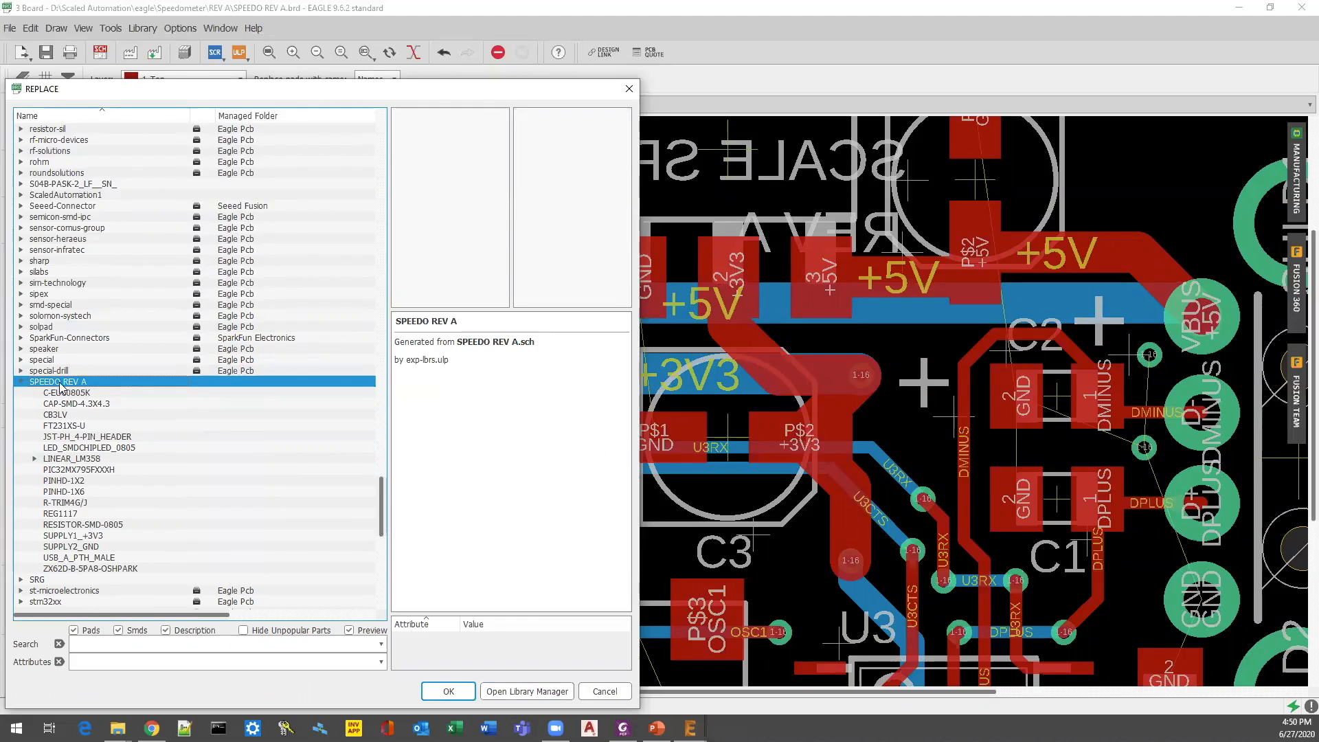
pyautogui.click(26, 382)
pyautogui.click(26, 382)
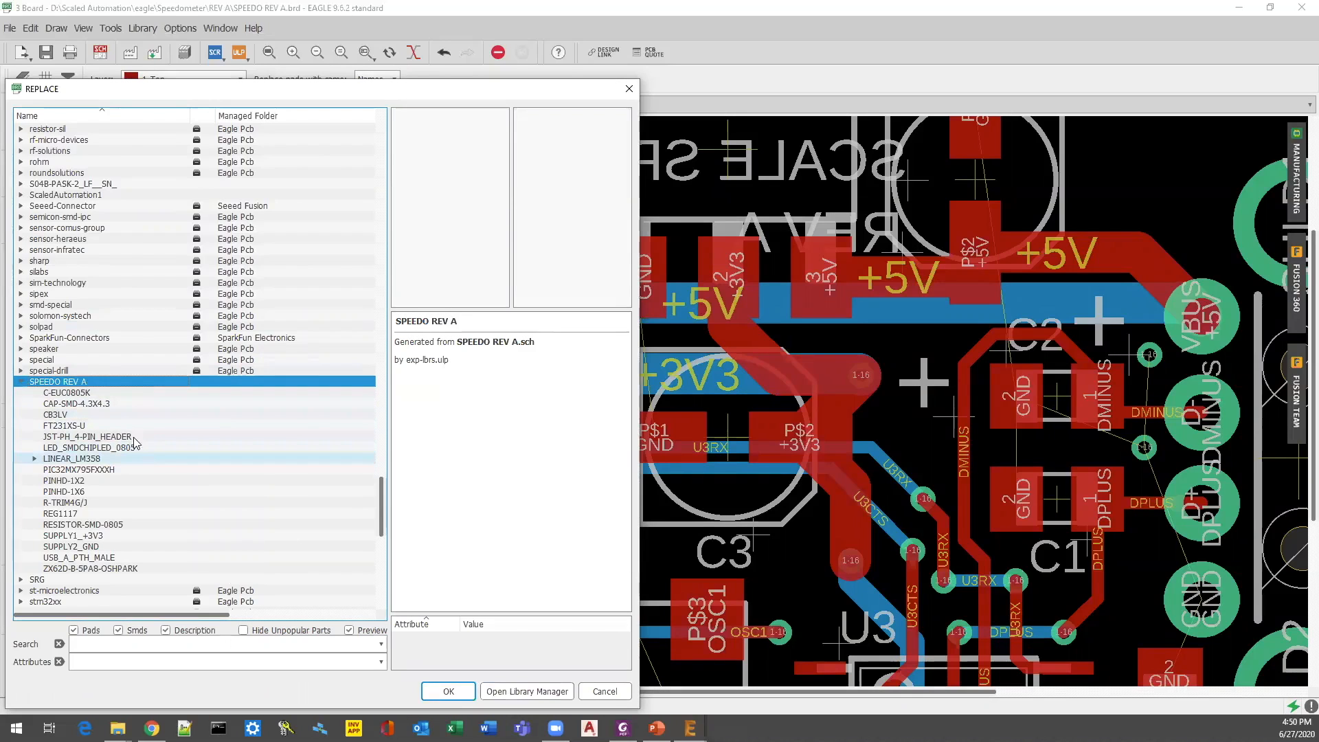
pyautogui.click(77, 393)
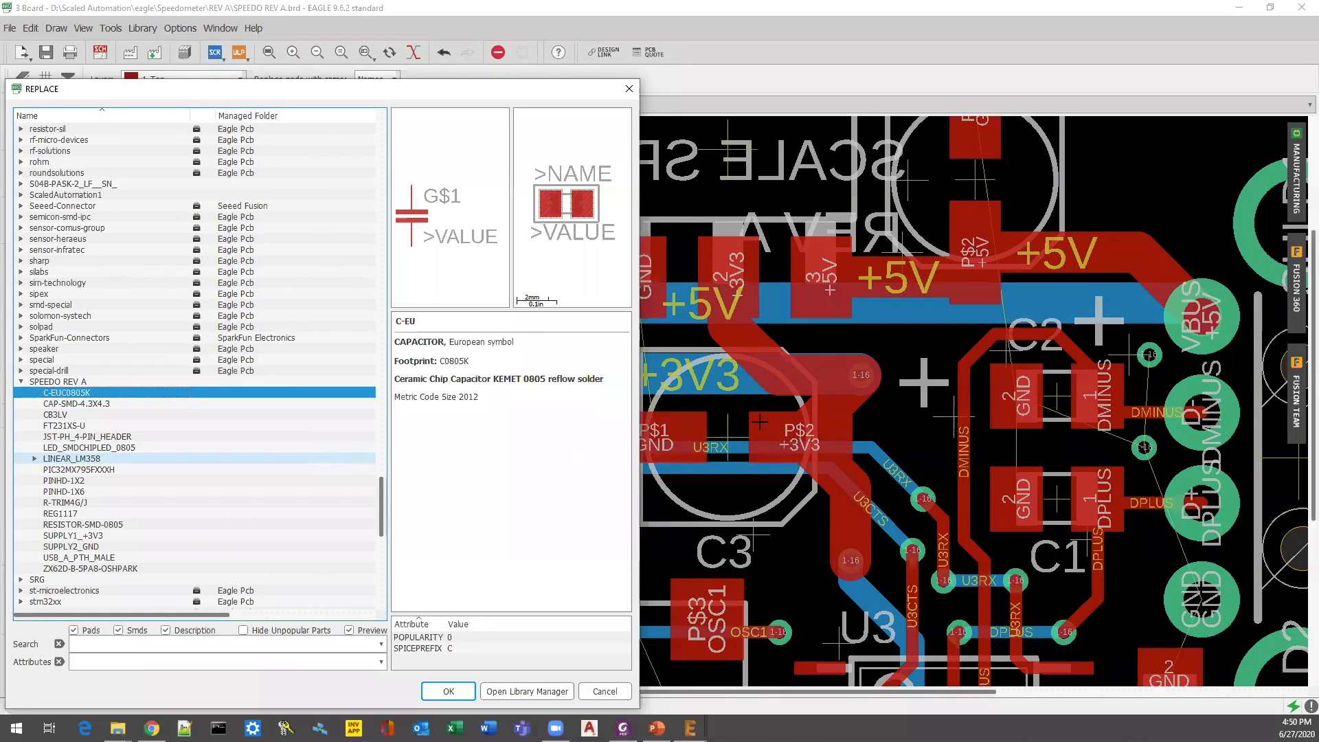
pyautogui.press('Escape')
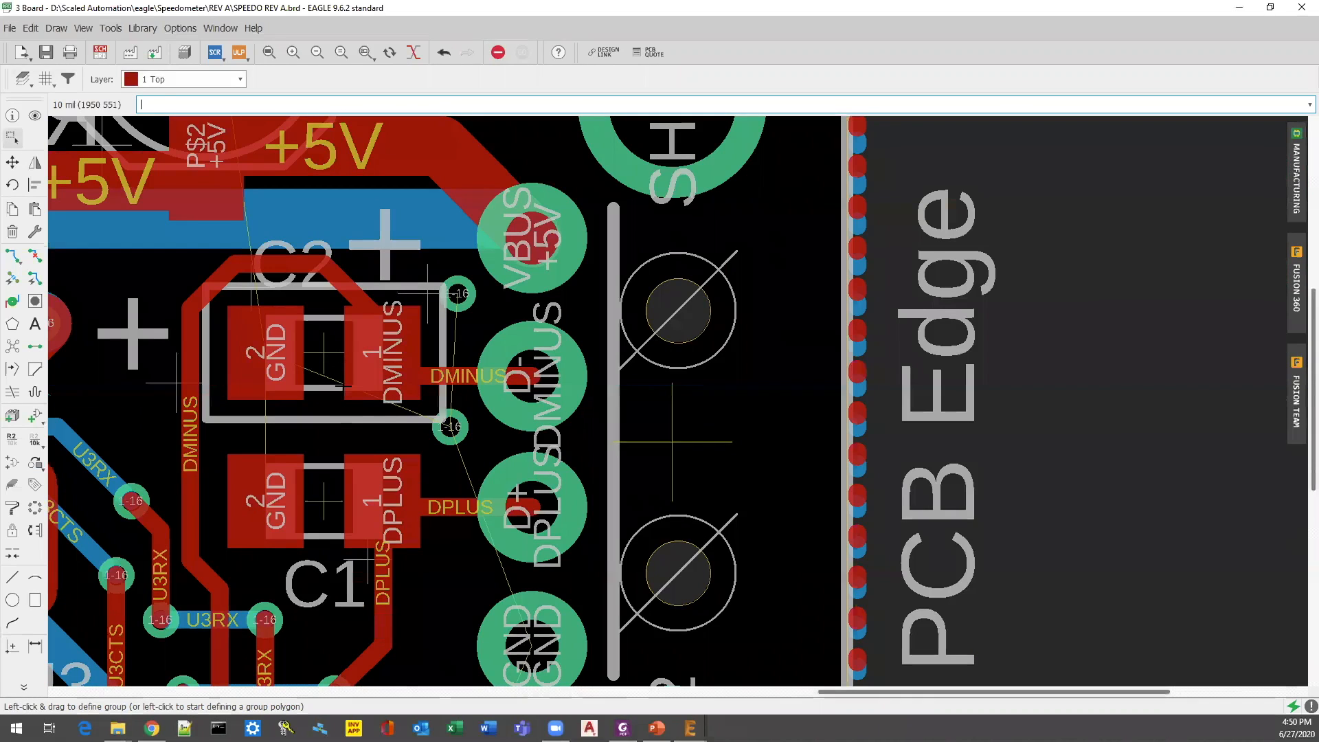
# Replace capacitor C1 on the board with the C-EUC0805K device from the SPEEDO REV A library and end the Replace command.
pyautogui.scroll(1, 292, 364)
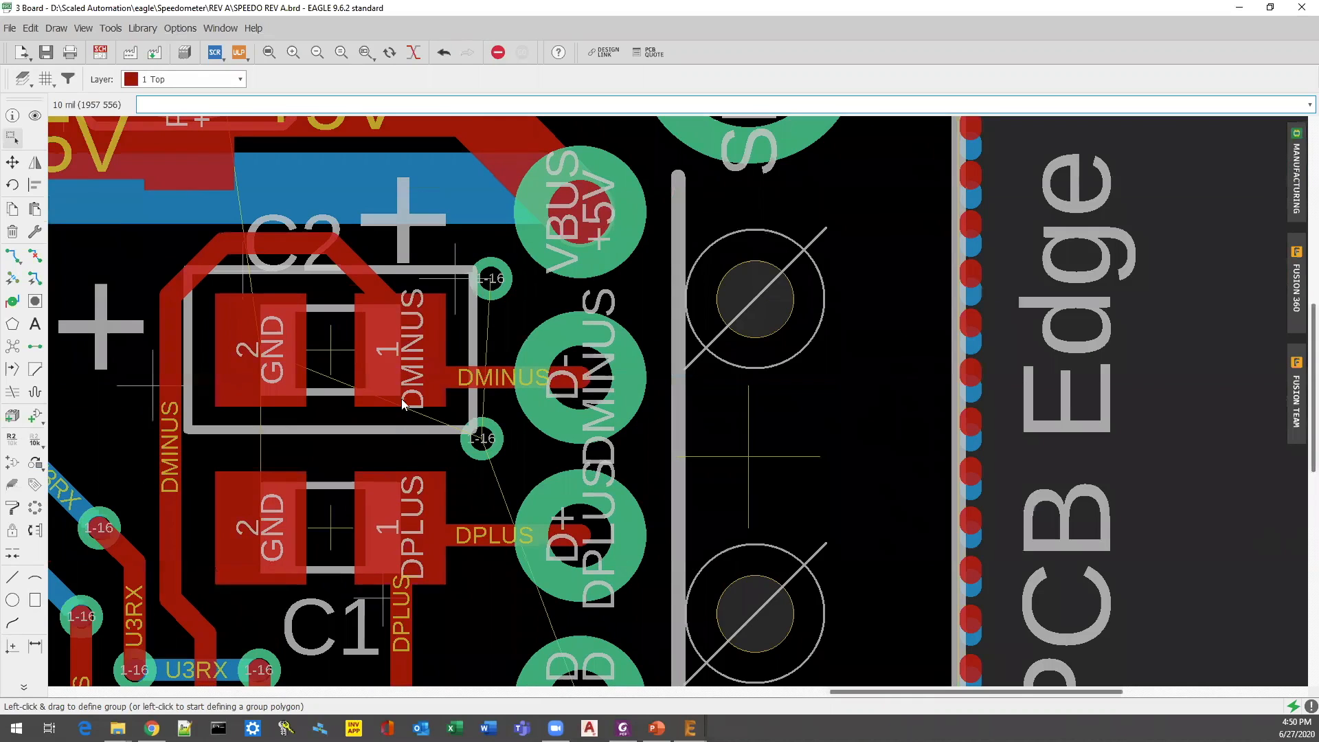
pyautogui.scroll(-5, 395, 230)
pyautogui.rightClick(390, 218)
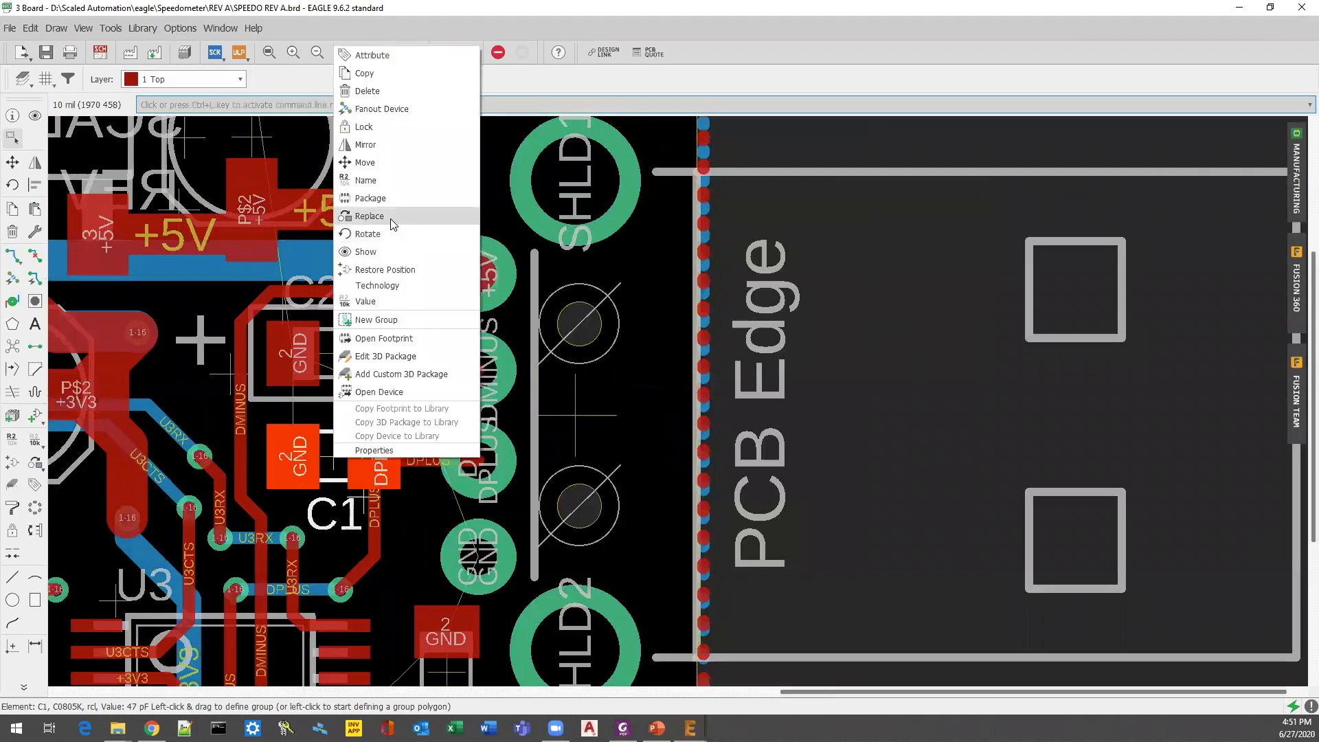
pyautogui.click(391, 218)
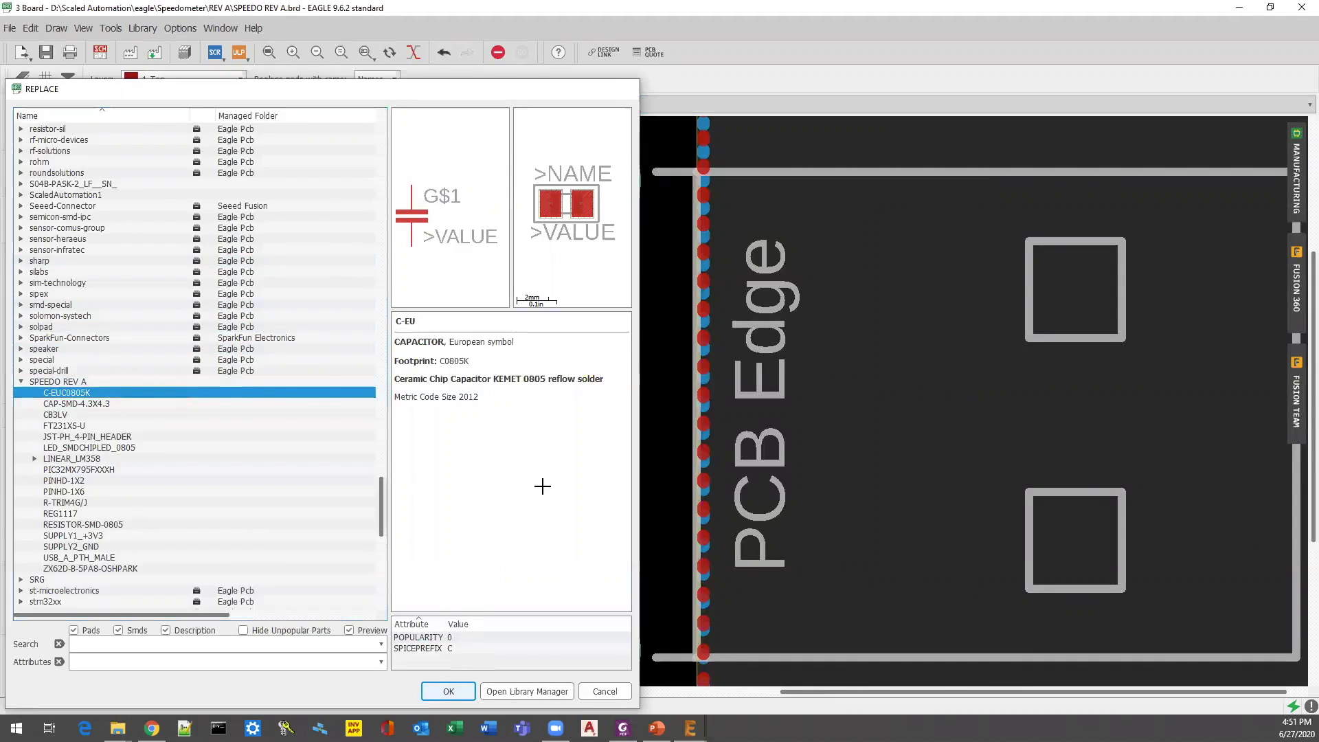
pyautogui.press('Escape')
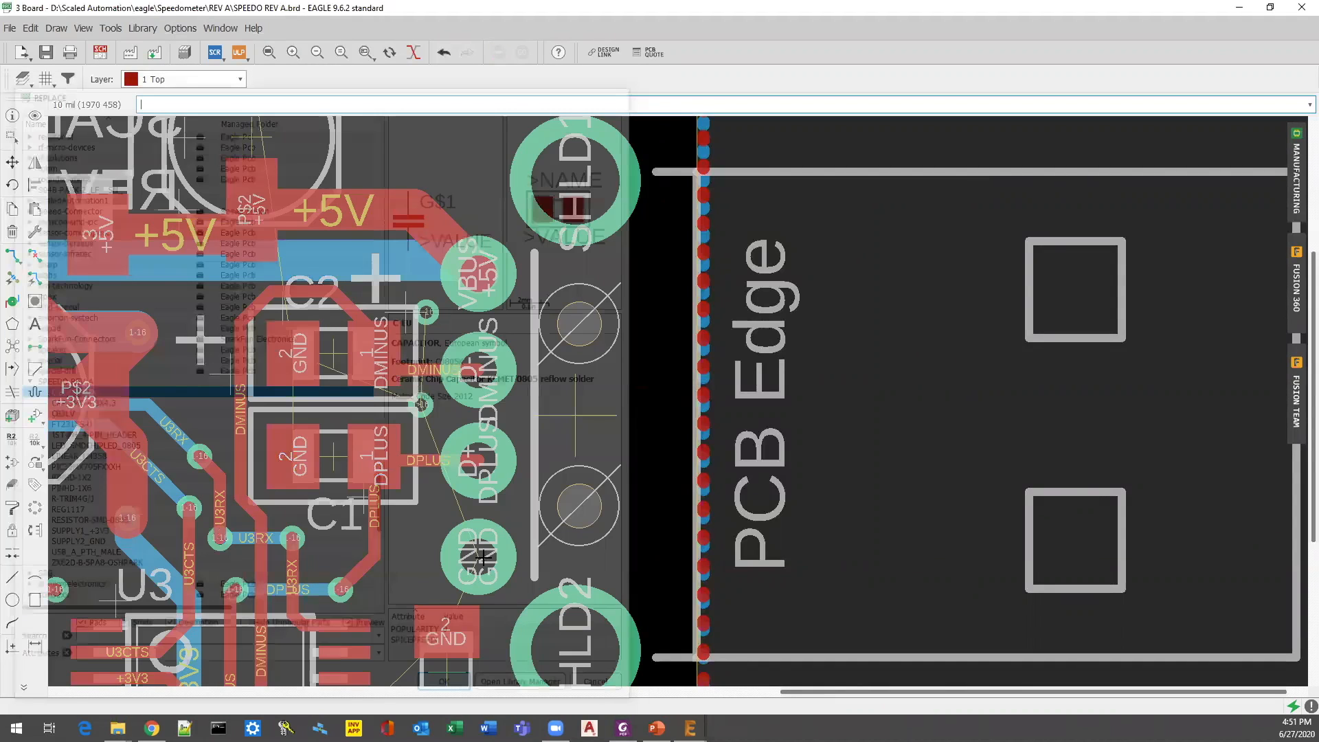
# Replace capacitor C13 with the C-EUC0805K device from the SPEEDO REV A library.
pyautogui.scroll(-3, 485, 564)
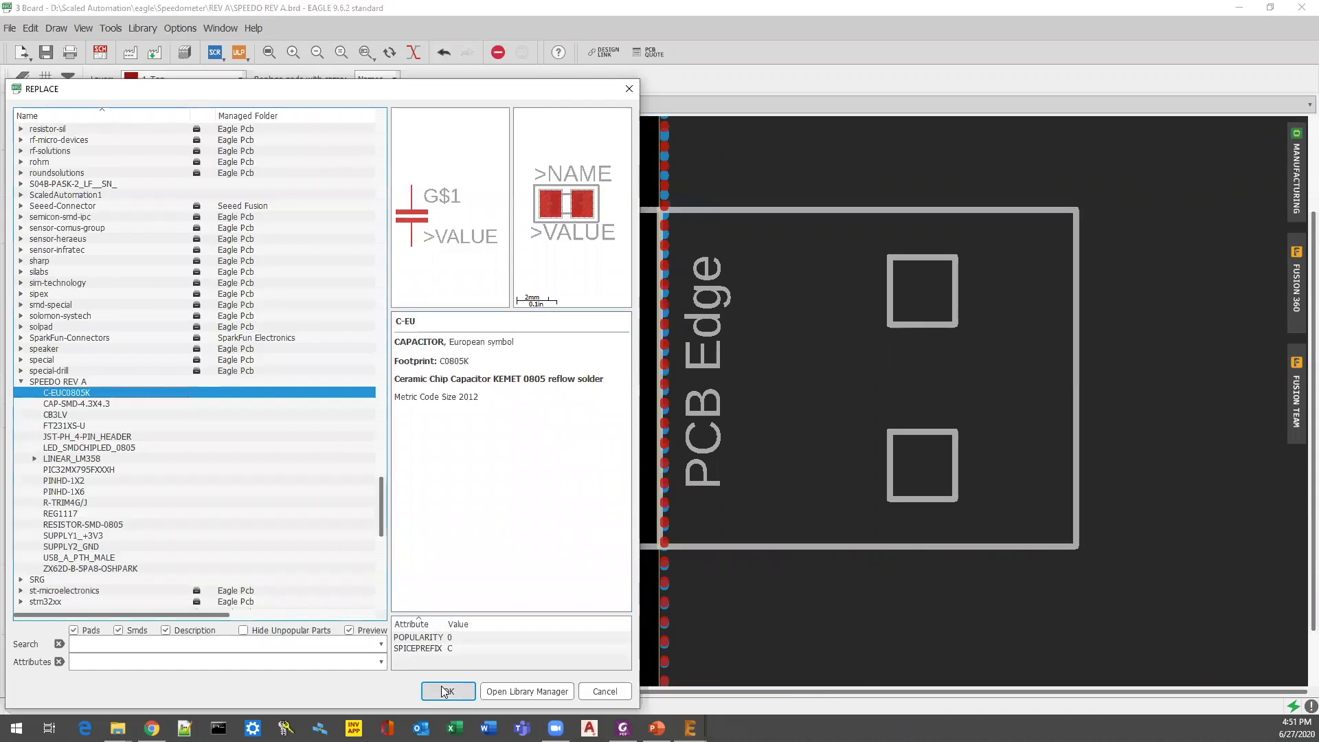
pyautogui.click(446, 691)
pyautogui.scroll(-1, 578, 531)
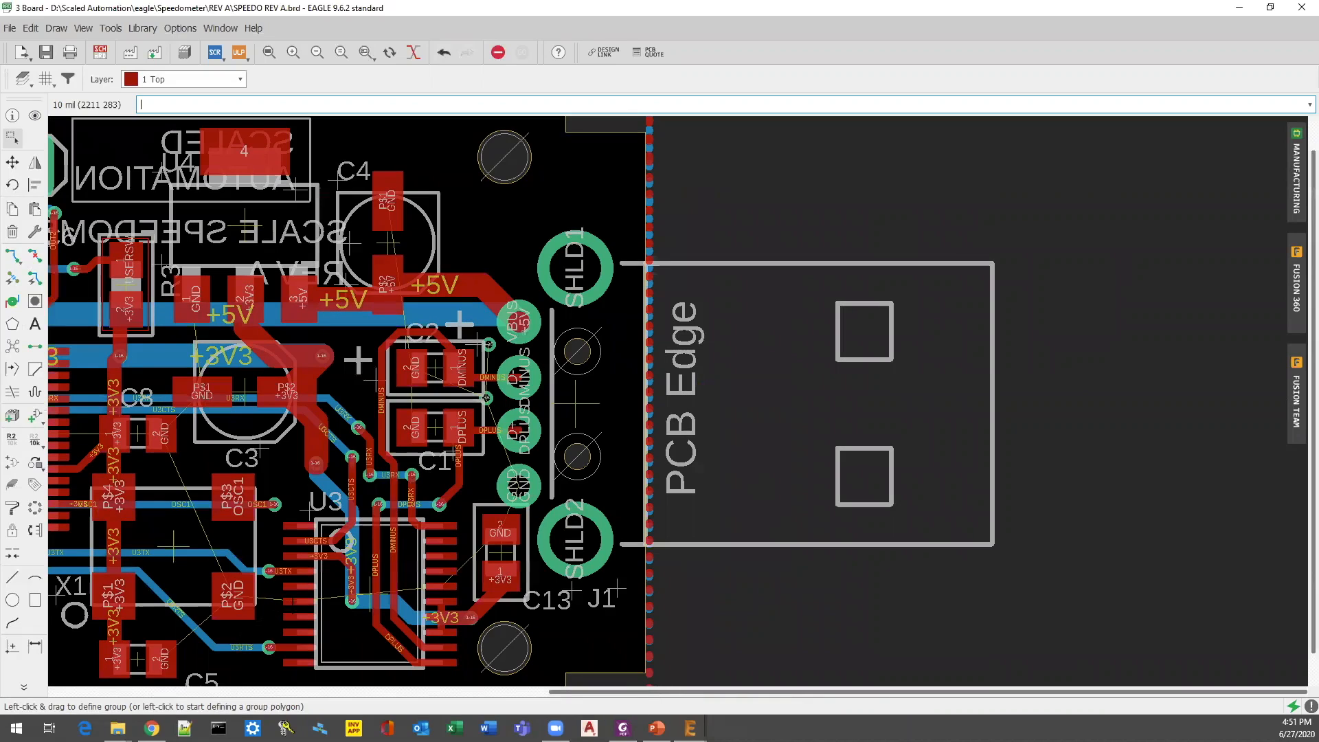
# Replace capacitor C5 near the board's lower edge with the C-EUC0805K device from the SPEEDO REV A library.
pyautogui.scroll(-1, 298, 603)
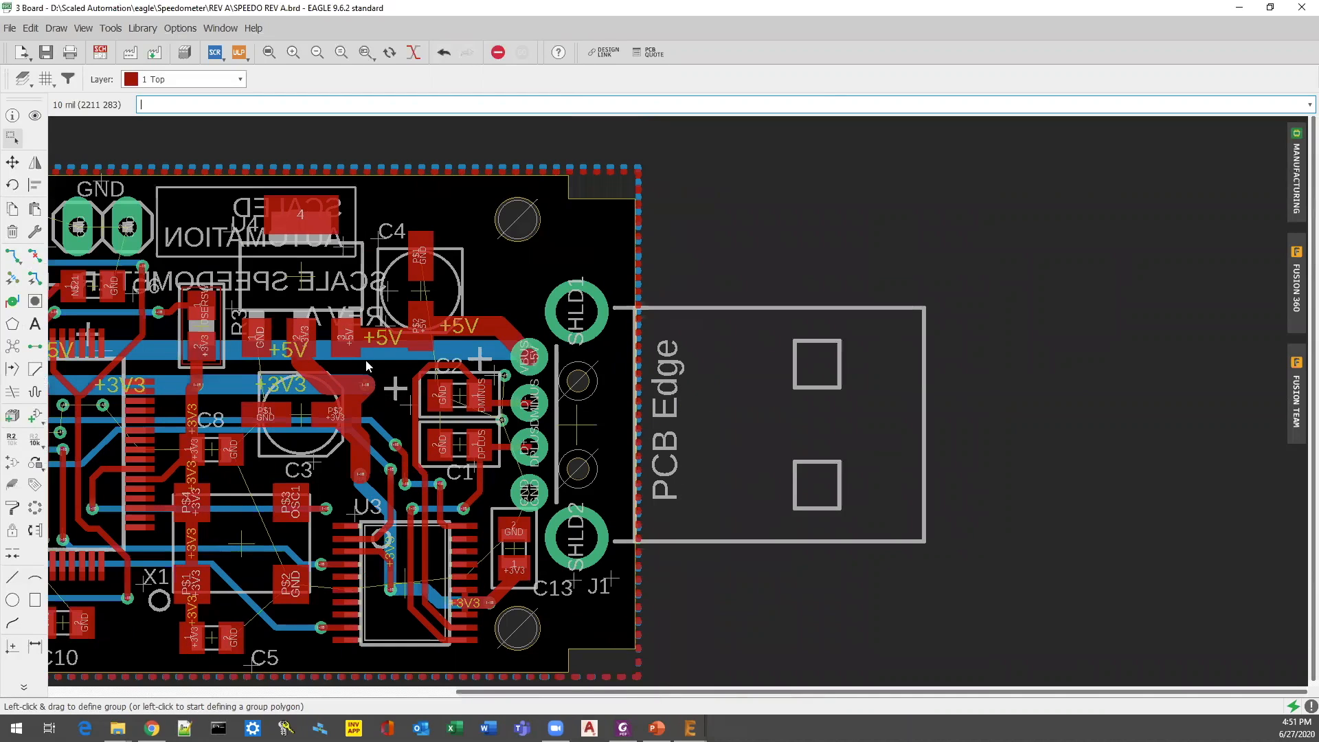
pyautogui.scroll(1, 301, 604)
pyautogui.rightClick(300, 605)
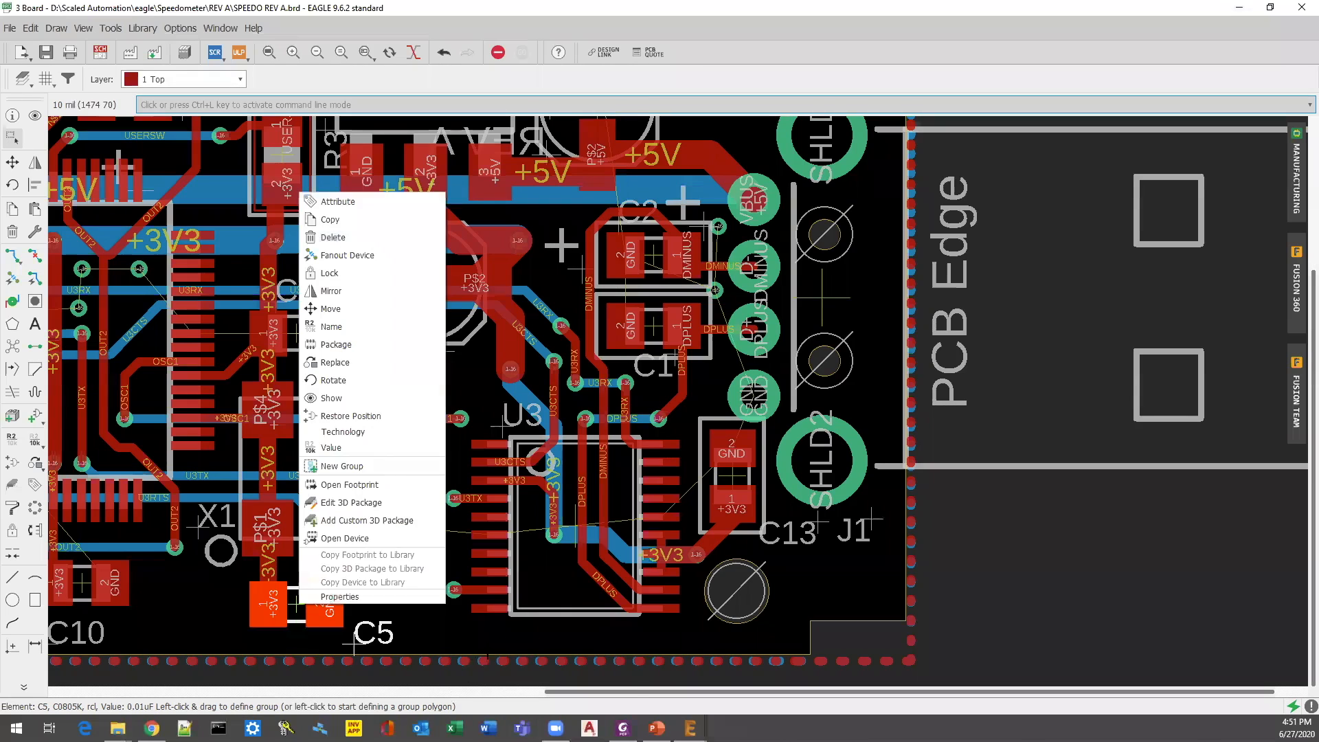
pyautogui.click(335, 362)
pyautogui.click(442, 689)
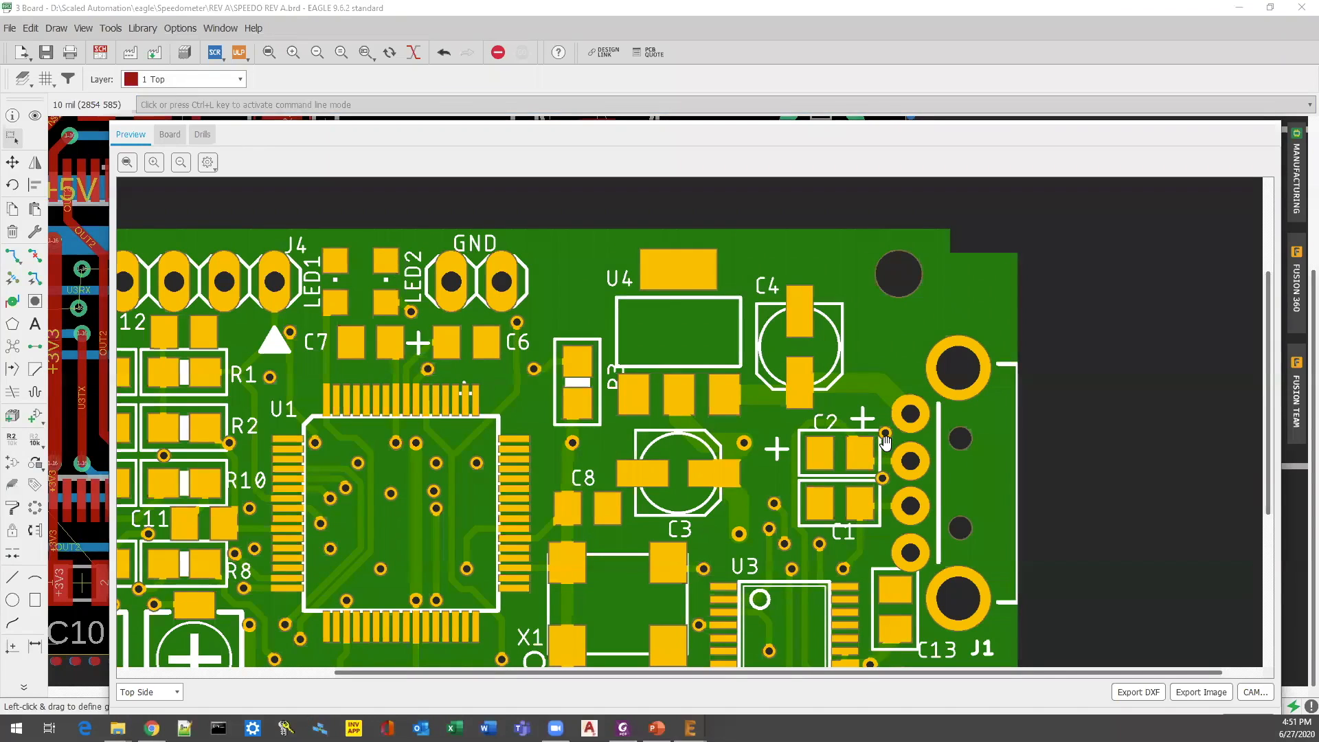
# Inspect the component outlines in the board's top-side manufacturing preview, then start the CAM output and back out of it.
pyautogui.scroll(-2, 885, 441)
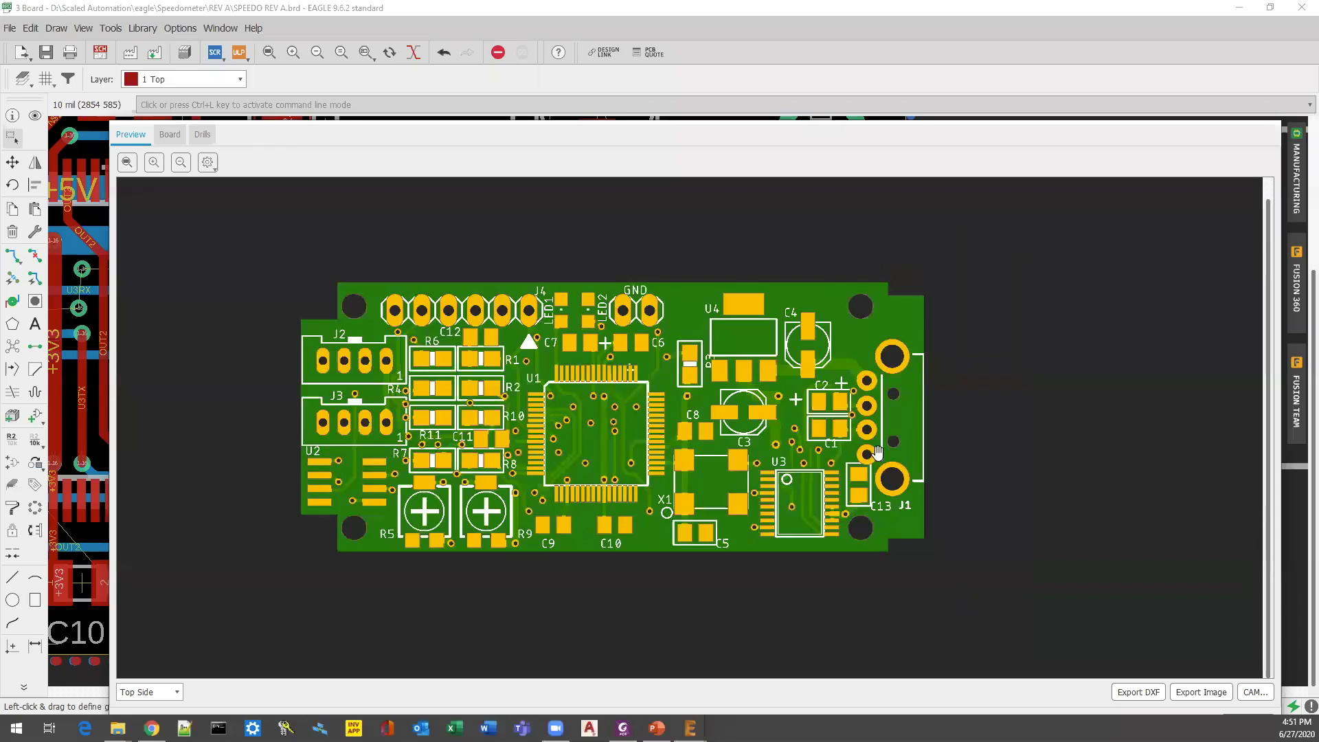
pyautogui.scroll(1, 877, 452)
pyautogui.scroll(1, 855, 529)
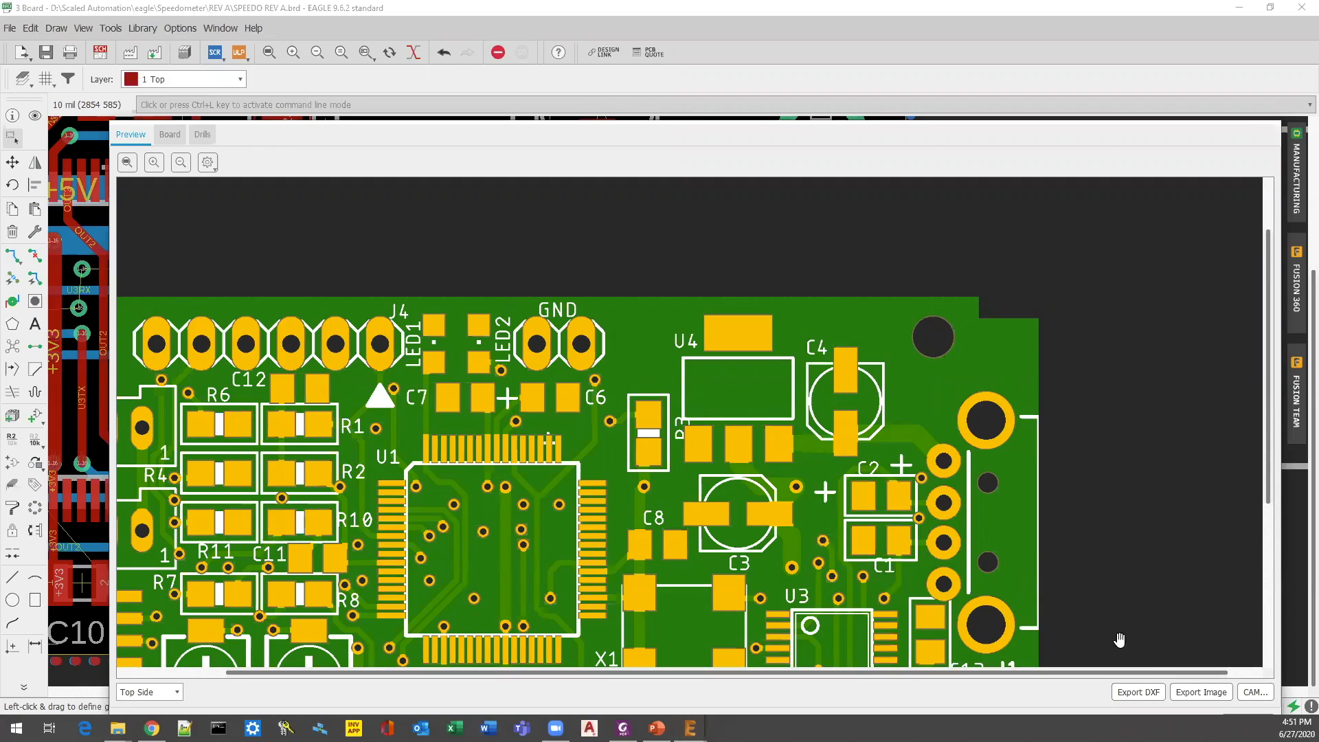
pyautogui.click(1247, 694)
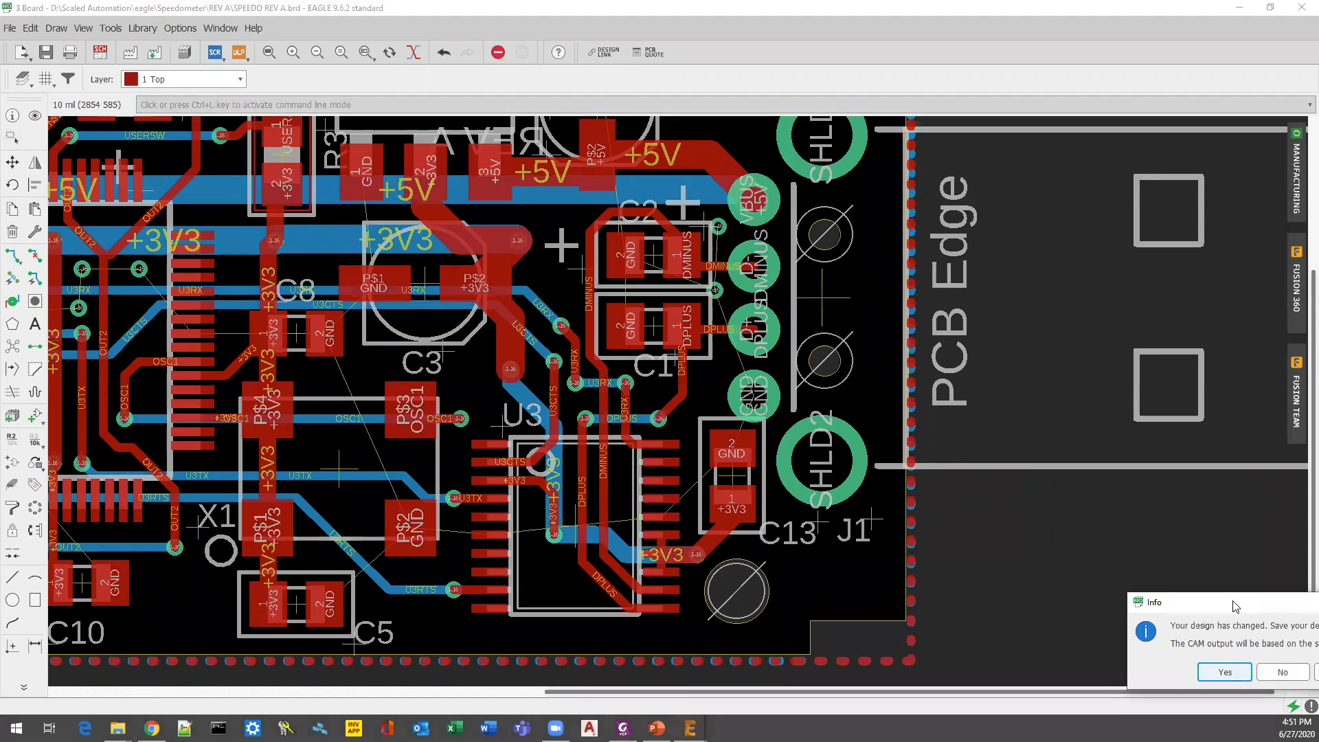
pyautogui.click(1142, 646)
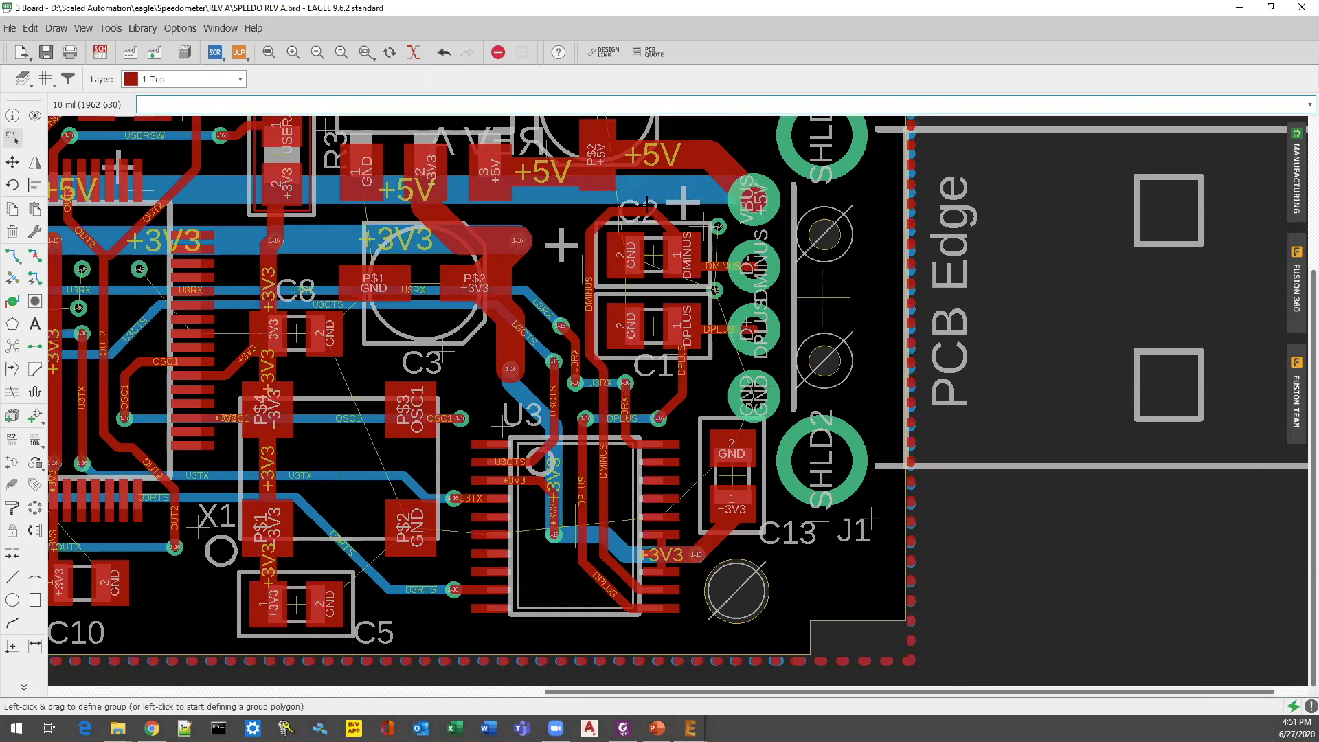
# Move the C2 name label above its capacitor outline and the C1 name label below its capacitor outline.
pyautogui.scroll(1, 639, 185)
pyautogui.scroll(1, 645, 199)
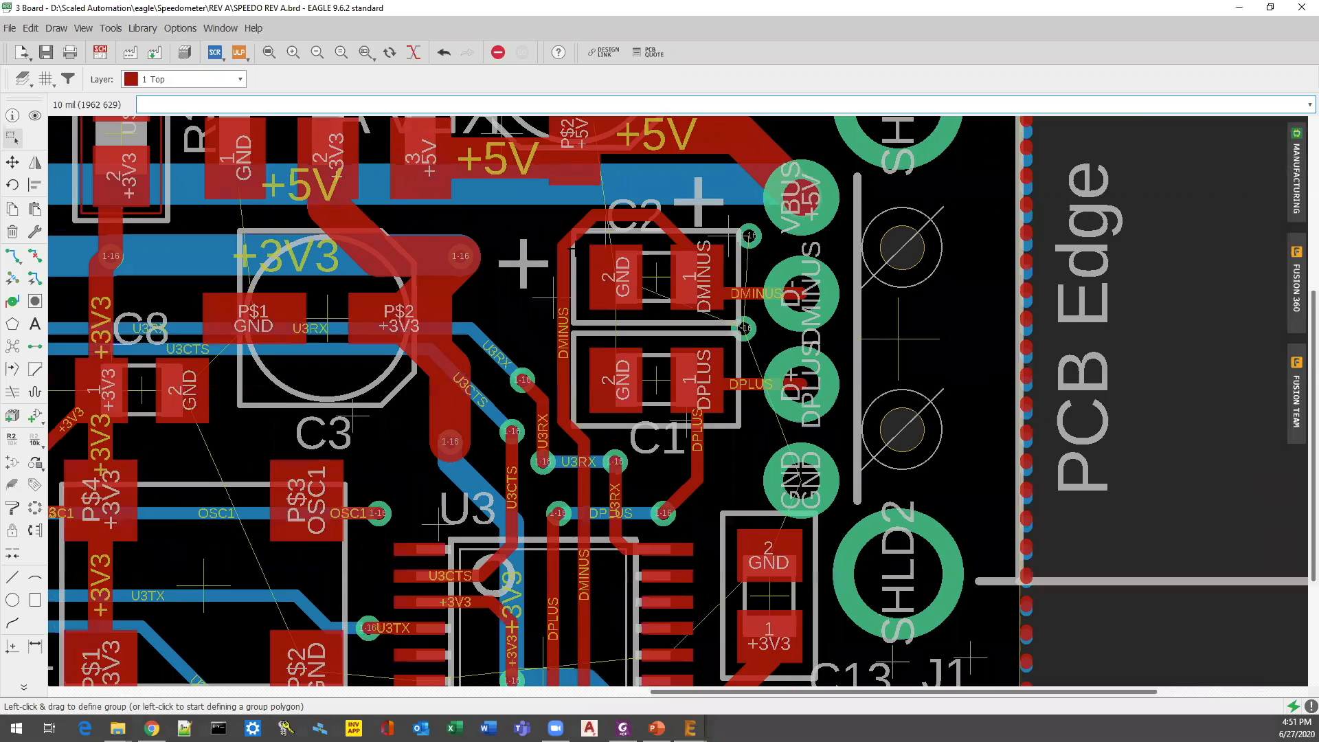
pyautogui.scroll(3, 649, 203)
pyautogui.rightClick(577, 251)
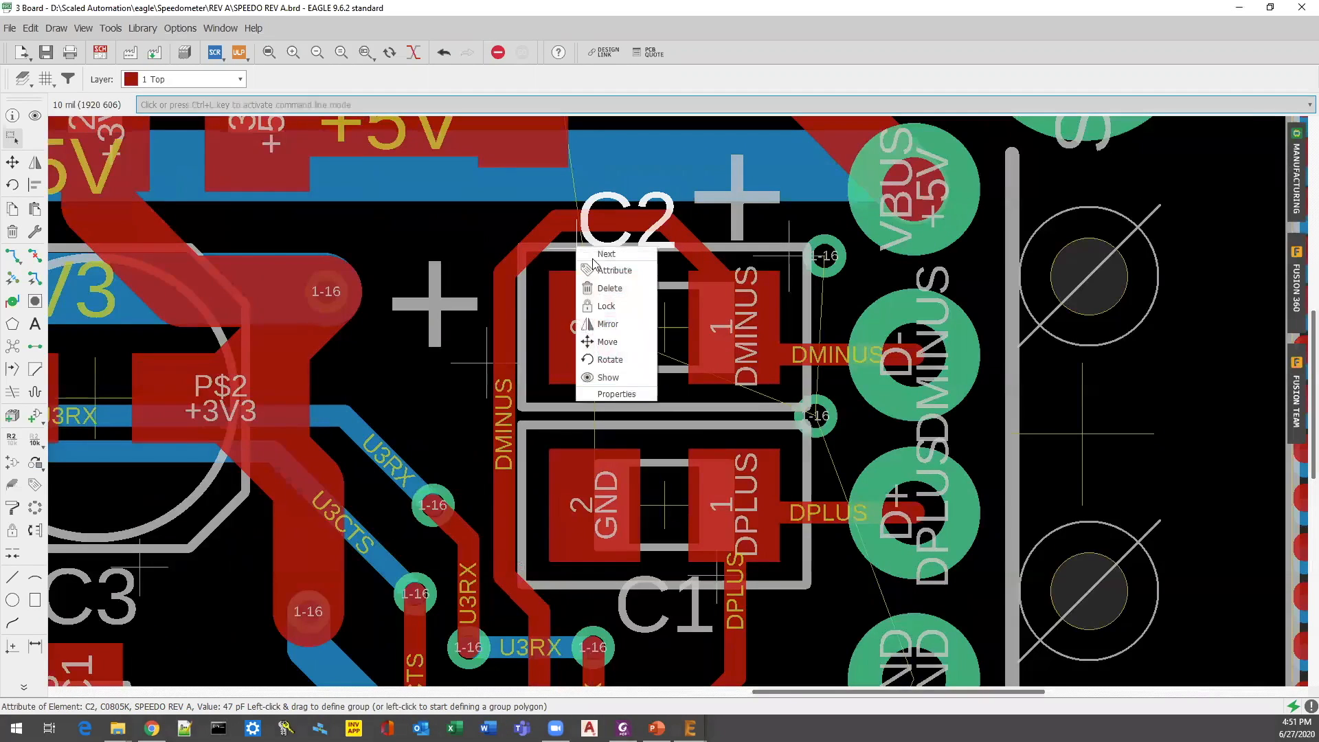
pyautogui.click(619, 343)
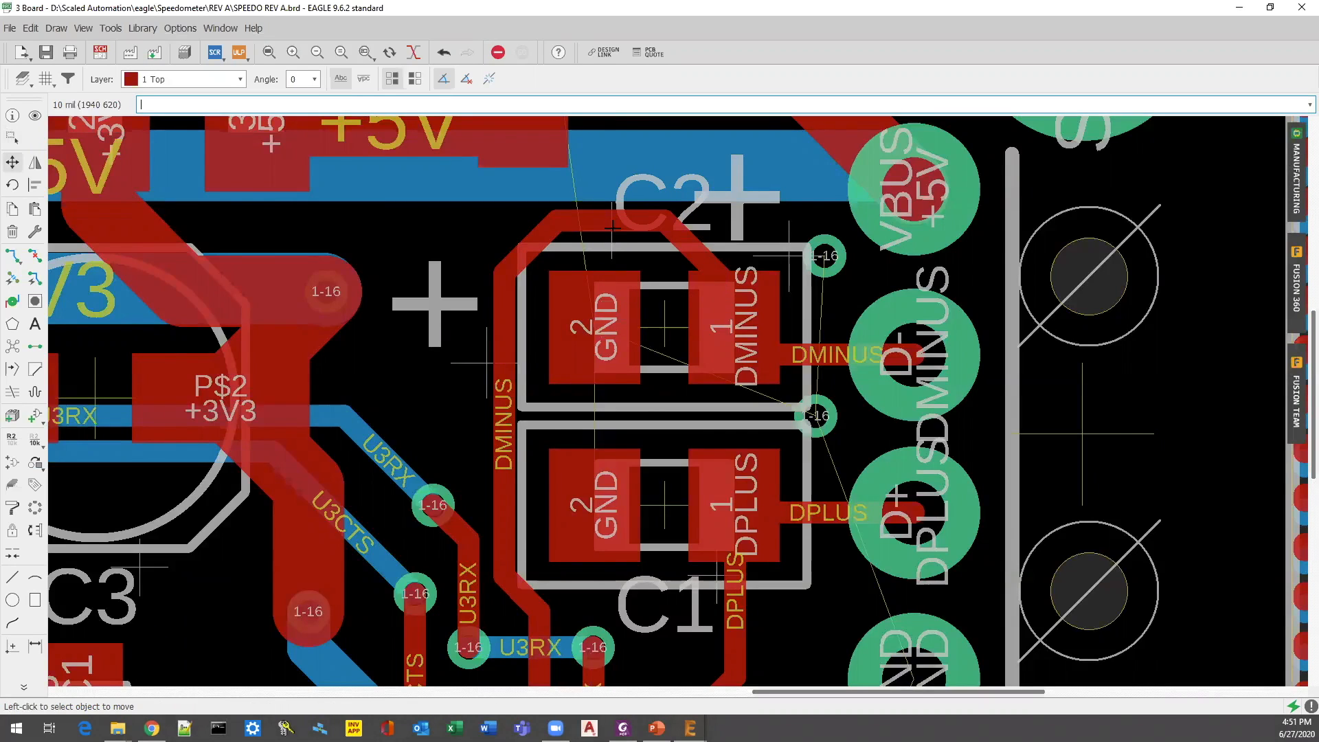
pyautogui.rightClick(611, 228)
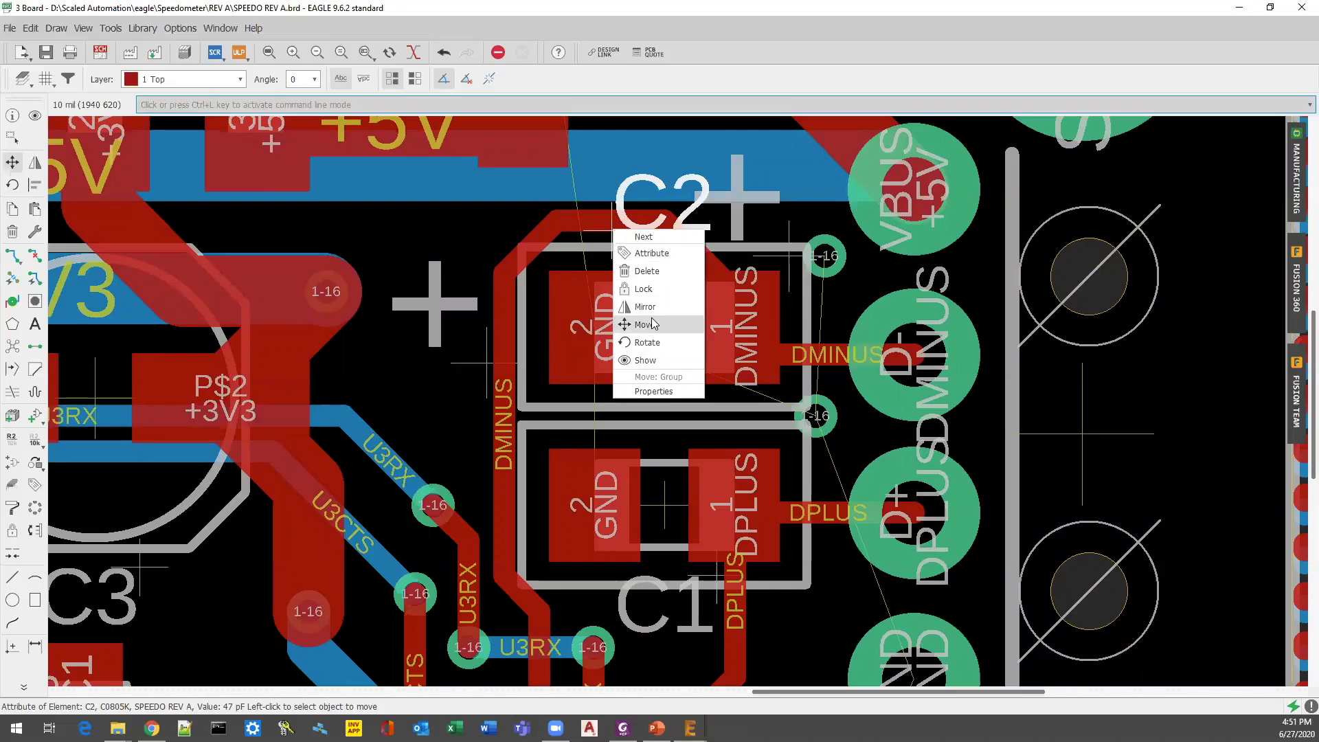
pyautogui.click(652, 325)
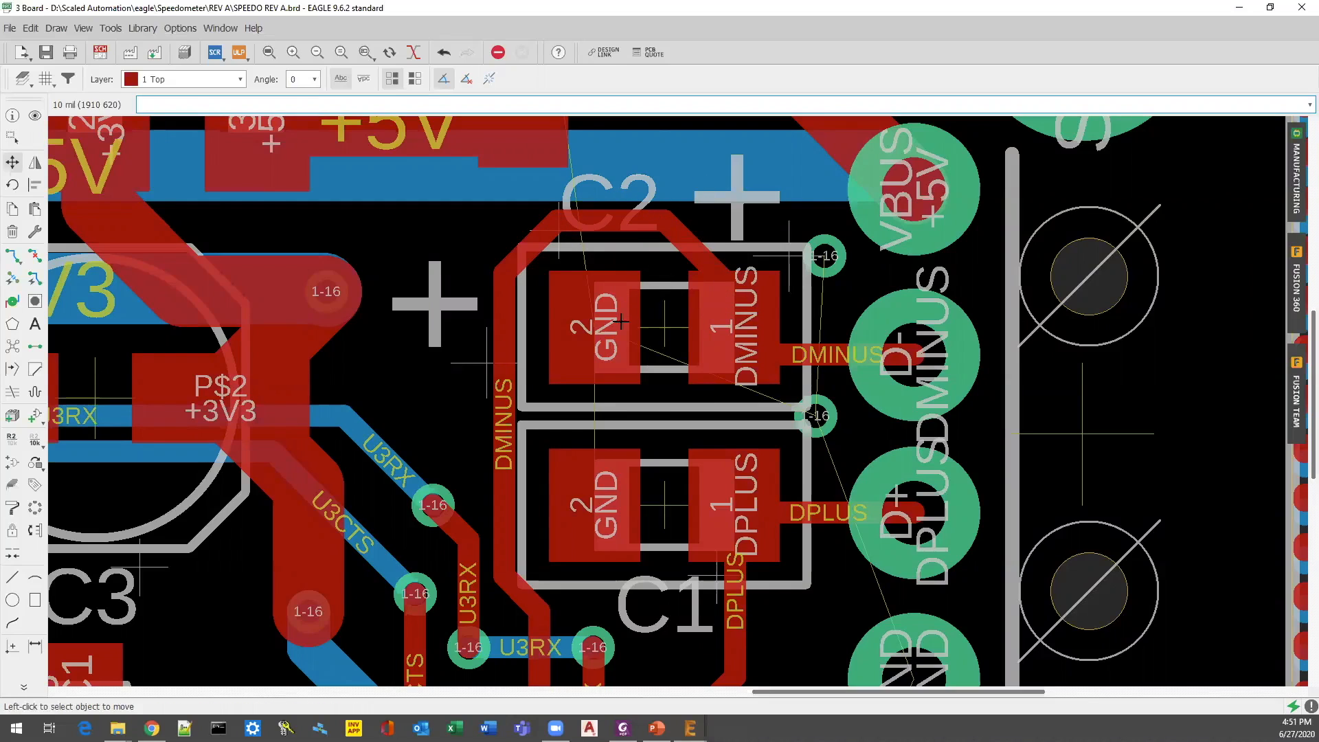
pyautogui.rightClick(716, 577)
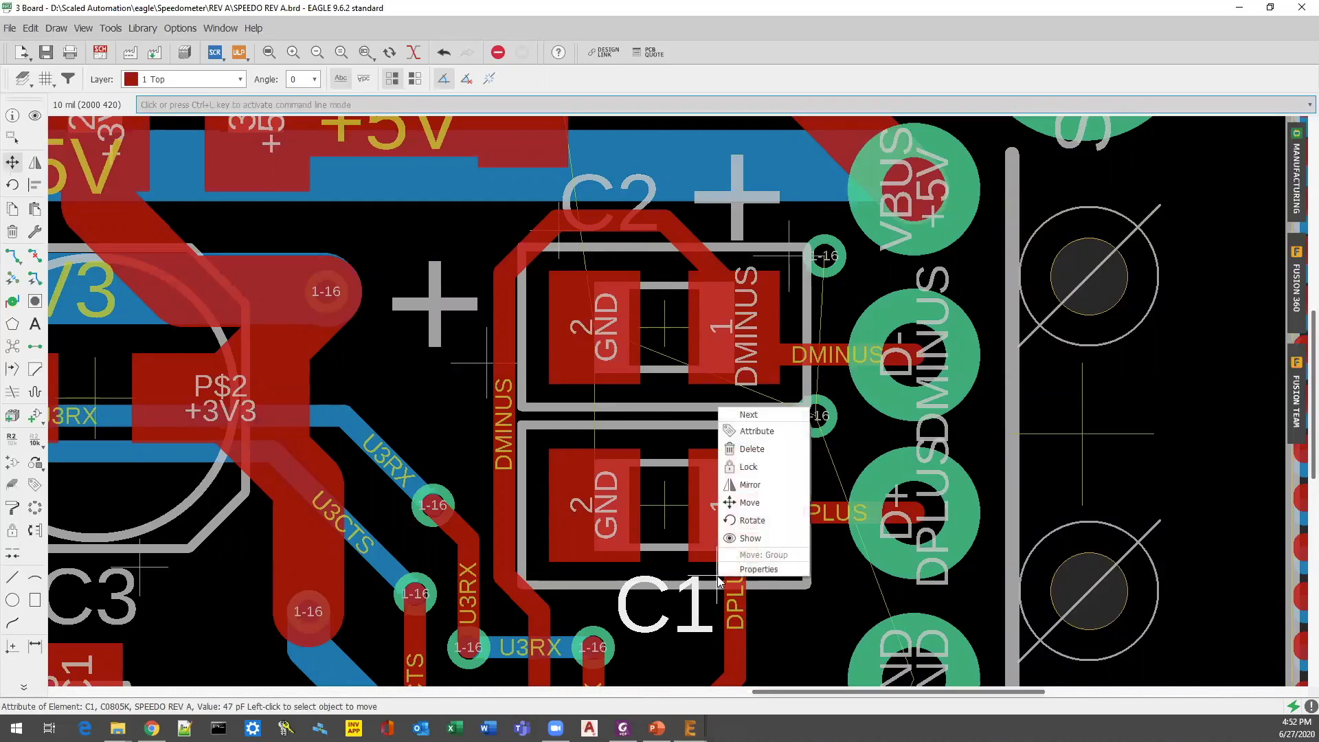
pyautogui.click(739, 543)
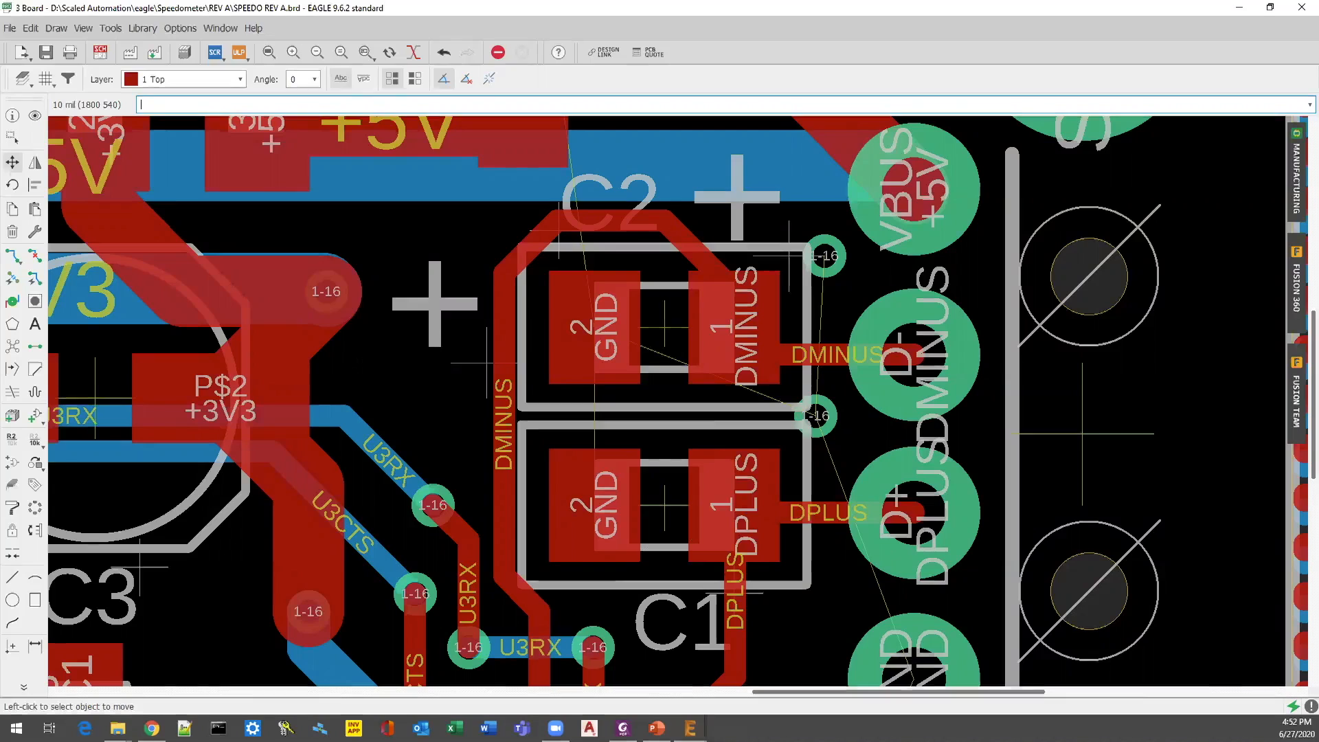
pyautogui.click(1240, 8)
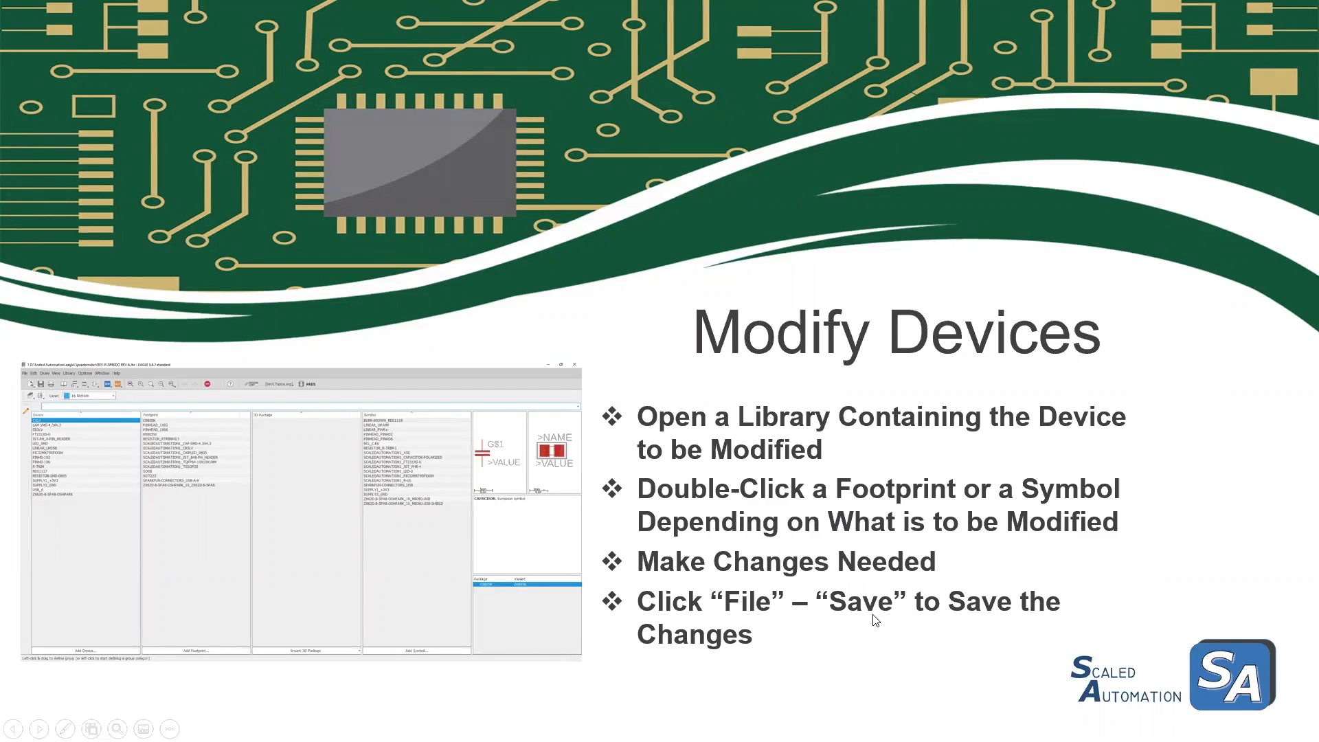
pyautogui.click(845, 626)
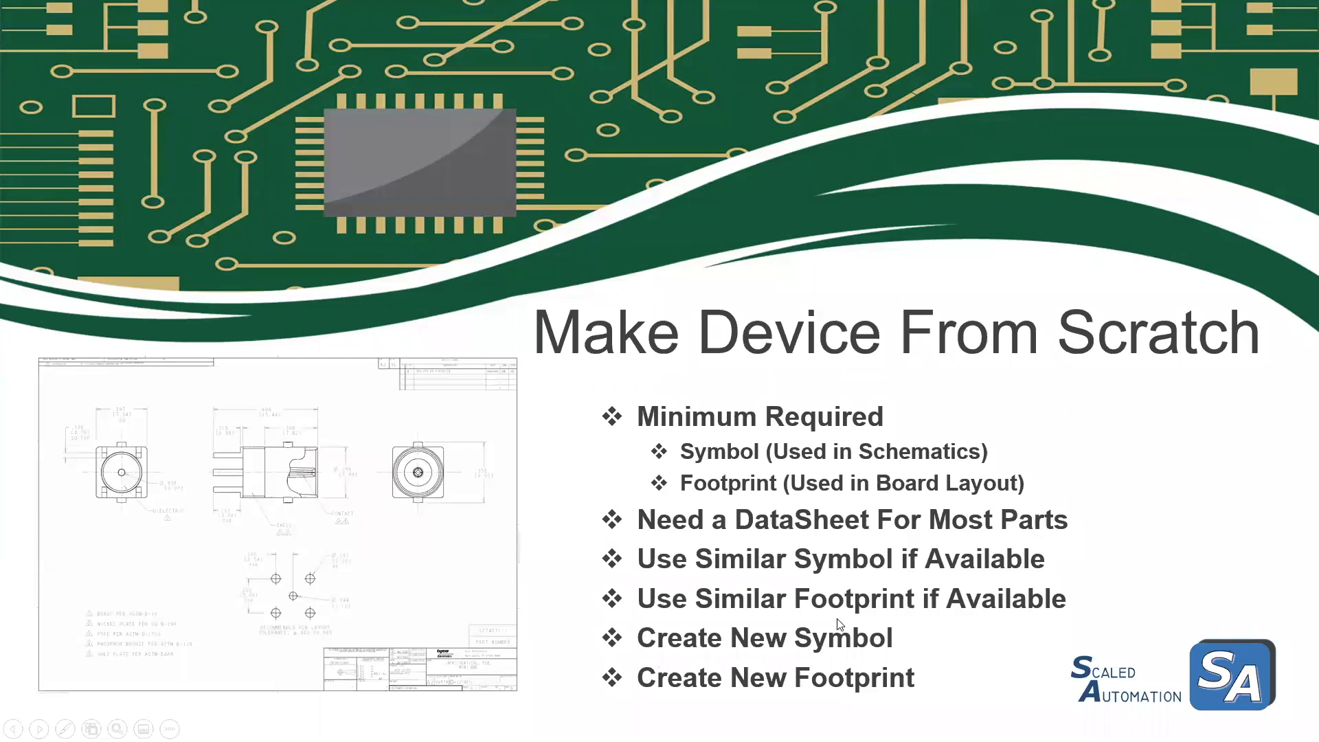
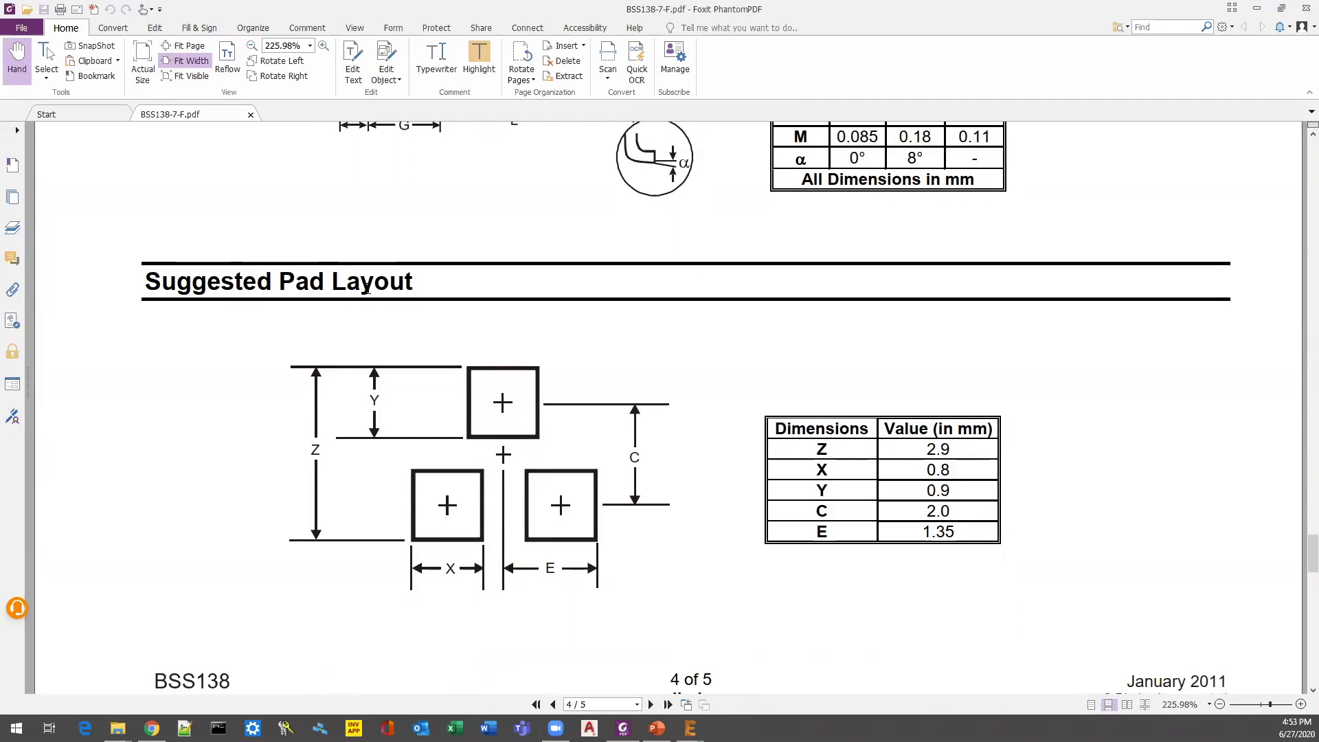
# Examine the SOT23 package dimensions and the suggested pad layout in the BSS138-7-F.pdf datasheet.
pyautogui.scroll(7, 367, 290)
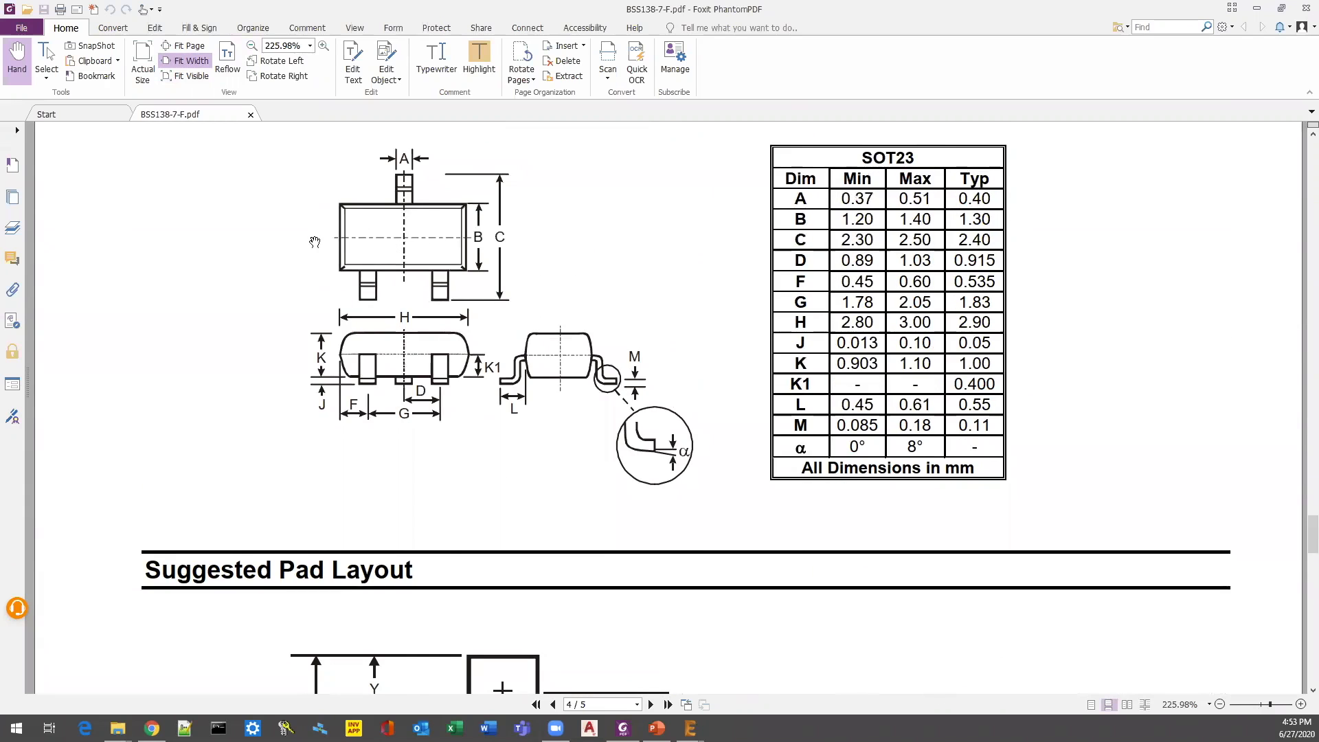
pyautogui.scroll(-6, 236, 275)
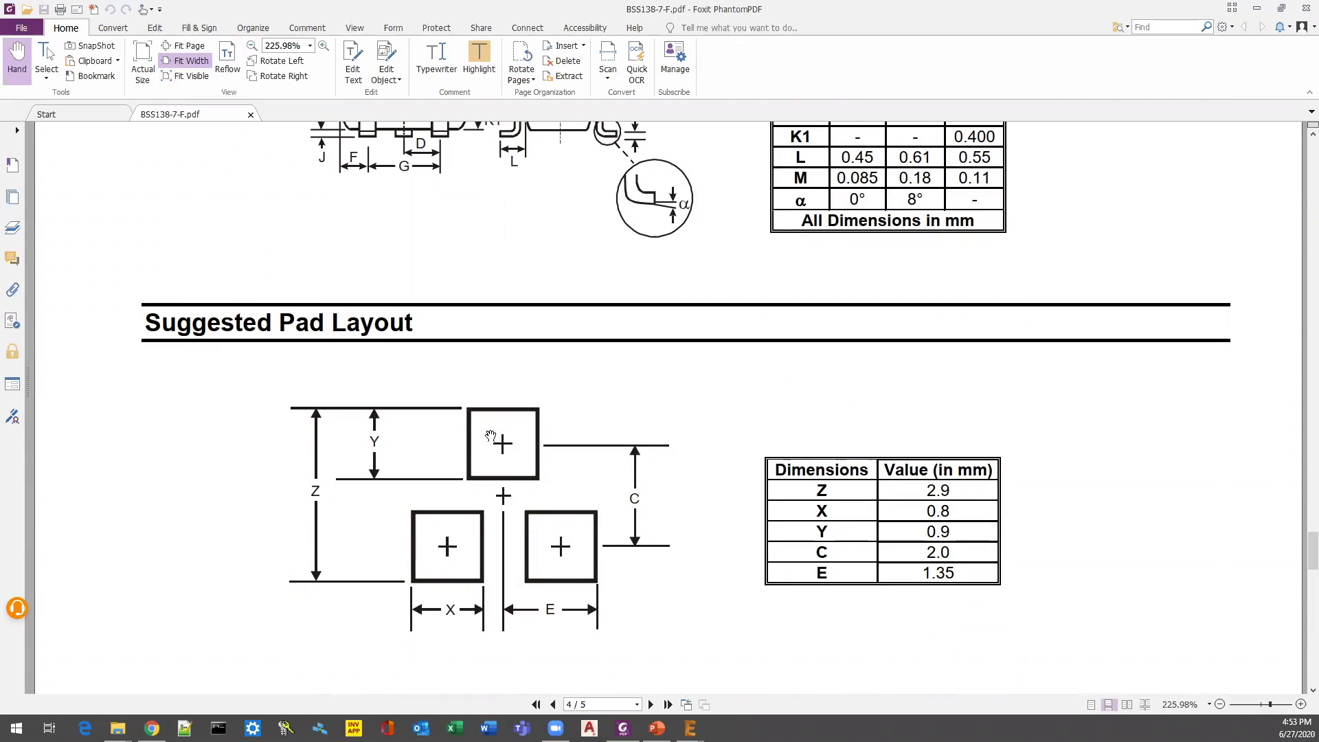
pyautogui.scroll(6, 490, 435)
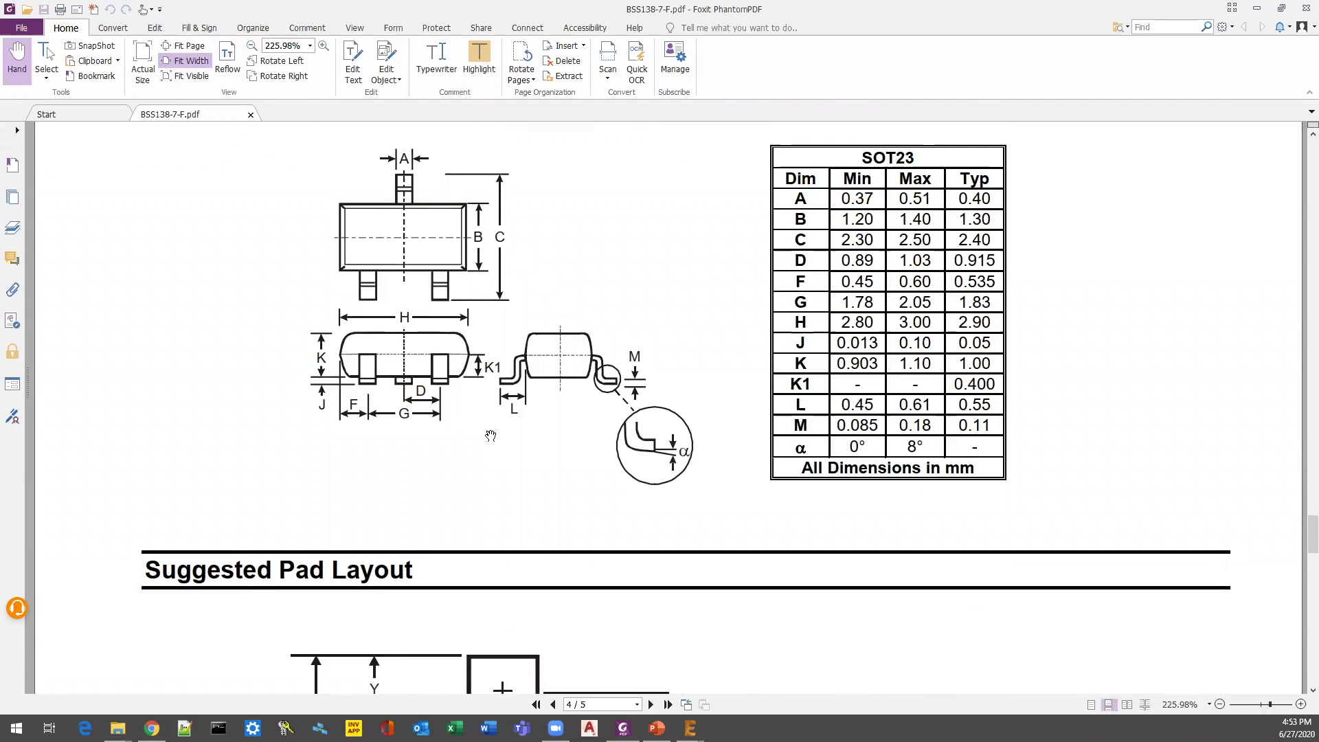
pyautogui.scroll(-6, 485, 433)
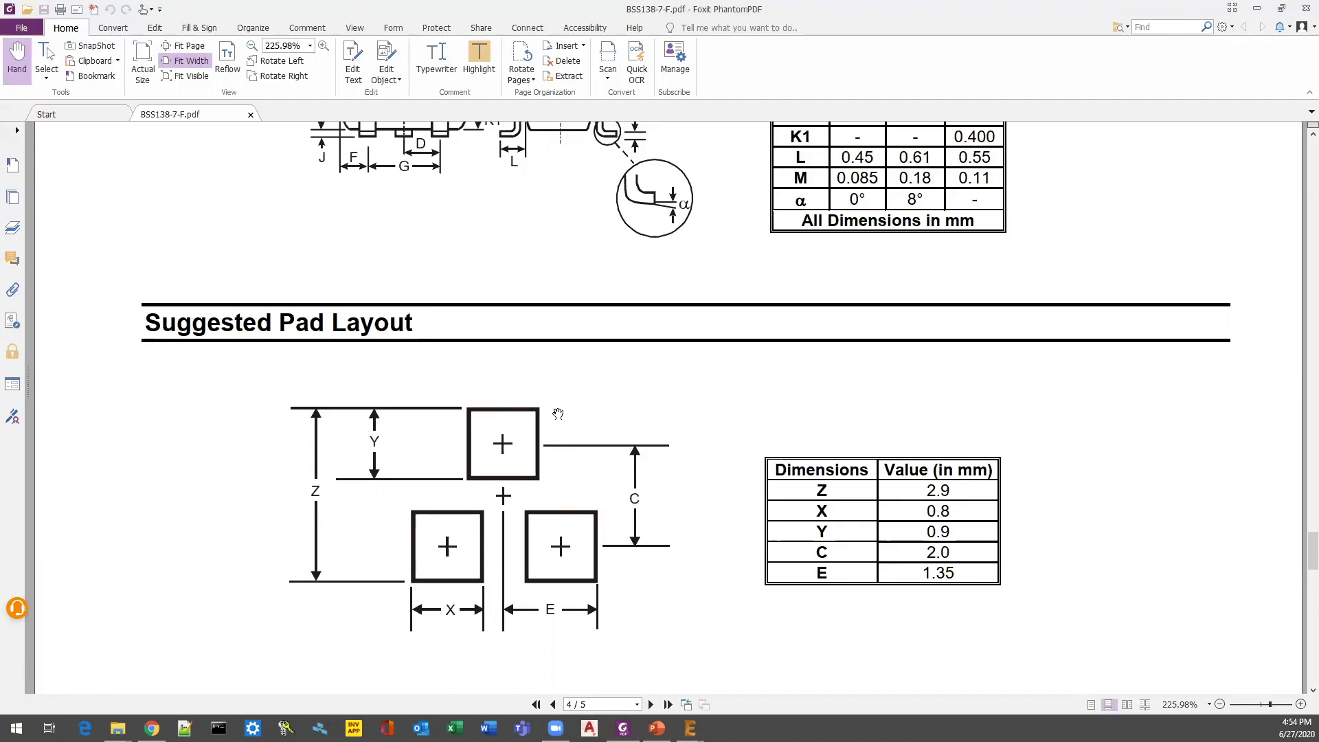
# Switch to the EAGLE schematic and open the SPEEDO REV A.lbr library from the Speedometer REV A folder.
pyautogui.click(691, 728)
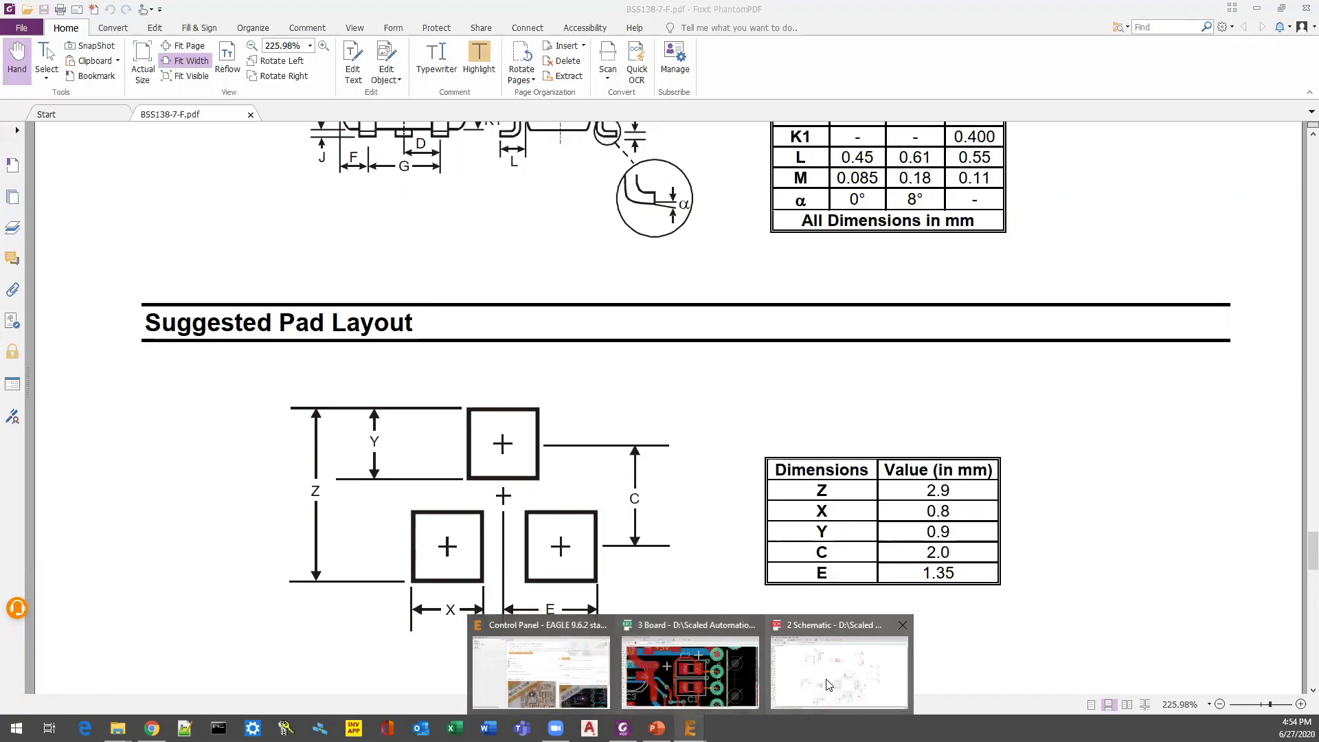
pyautogui.moveTo(828, 685)
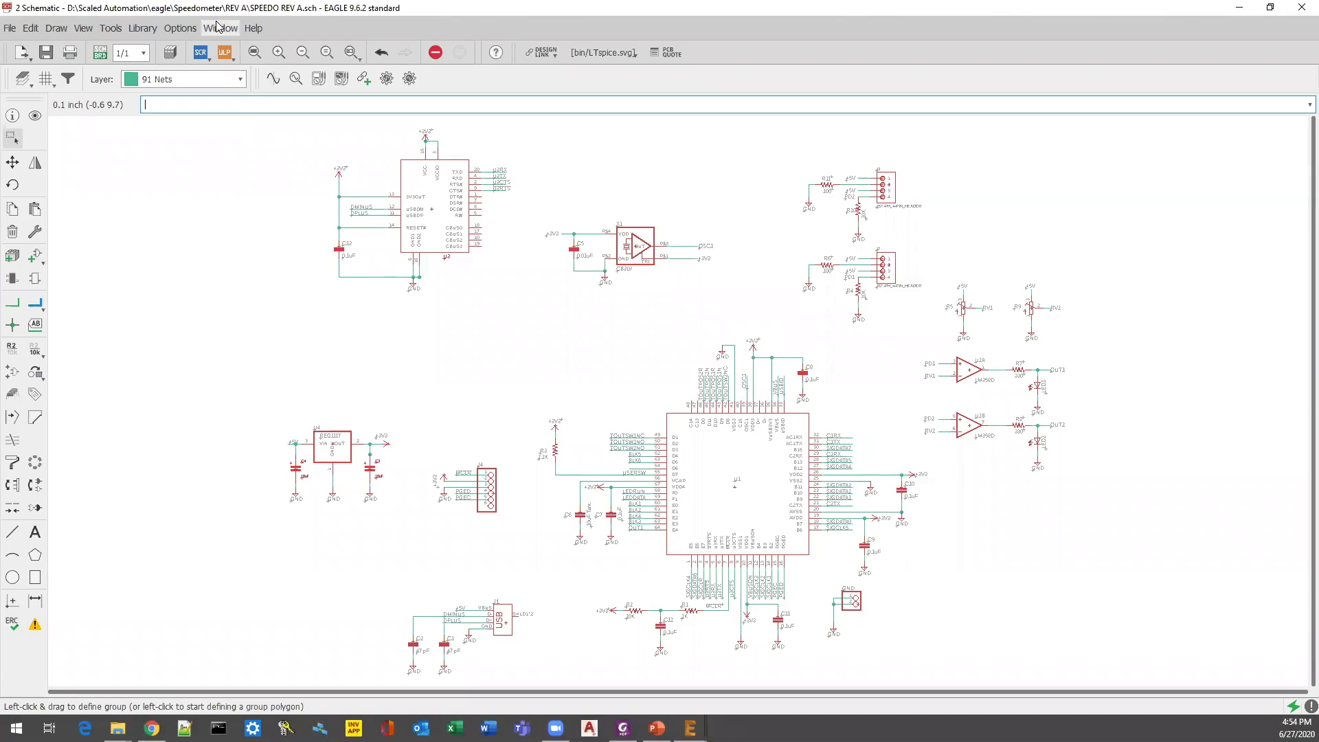
pyautogui.click(142, 27)
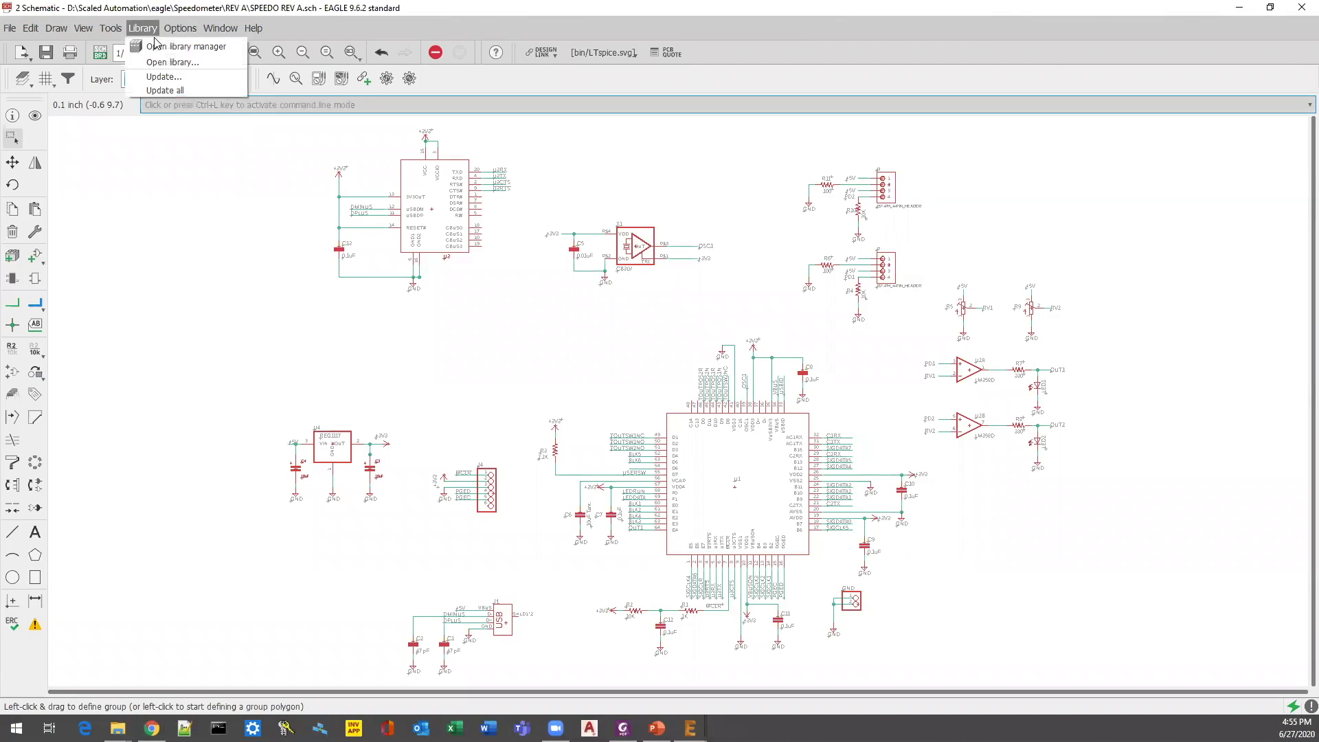
pyautogui.click(157, 63)
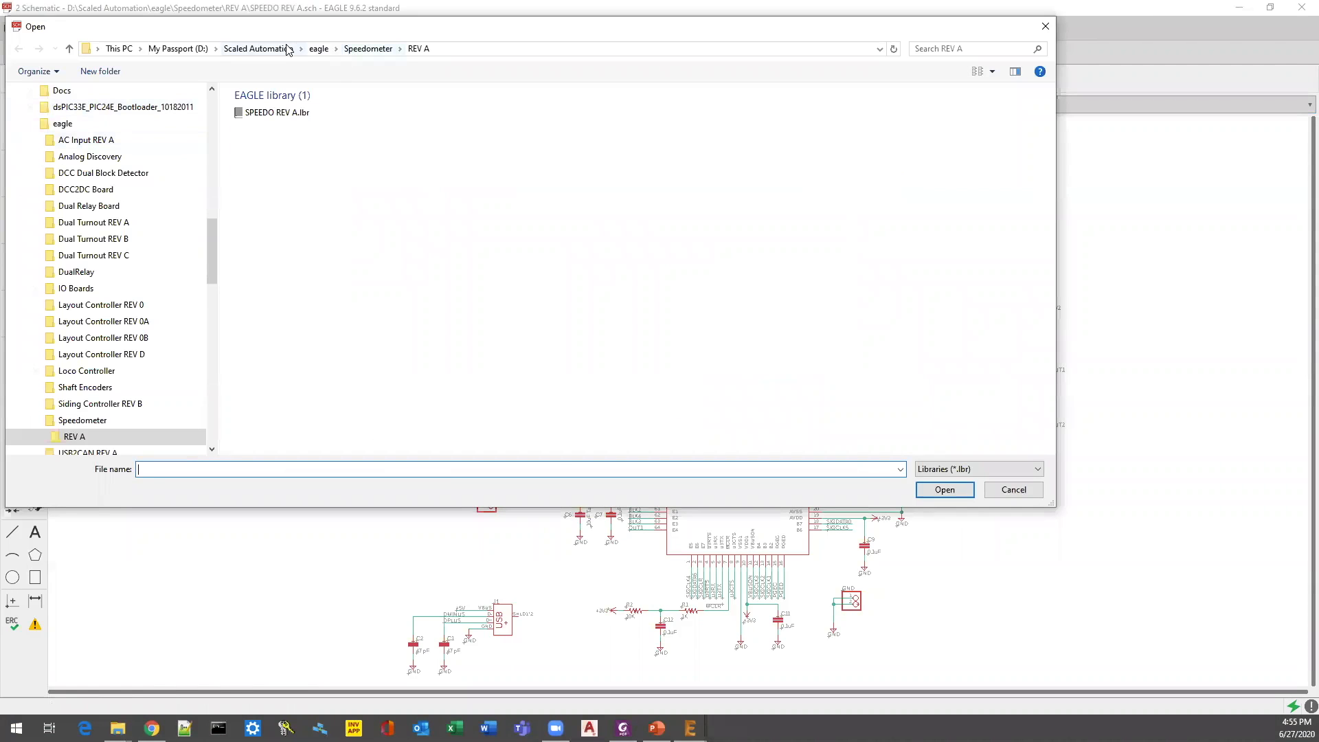
pyautogui.click(277, 112)
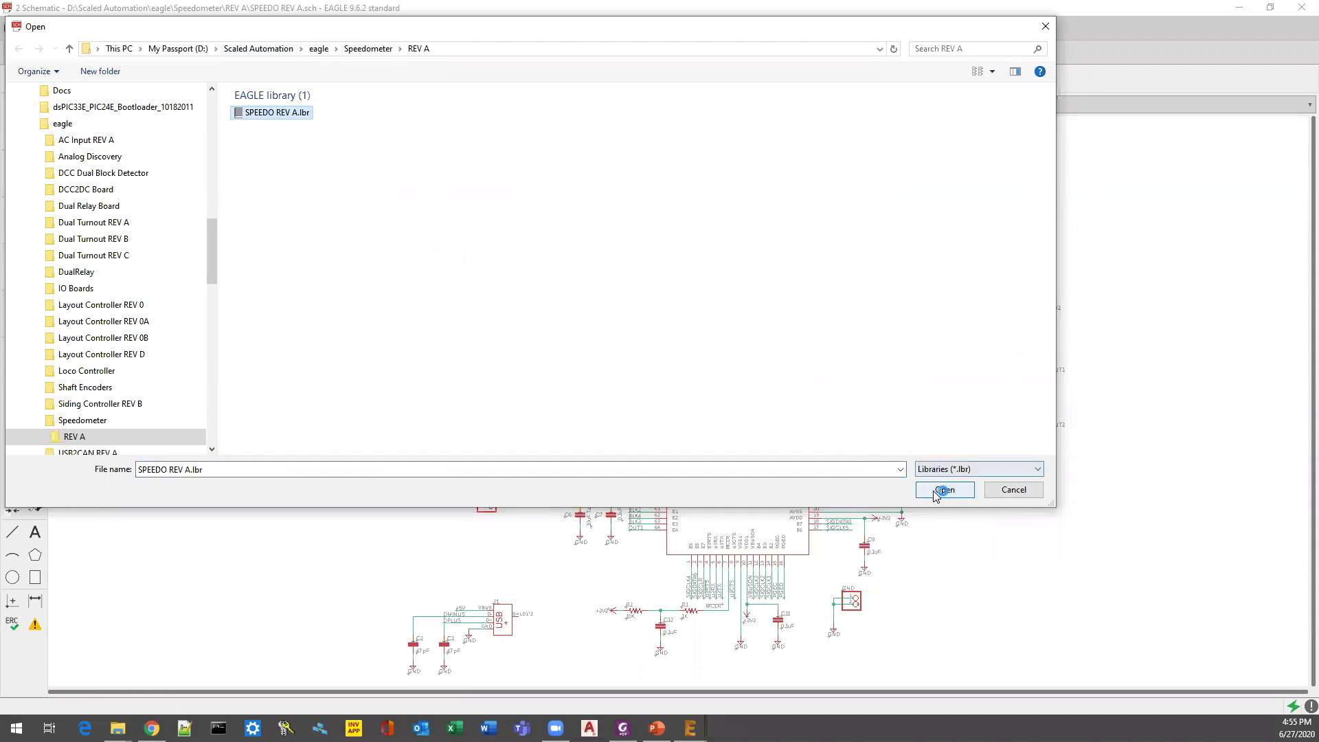
pyautogui.click(944, 490)
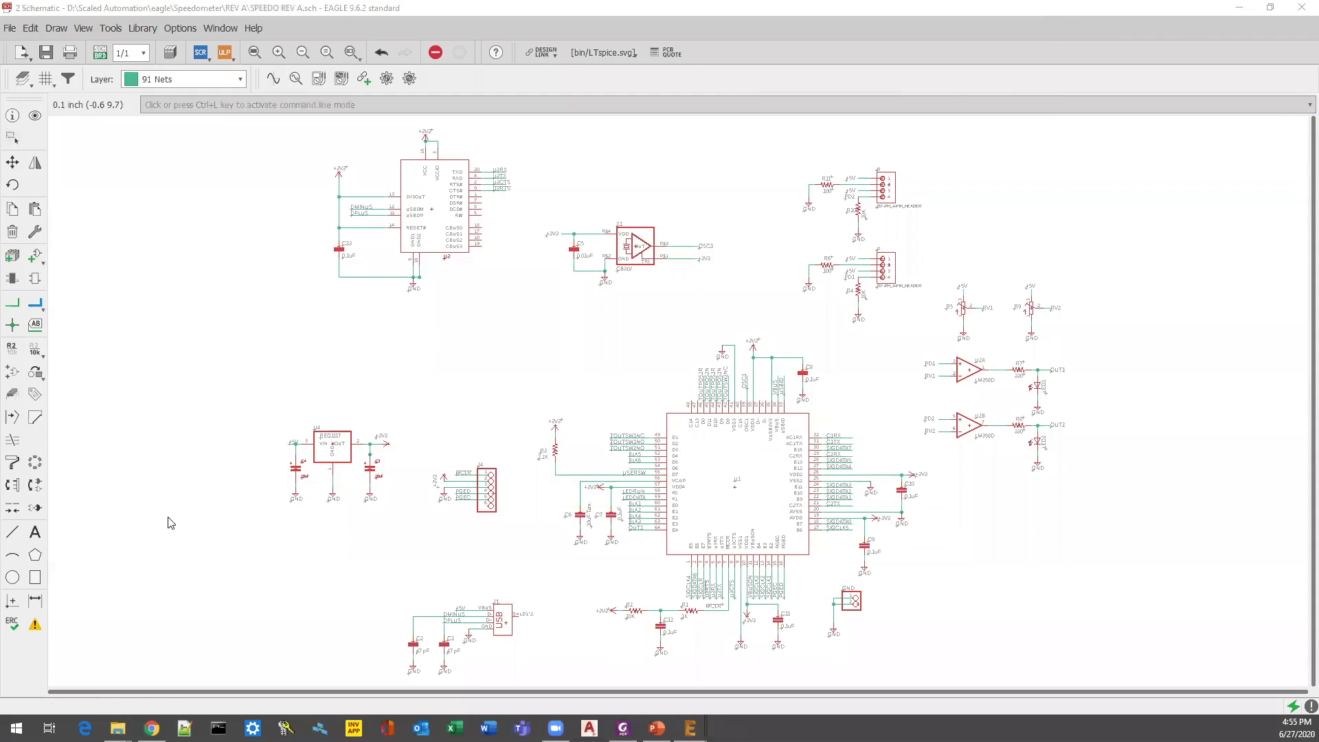
# Create a new device named BSS138 in the SPEEDO REV A library.
pyautogui.click(144, 684)
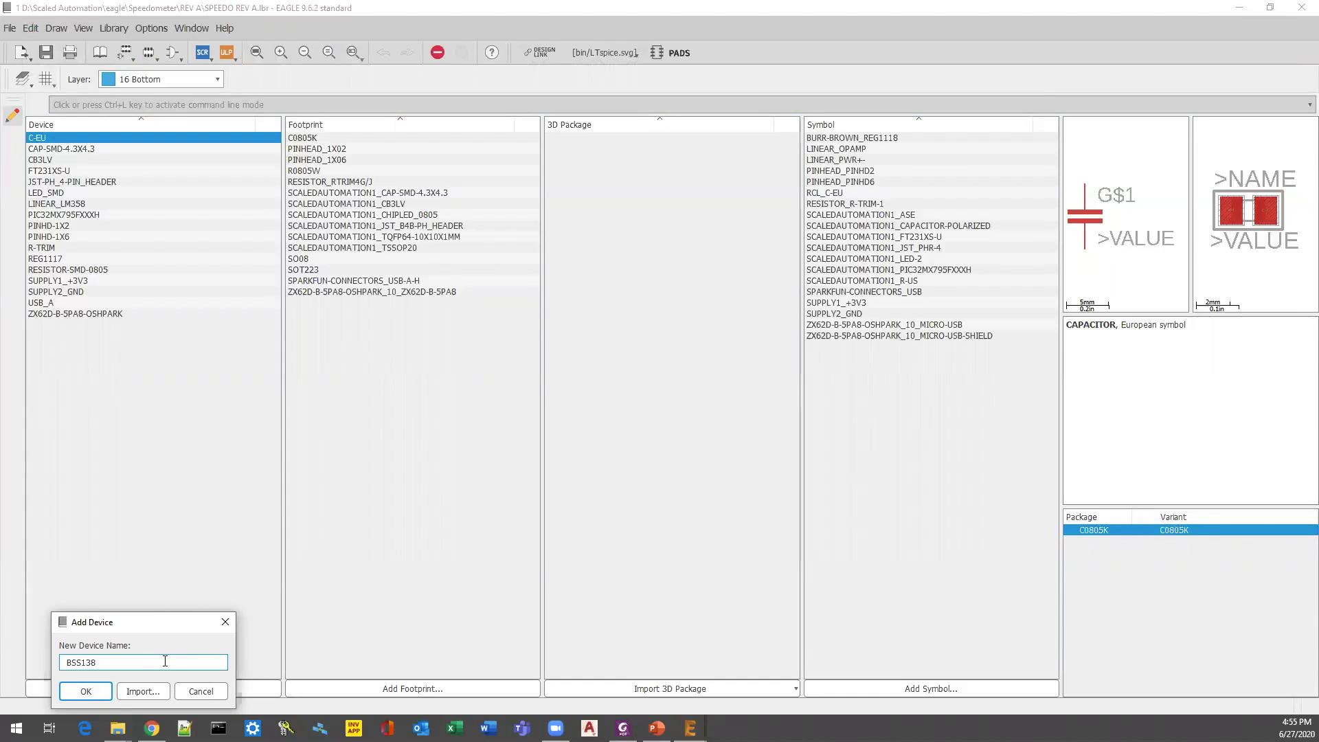
pyautogui.click(75, 693)
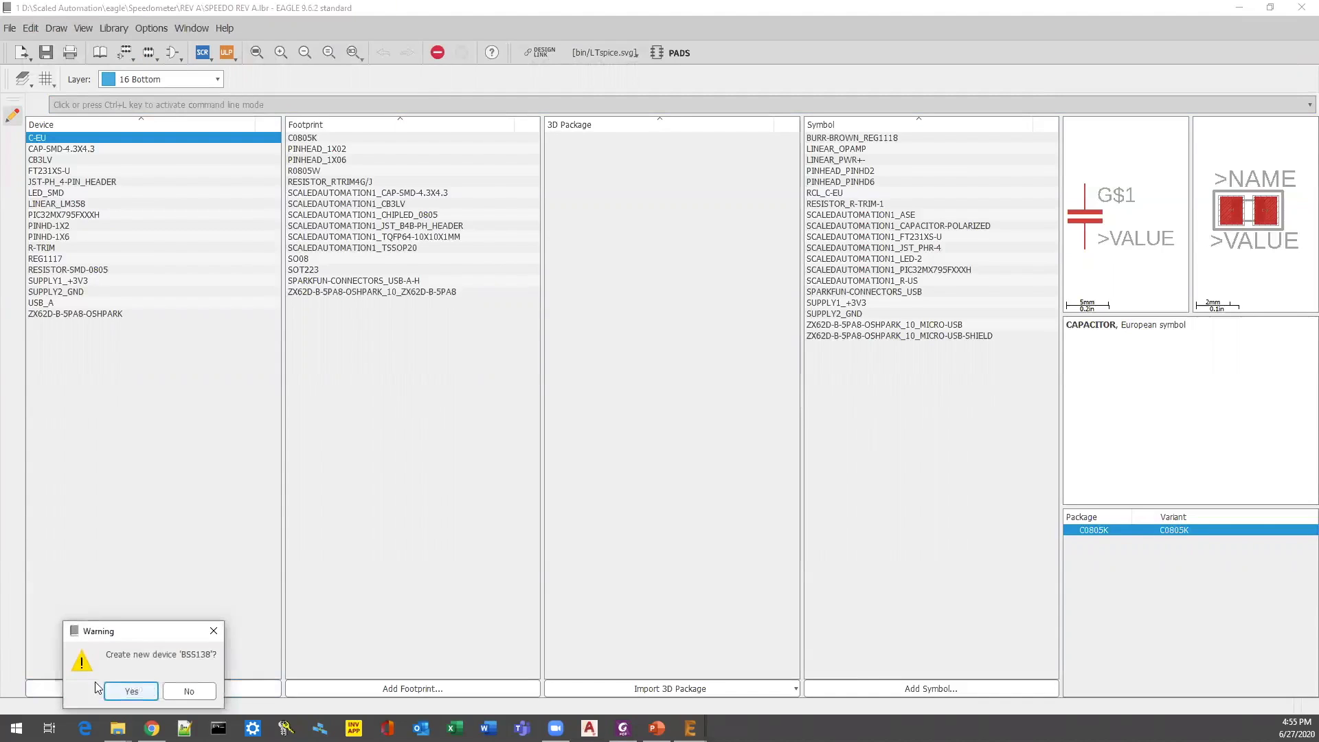
pyautogui.click(131, 691)
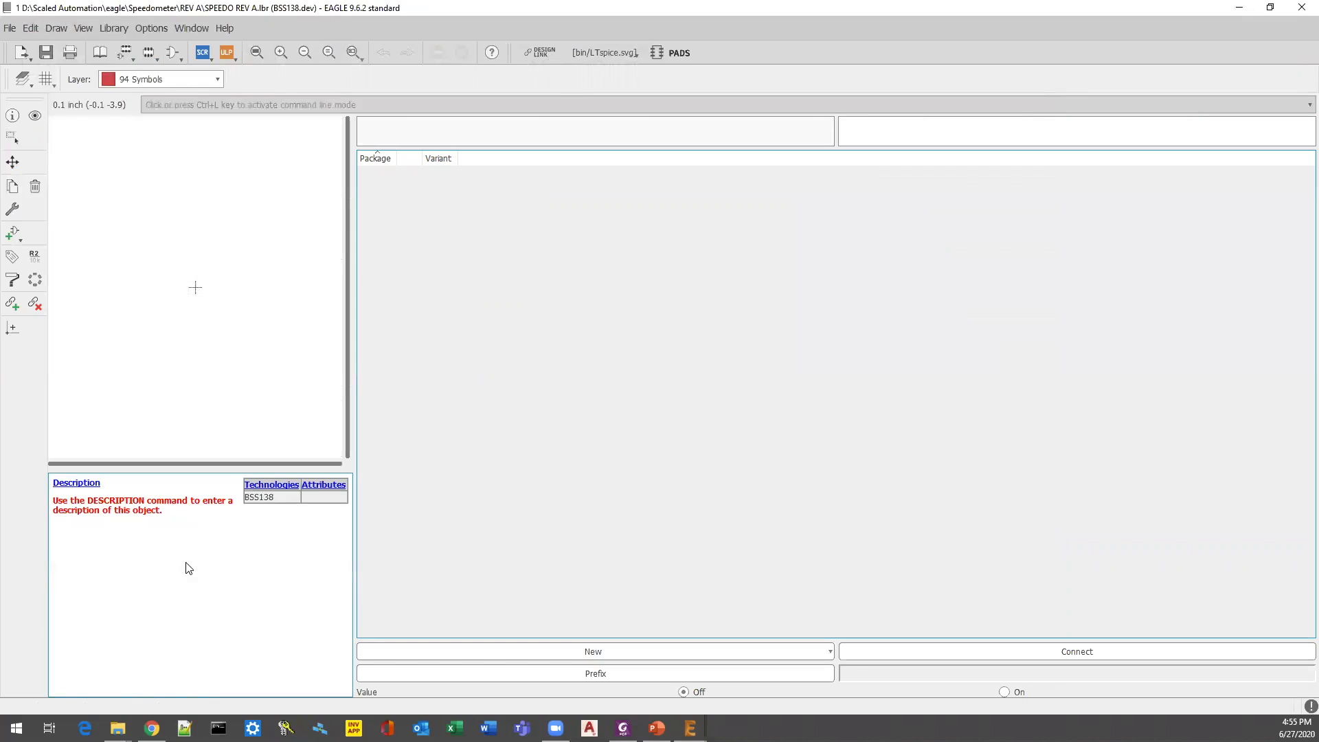
pyautogui.press('g')
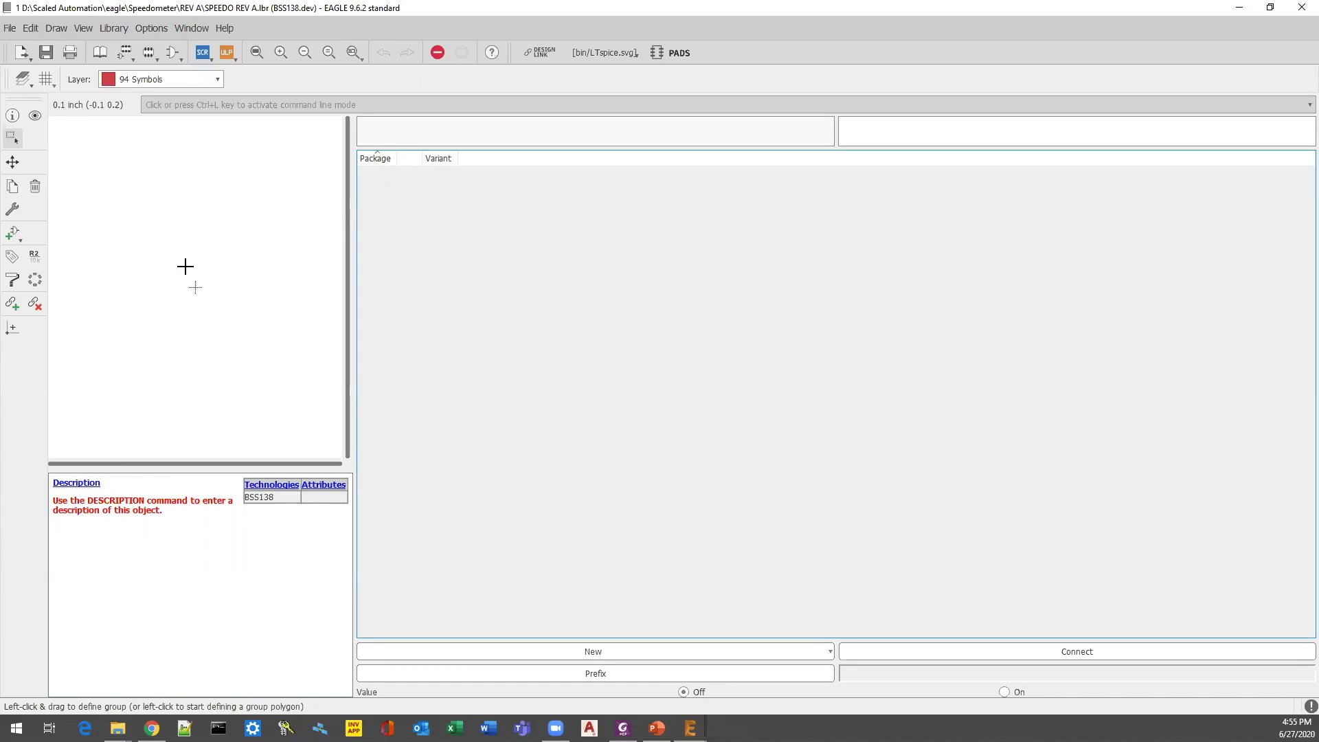
pyautogui.click(11, 234)
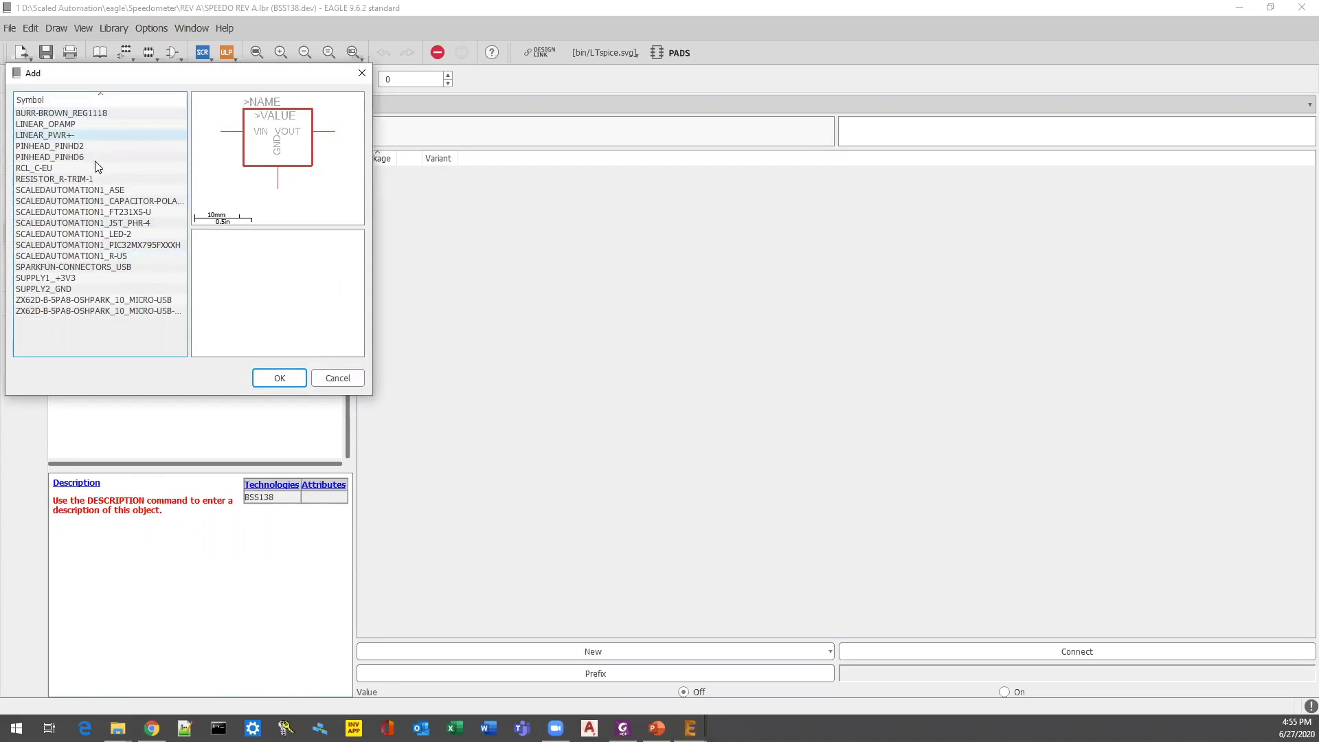
pyautogui.click(337, 378)
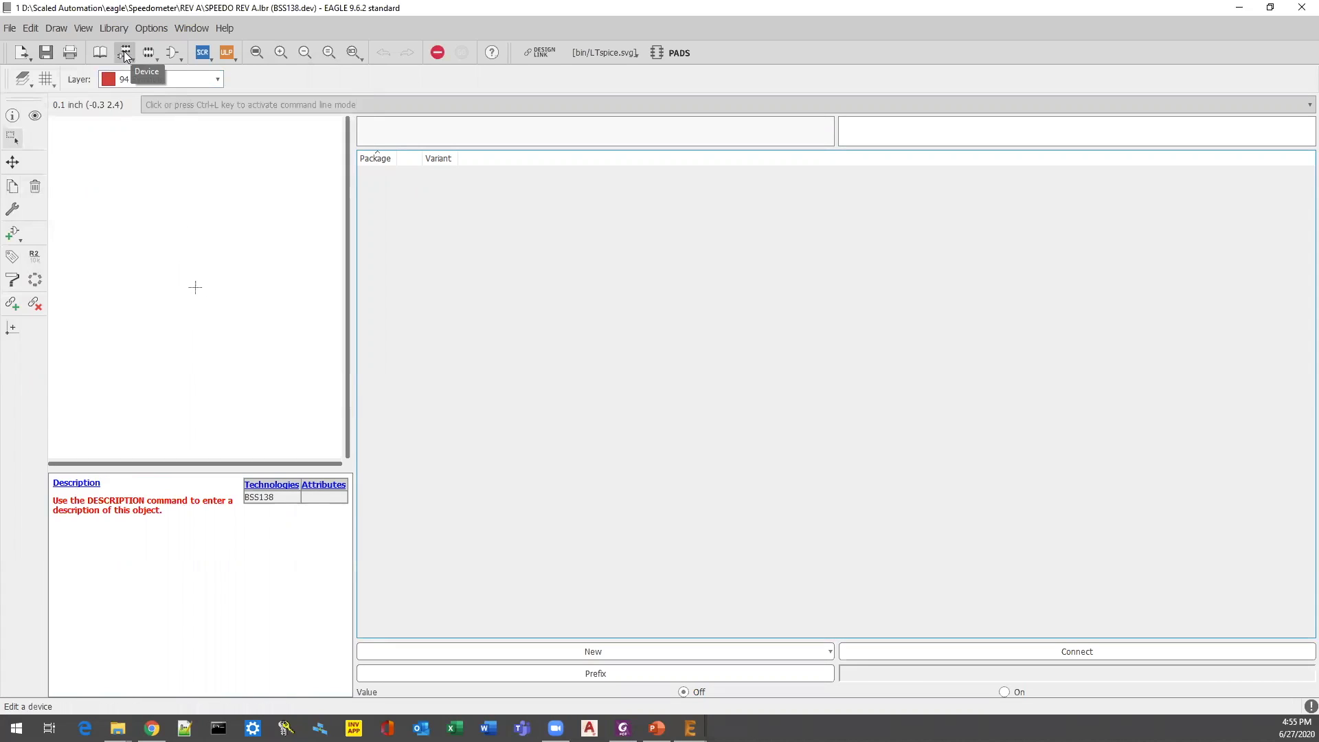
# Save the library and import the FET-N symbol from the ngspice-simulation library, found with the search term mosfet.
pyautogui.click(98, 53)
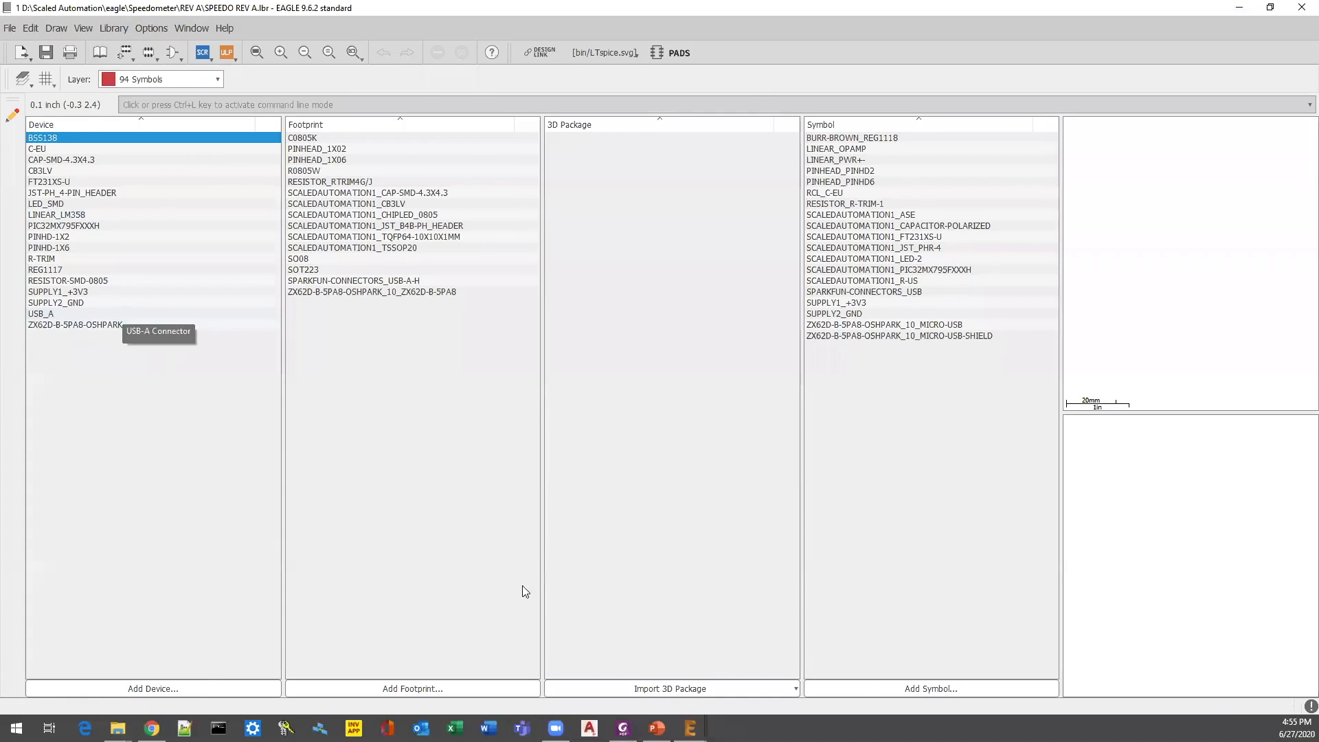
pyautogui.click(862, 687)
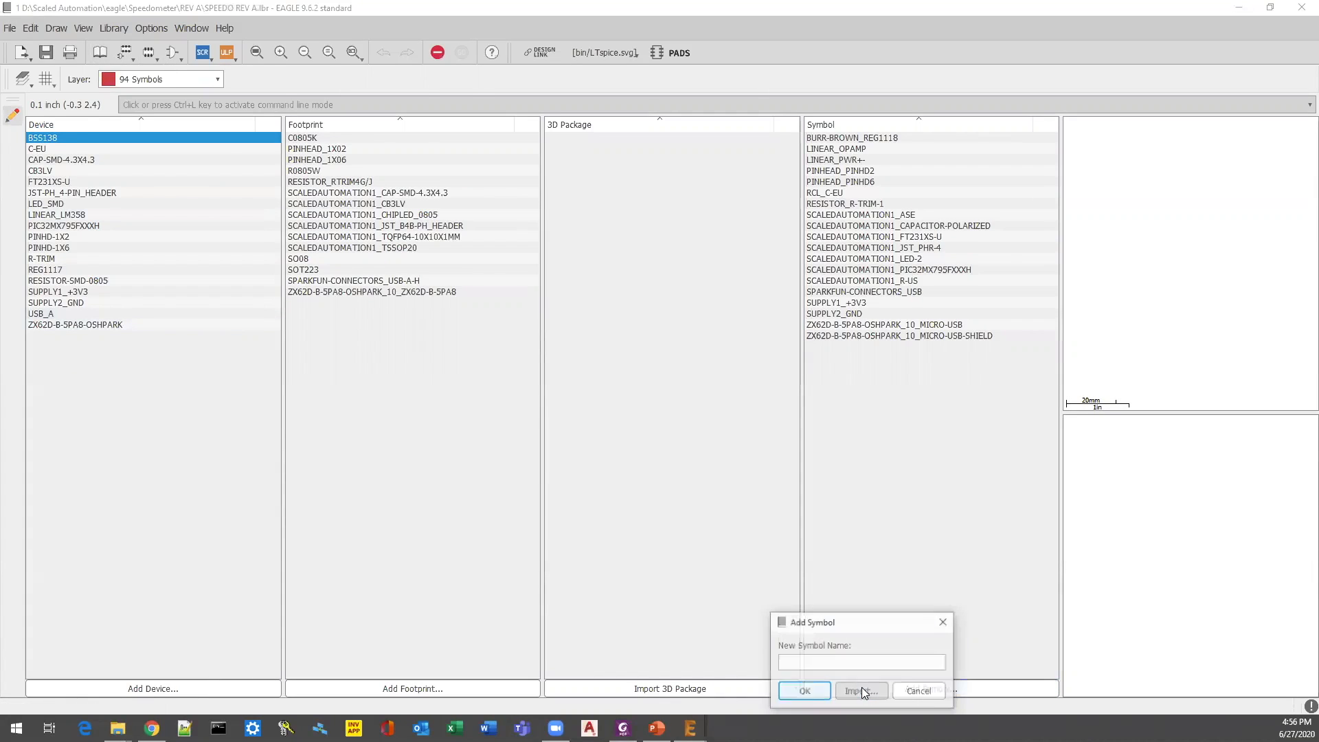
pyautogui.click(873, 696)
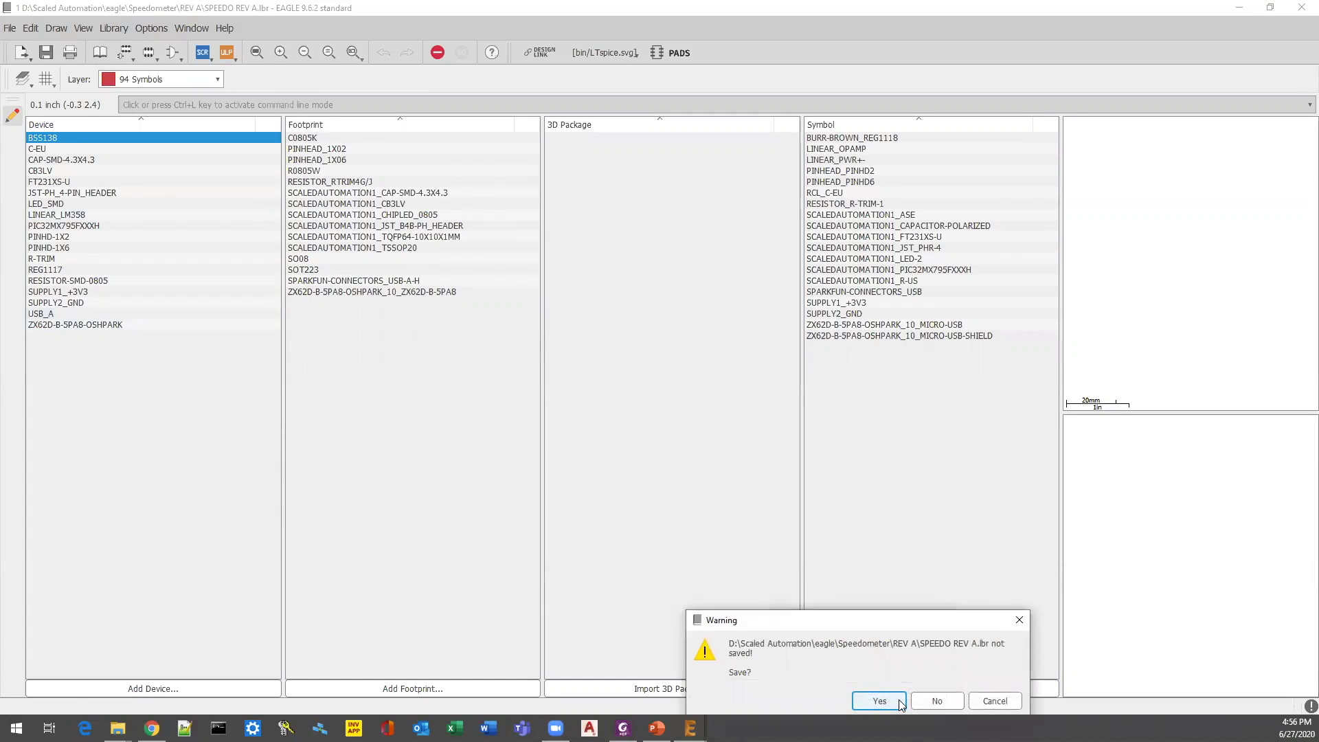
pyautogui.click(892, 708)
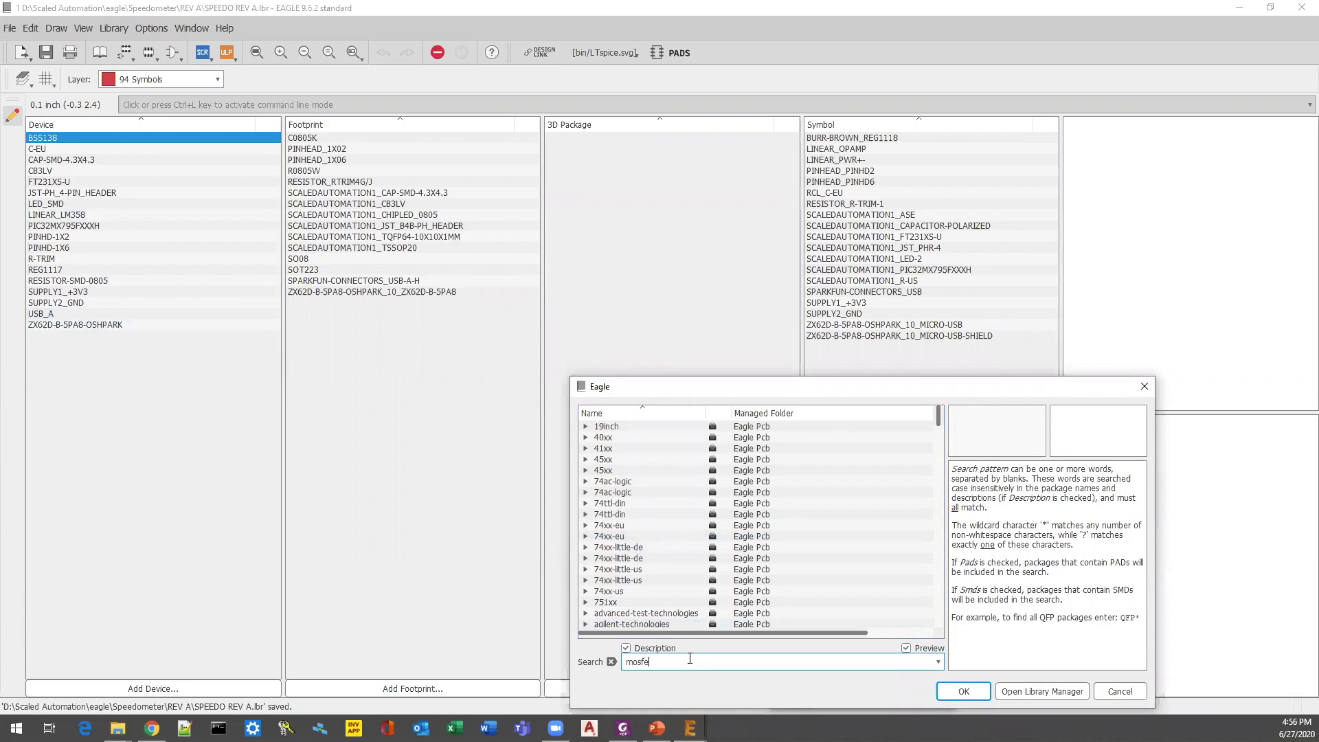
pyautogui.press('Return')
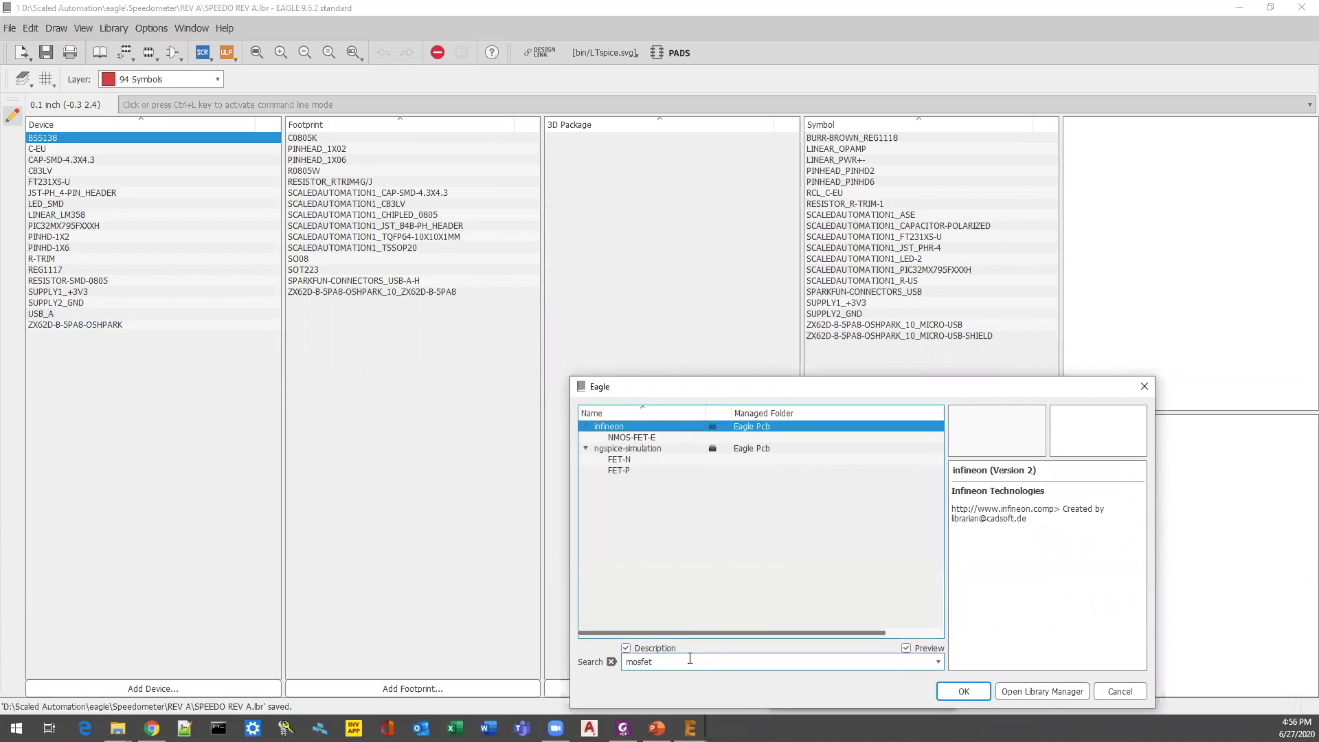
pyautogui.click(625, 459)
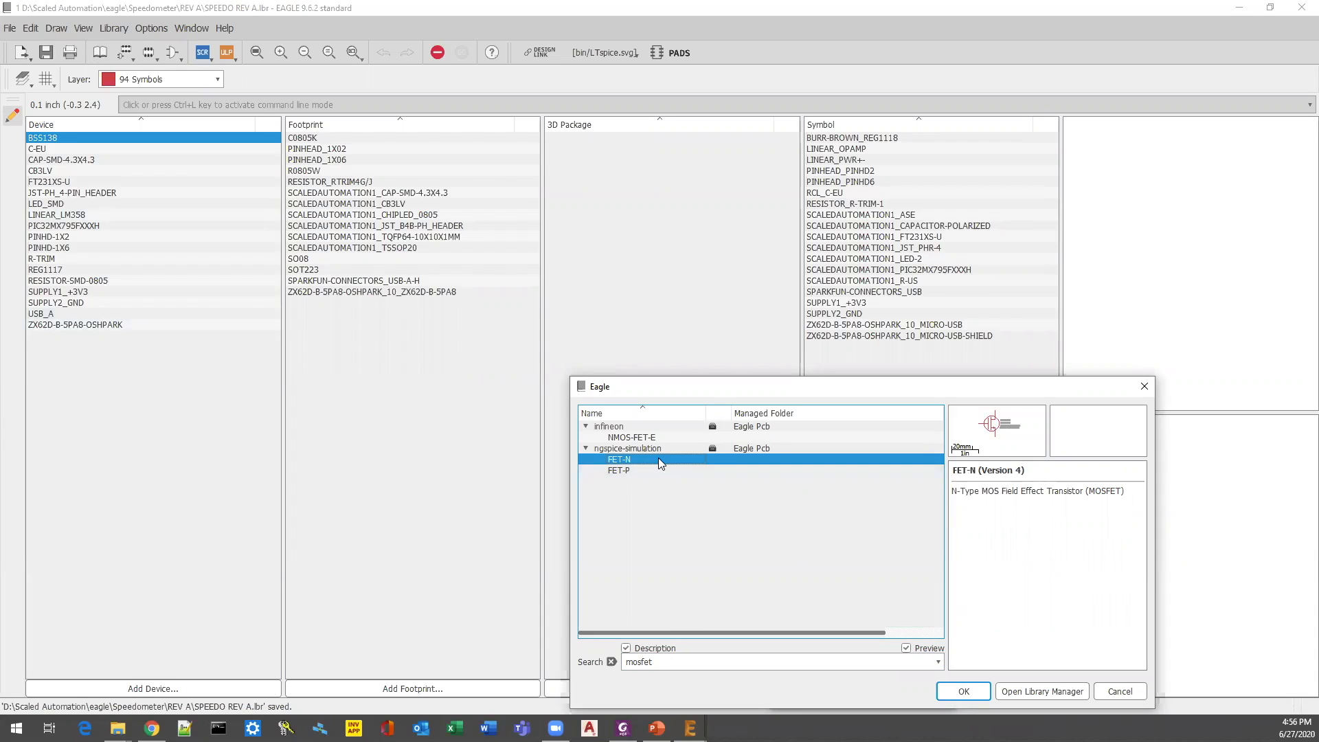
pyautogui.click(963, 693)
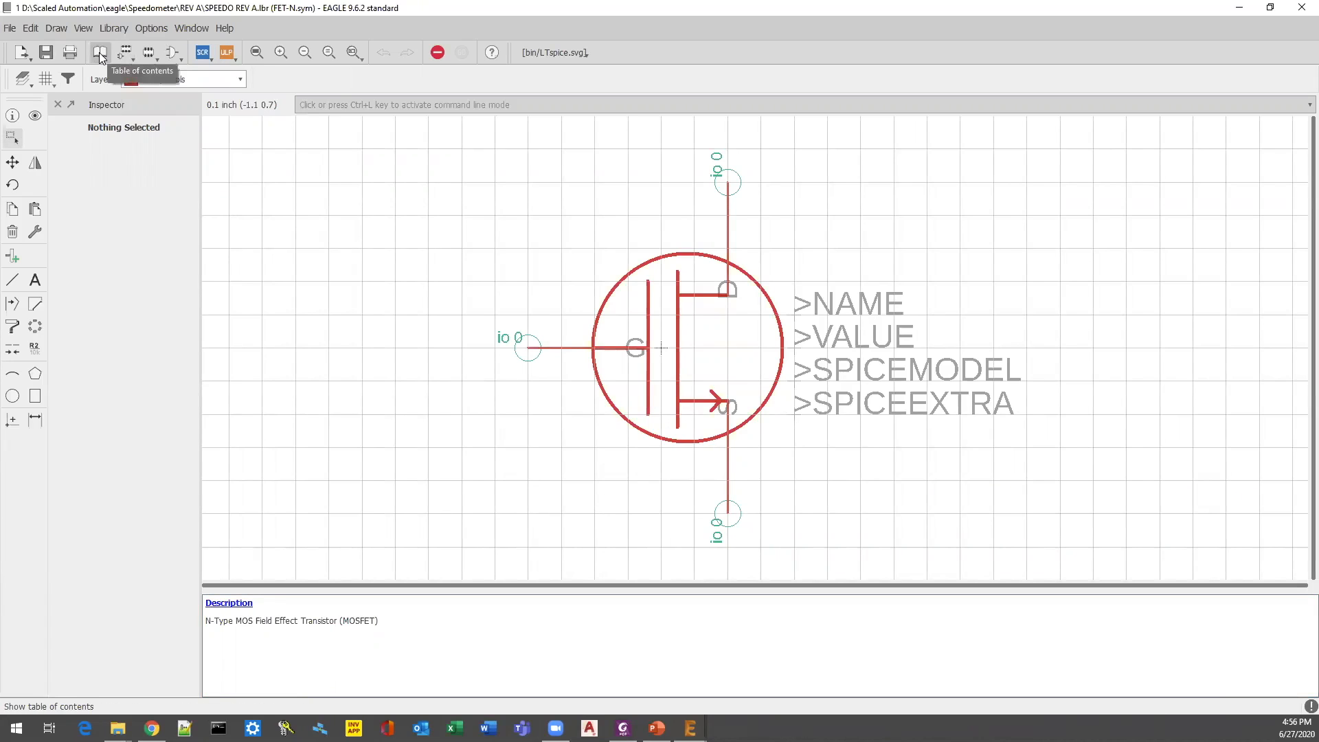
# Reopen the BSS138 device and place one FET-N symbol at its origin.
pyautogui.click(100, 55)
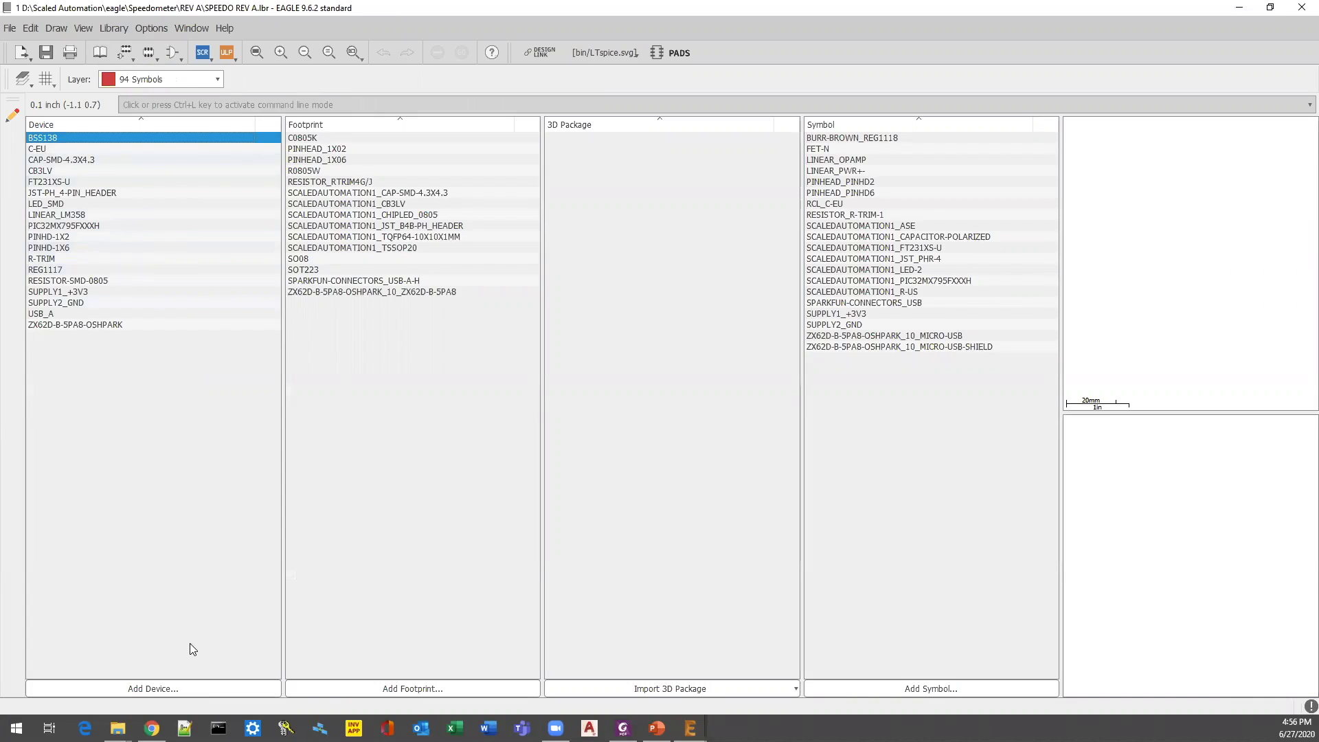
pyautogui.doubleClick(146, 136)
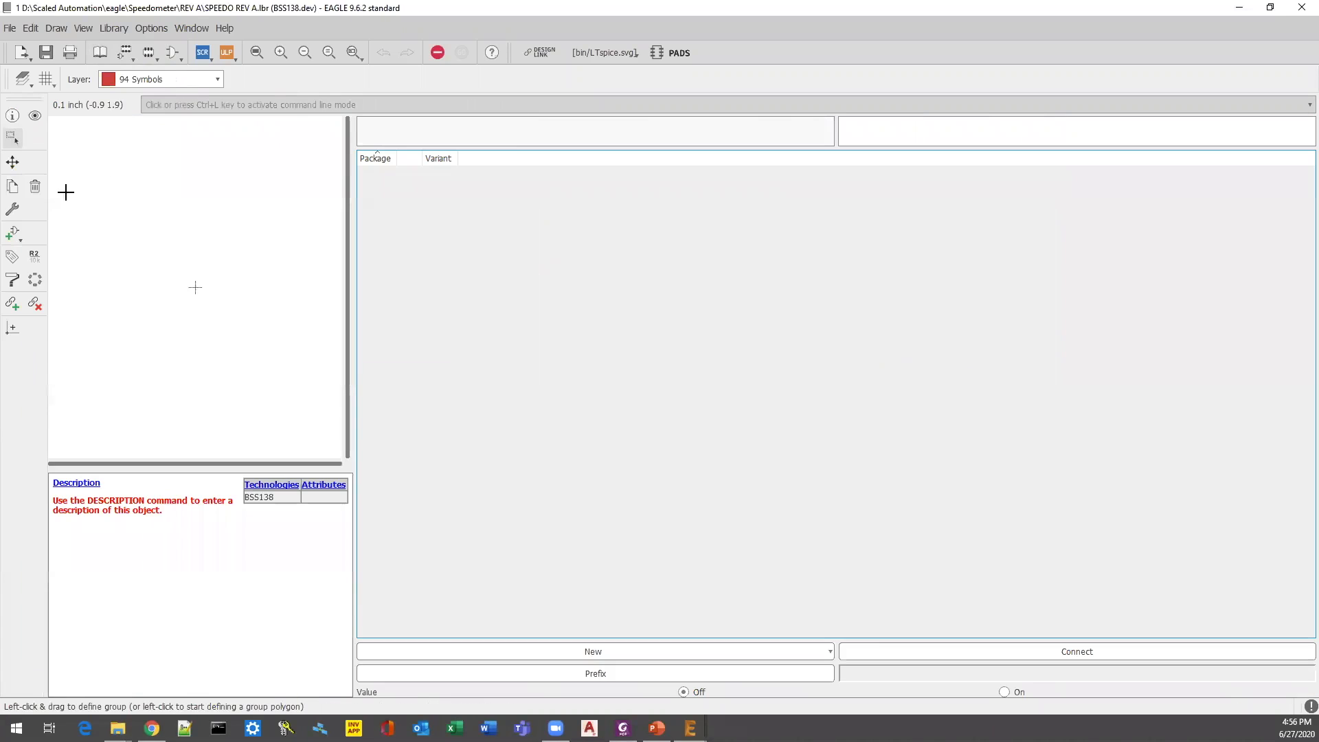
pyautogui.click(12, 235)
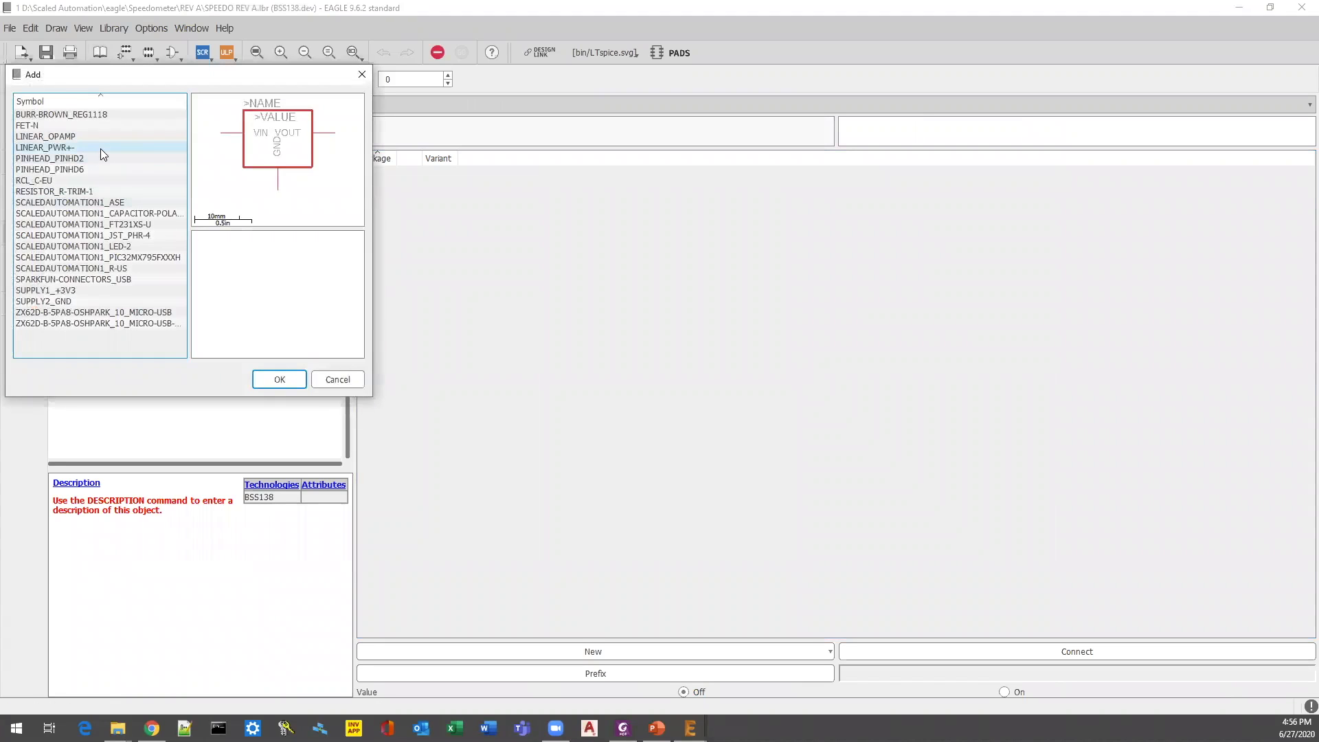
pyautogui.click(75, 127)
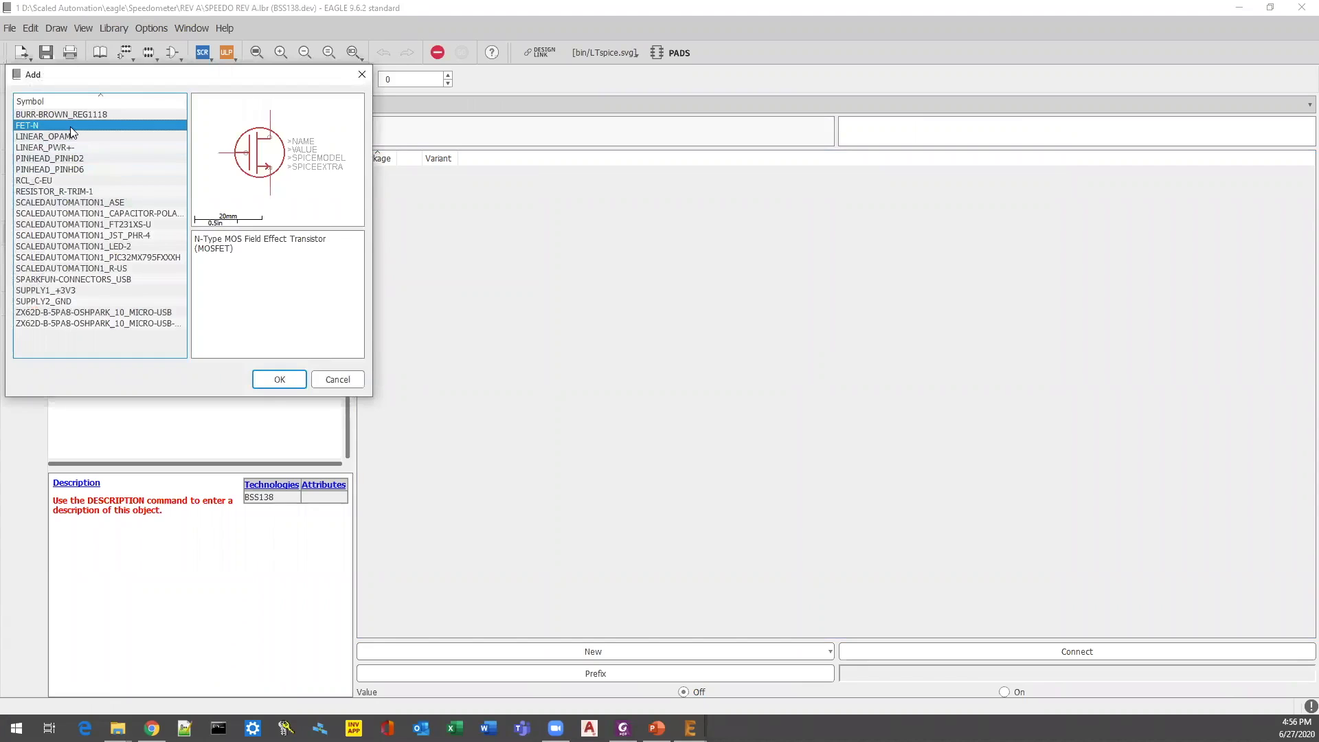
pyautogui.click(271, 378)
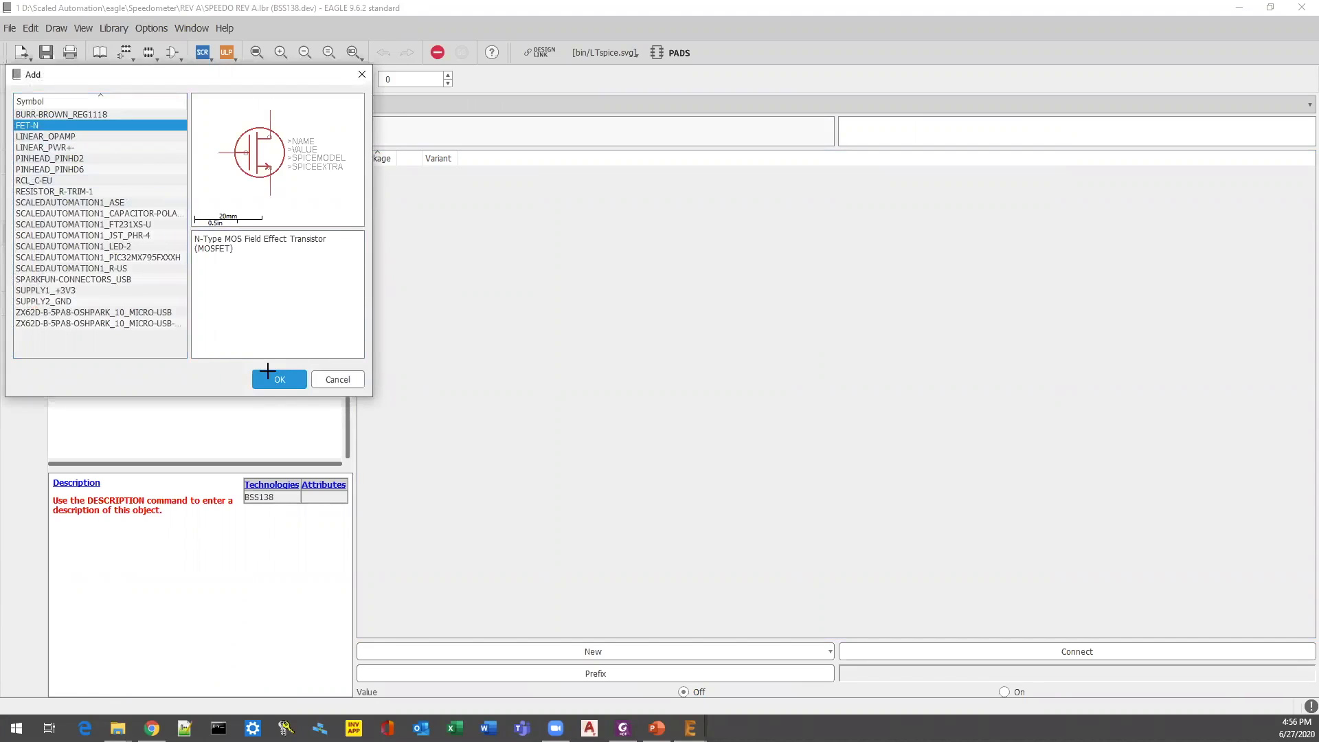
pyautogui.click(188, 286)
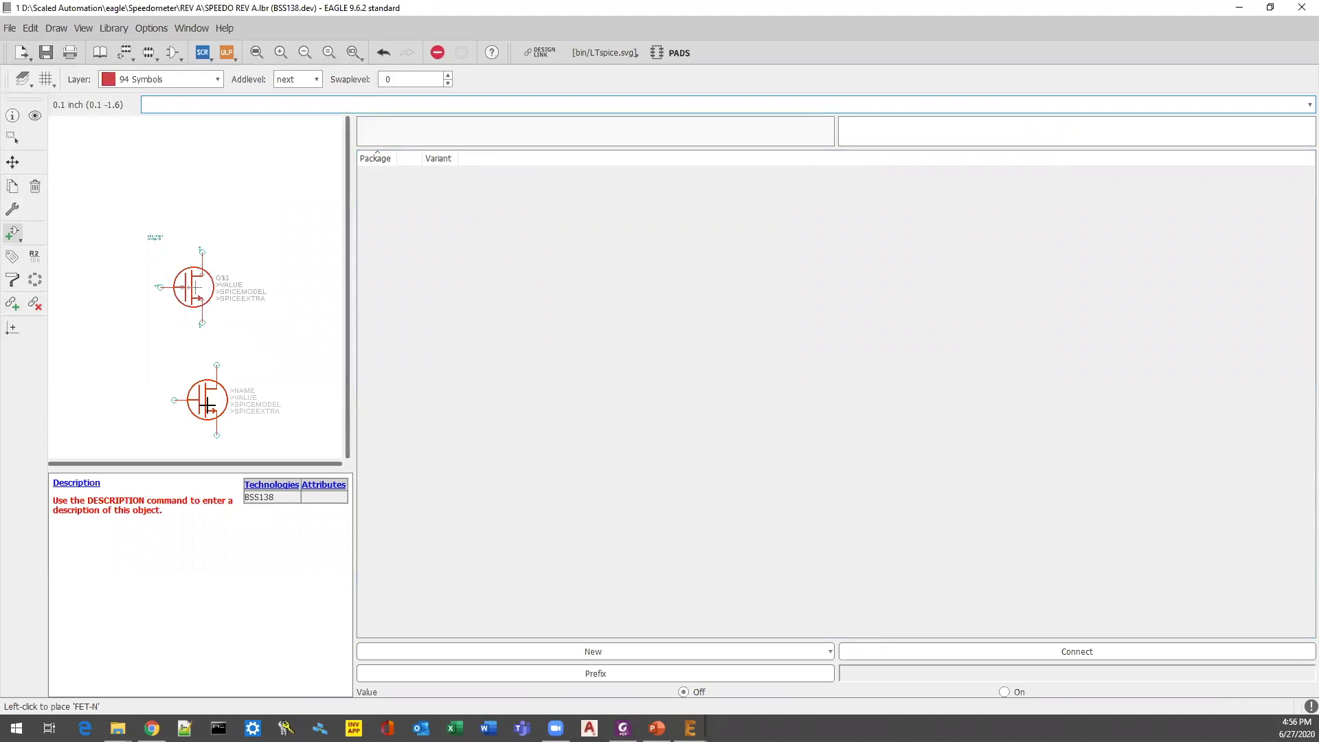
pyautogui.press('Escape')
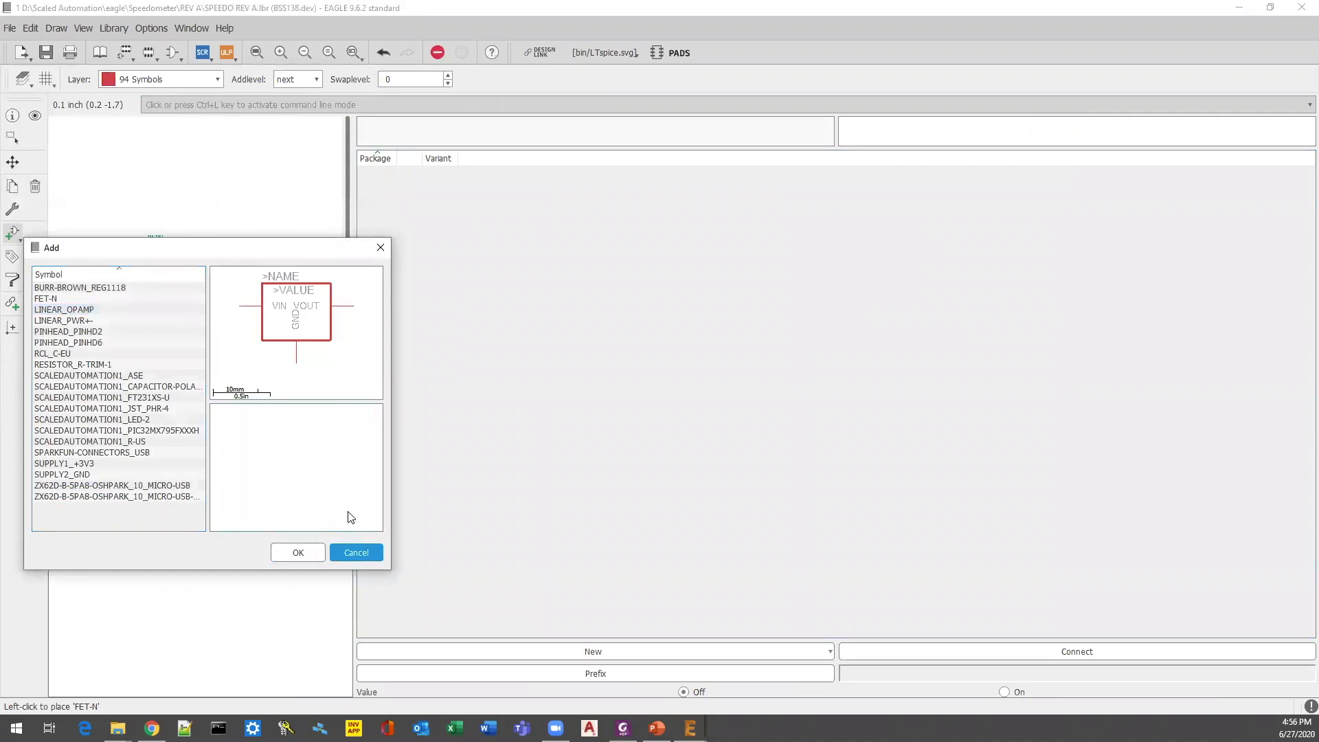
pyautogui.click(350, 547)
# Enlarge the package preview area above the package list of the BSS138 device.
pyautogui.scroll(5, 195, 280)
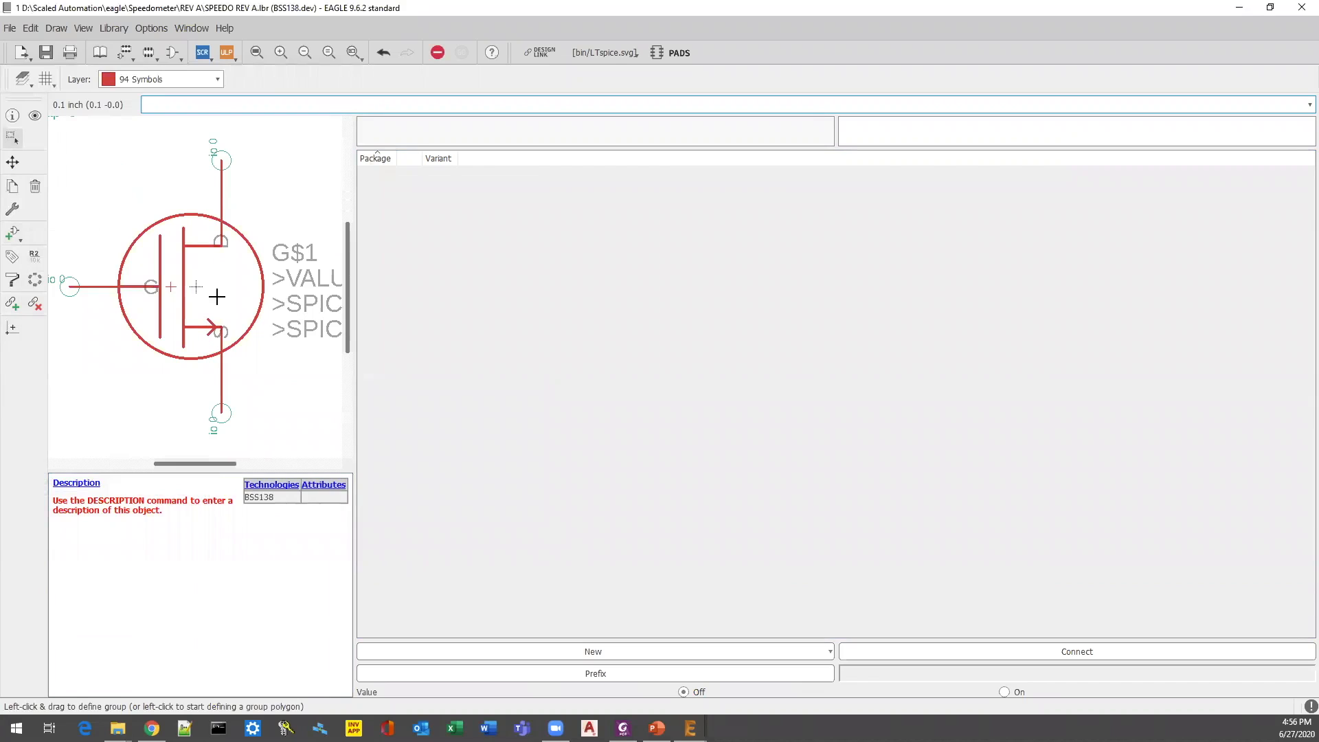
pyautogui.scroll(-2, 229, 292)
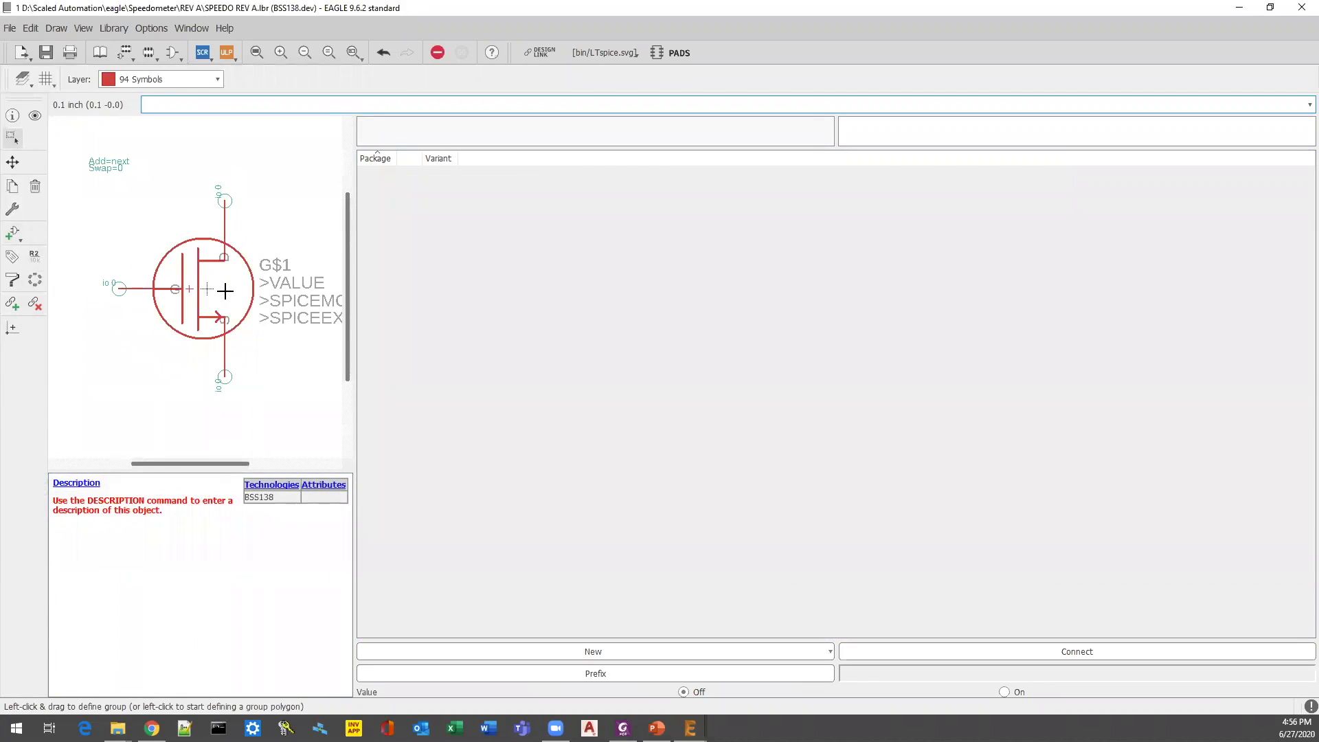
pyautogui.scroll(-1, 165, 312)
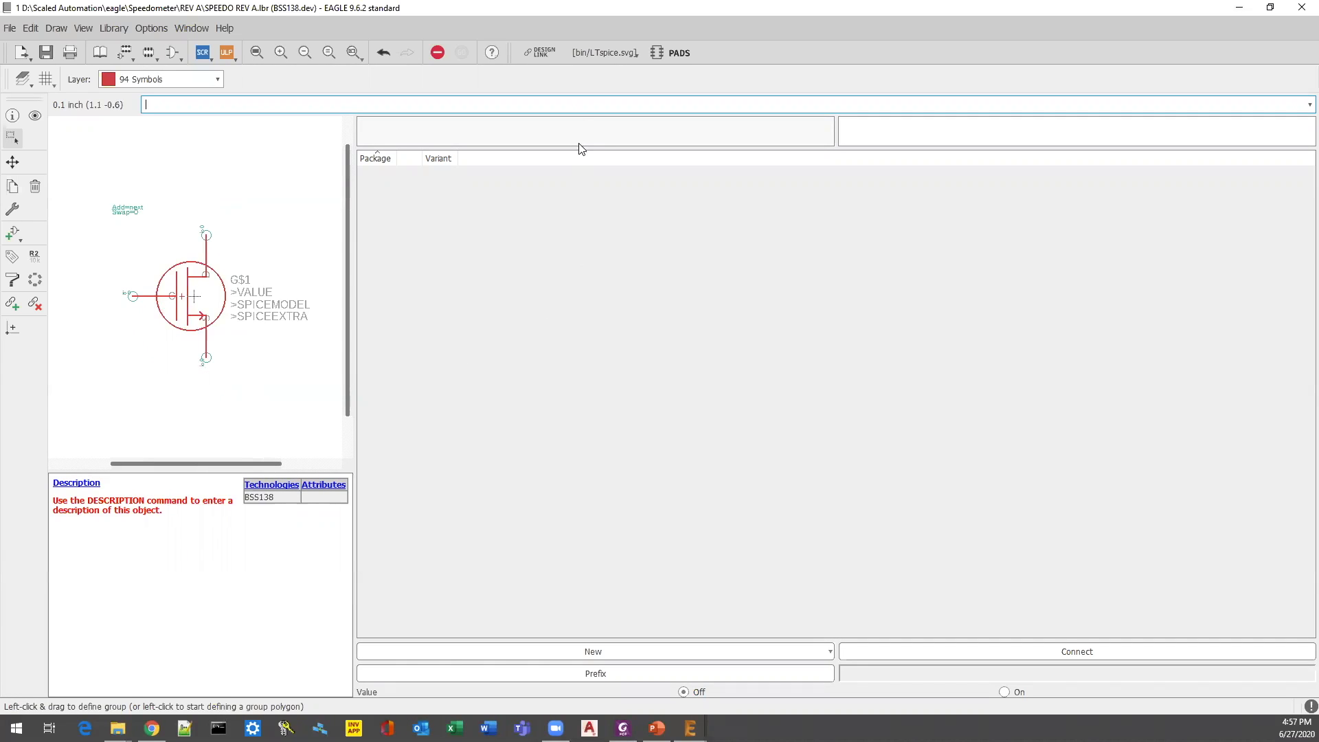
pyautogui.moveTo(577, 147); pyautogui.dragTo(586, 242)
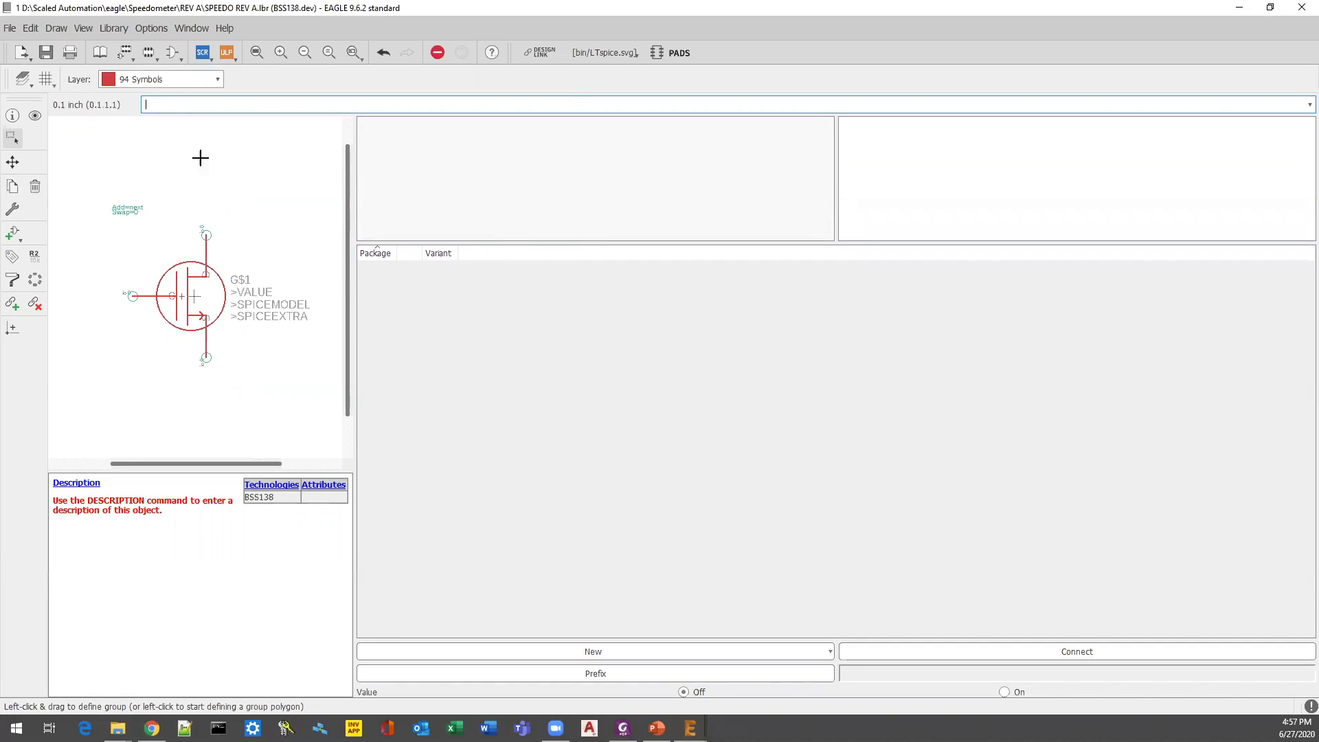
# Create a new footprint named BSS138 in the library.
pyautogui.click(150, 53)
pyautogui.click(152, 204)
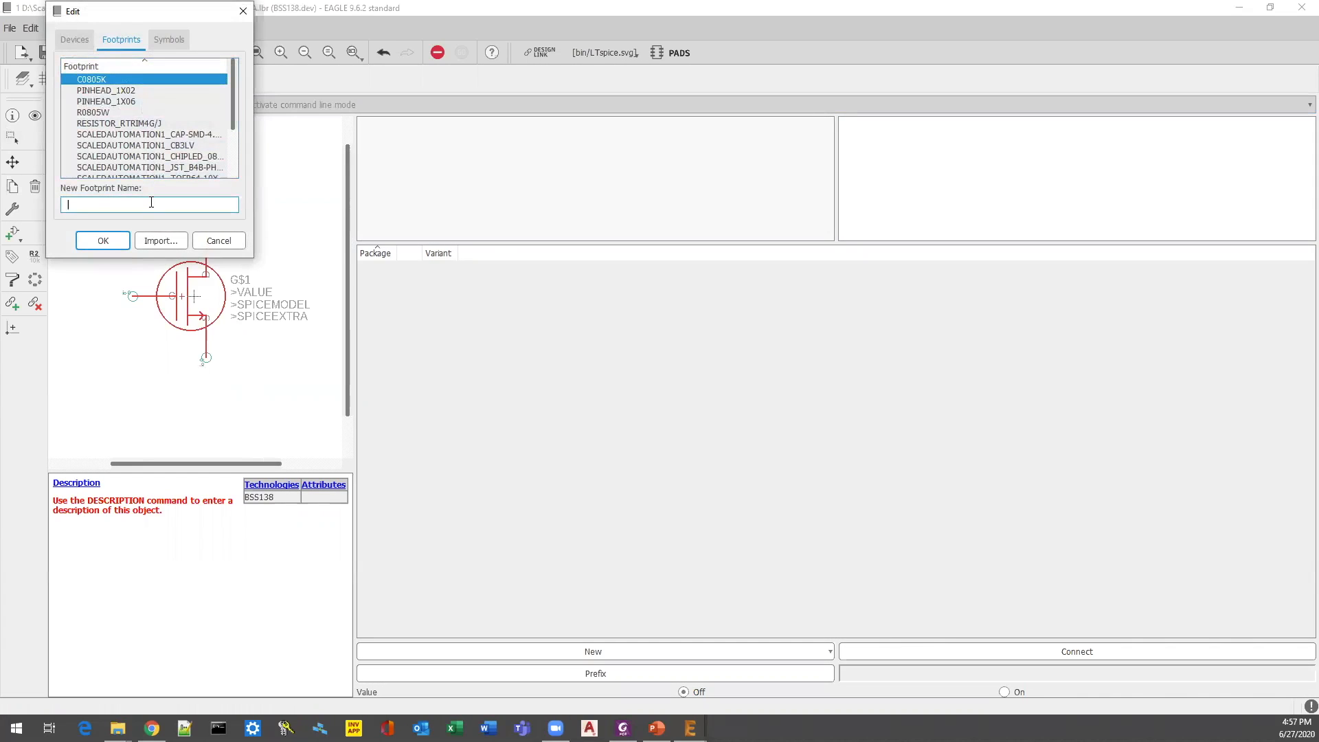
pyautogui.write('BSS138')
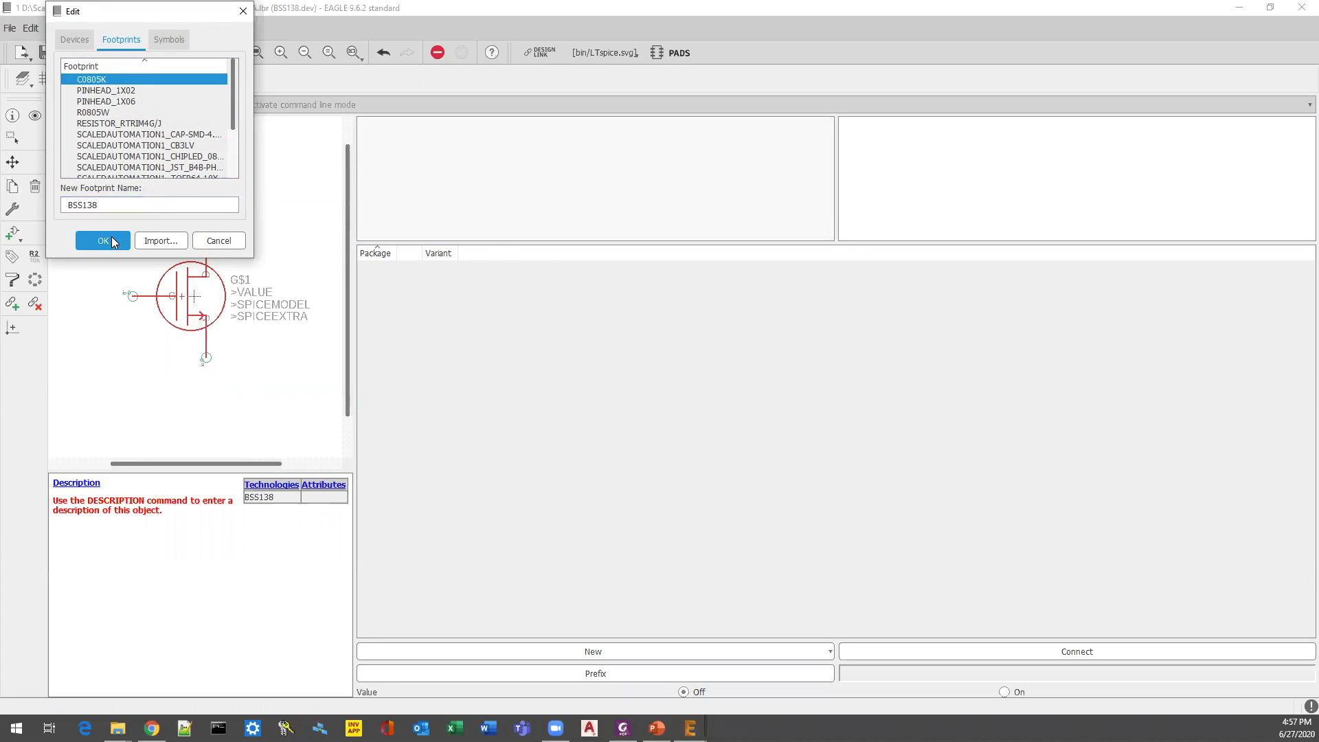
pyautogui.click(115, 240)
pyautogui.click(103, 262)
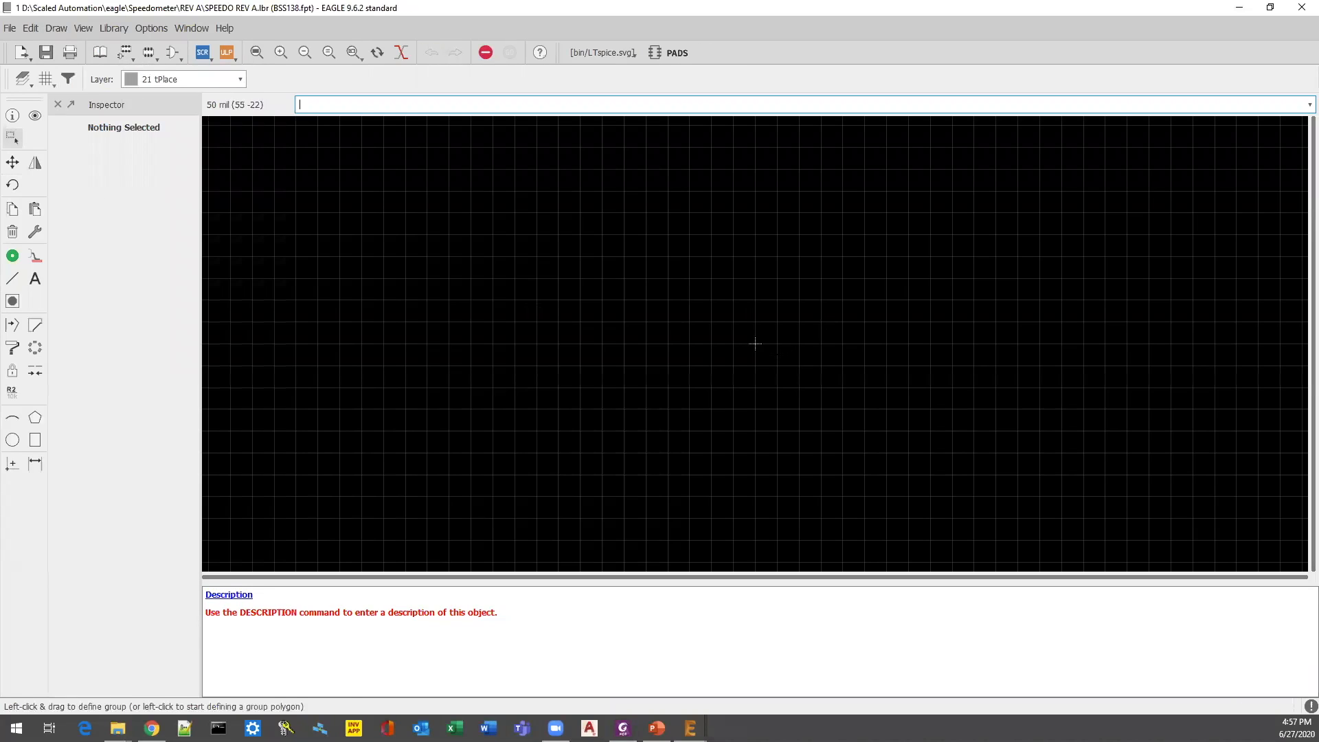
# Set the footprint grid to millimetres with a size of 0.5 mm.
pyautogui.click(44, 80)
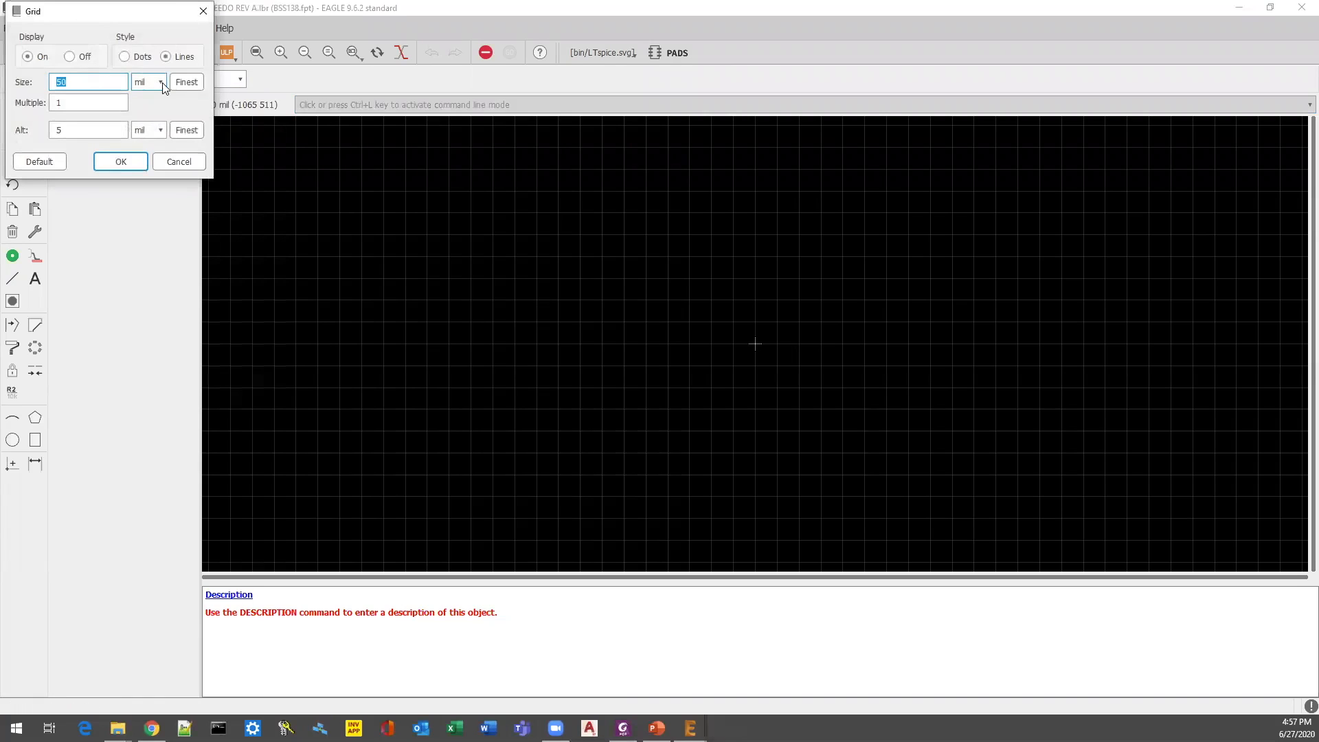
pyautogui.click(162, 82)
pyautogui.click(157, 107)
pyautogui.moveTo(82, 81); pyautogui.dragTo(38, 81)
pyautogui.press('Escape')
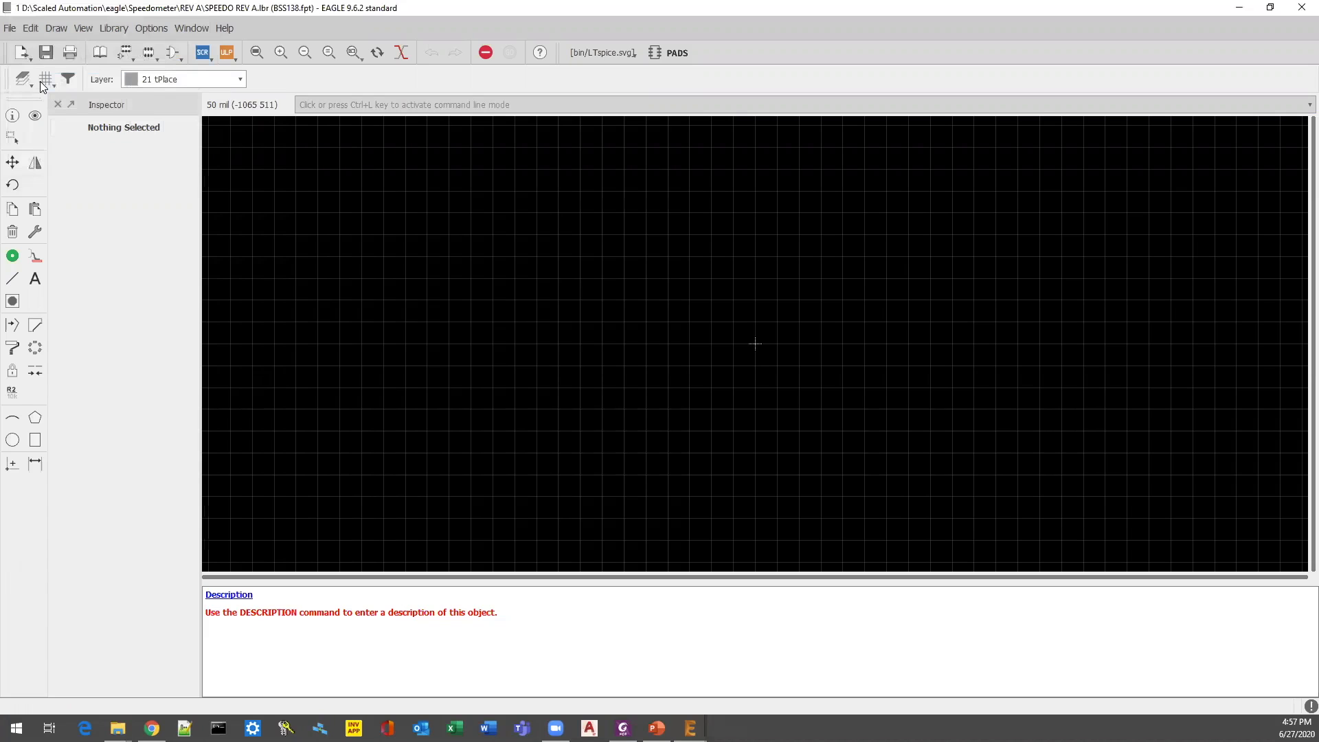
pyautogui.scroll(5, 755, 344)
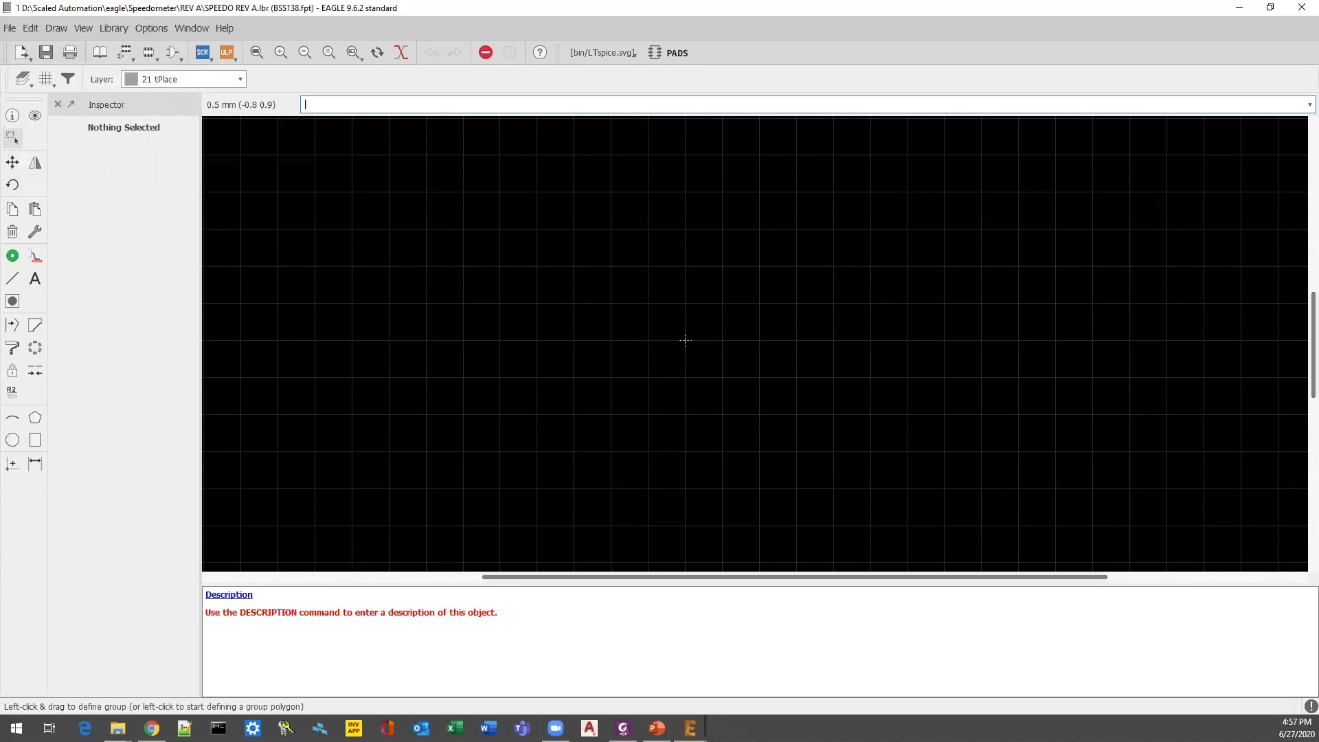
# Set up an SMD pad on layer 1 Top with a size of 0.8 x 0.9 mm.
pyautogui.click(12, 255)
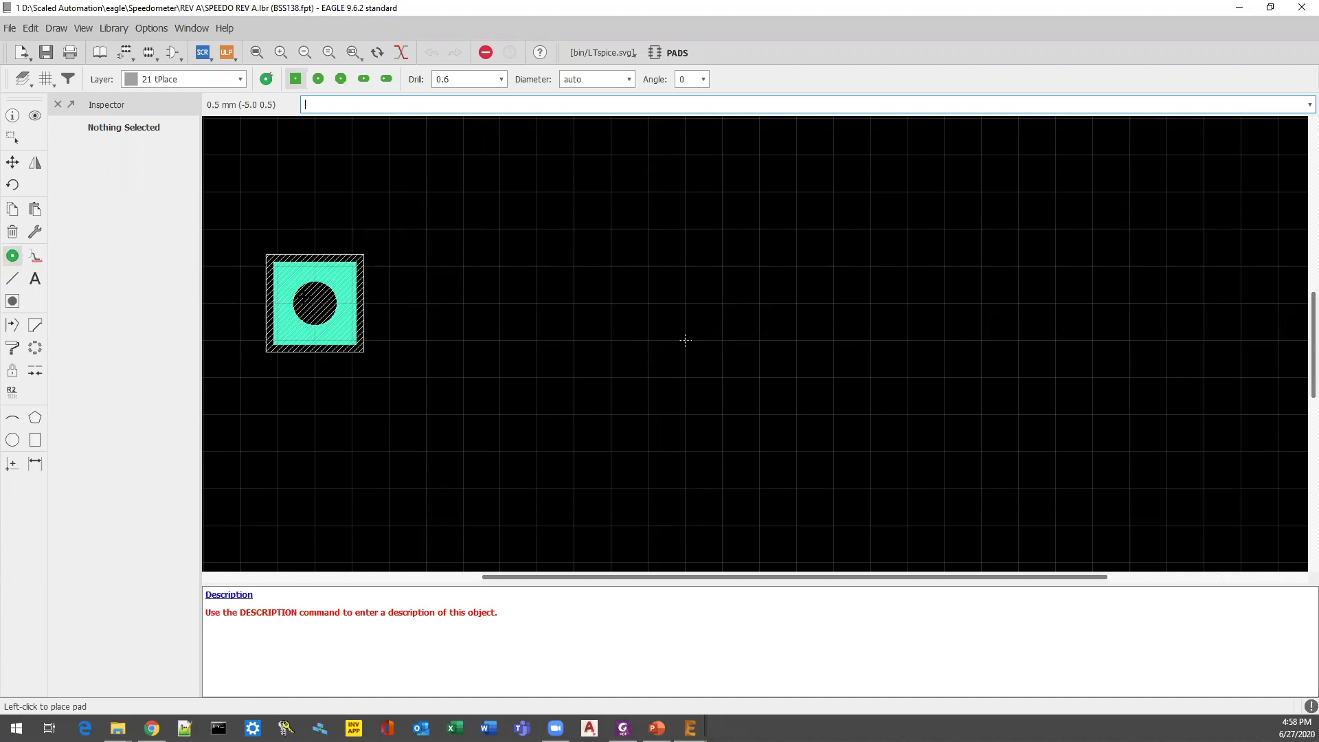
pyautogui.press('Escape')
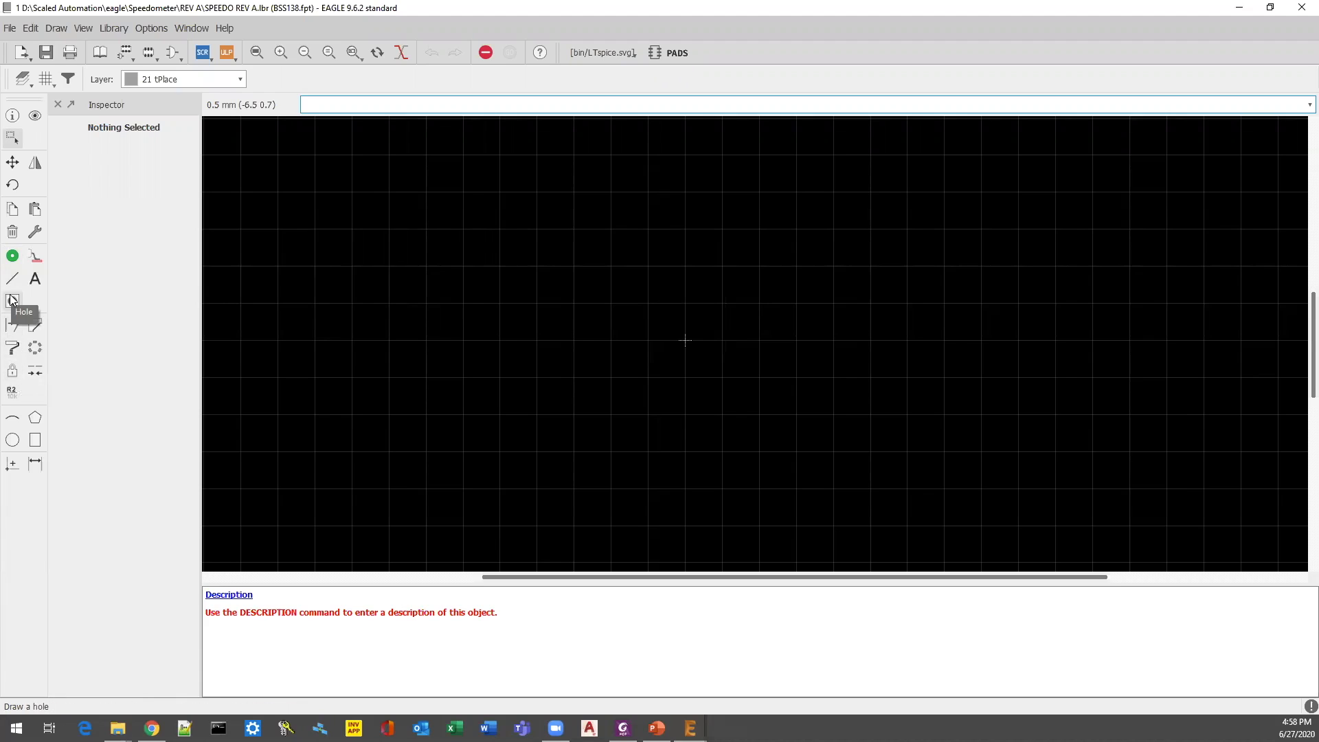
pyautogui.click(35, 259)
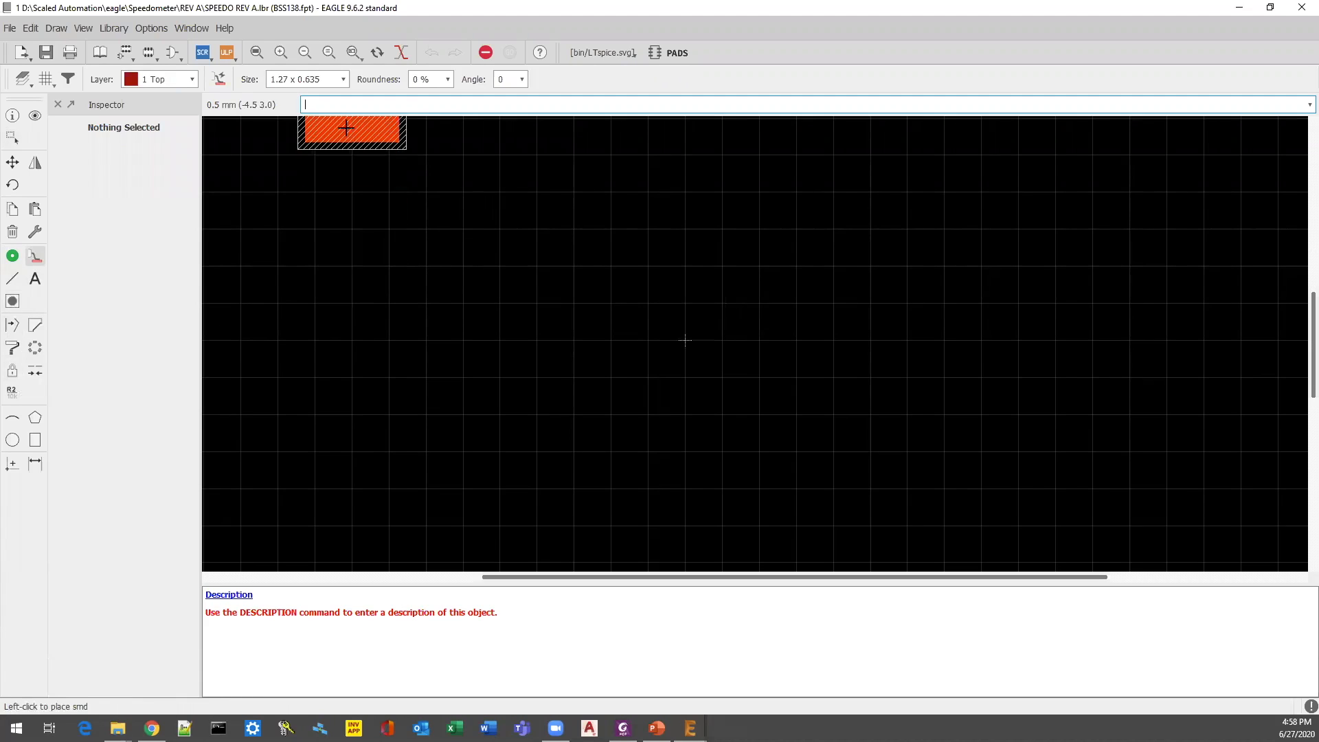
pyautogui.click(343, 80)
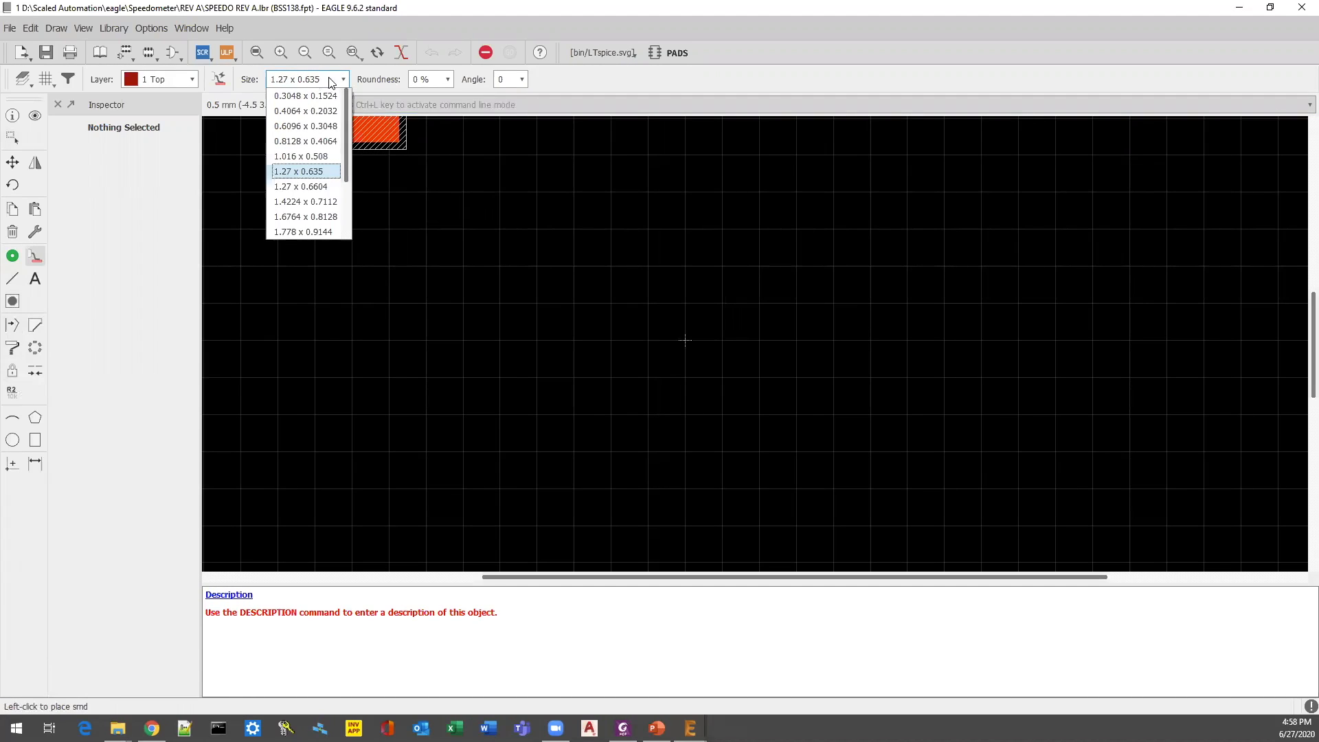
pyautogui.click(327, 82)
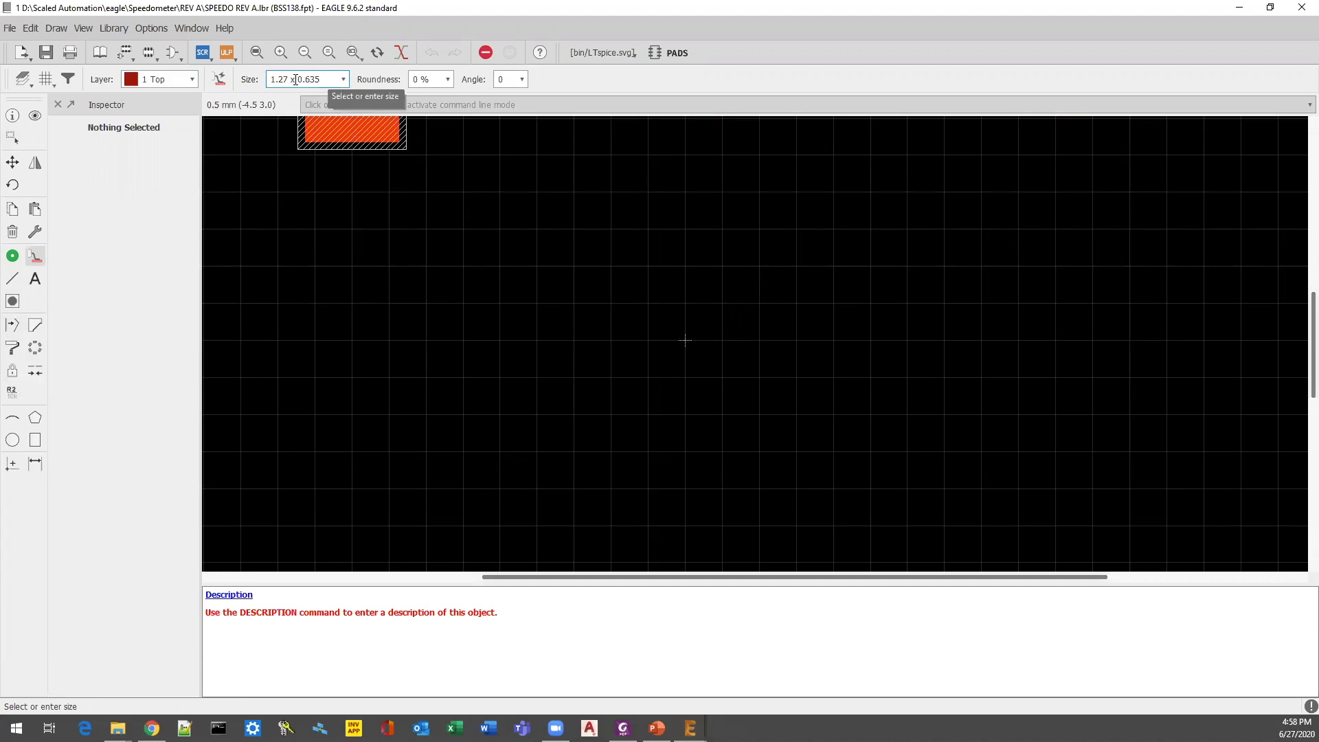
pyautogui.moveTo(288, 80); pyautogui.dragTo(263, 80)
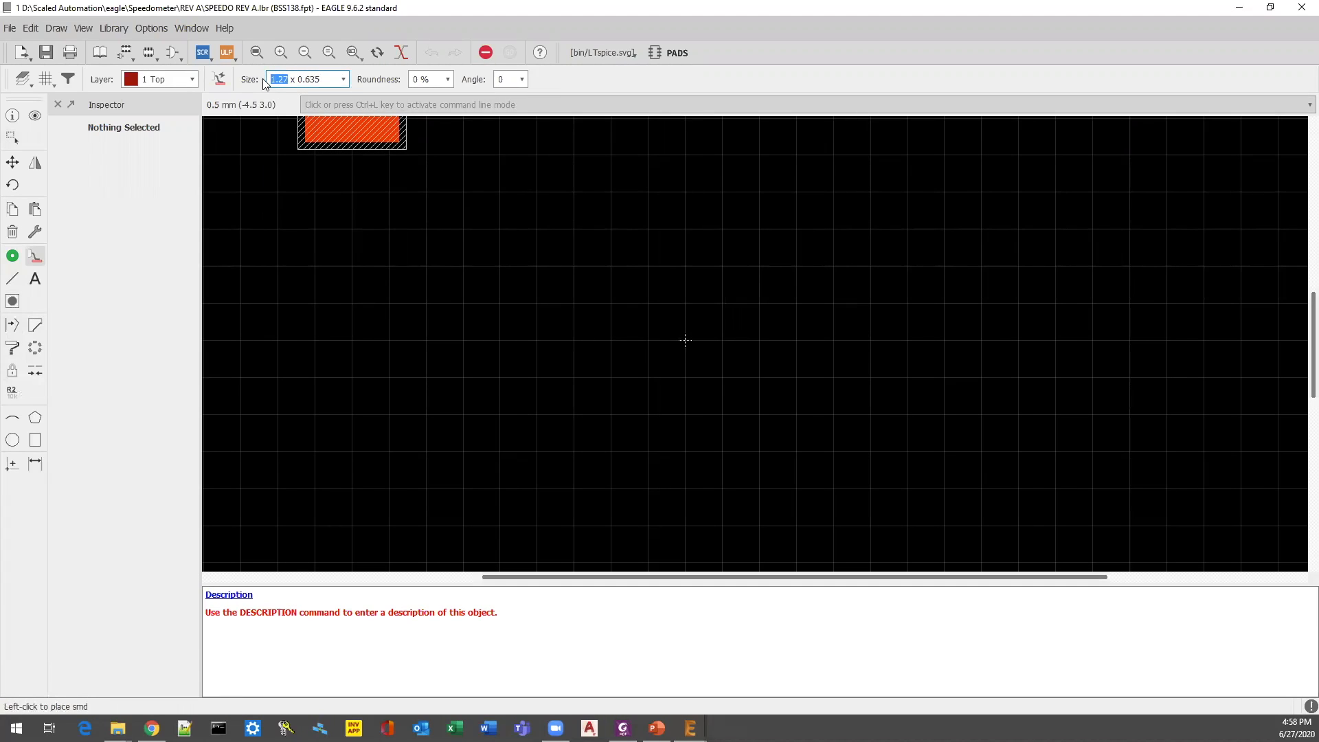
pyautogui.press('BackSpace')
pyautogui.write('.8')
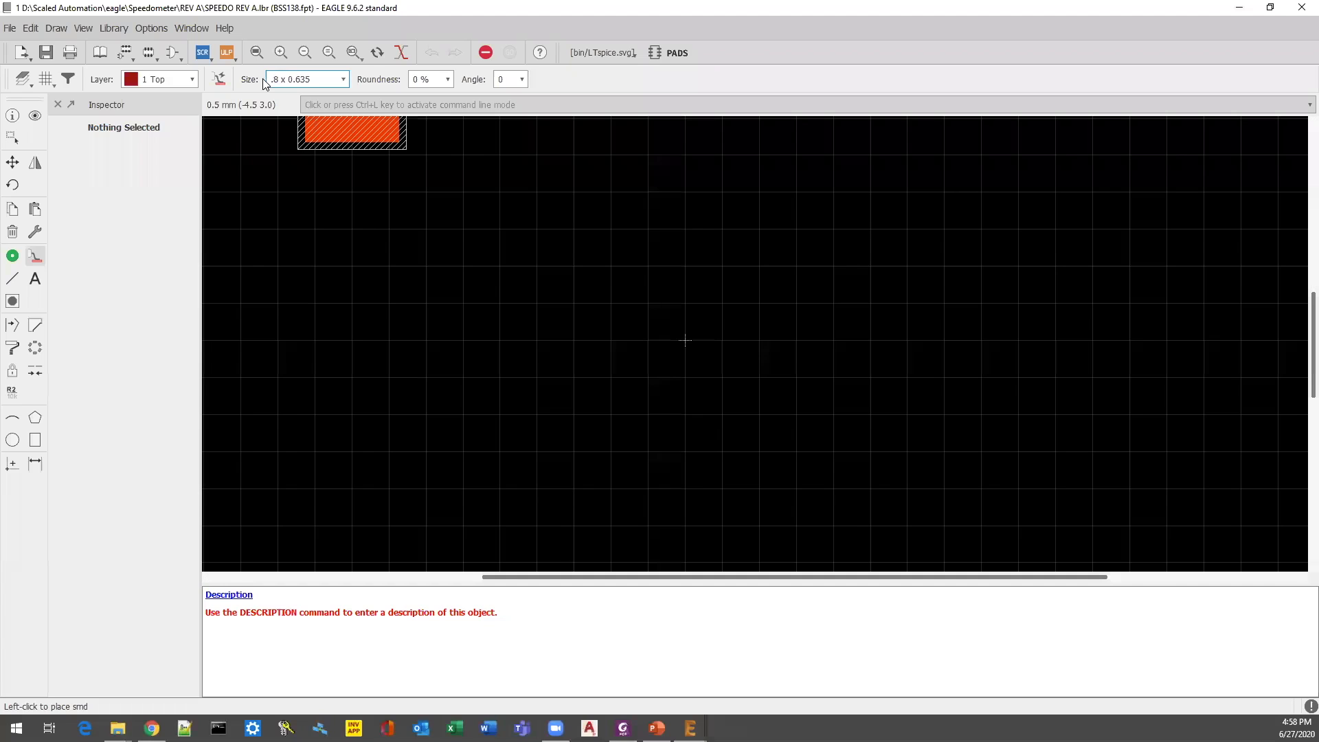
pyautogui.doubleClick(301, 81)
pyautogui.press('BackSpace')
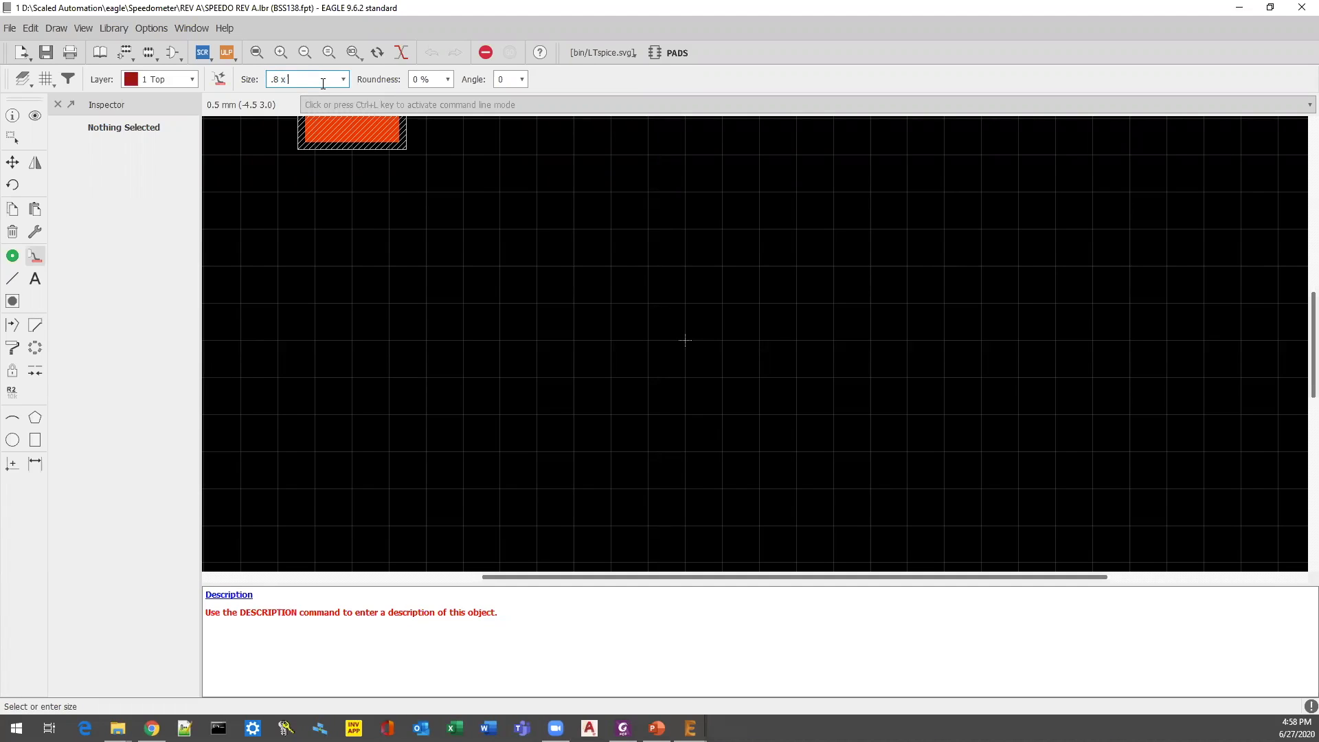
pyautogui.write('0.9')
pyautogui.press('Home')
pyautogui.write('0')
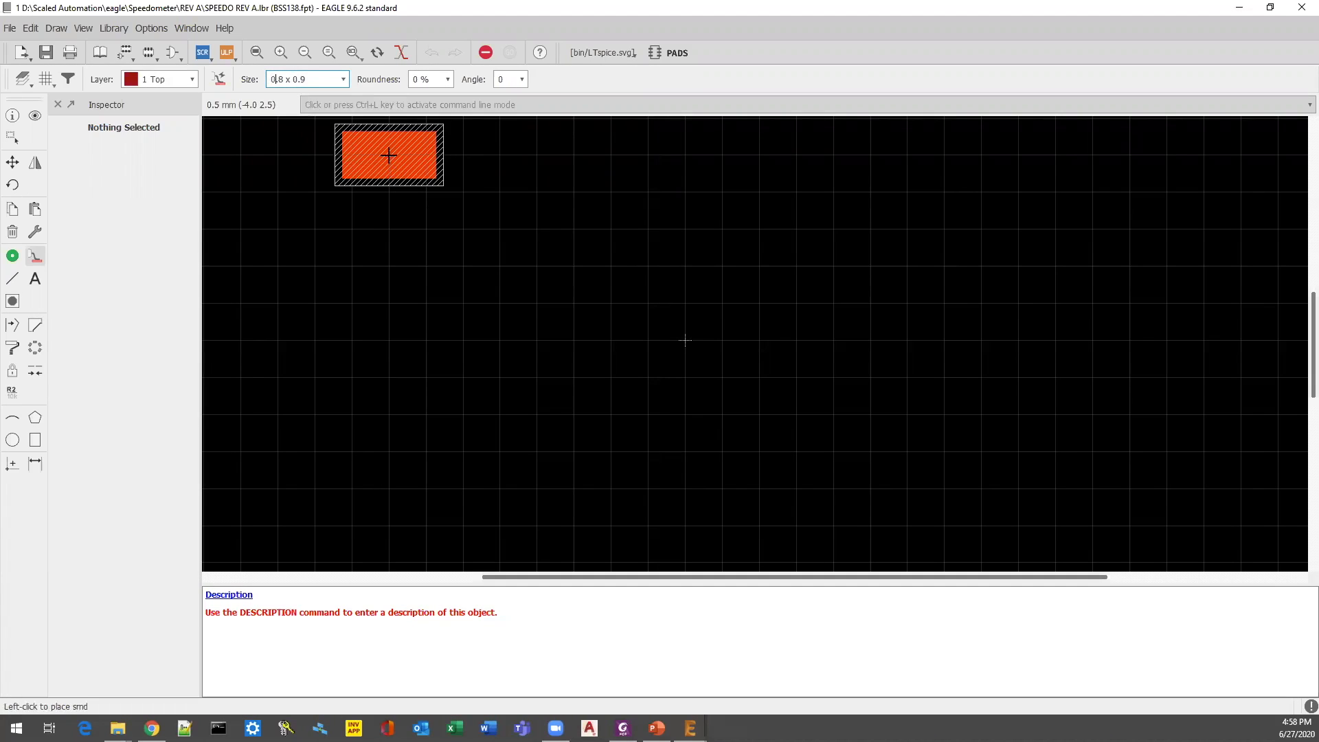
pyautogui.click(435, 78)
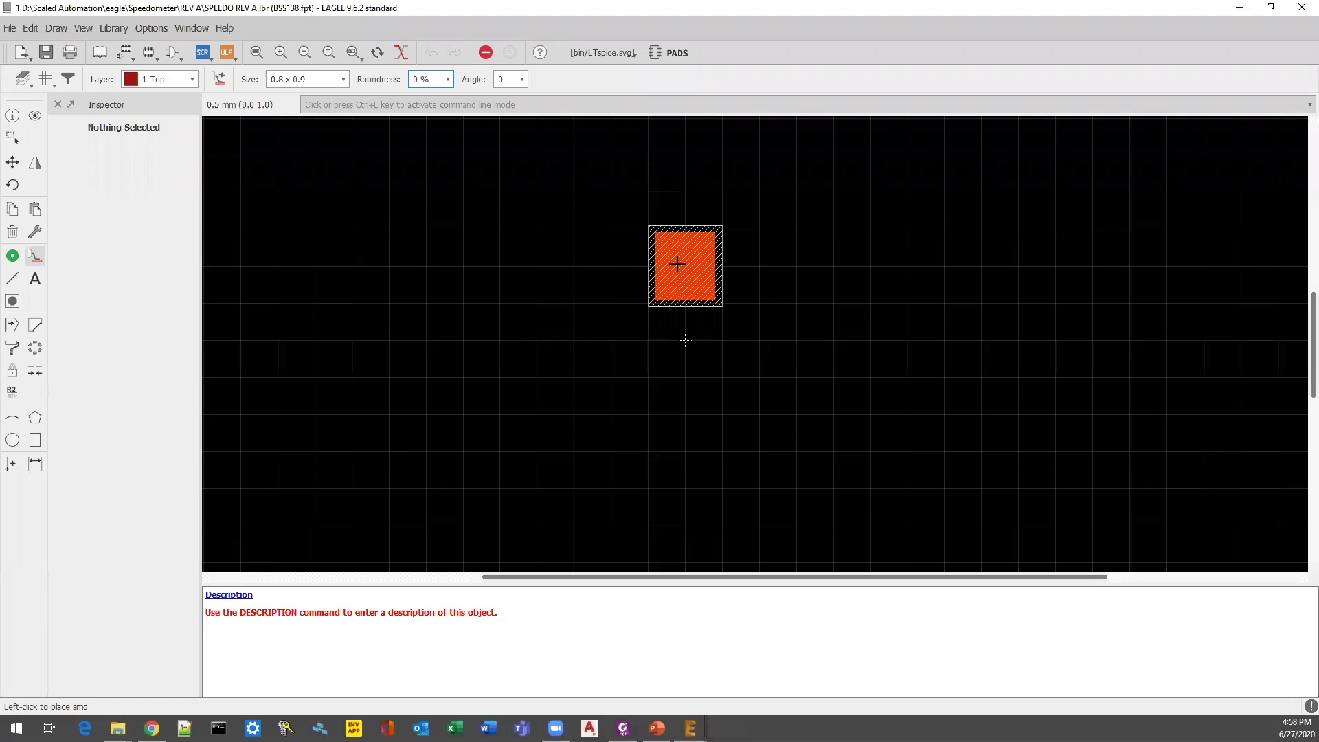
# Place three SMD pads in the footprint at (0, 1), (-1, -1) and (1, -1) mm.
pyautogui.click(676, 266)
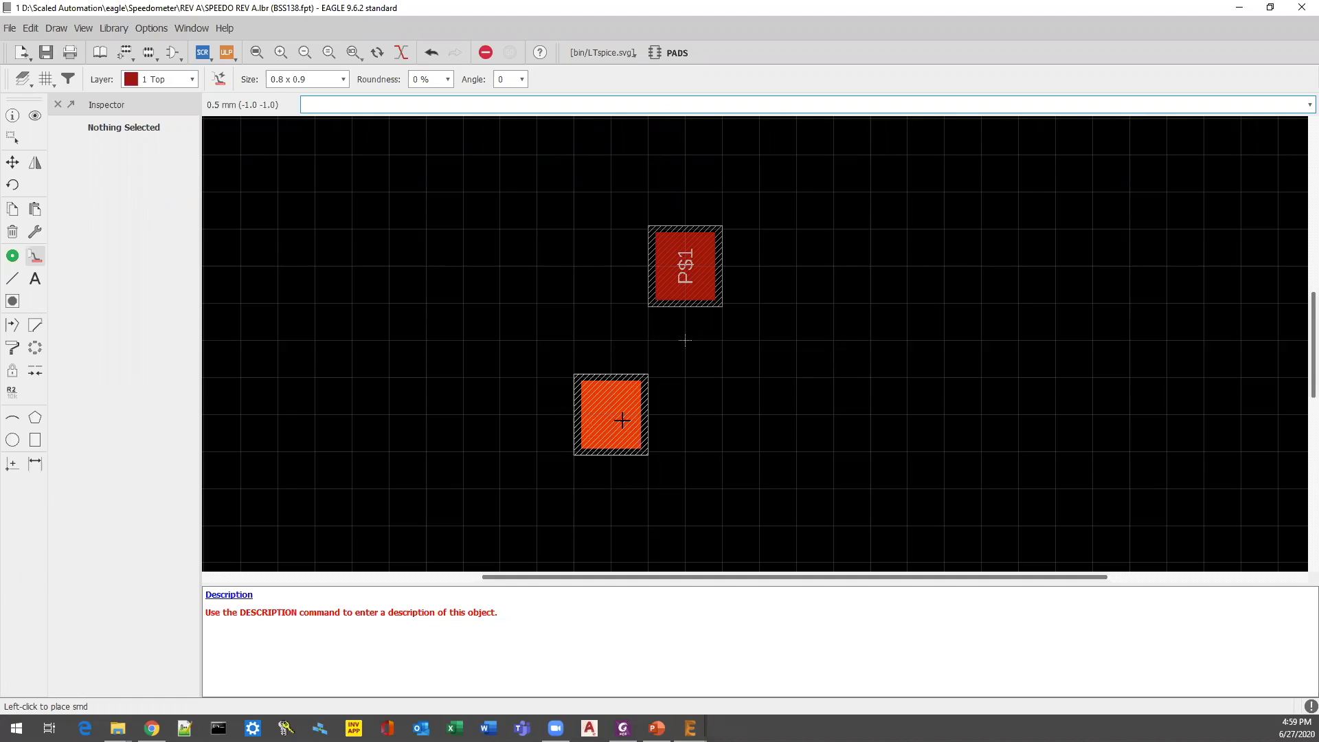
pyautogui.click(622, 420)
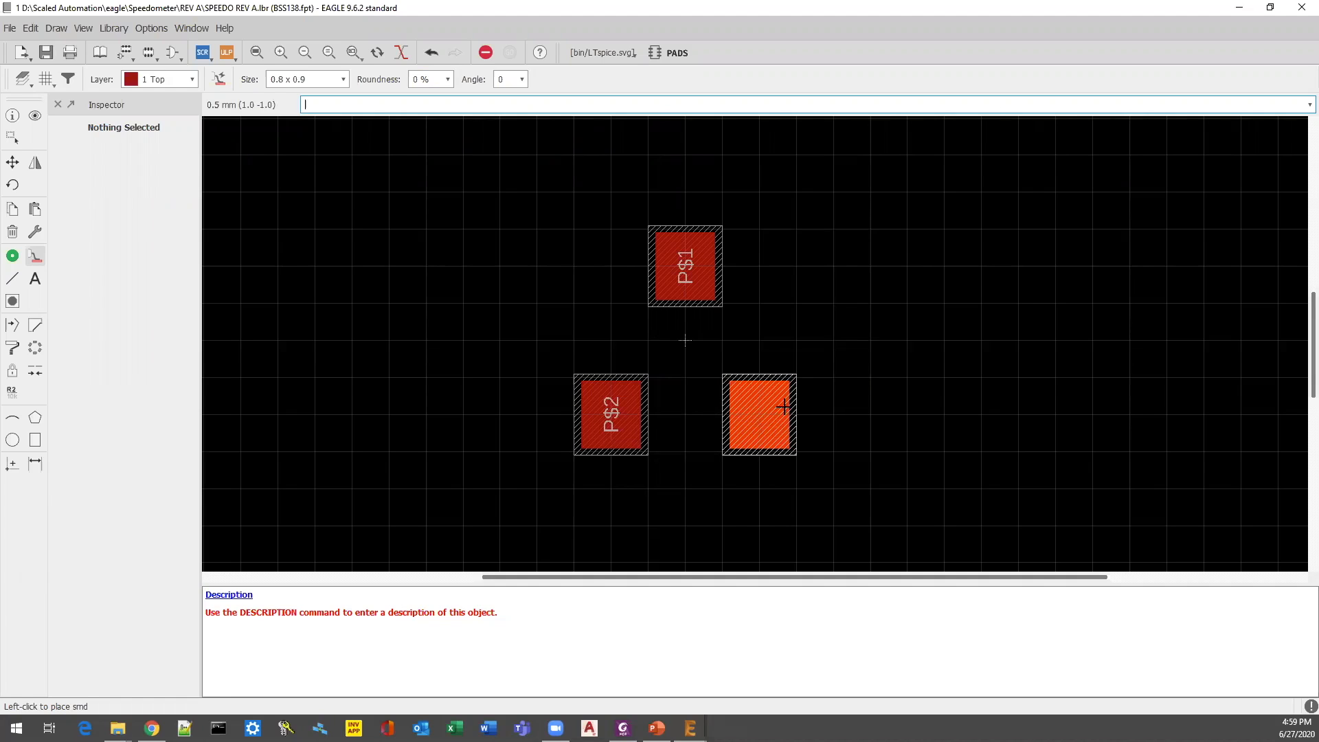
pyautogui.click(757, 420)
pyautogui.press('Escape')
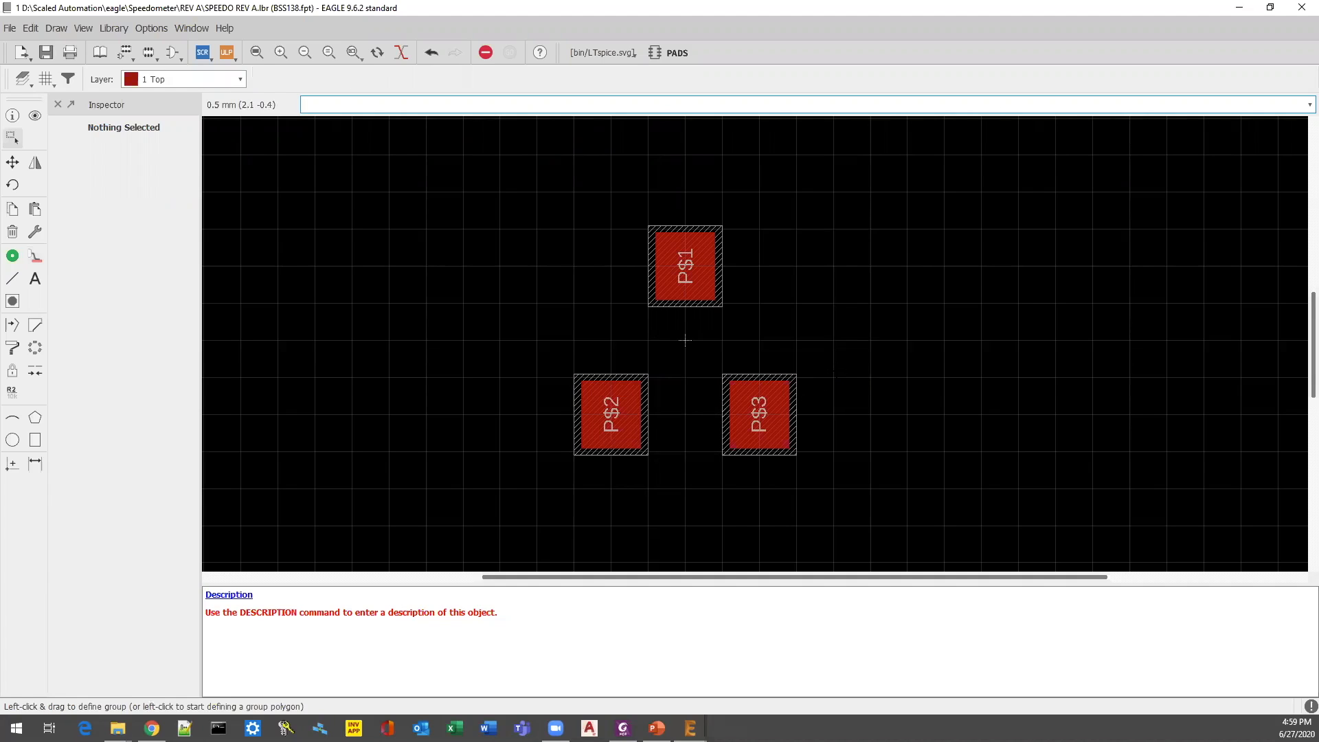
# Set the X position of pad P$2 to -0.95 mm.
pyautogui.rightClick(611, 412)
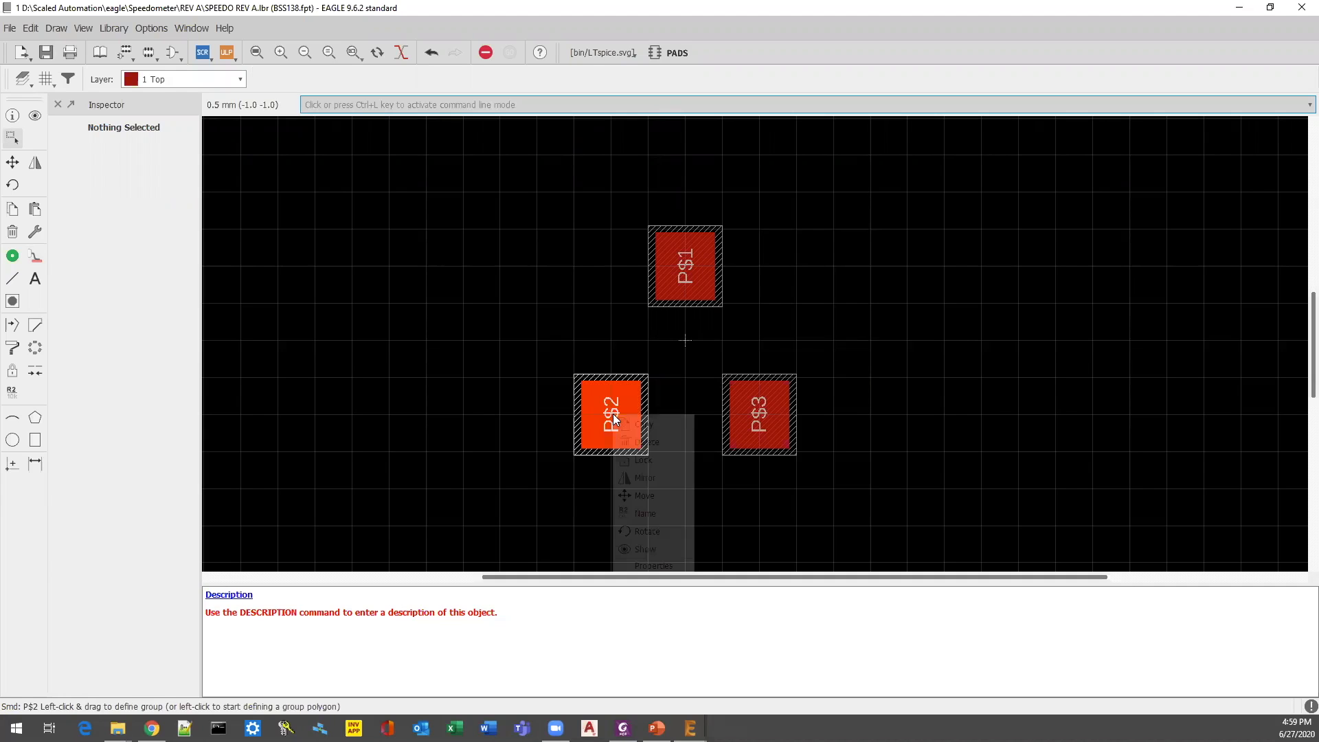
pyautogui.click(666, 563)
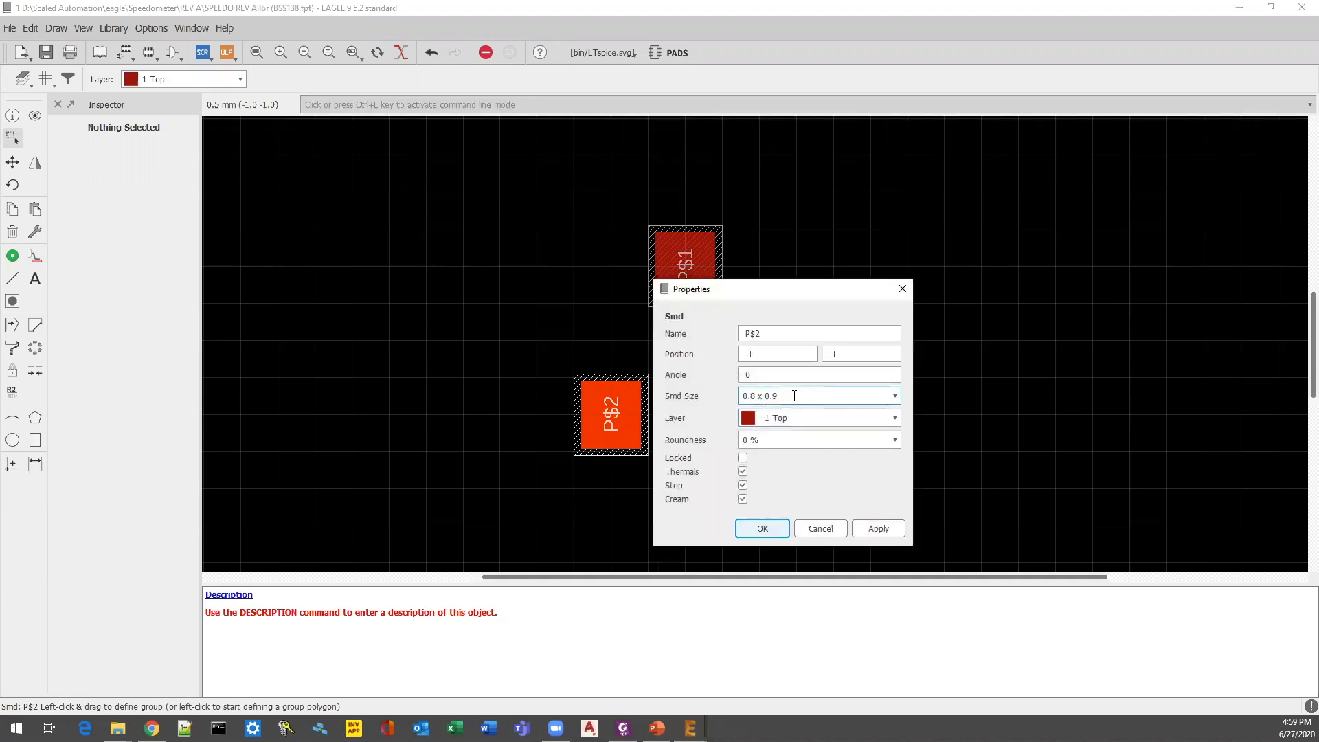
pyautogui.click(750, 354)
pyautogui.press('BackSpace')
pyautogui.write('0')
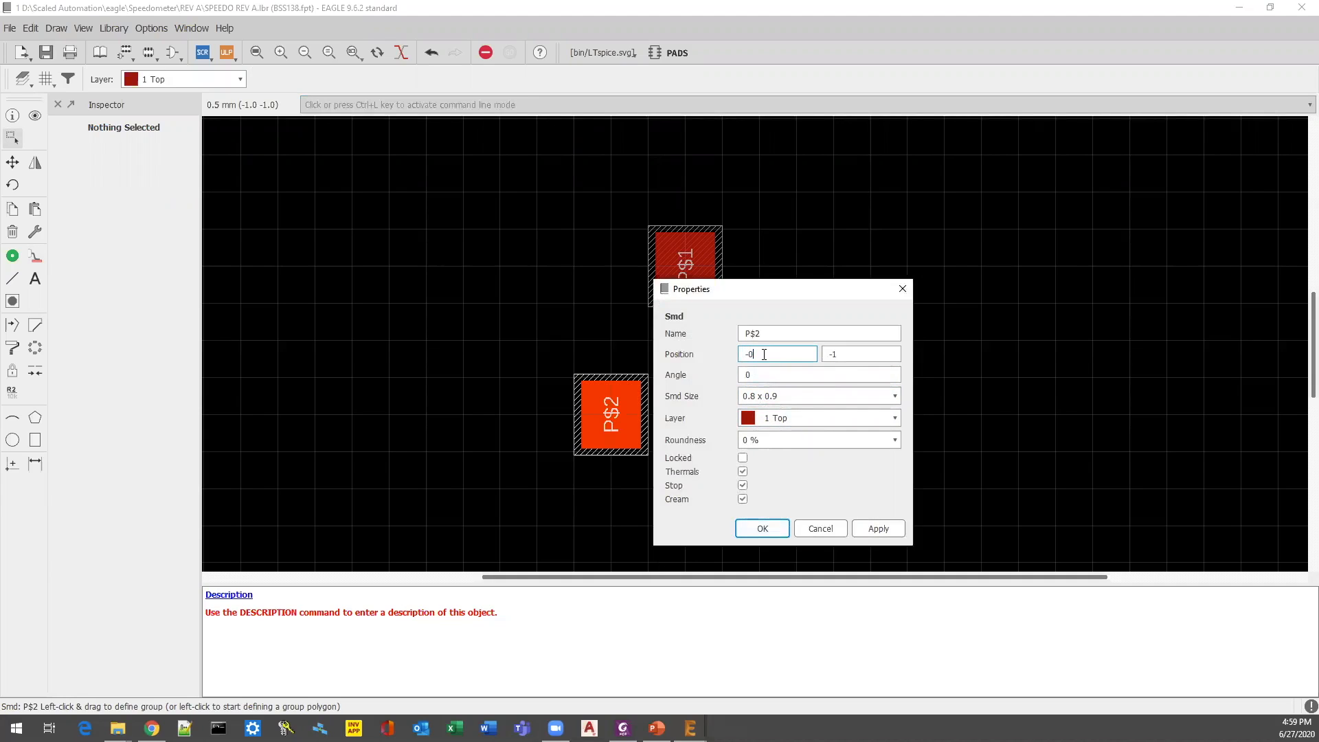
pyautogui.write('.95')
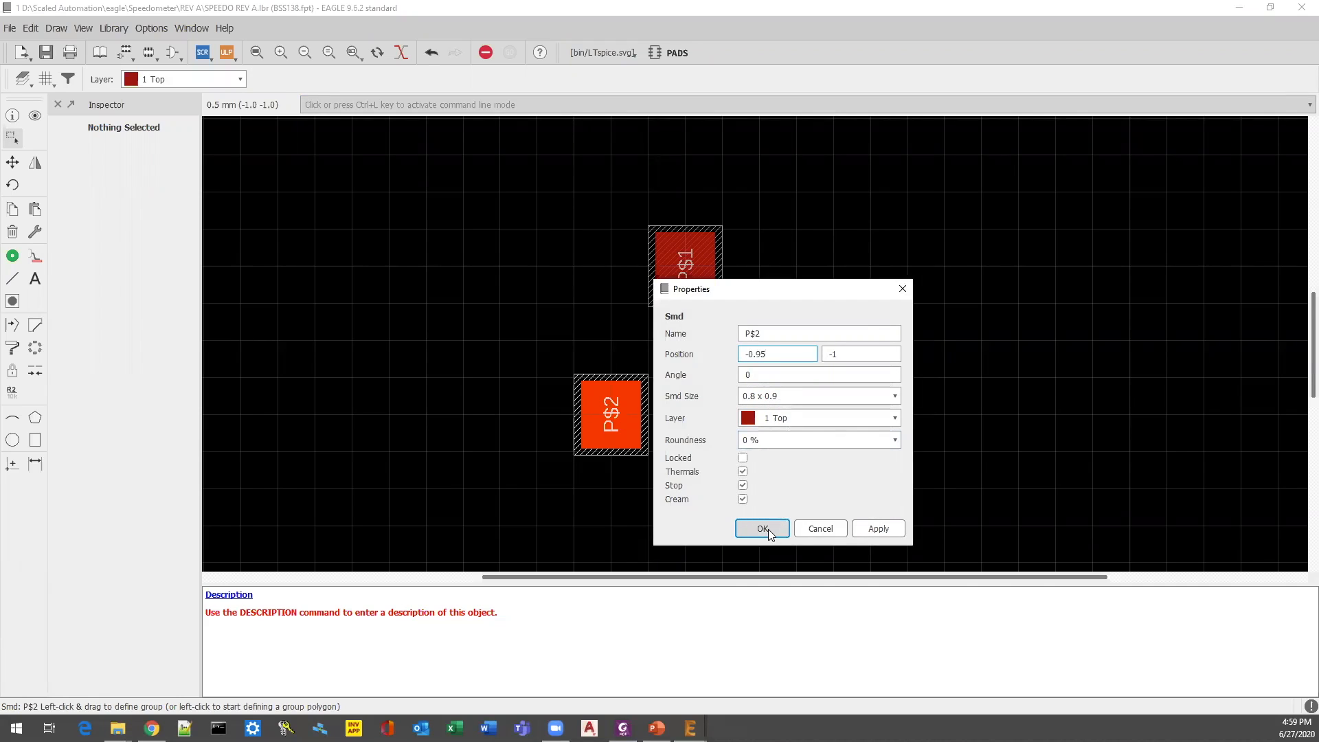
pyautogui.click(864, 530)
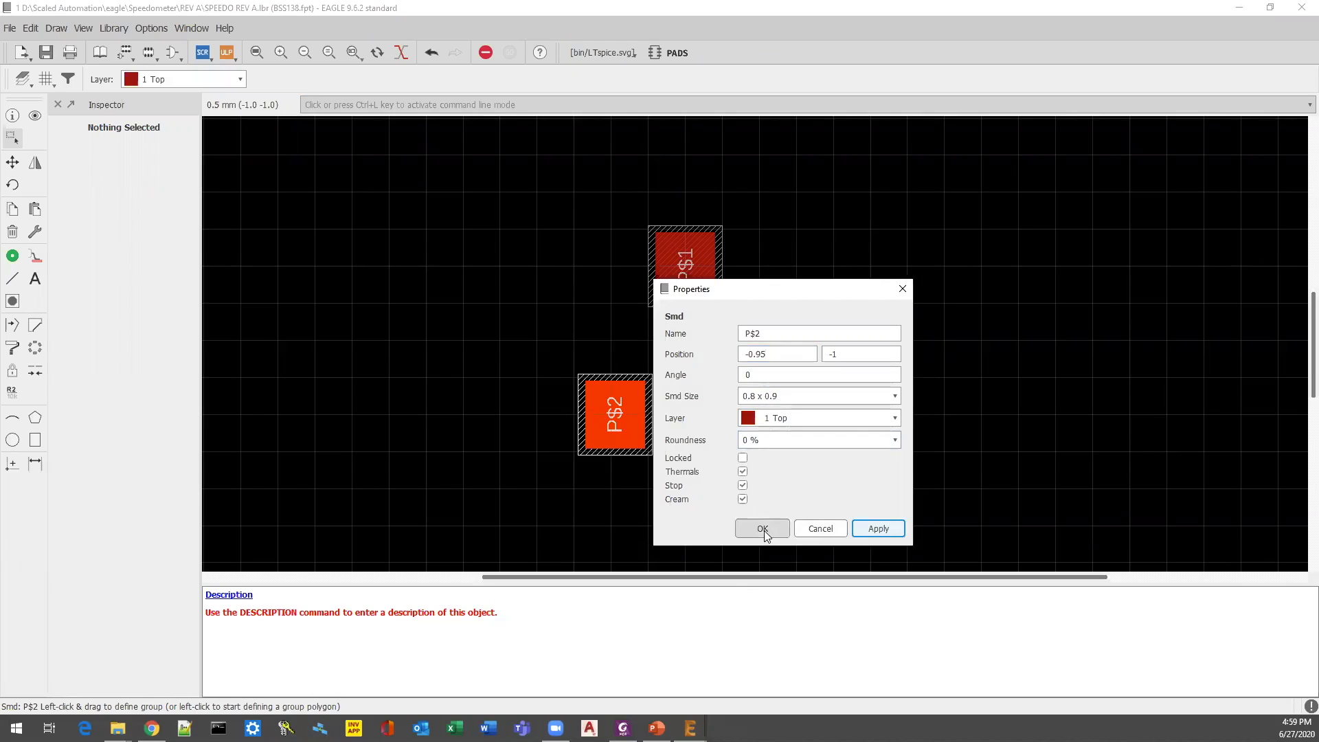
pyautogui.click(763, 529)
# Change the X position of pad P$3 to mirror pad P$2 about the origin, and save the library.
pyautogui.rightClick(751, 416)
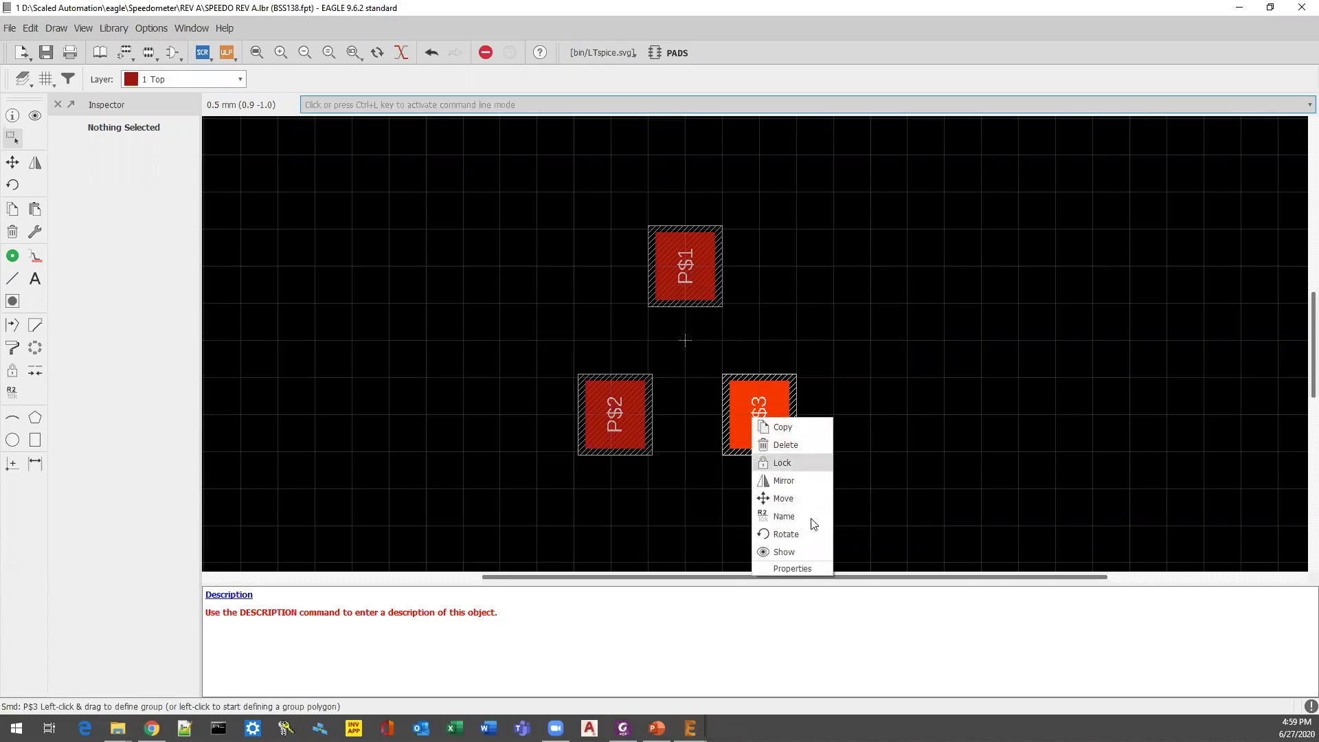
pyautogui.click(792, 568)
pyautogui.click(552, 353)
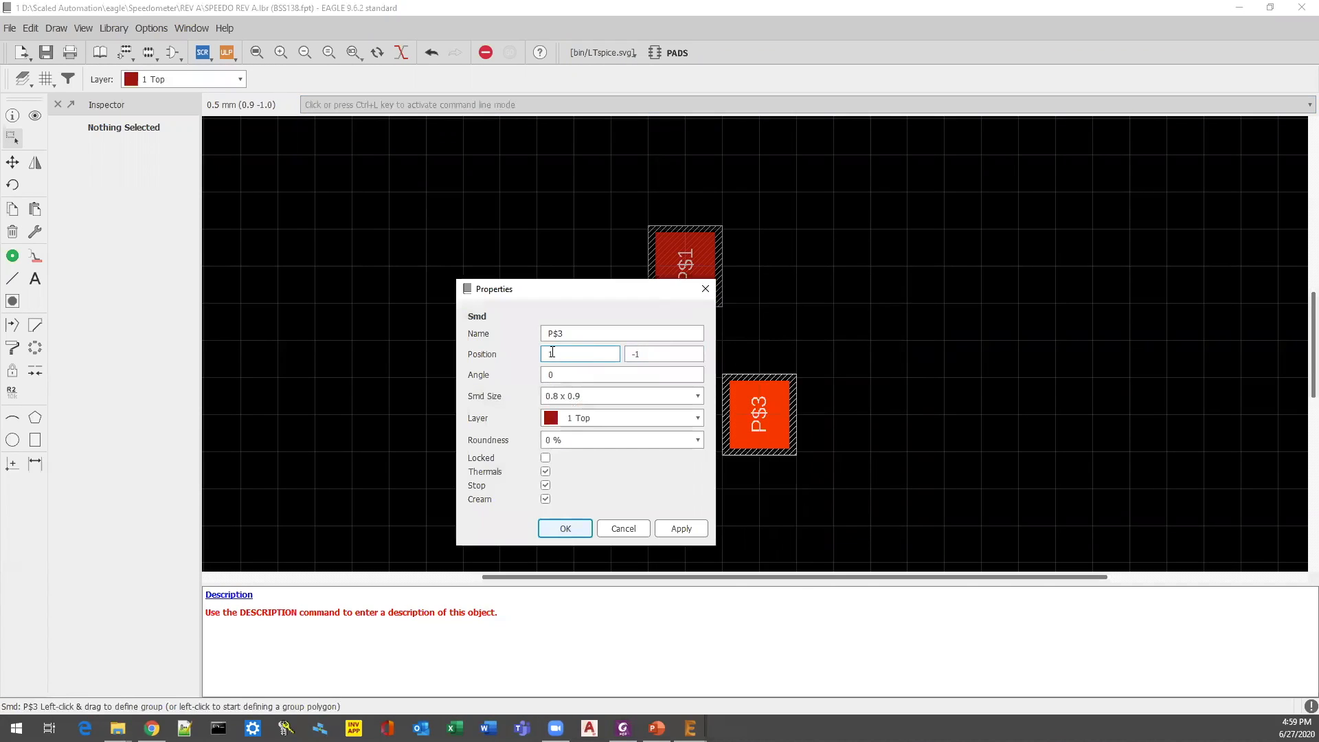
pyautogui.moveTo(552, 353); pyautogui.dragTo(529, 361)
pyautogui.click(563, 528)
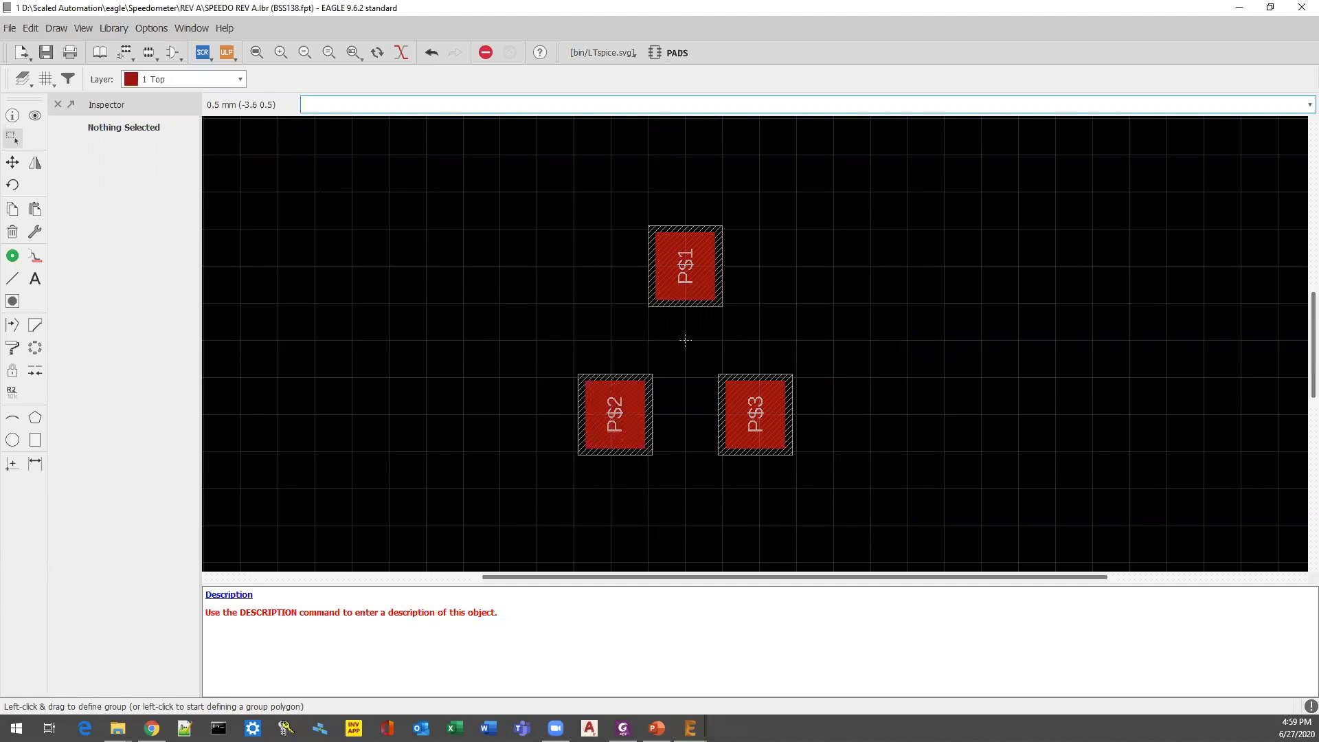
pyautogui.click(9, 28)
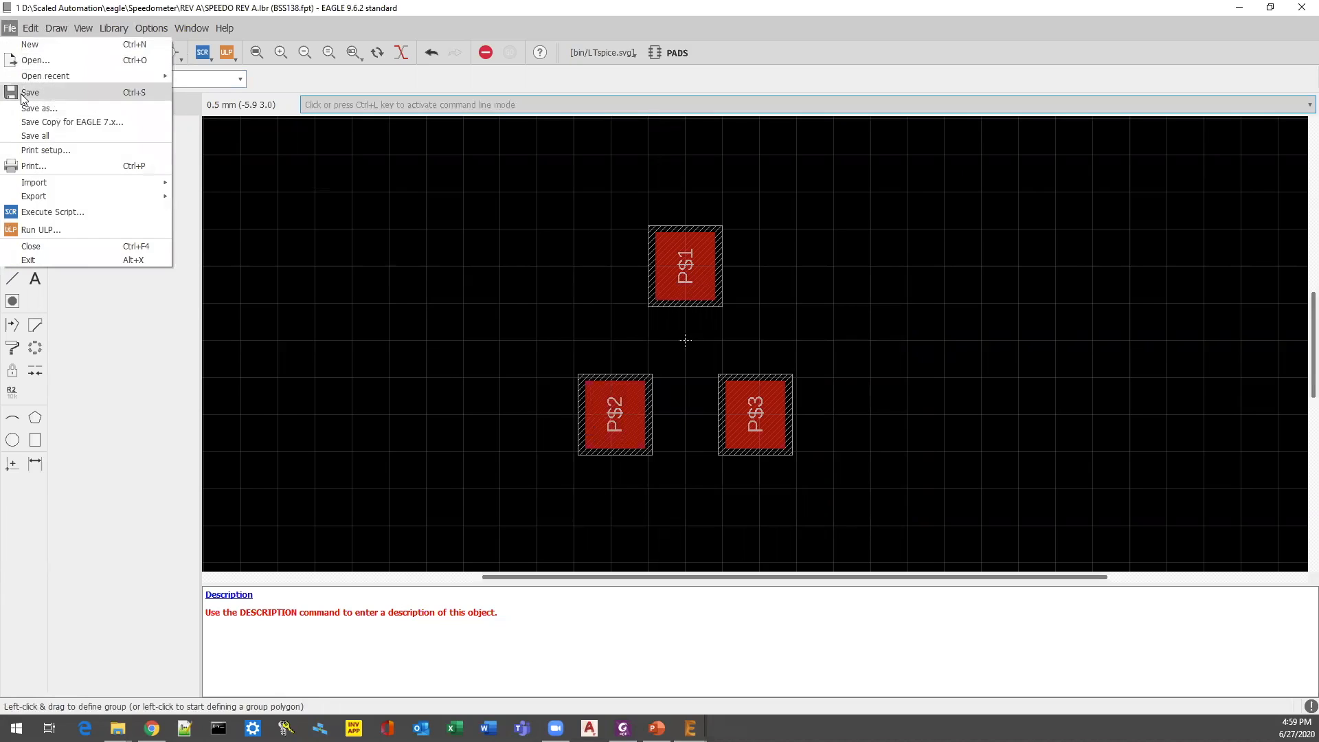
pyautogui.click(27, 93)
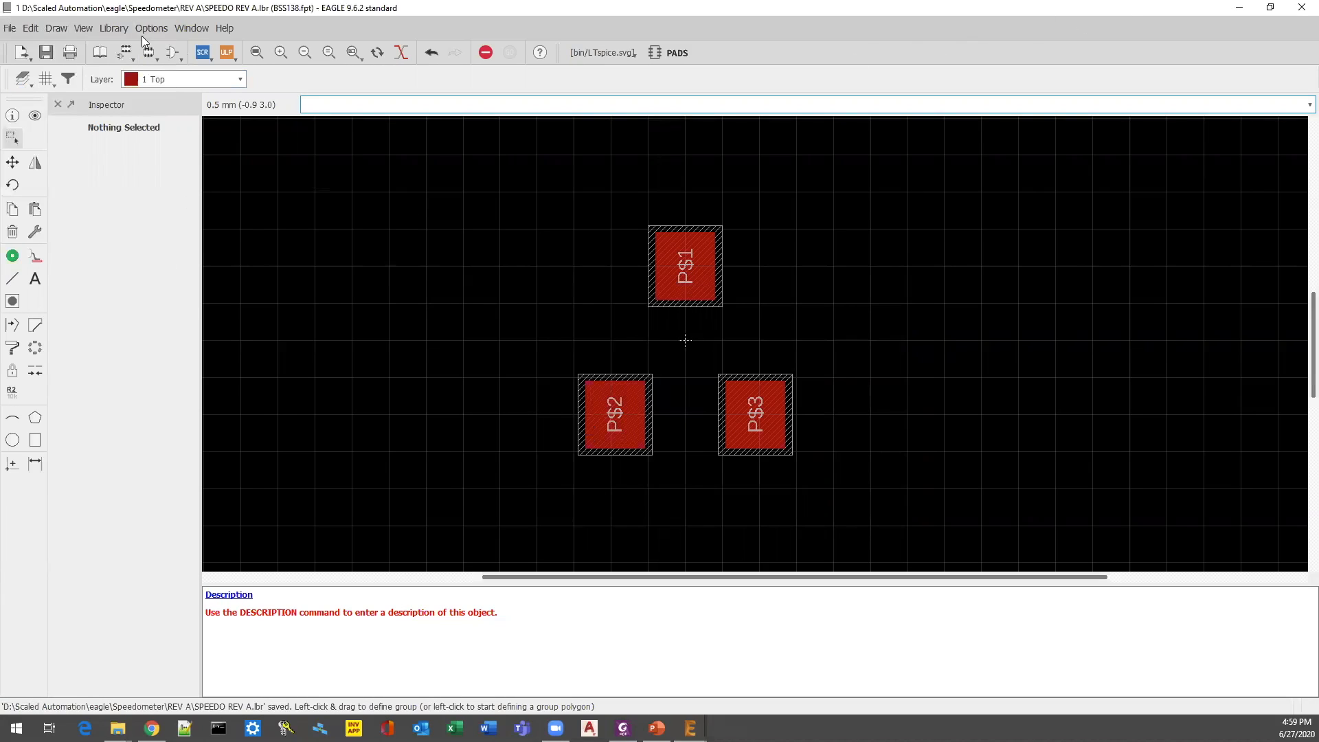
# Open the BSS138 device and add the local BSS138 footprint as its package, leaving the variant name empty.
pyautogui.click(99, 53)
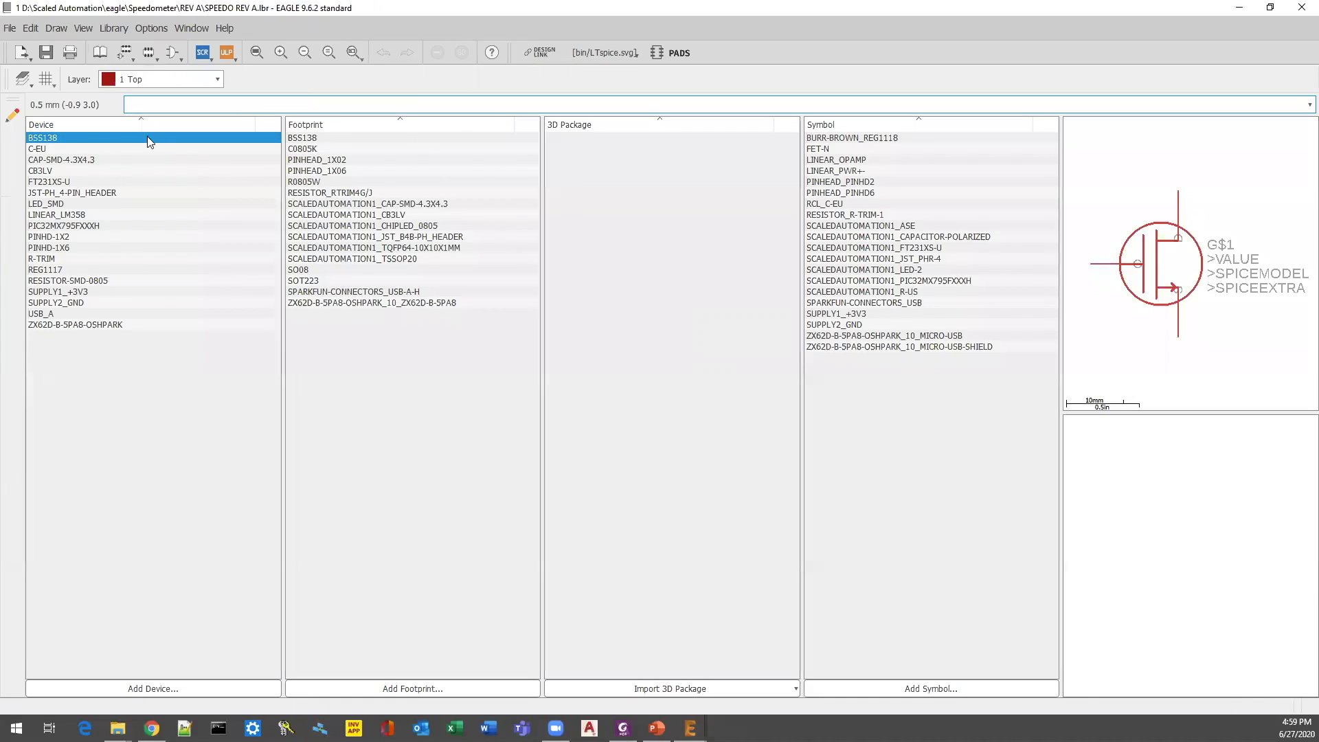
pyautogui.doubleClick(110, 136)
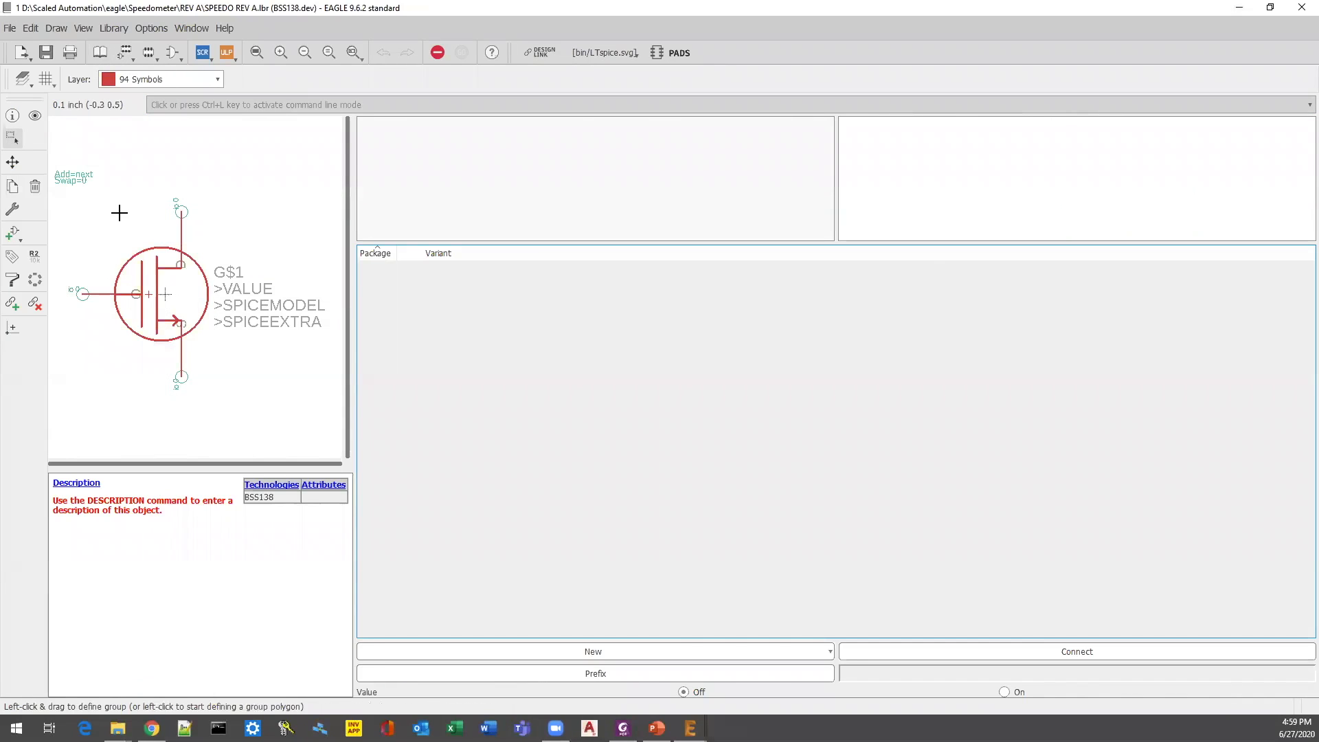
pyautogui.click(578, 651)
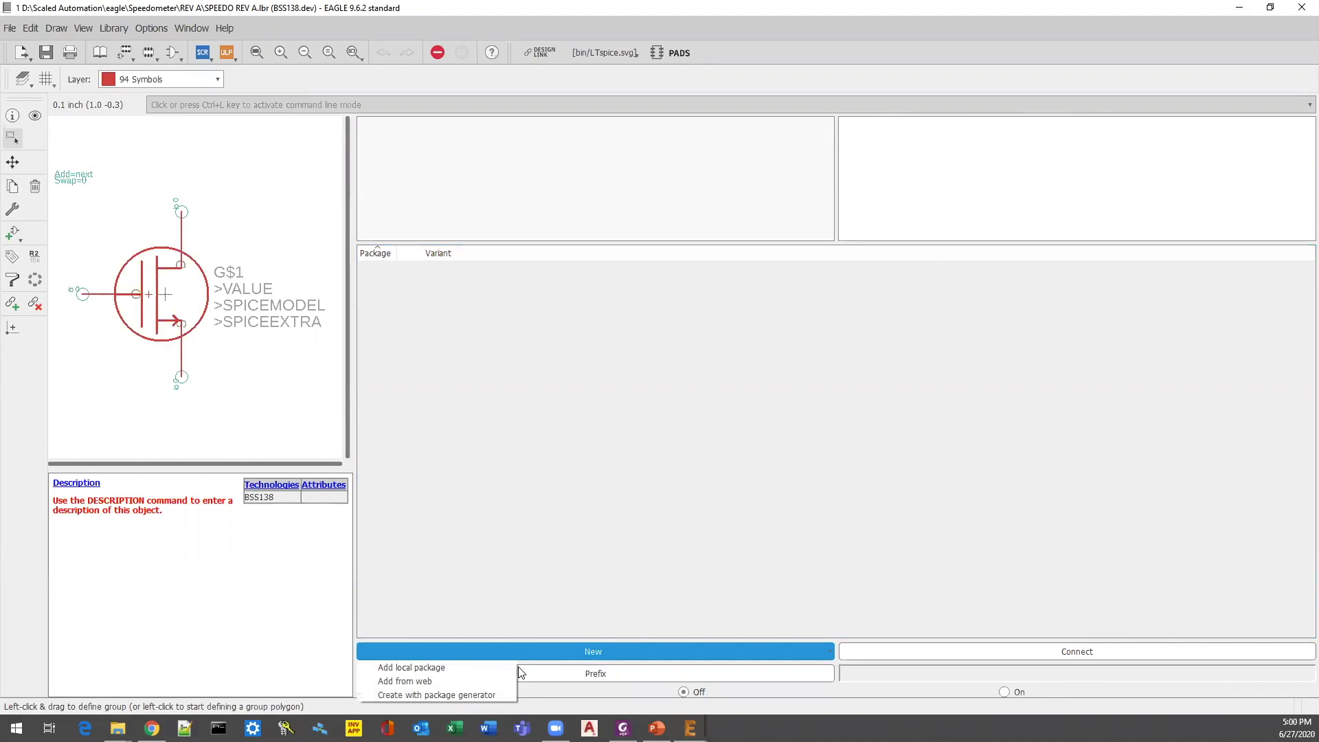
pyautogui.click(452, 677)
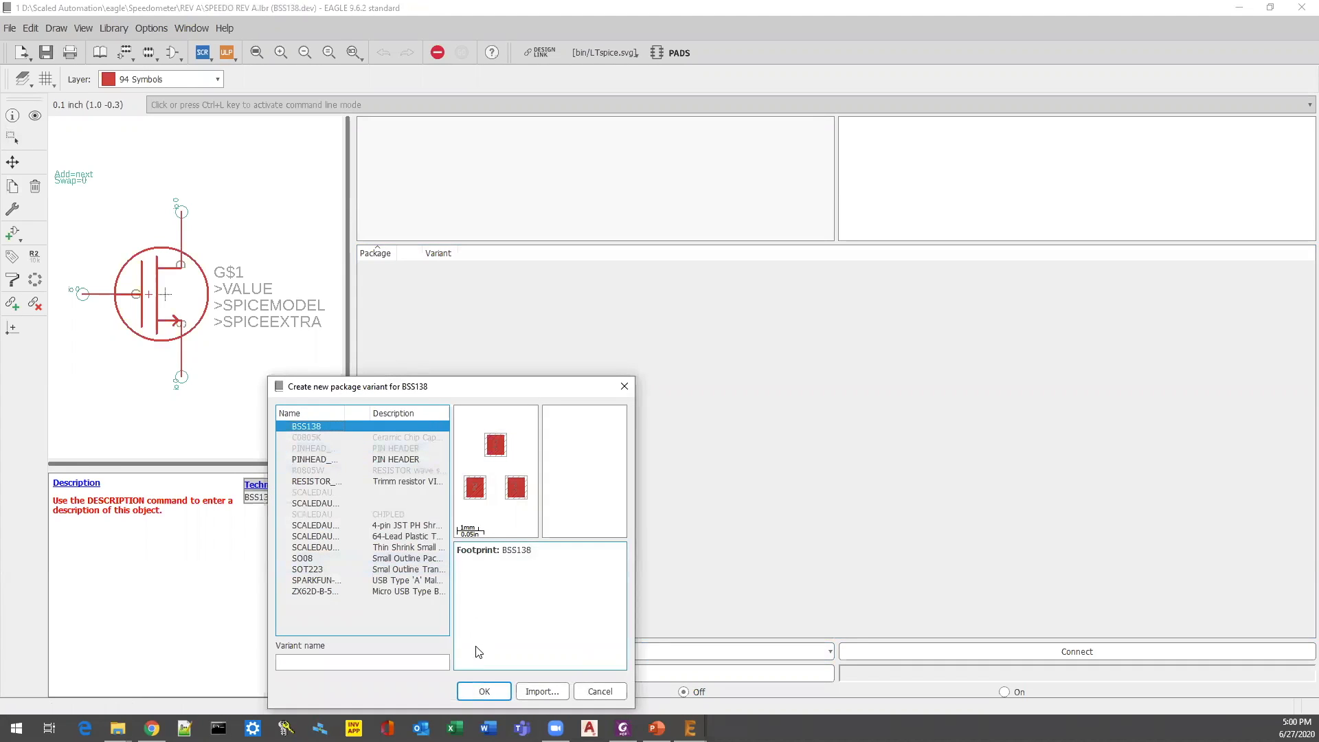
pyautogui.click(481, 691)
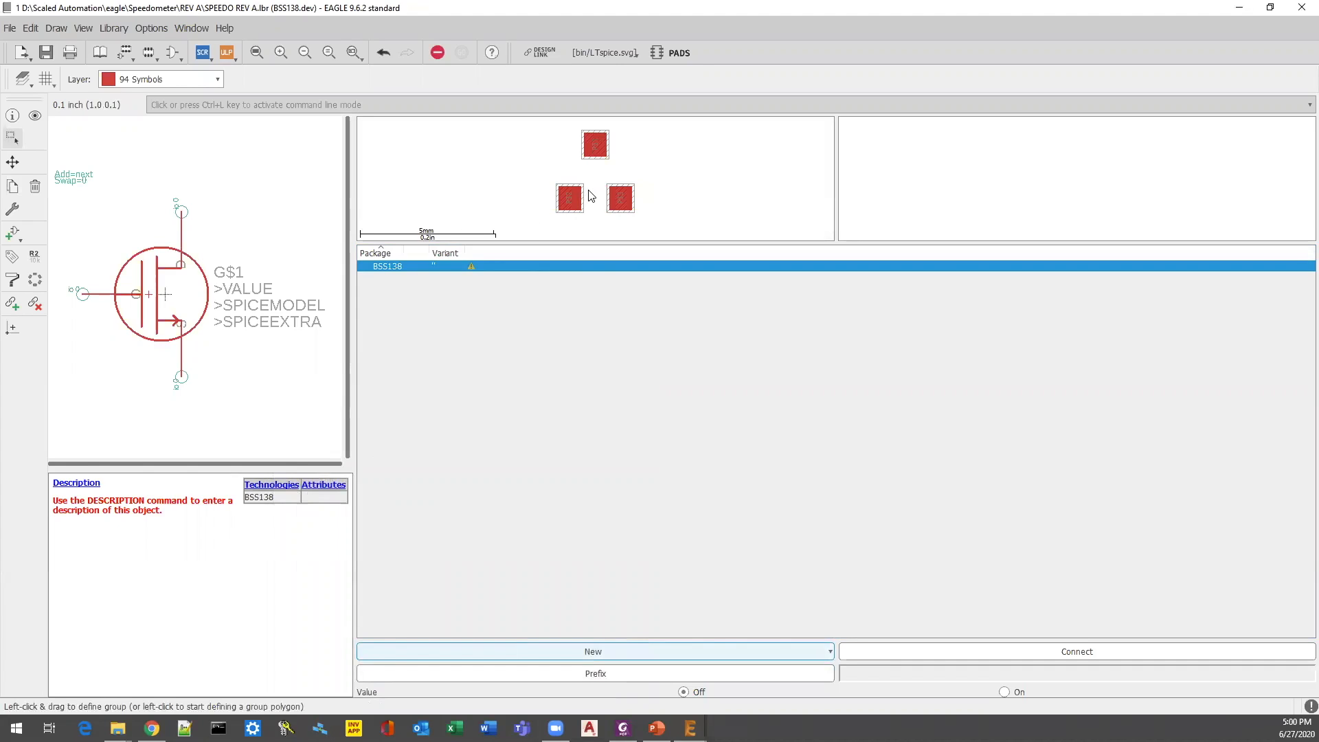
# Connect the BSS138 symbol pins to the package pads: D to P$1, G to P$2 and S to P$3.
pyautogui.click(940, 650)
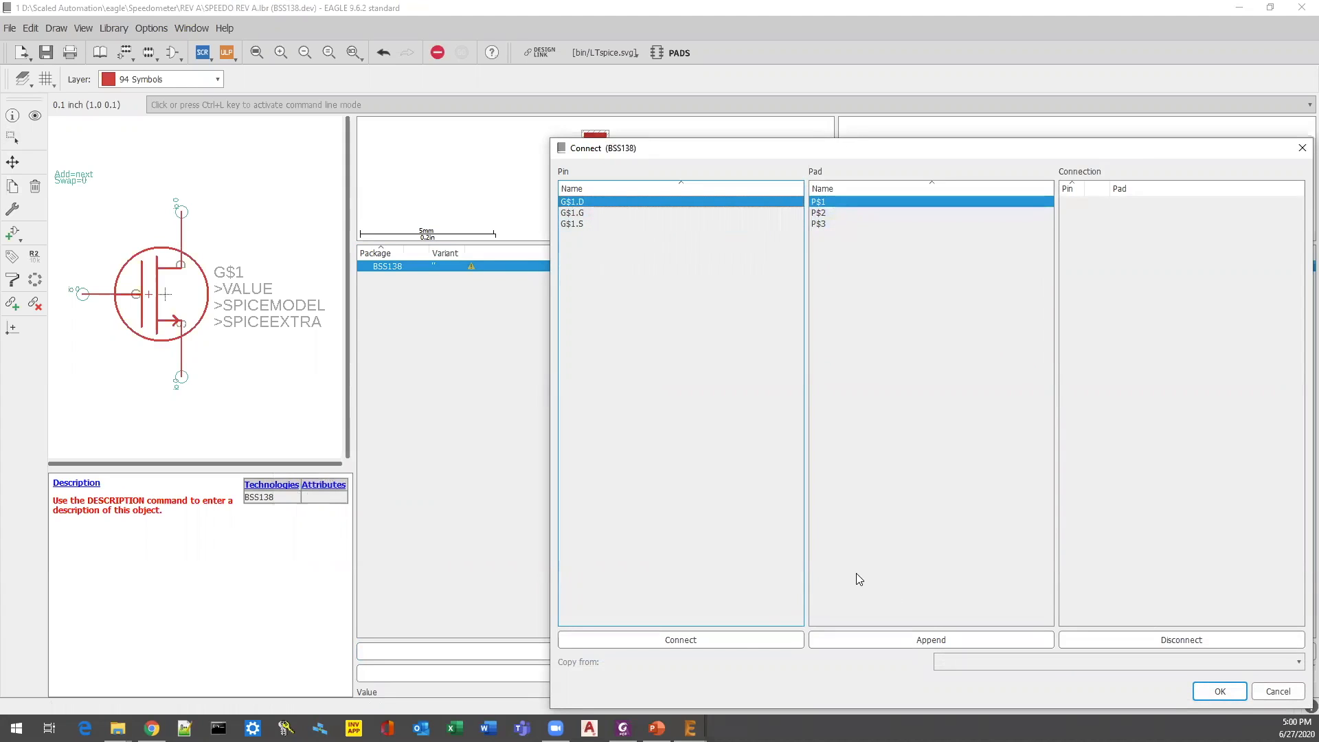
pyautogui.click(733, 638)
pyautogui.click(733, 638)
pyautogui.click(733, 639)
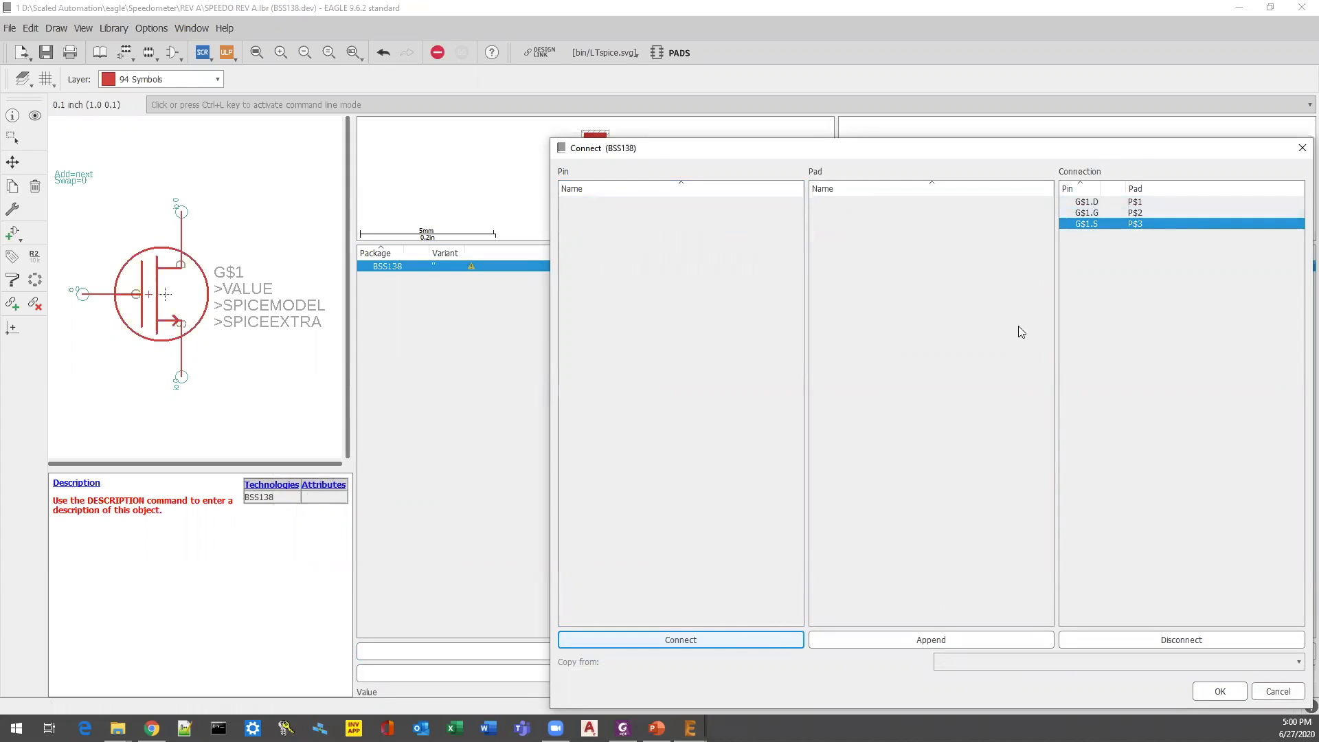
pyautogui.click(1208, 696)
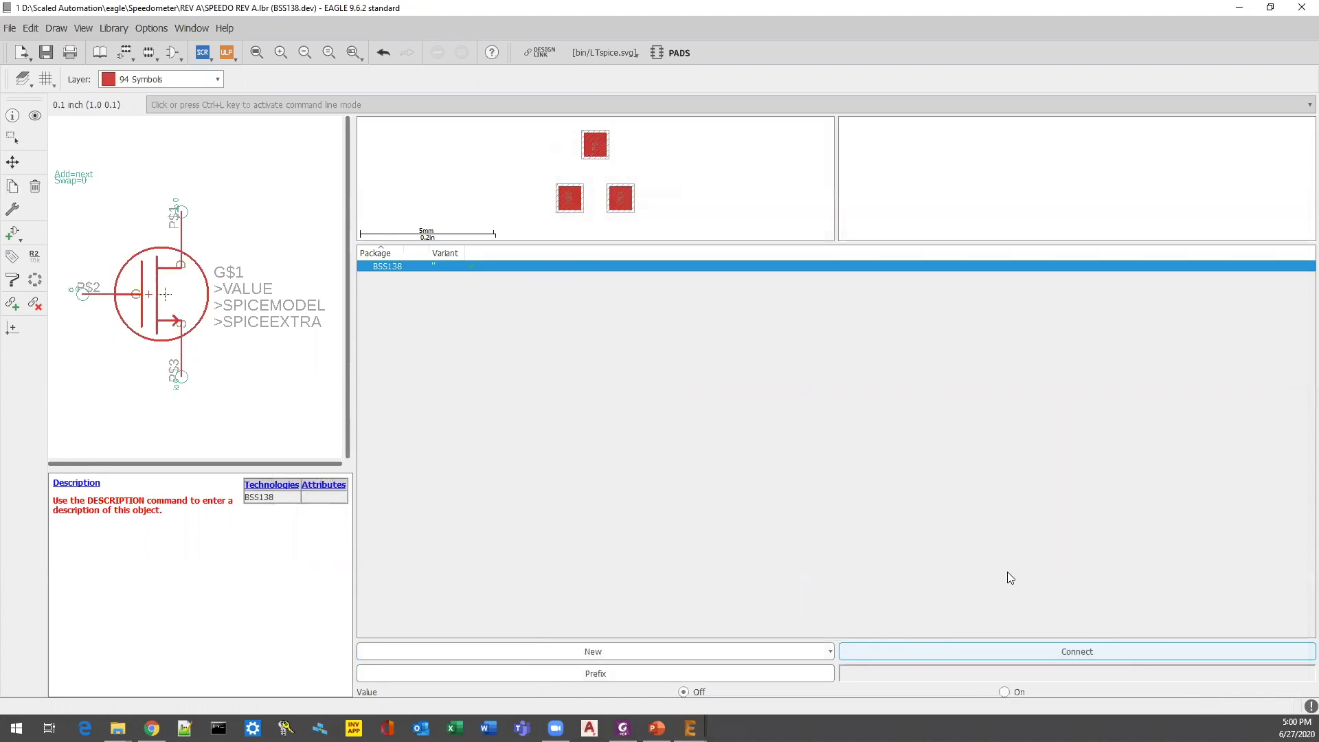
# Save the library and bring up the previews of the open EAGLE windows.
pyautogui.click(10, 28)
pyautogui.click(29, 92)
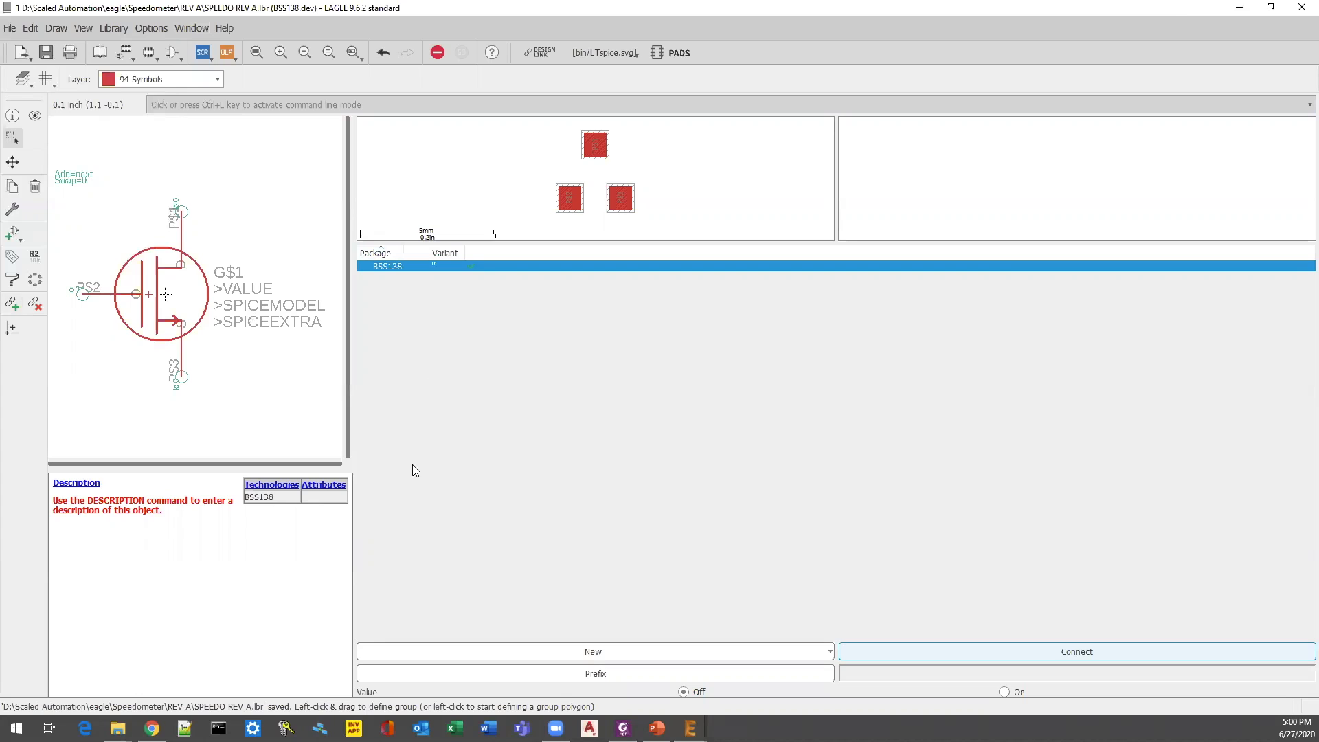
pyautogui.click(691, 729)
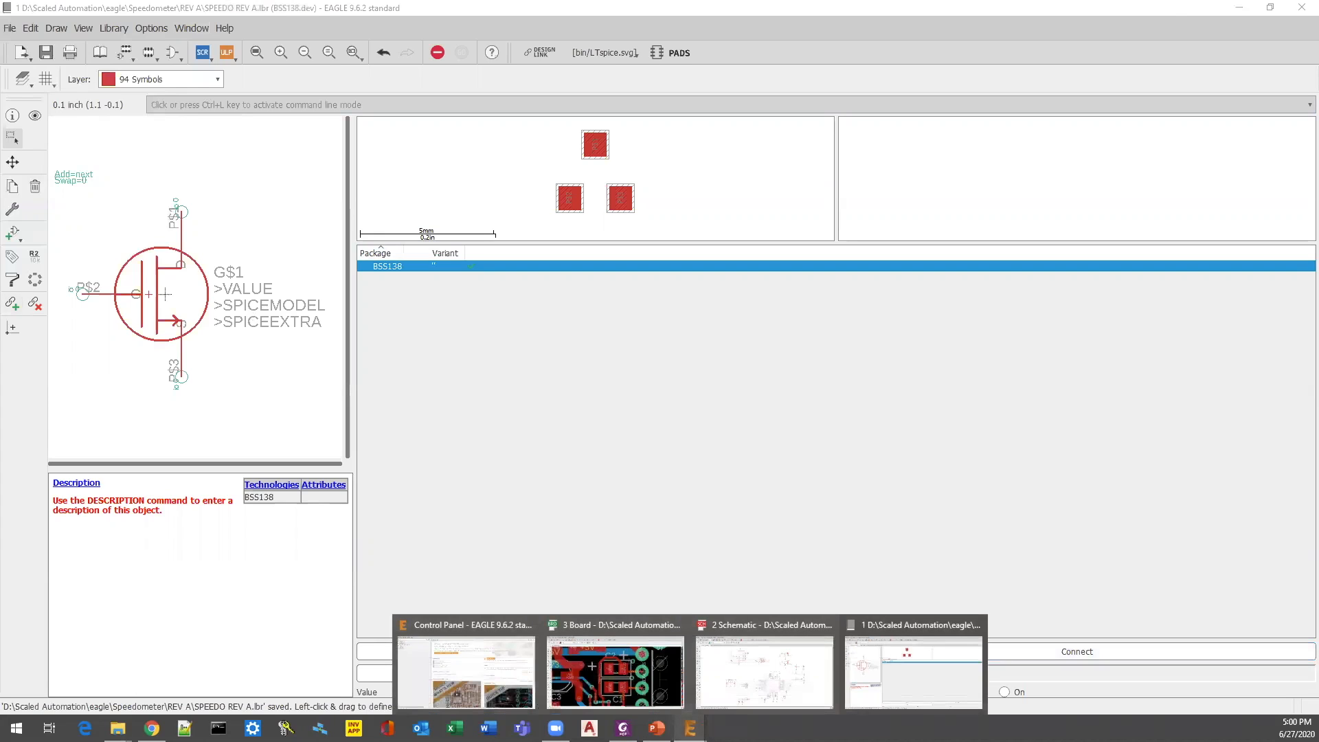